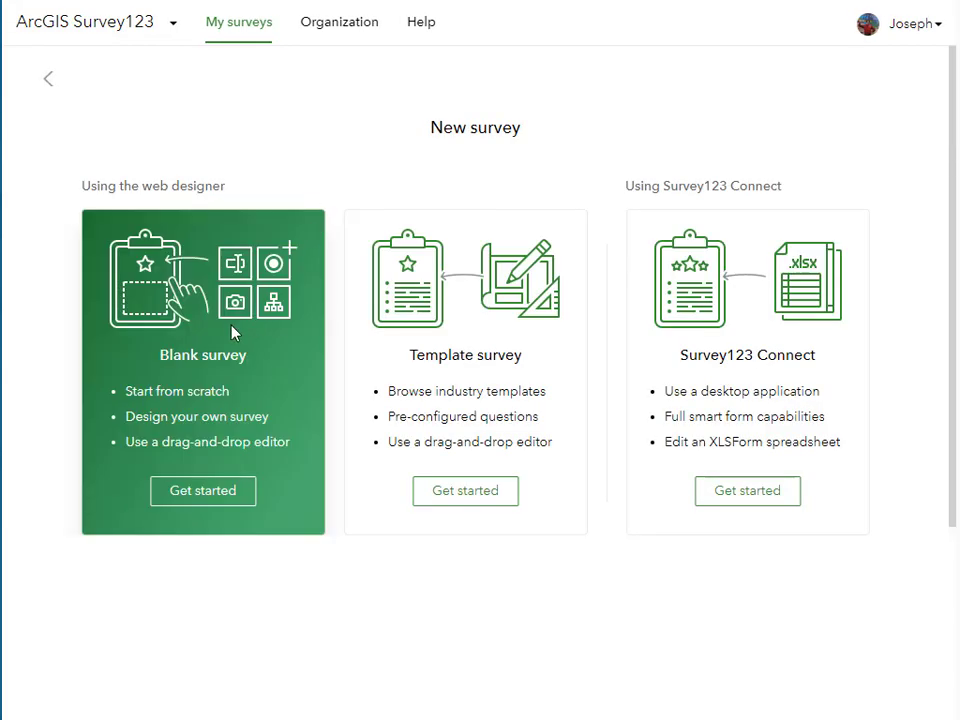
Step: Start a blank survey and set its name and summary to "South Dakota State University Campus Litter Survey"
click(182, 489)
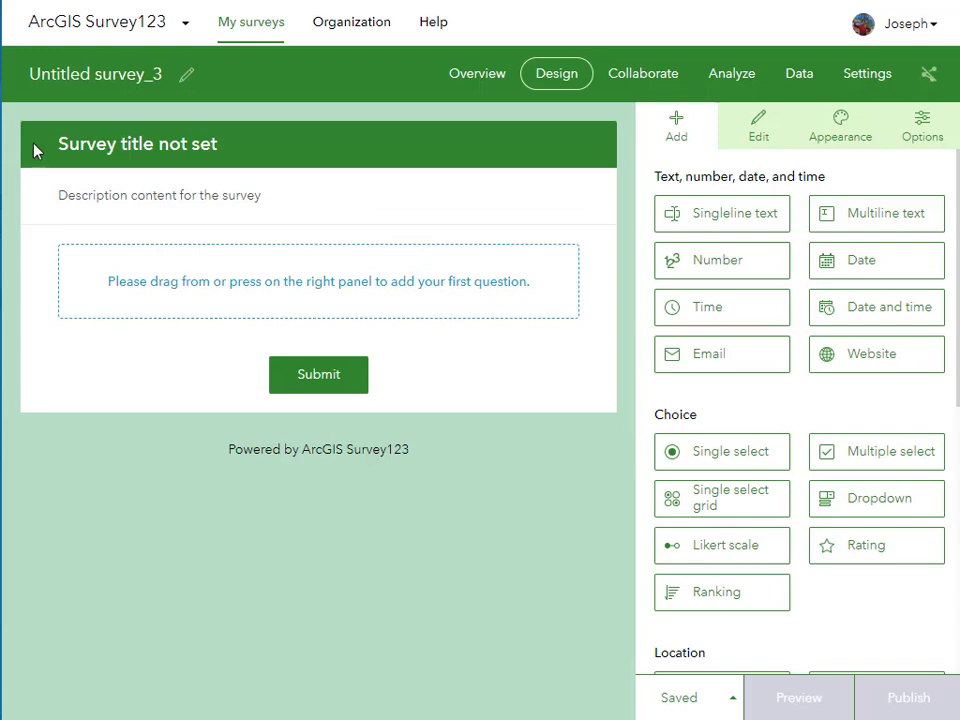
click(187, 76)
drag(495, 150, 380, 160)
text(South Dakota State University Campus Litter Survey)
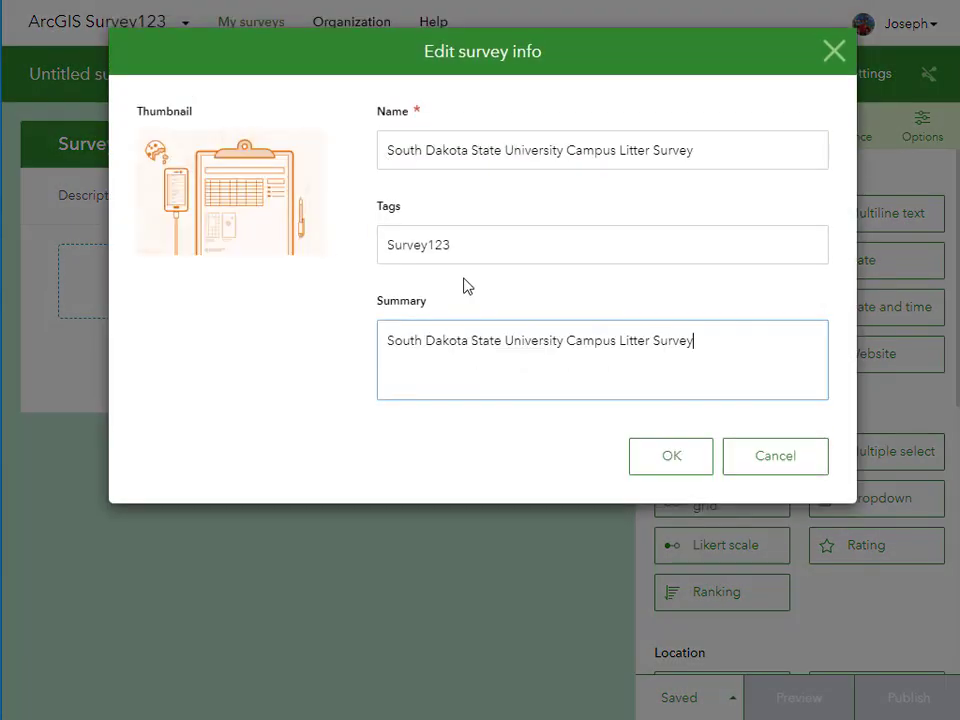
Step: Add the tag "South Dakota State University" and use litter1.JPG as the survey's thumbnail
click(474, 244)
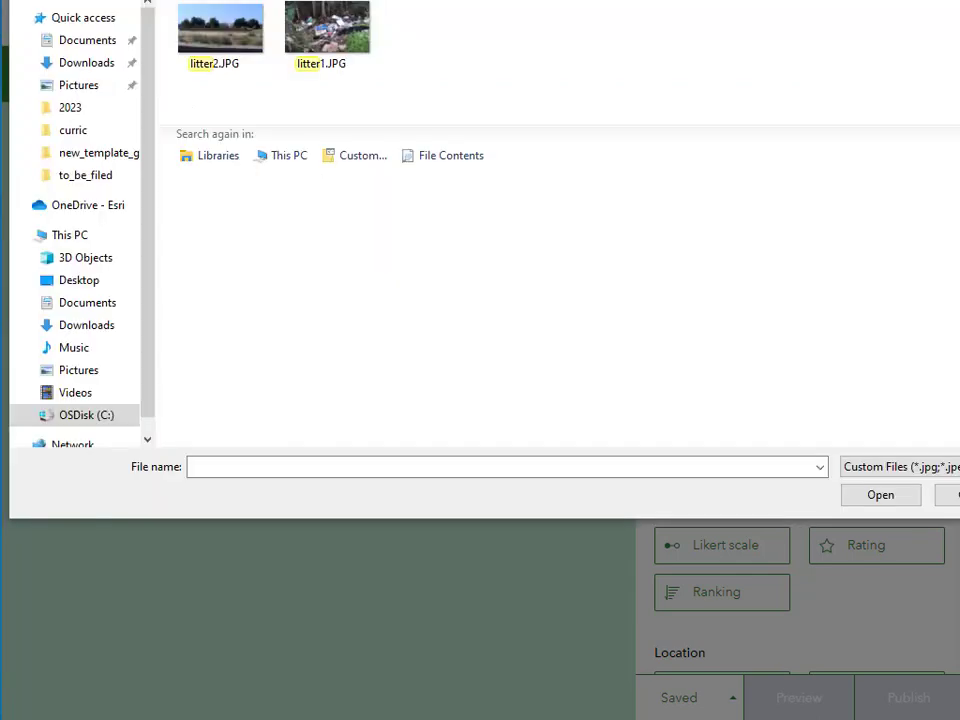
double_click(332, 60)
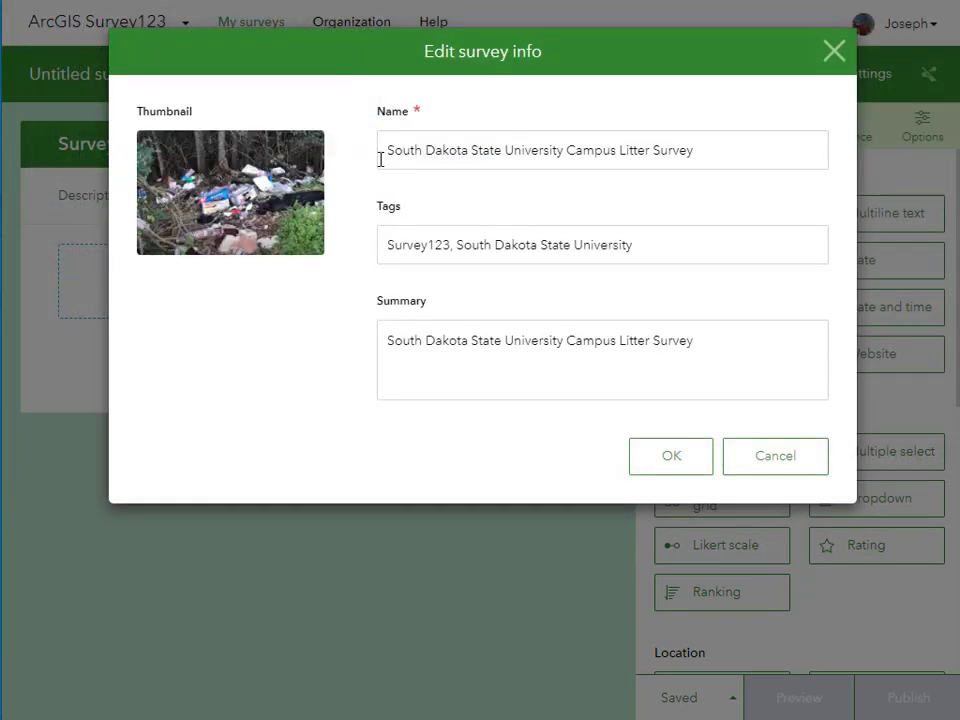
click(679, 466)
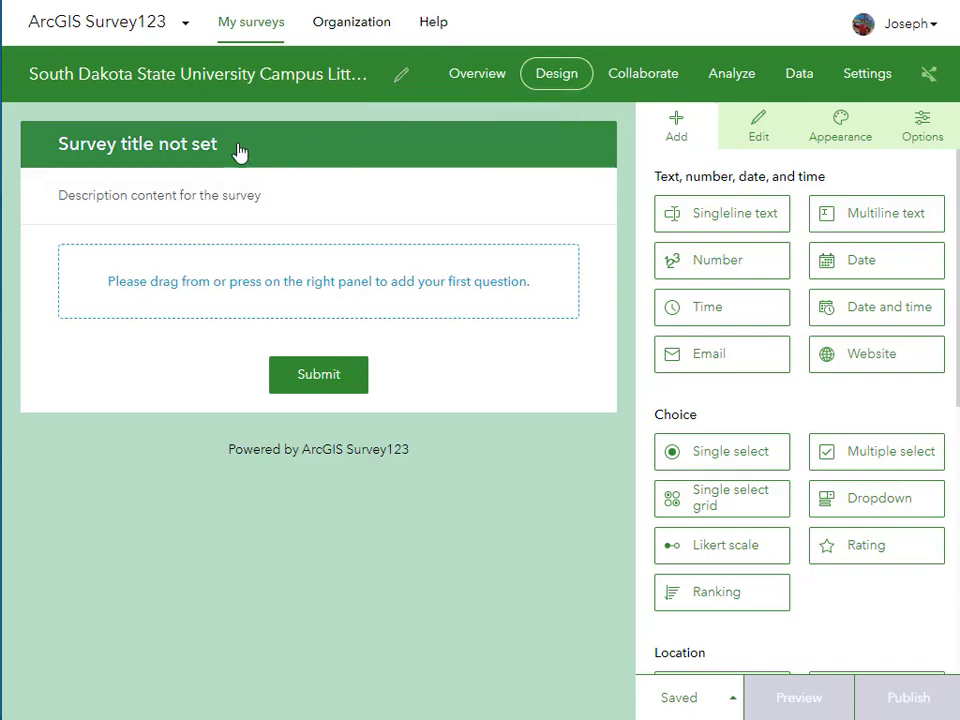
Step: Set the survey header text to "Campus Litter Survey" and save the survey
click(759, 135)
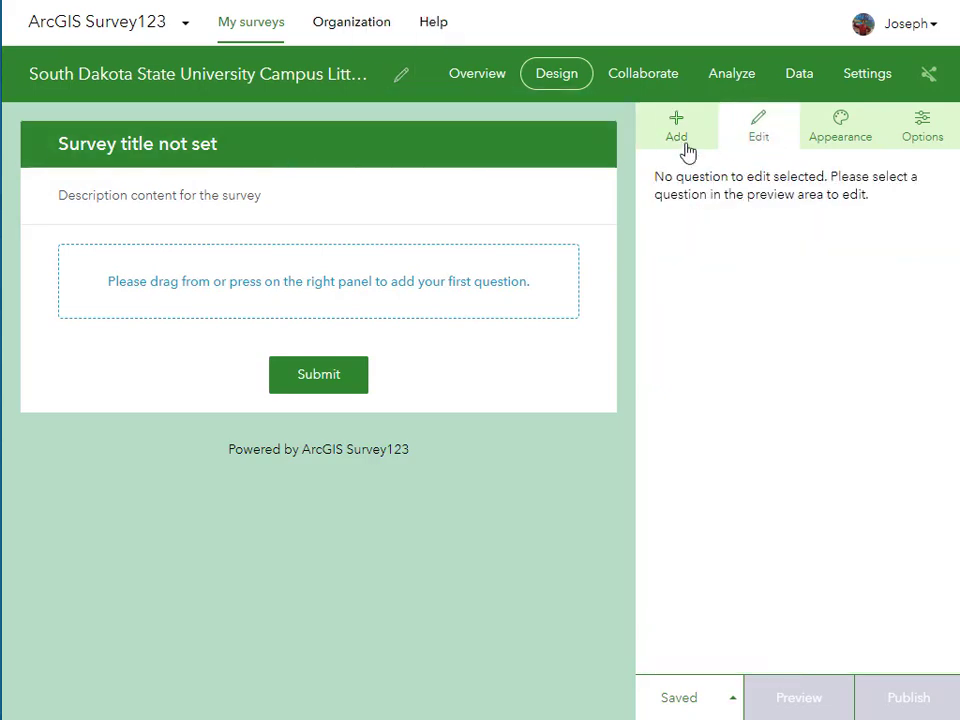
click(163, 166)
click(781, 280)
text(Campus Litter Survey)
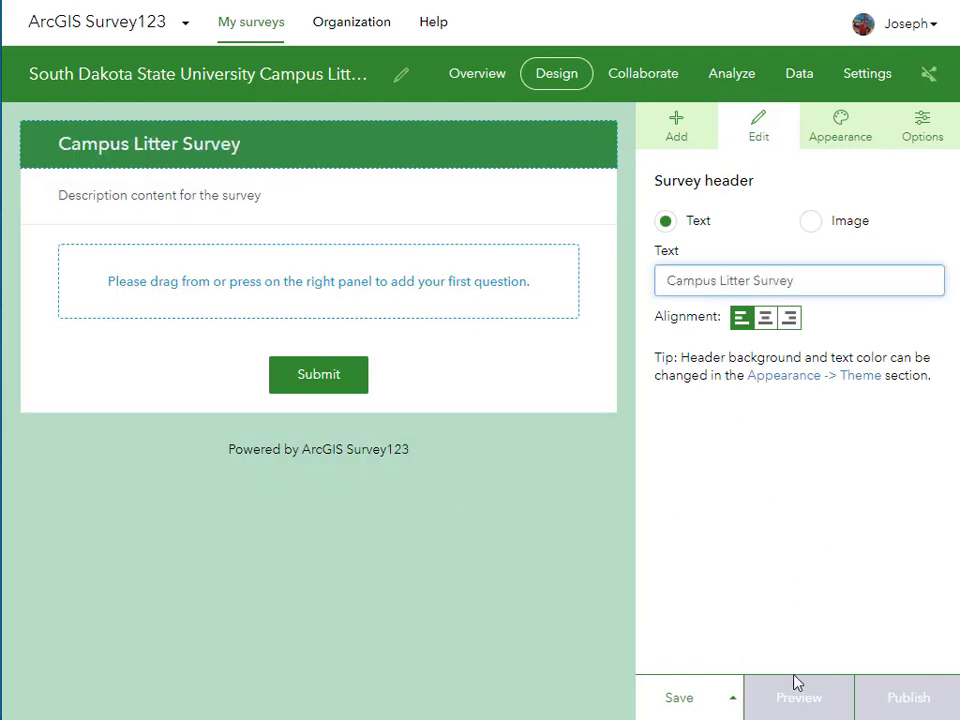
click(666, 699)
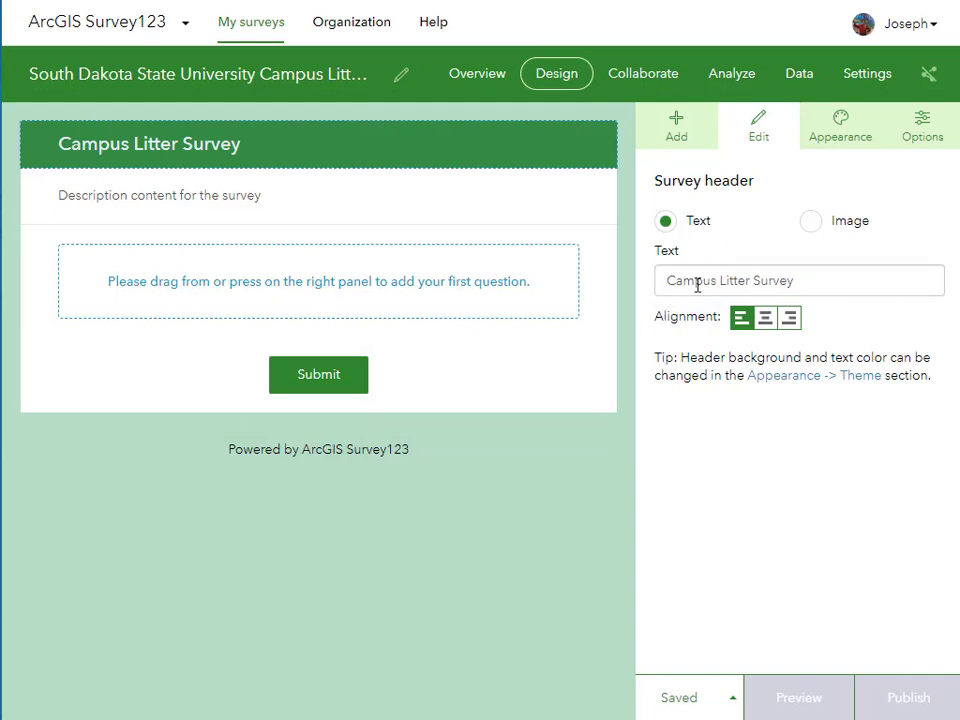
Step: Add a number question labelled "How many pieces of litter are found in a 1 meter circle around this location"
click(693, 137)
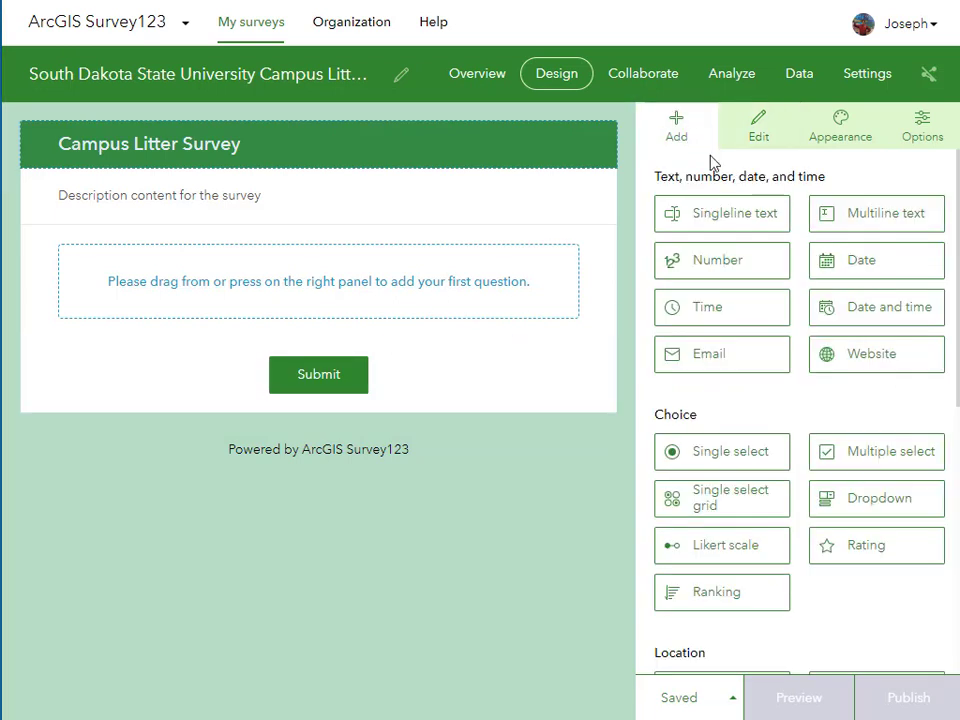
click(731, 258)
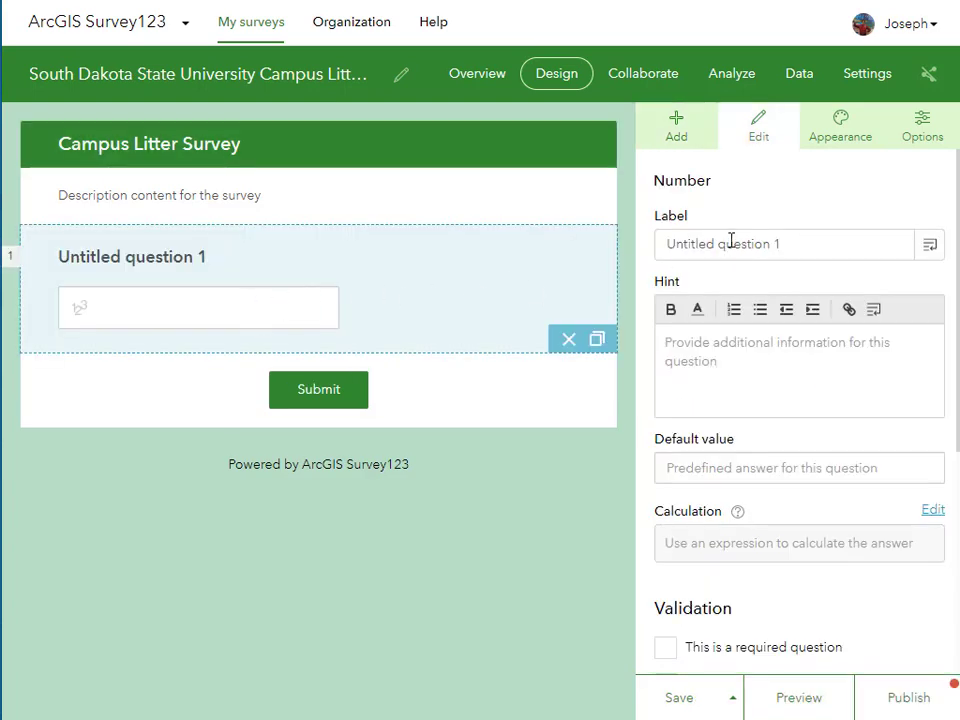
triple_click(731, 242)
text(How many pieces of litter are found in a)
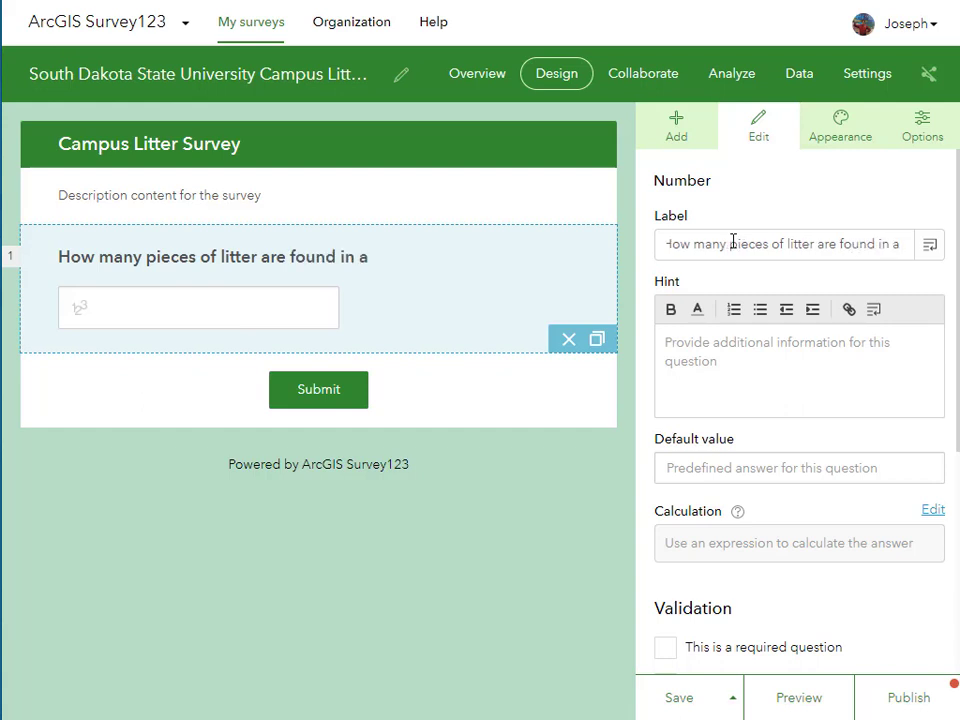
text( 1)
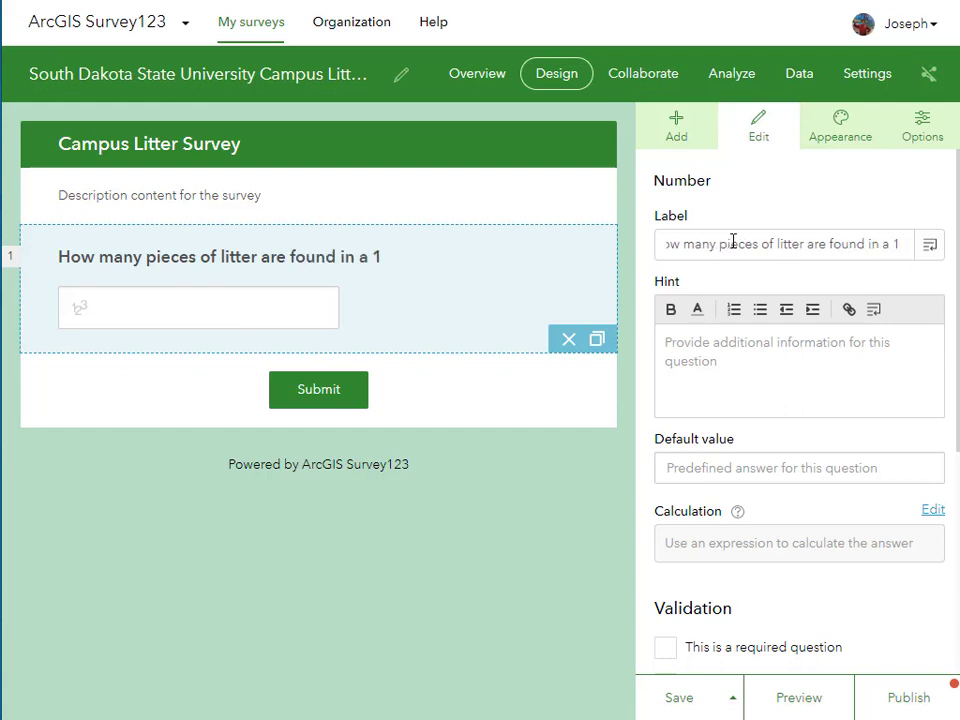
text( meter circle around this location)
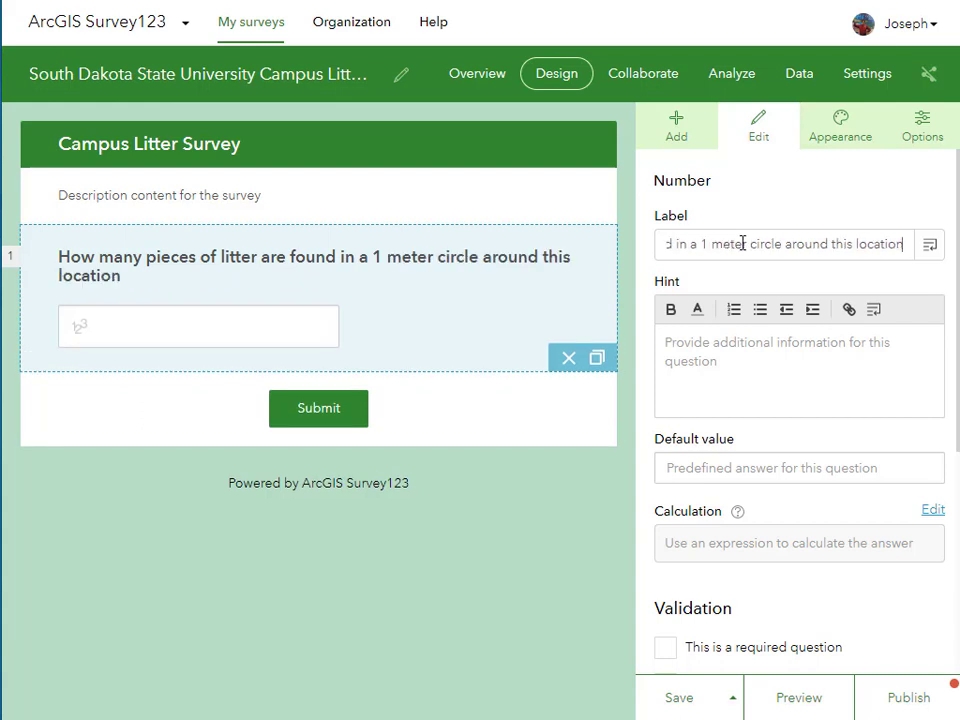
Step: Reword the number question's label to "How many pieces of litter are found within 1 square meter around this location"
click(719, 245)
text(square)
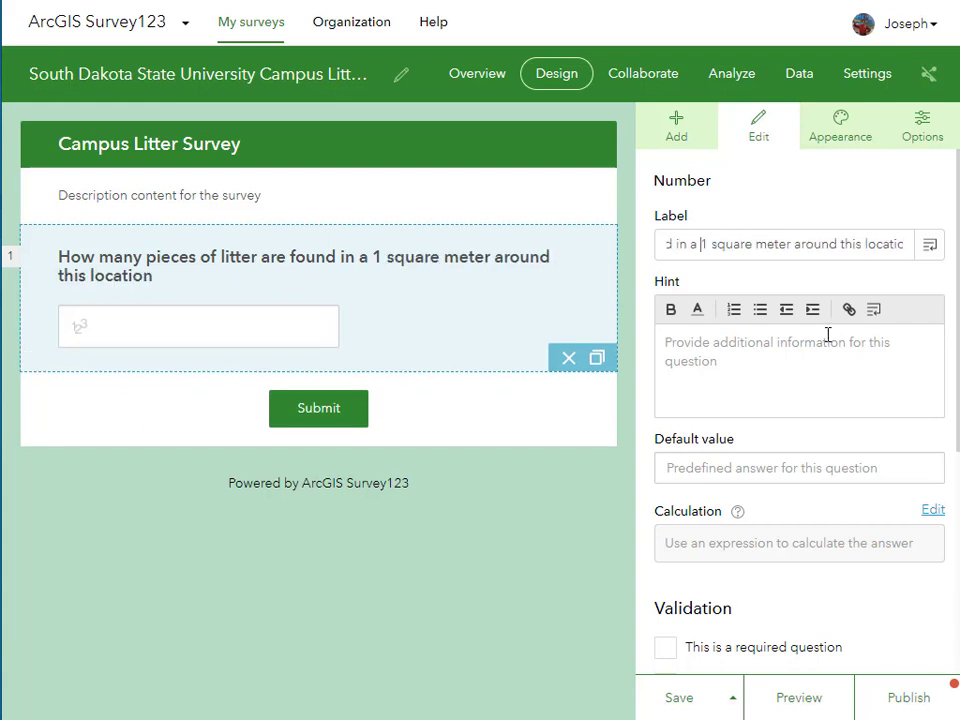
key(BackSpace)
key(BackSpace)
key(BackSpace)
key(BackSpace)
text(withi)
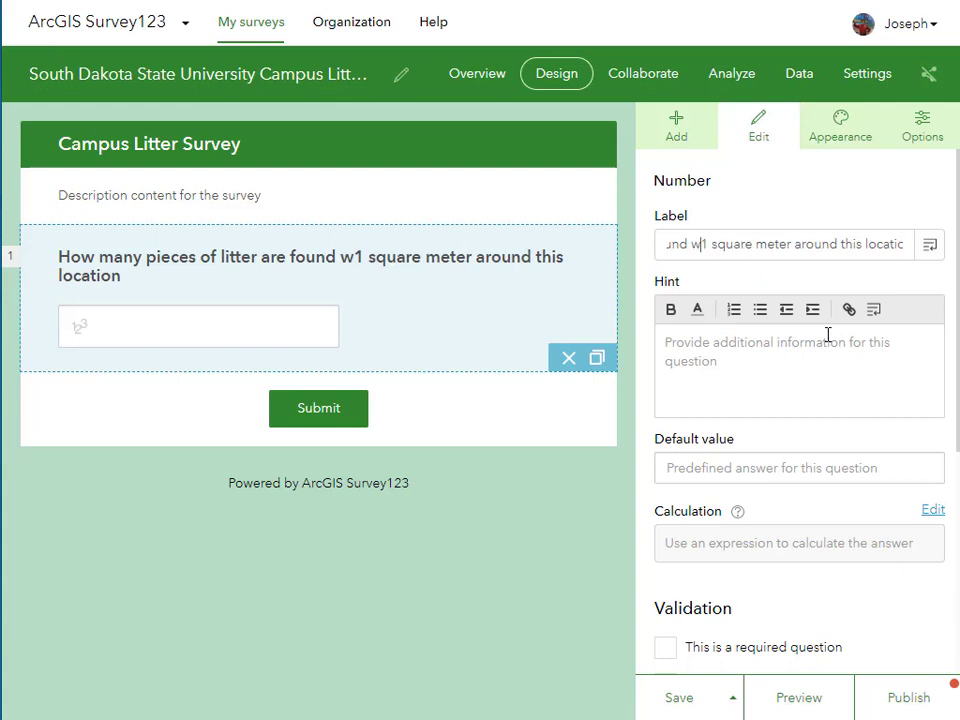
text(n)
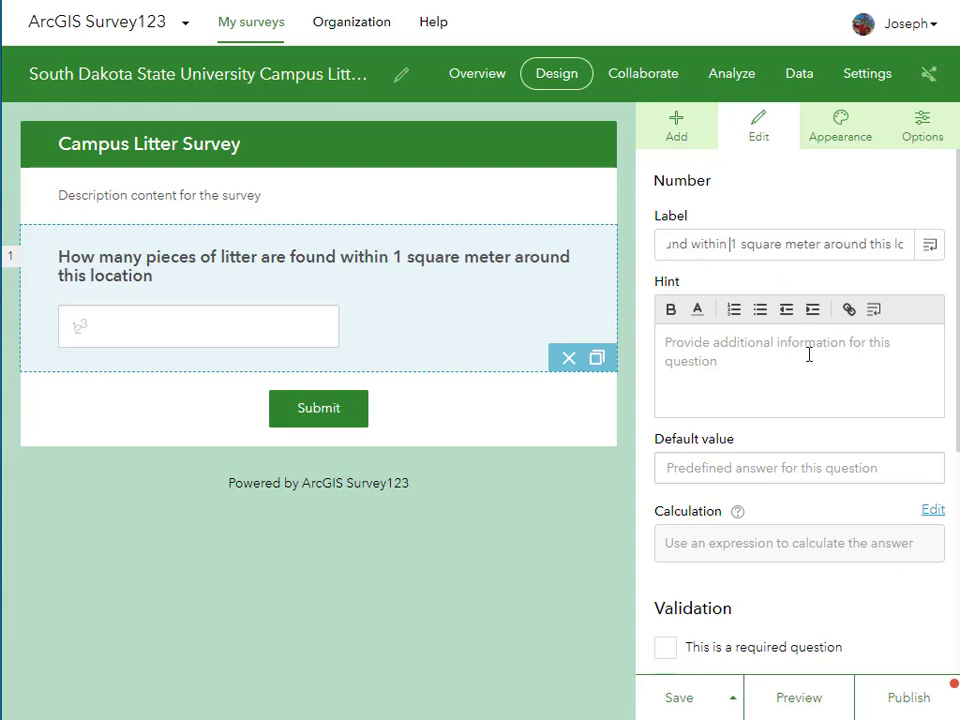
Step: Require the answer to the litter count question to be an integer and save the survey
scroll(750, 602, down, 3)
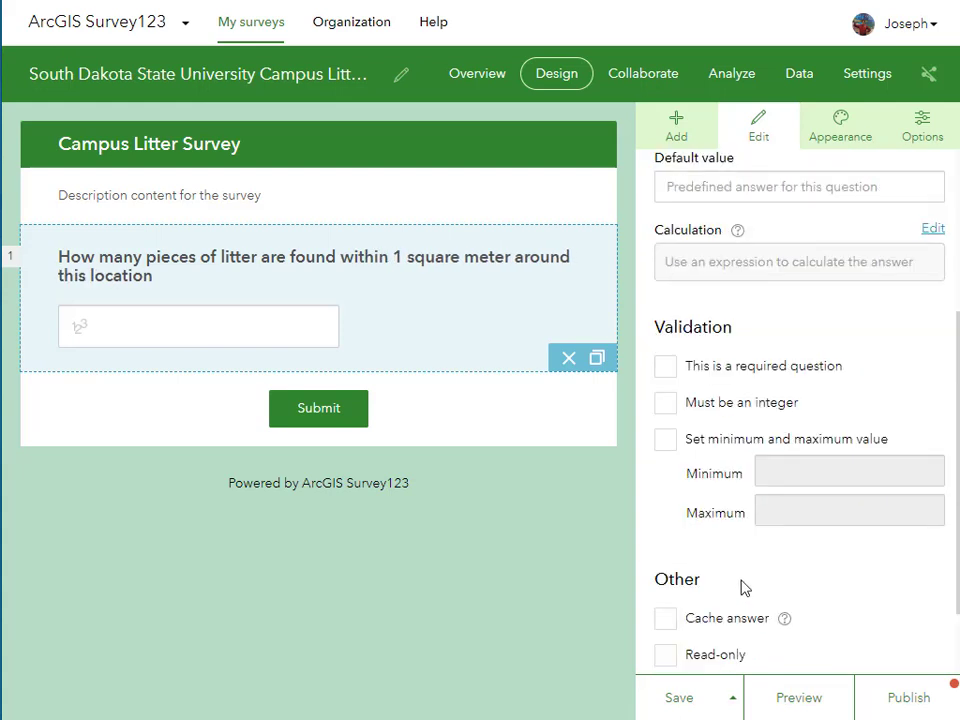
click(672, 405)
click(705, 698)
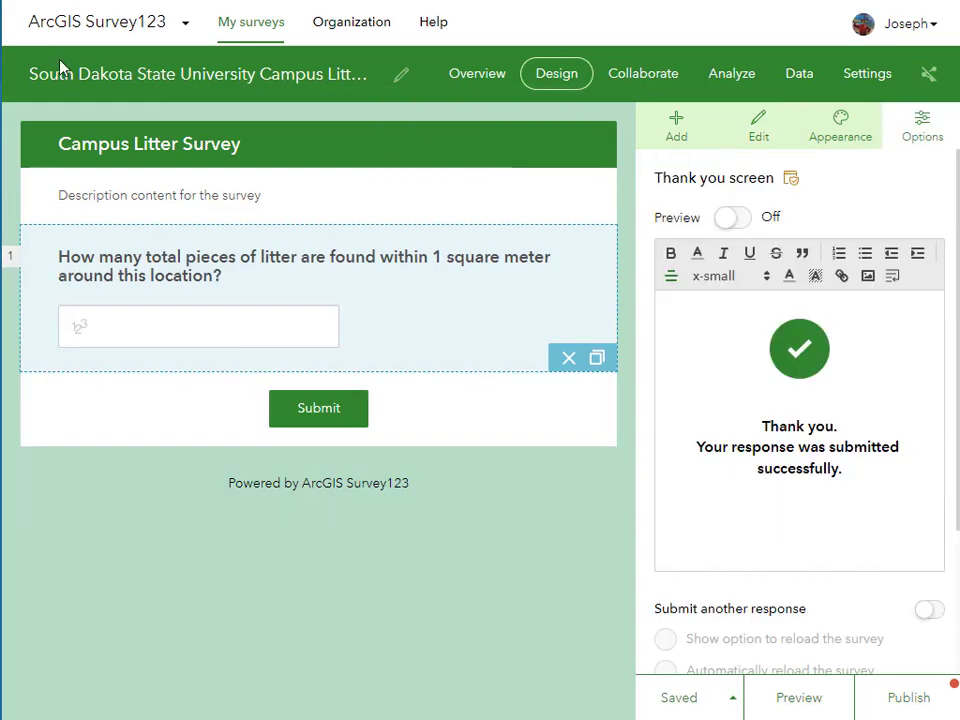
Step: Add a map question with the label "Where is the sample location?"
click(676, 124)
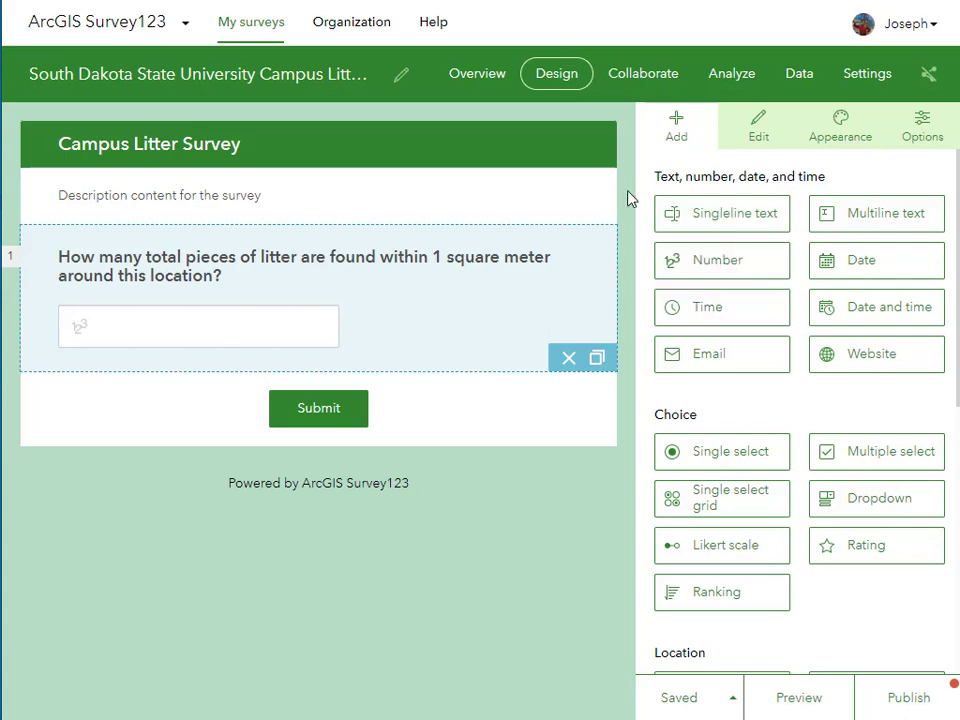
scroll(700, 380, down, 4)
scroll(728, 420, down, 2)
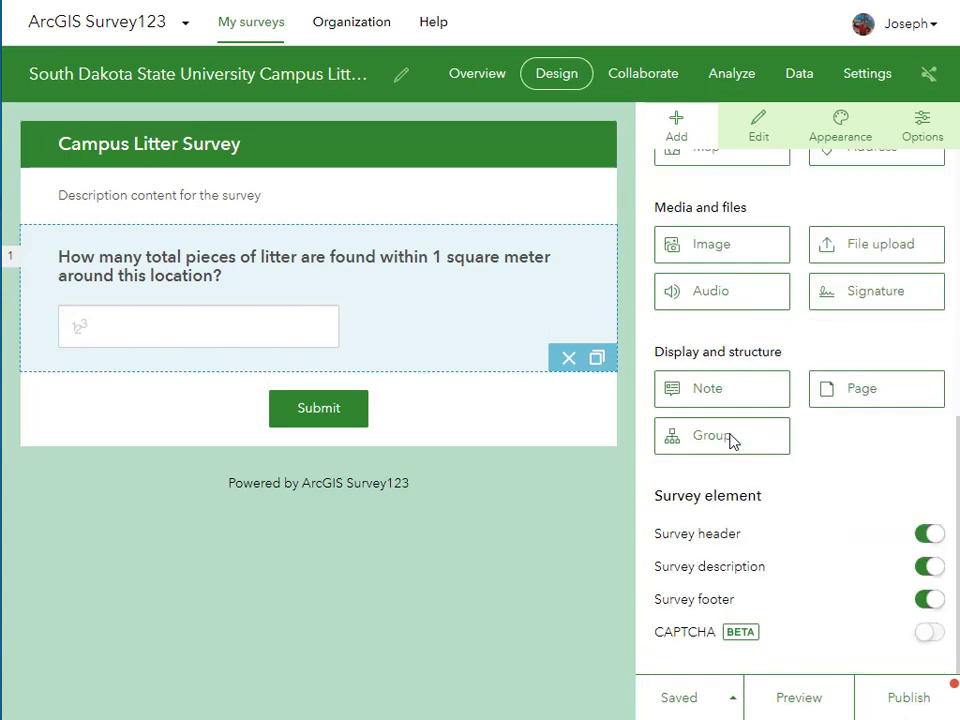
scroll(729, 435, up, 4)
click(729, 517)
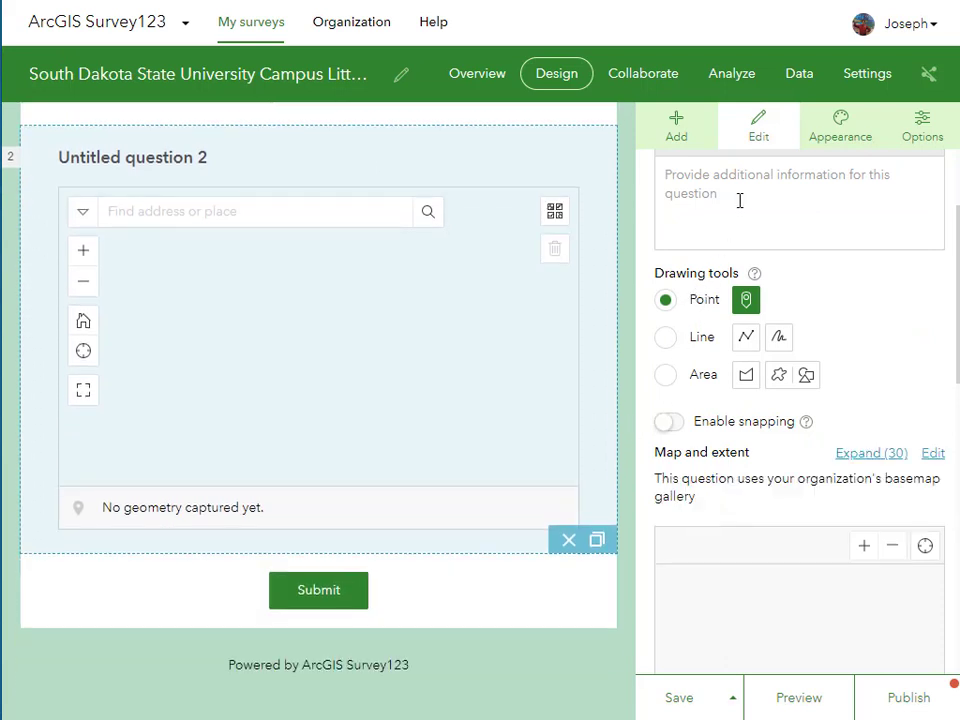
scroll(745, 210, up, 2)
click(748, 243)
text(Where is the sample location)
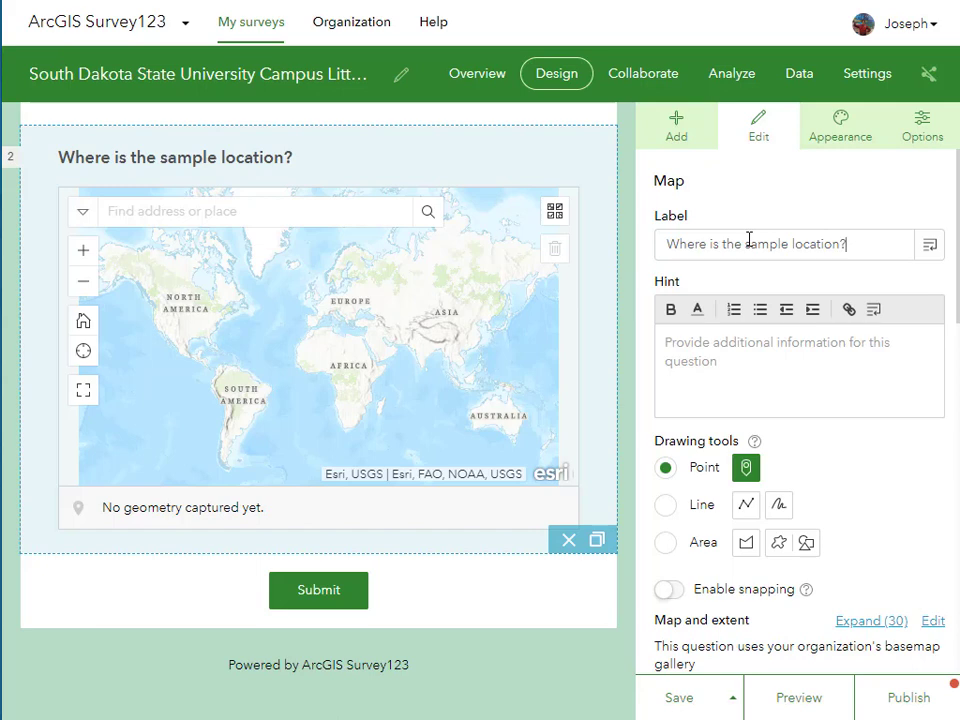
text(?)
Step: Reword the map question's label to "Where is the litter located?"
double_click(760, 244)
text(litter)
double_click(805, 244)
text(located)
Step: Set the map question's default extent to the campus by searching for "south dakota state university"
scroll(765, 378, down, 4)
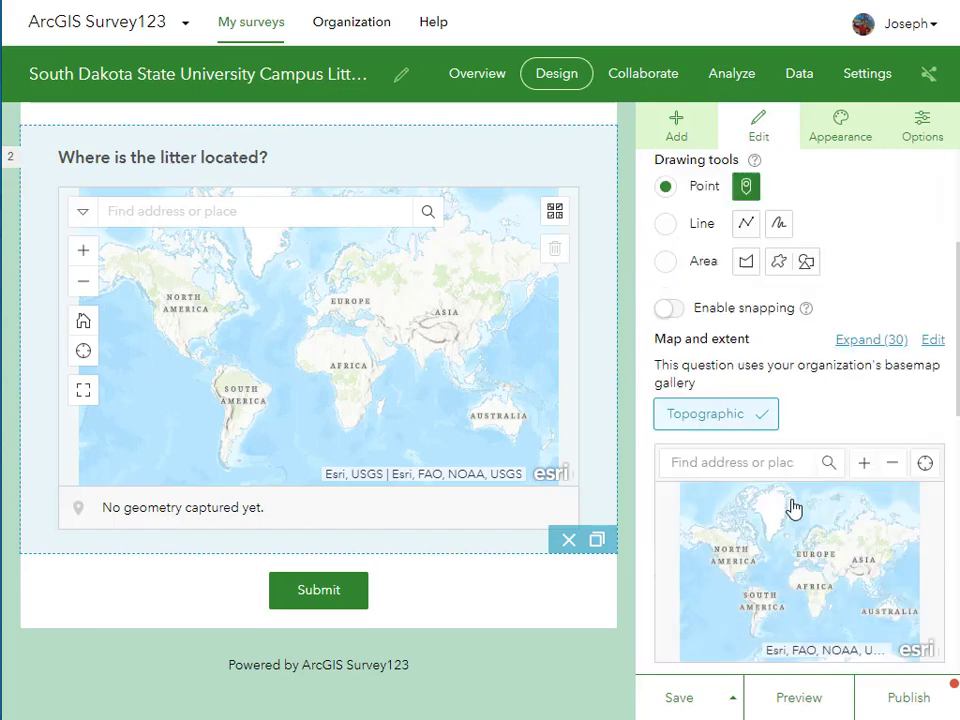
click(773, 370)
text(south dakota state university)
key(Return)
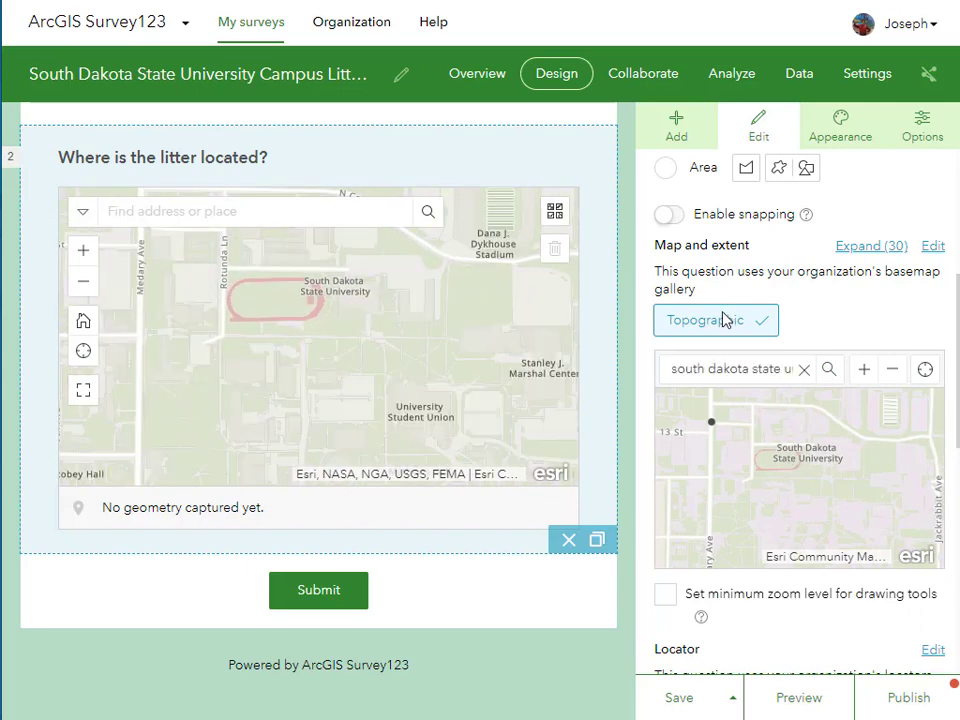
Step: Switch the map question's basemap to Imagery and save the survey
click(872, 245)
click(865, 320)
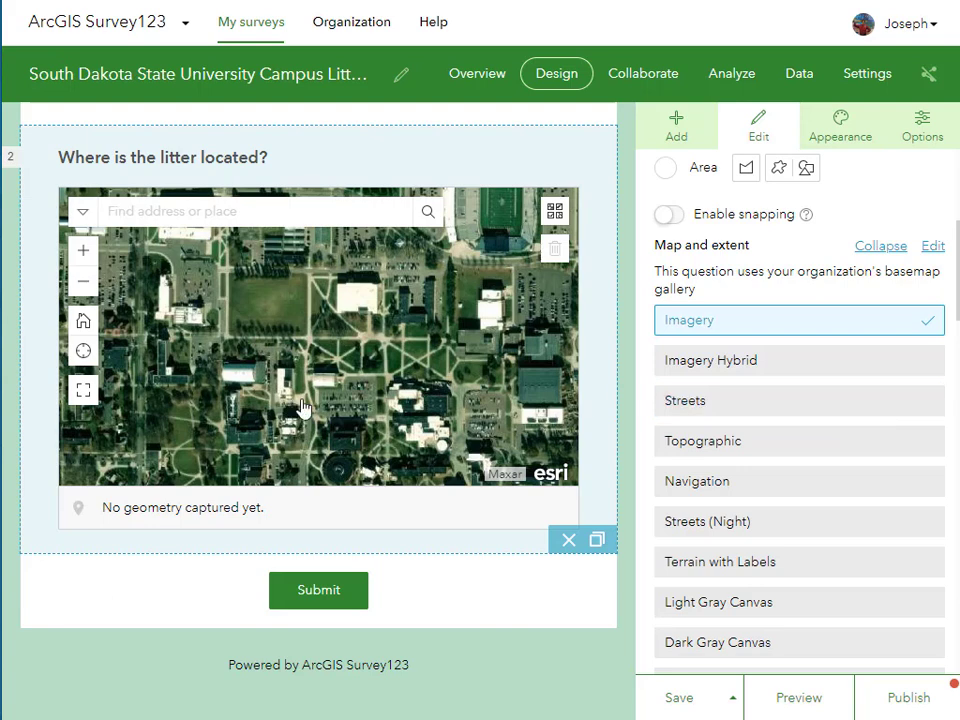
click(674, 698)
click(679, 700)
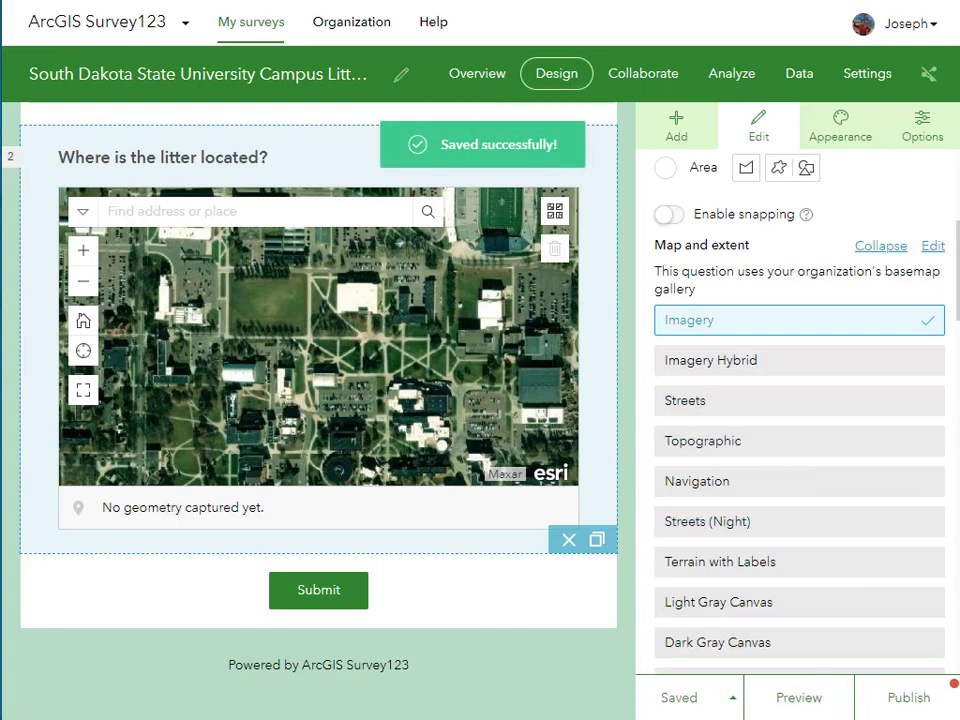
Step: Add an image question with the label "What does the litter look like?"
click(676, 128)
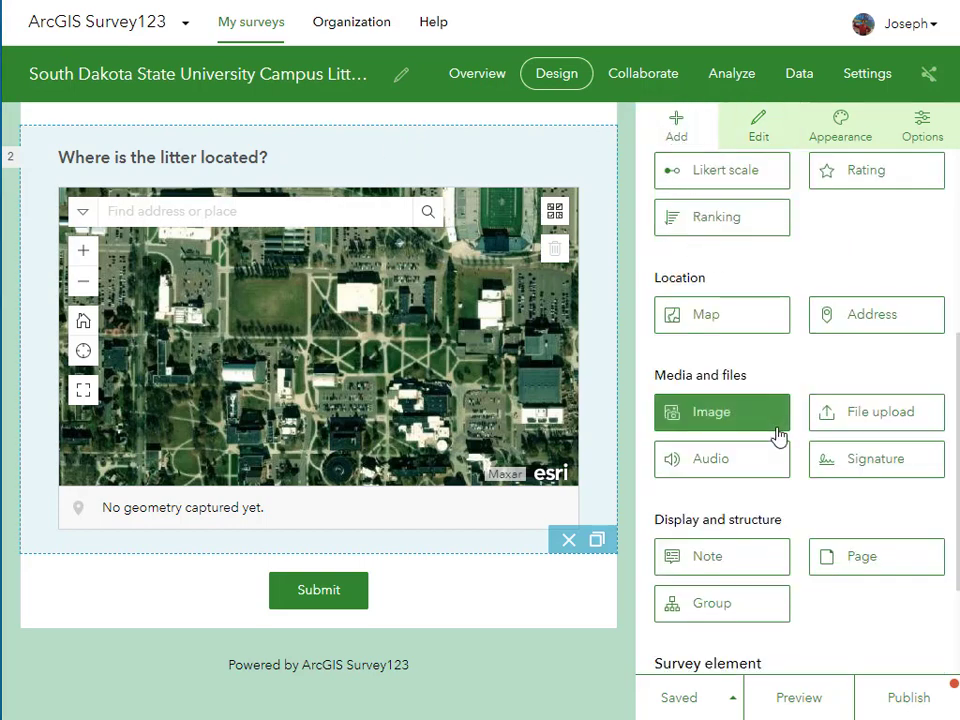
scroll(778, 438, down, 2)
click(722, 244)
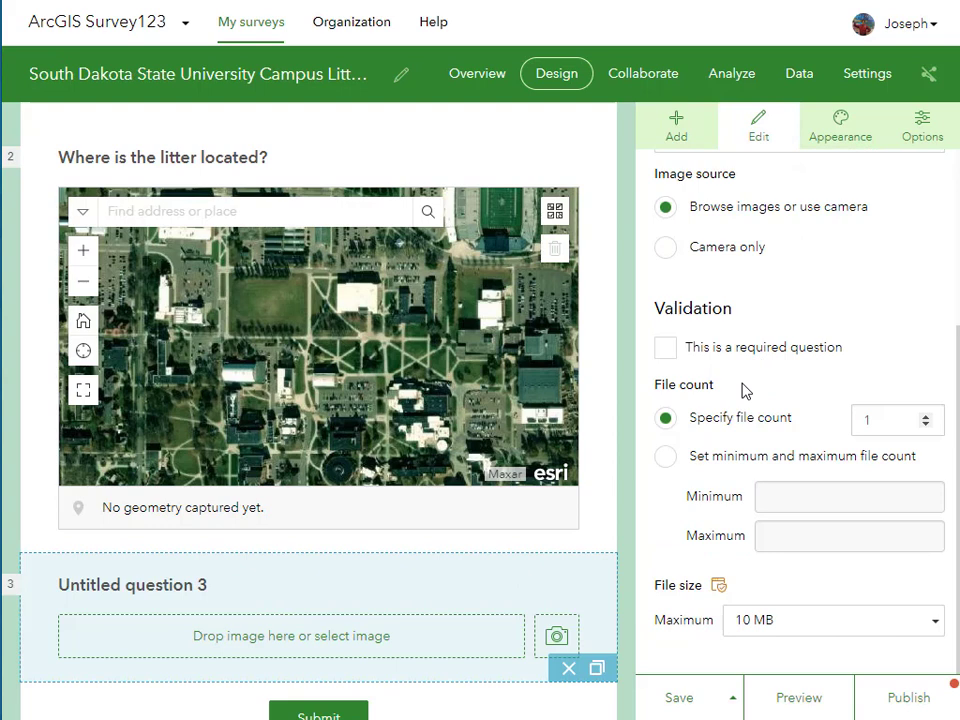
scroll(745, 390, up, 3)
triple_click(762, 244)
text(What does the littee look like?)
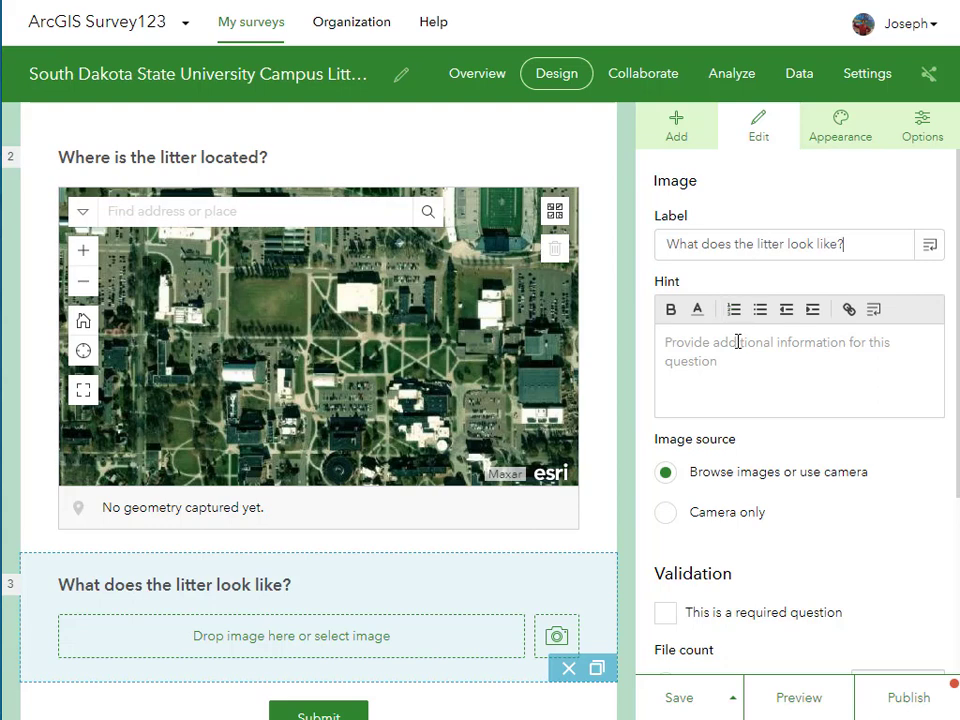
Step: Give the image question the hint "Submit a photograph" and save the survey
click(737, 342)
text(Submit a photograph)
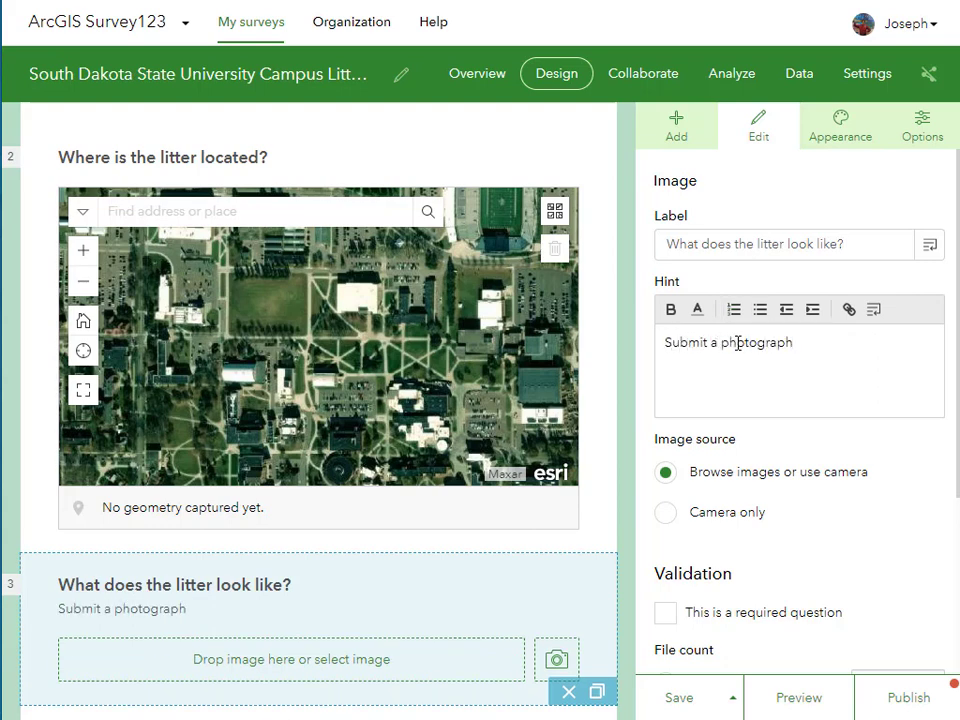
scroll(797, 489, down, 3)
click(679, 697)
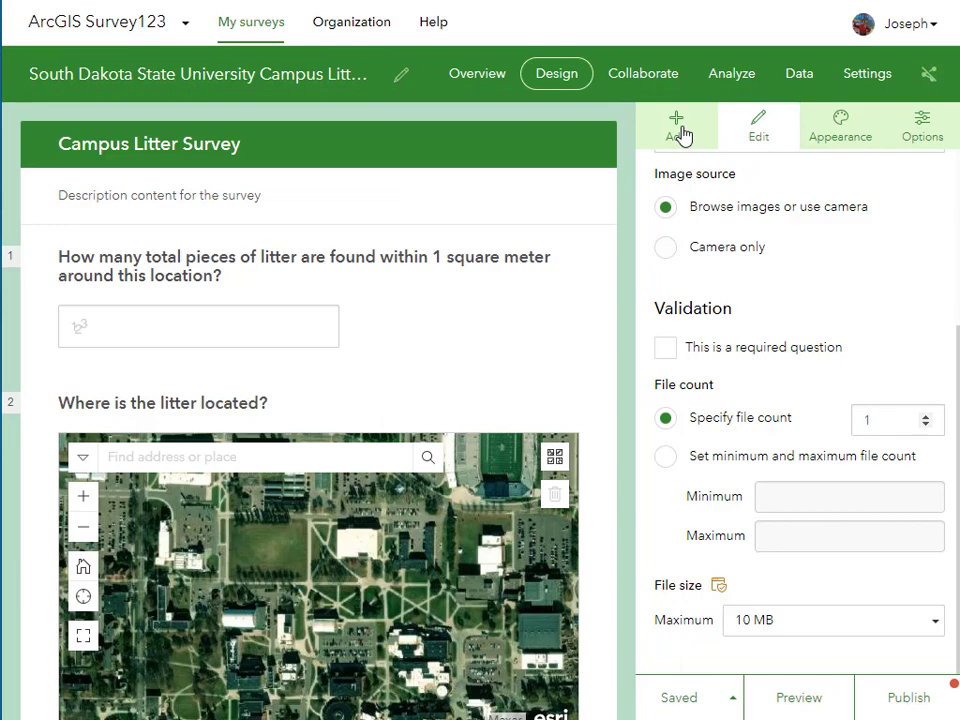
Step: Add a multiple select question labelled "Tick all the types of litter found here"
click(681, 134)
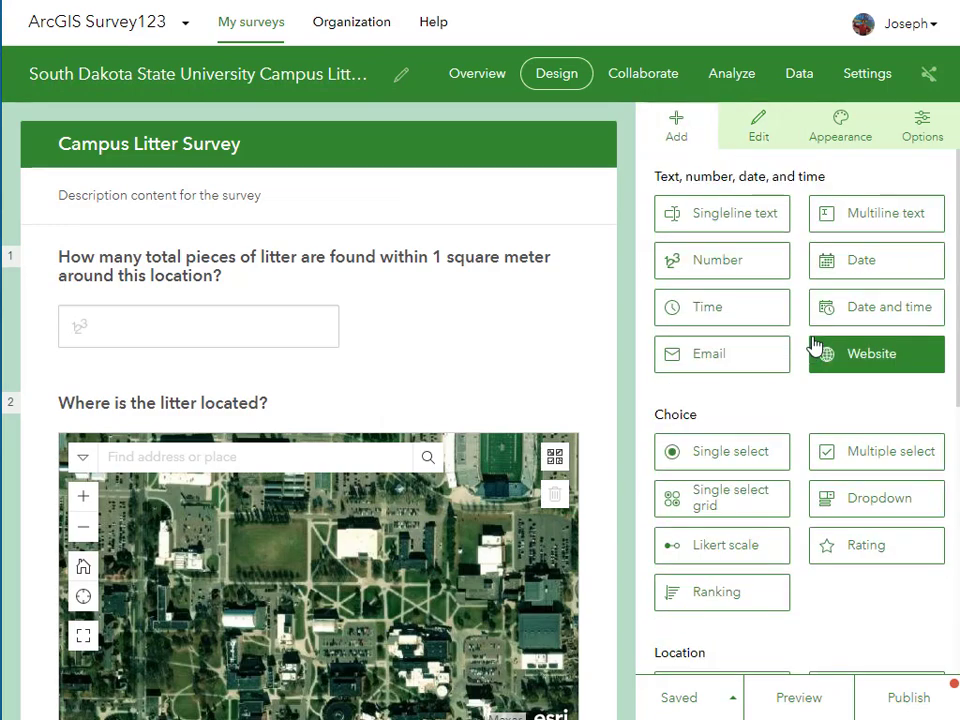
click(832, 453)
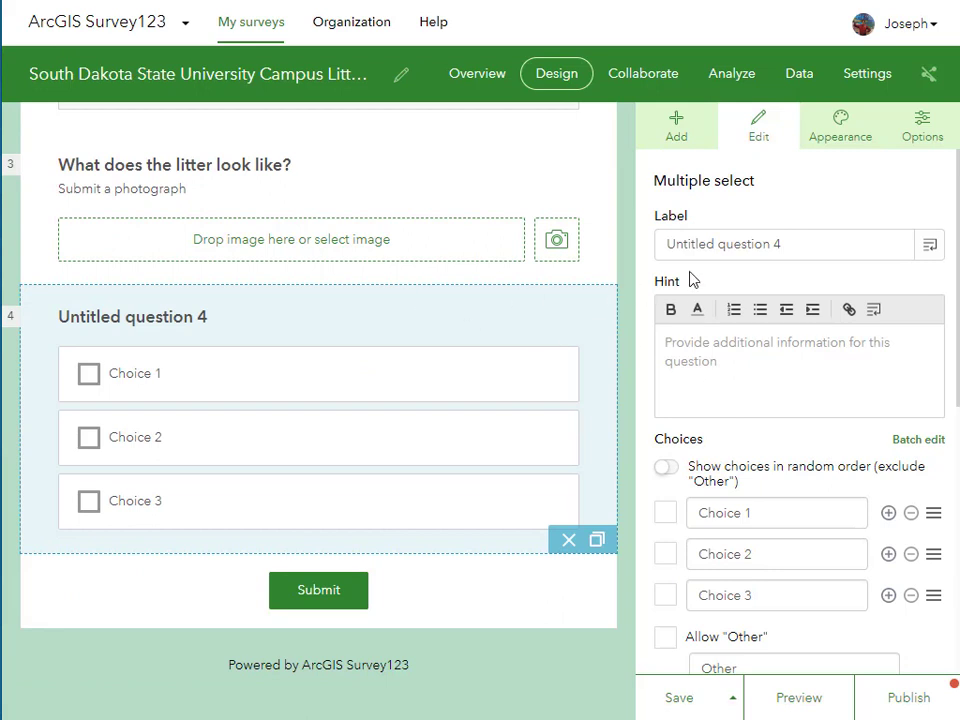
double_click(706, 244)
triple_click(706, 244)
text(Tick all the types of litter found here)
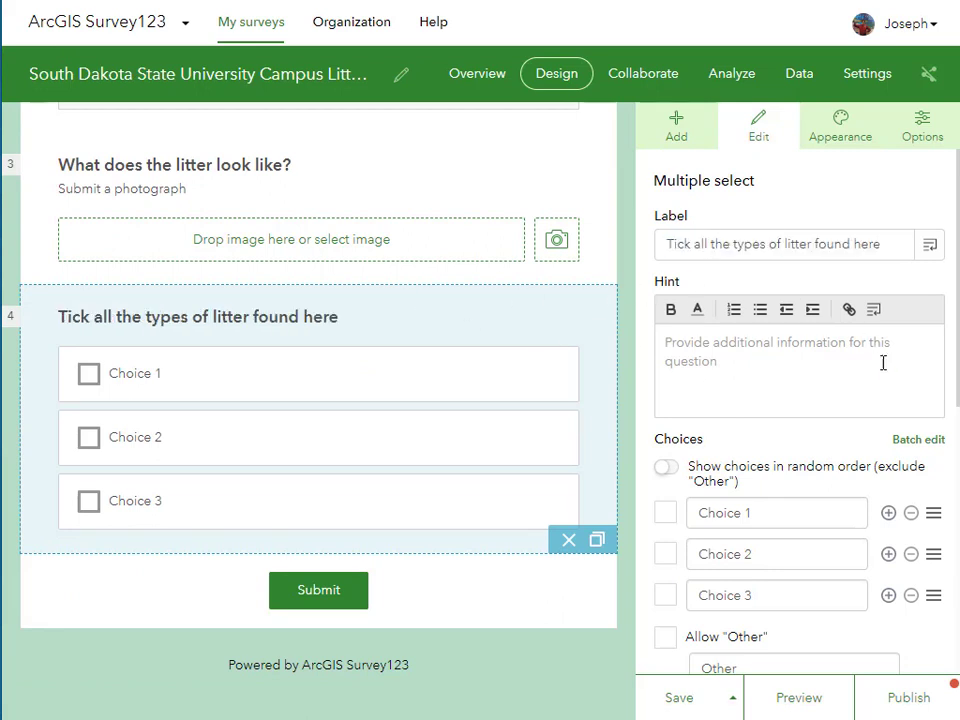
Step: Rename the three choices of the litter types question to Glass, Plastic and Paper
triple_click(750, 518)
text(Glass)
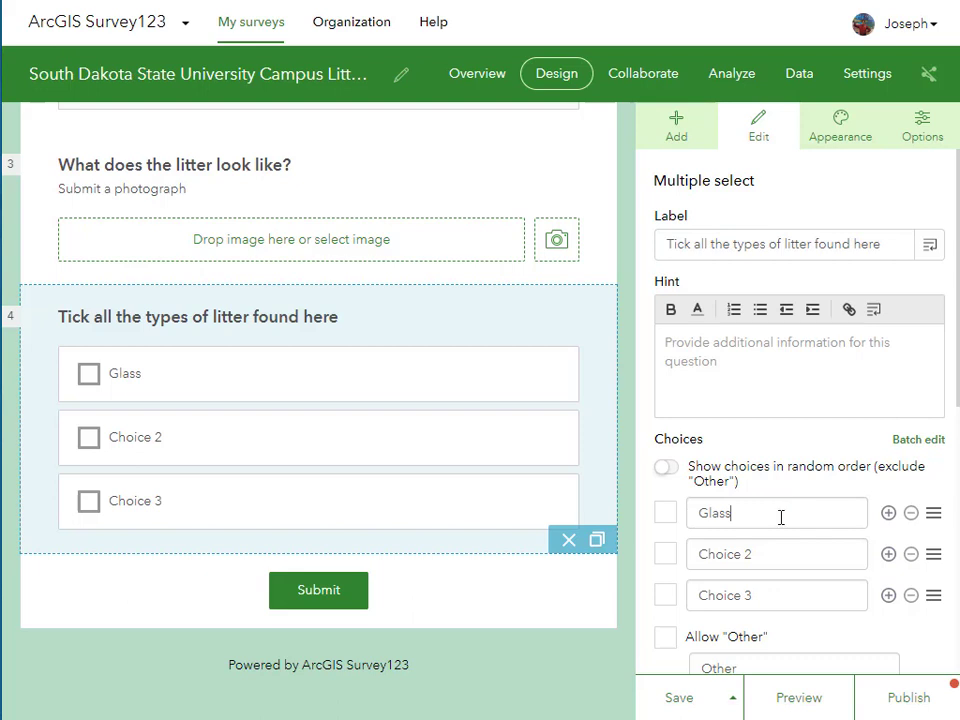
triple_click(773, 554)
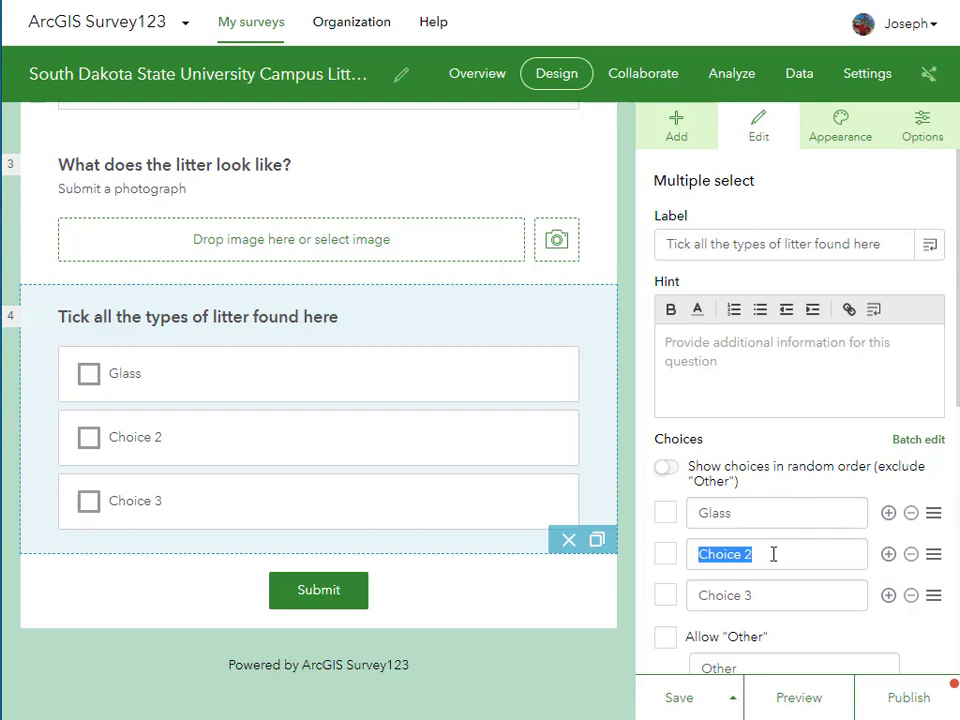
text(Plastic)
triple_click(771, 604)
text(Paper)
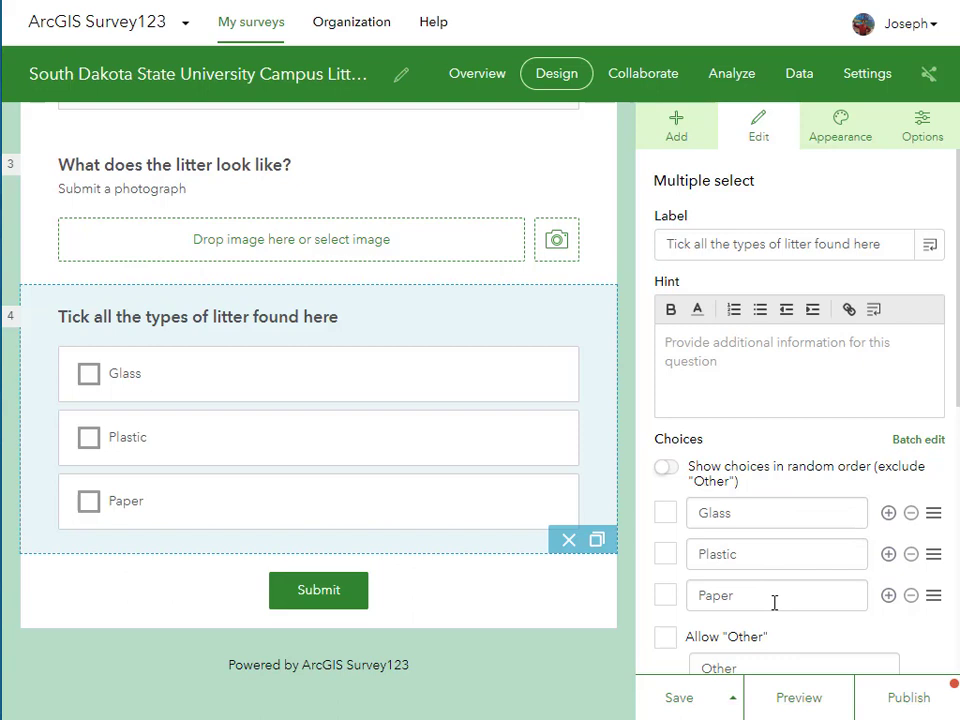
Step: Add two more choices, Cans and Bottles, after Paper in the litter types question
scroll(850, 604, down, 1)
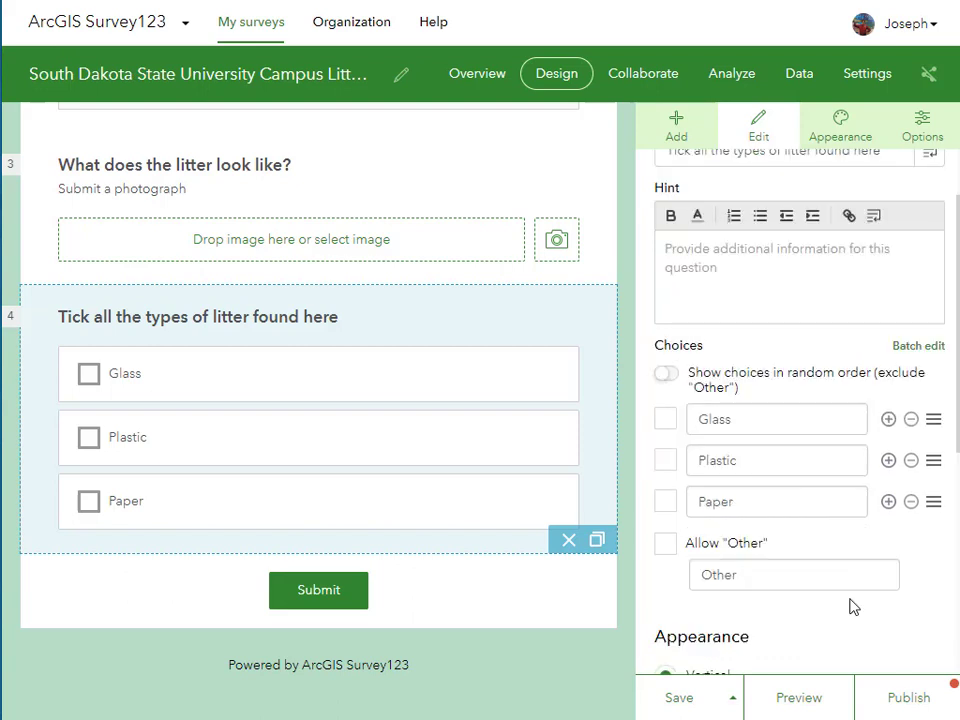
click(888, 501)
triple_click(757, 543)
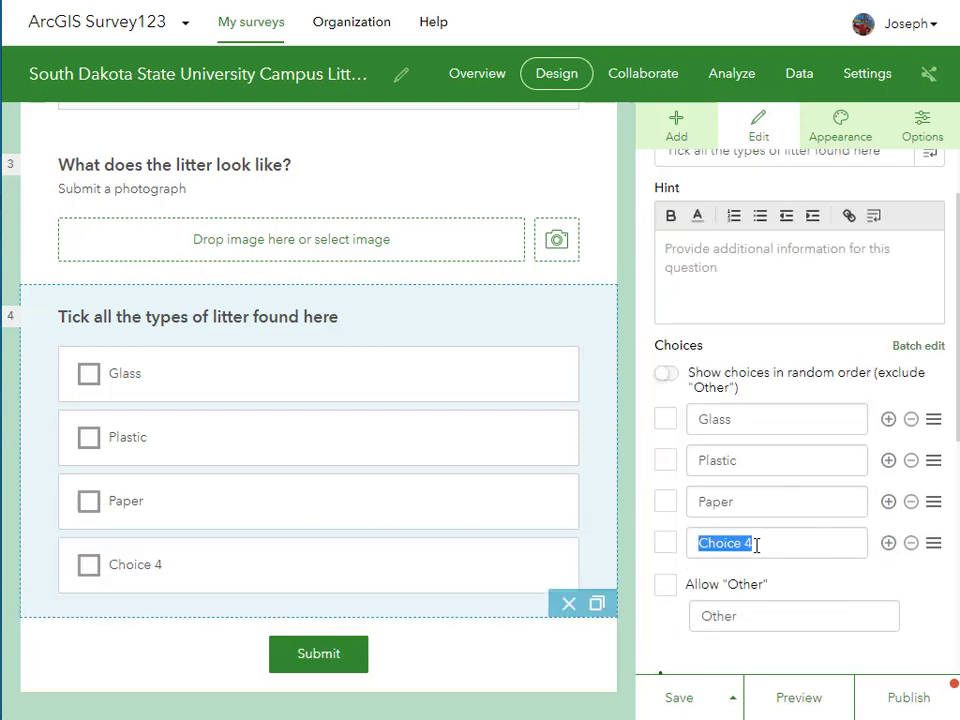
text(Cans)
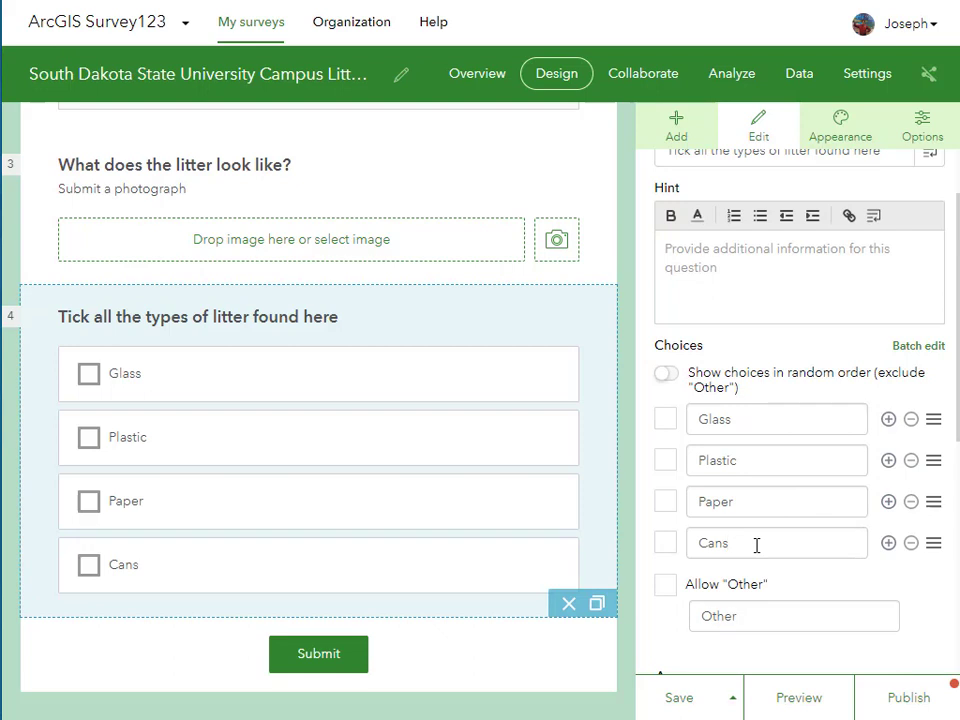
click(888, 543)
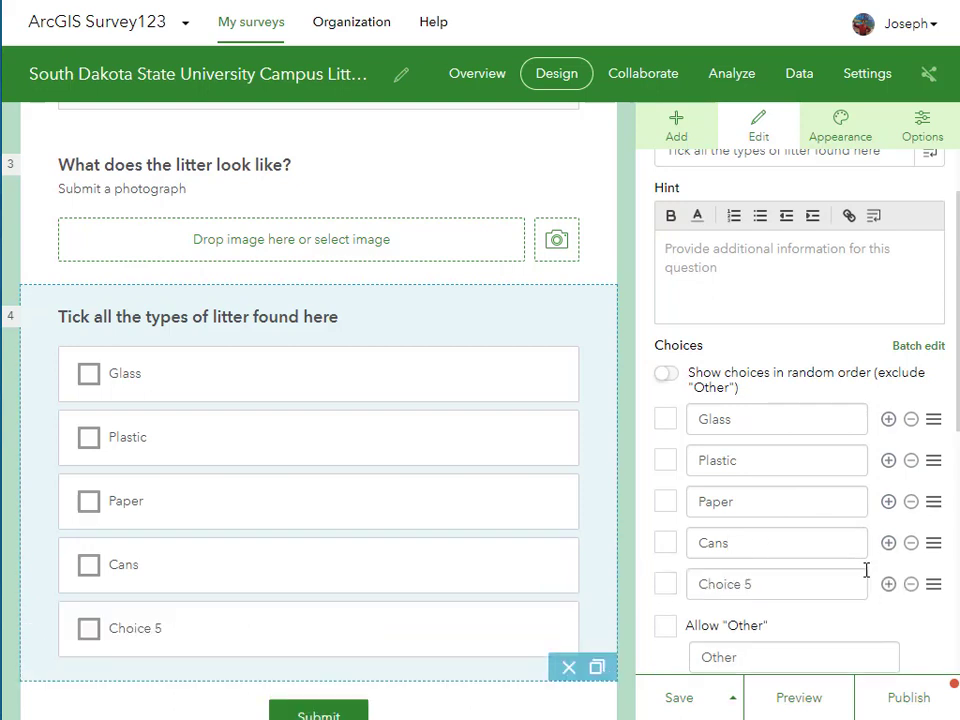
triple_click(798, 596)
text(Bottles)
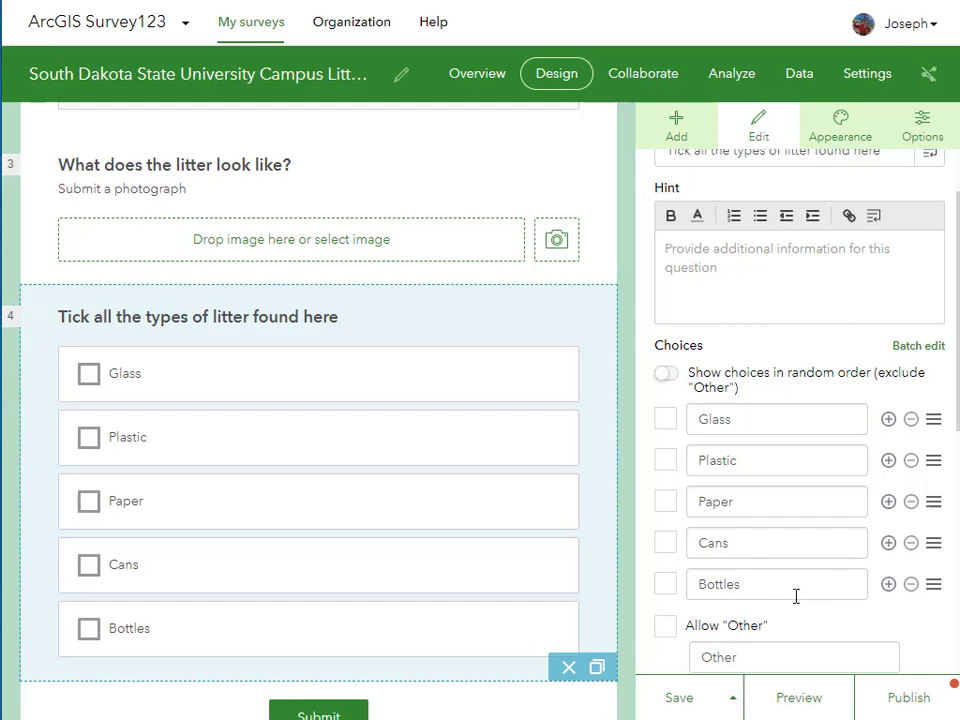
Step: Allow an "Other" answer in the litter types question and move the question directly below the litter count question
click(683, 627)
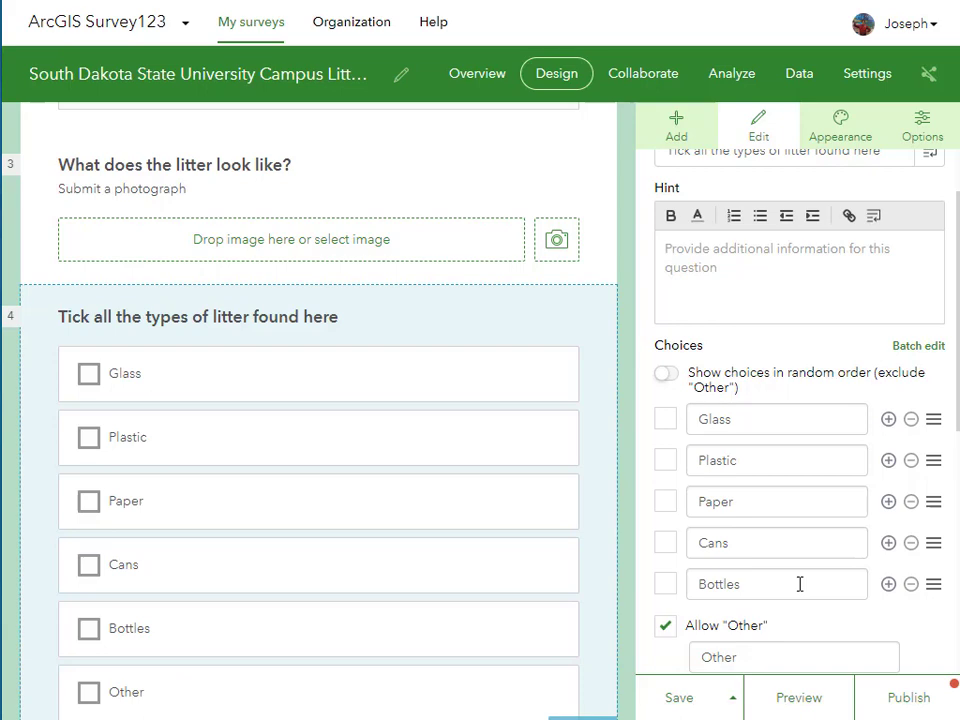
scroll(799, 583, down, 1)
scroll(208, 549, up, 3)
drag(124, 606, 122, 332)
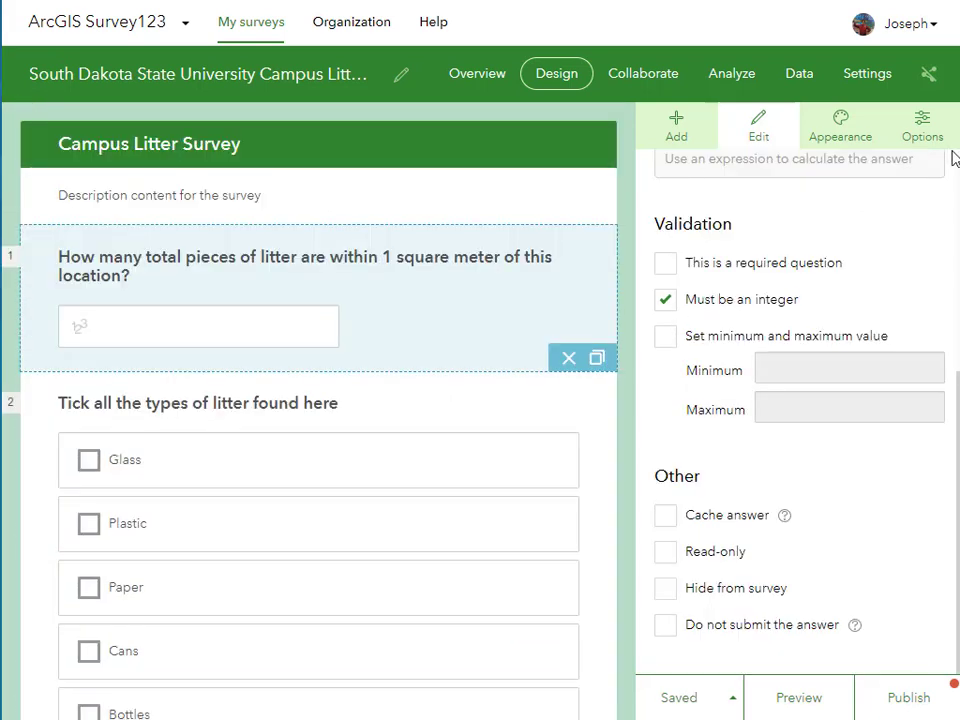
Step: Enable submitting another response with the option to reload the survey, and save the survey
click(838, 140)
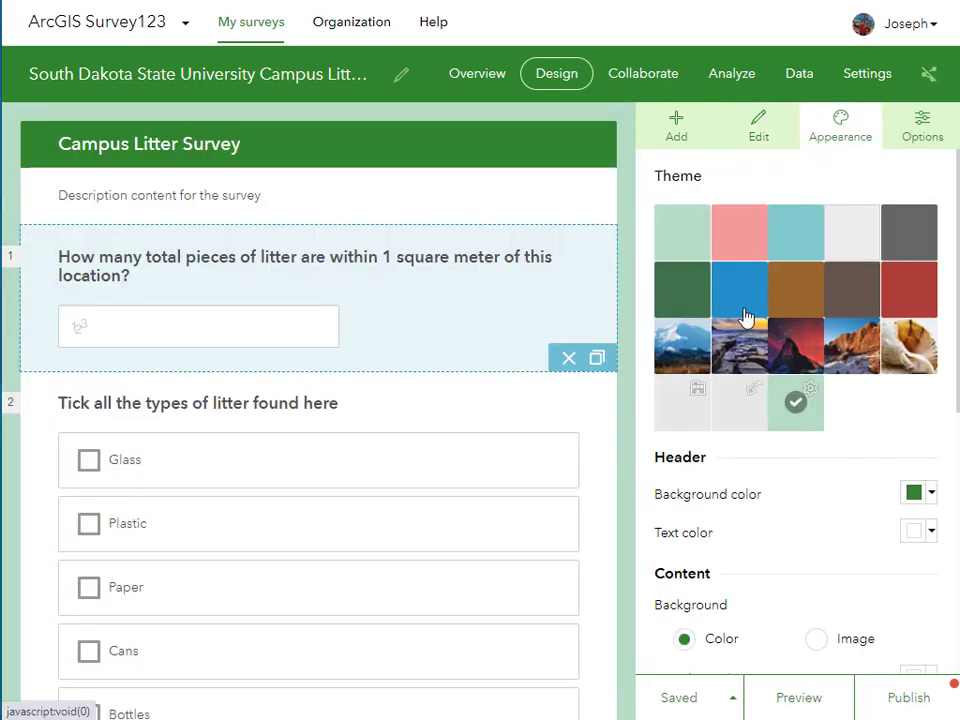
click(903, 128)
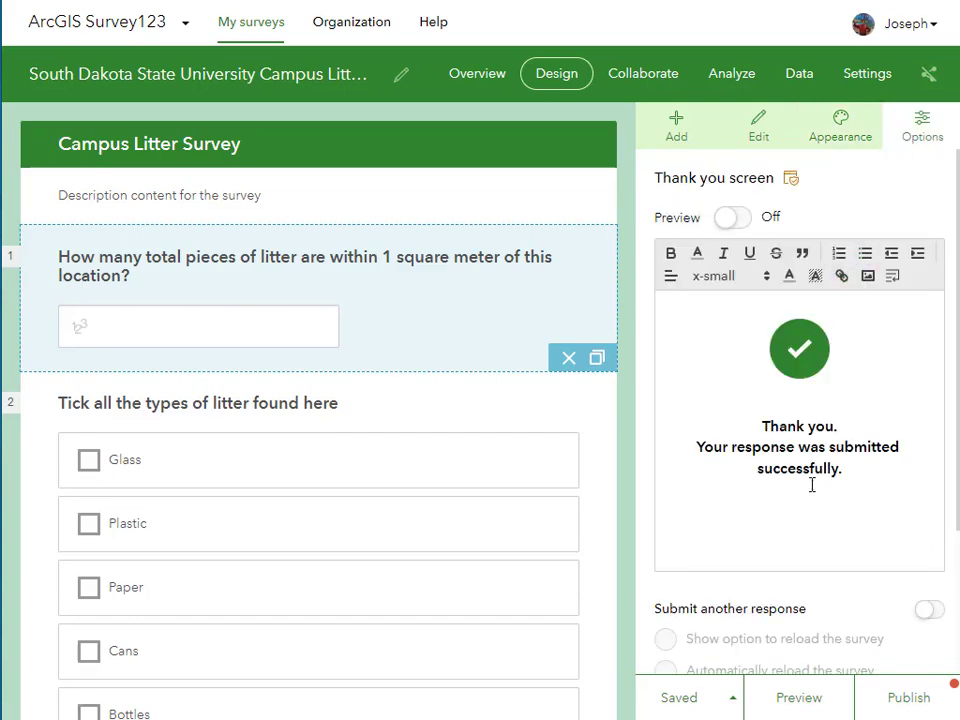
scroll(801, 388, down, 3)
scroll(800, 390, up, 3)
scroll(800, 390, down, 2)
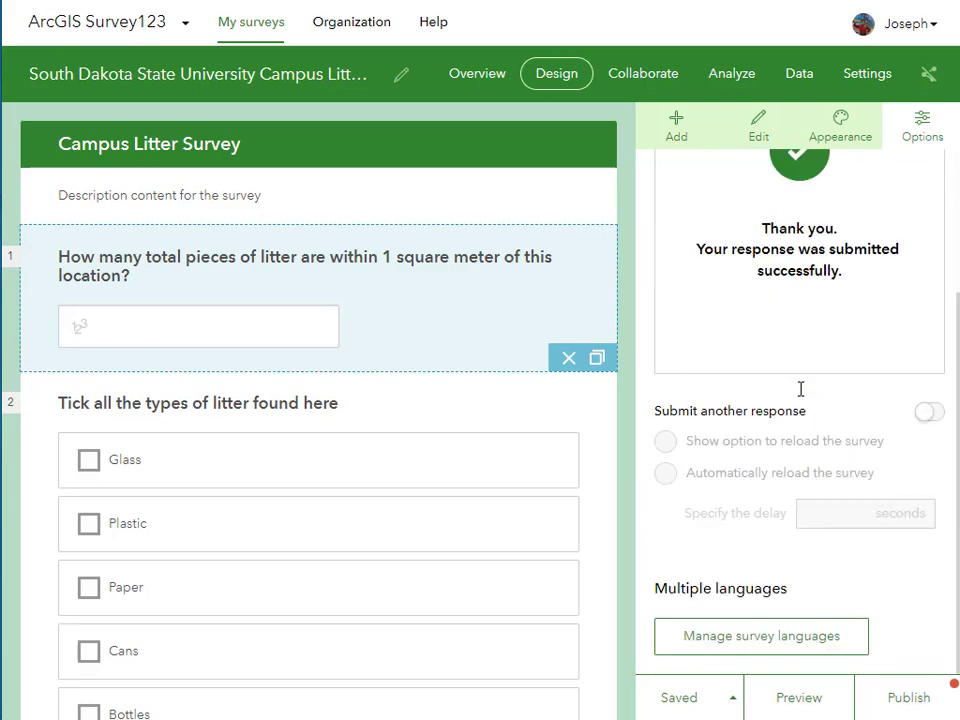
click(928, 411)
scroll(812, 352, up, 1)
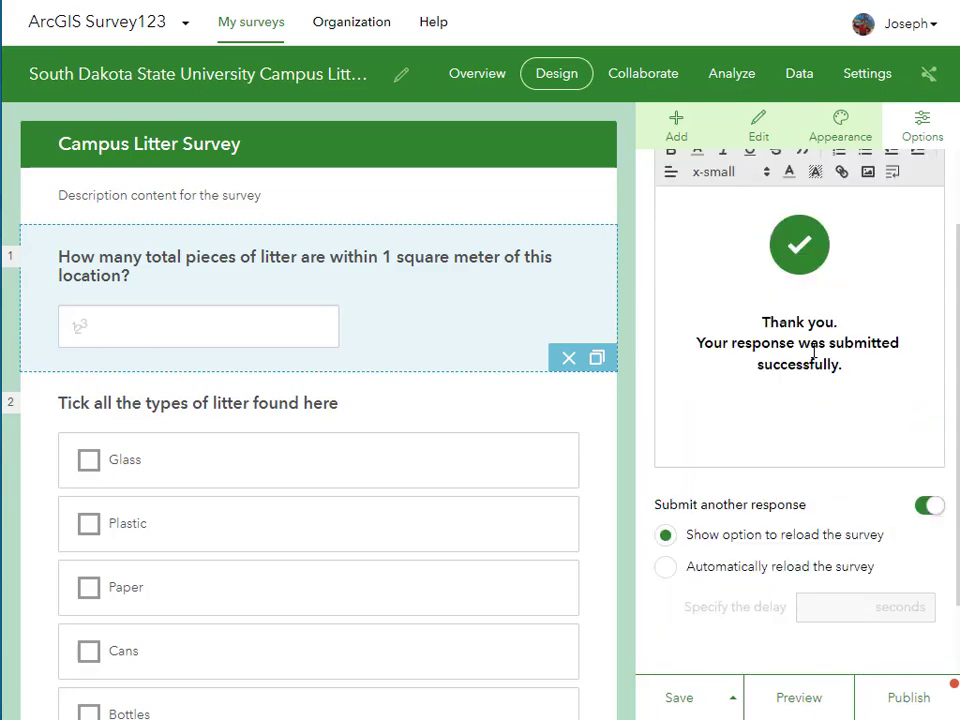
scroll(812, 352, down, 1)
click(696, 707)
scroll(785, 350, up, 2)
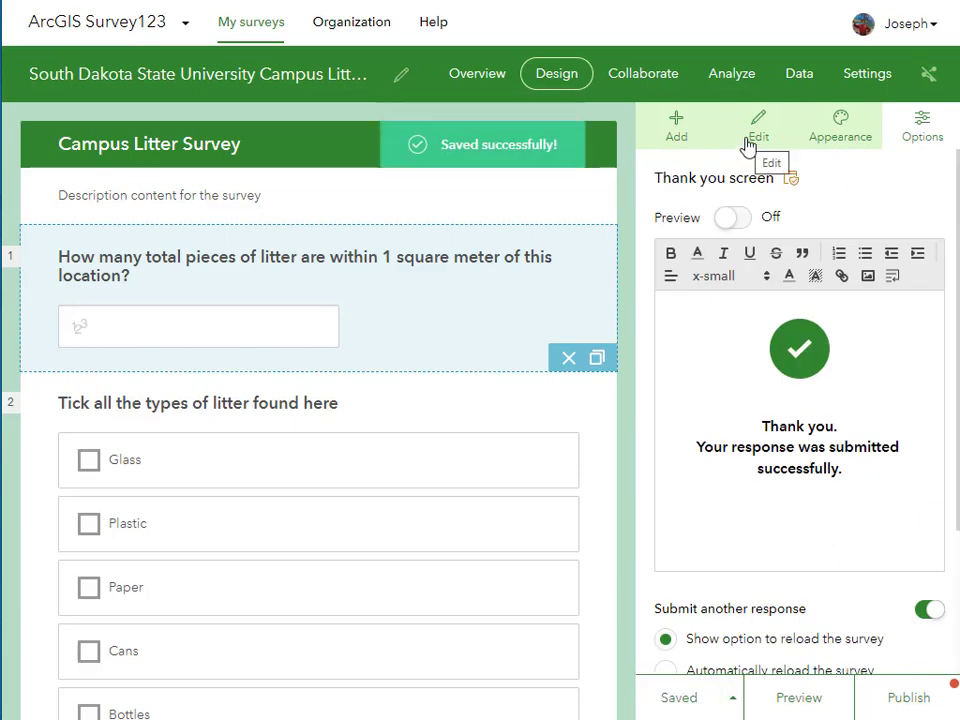
Step: Check the survey's web app version settings, return to the design and publish the survey
click(867, 73)
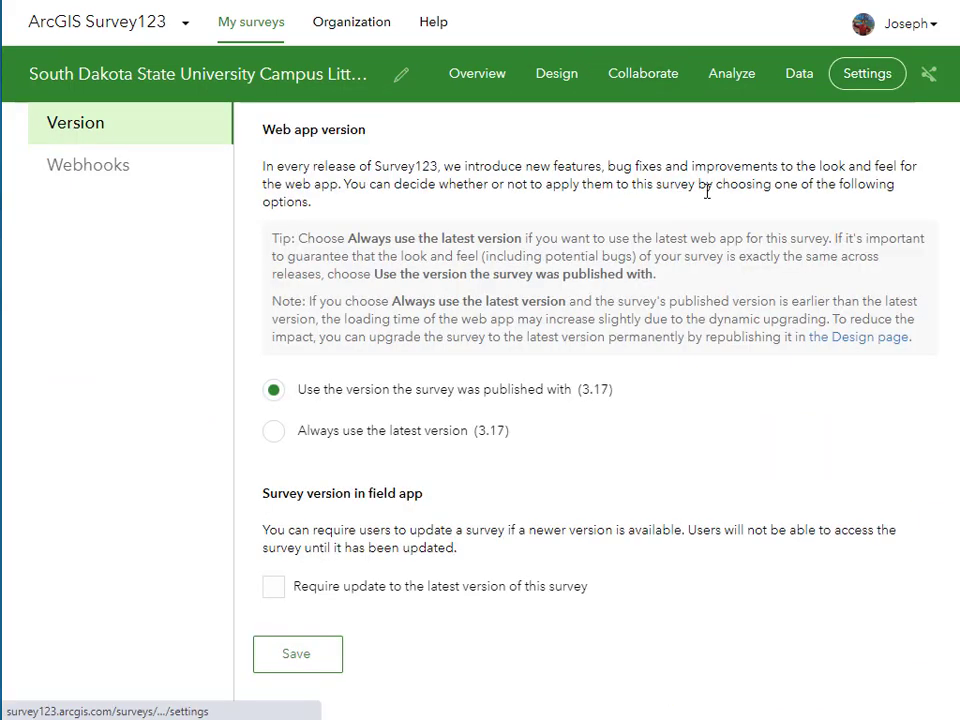
click(560, 76)
click(889, 690)
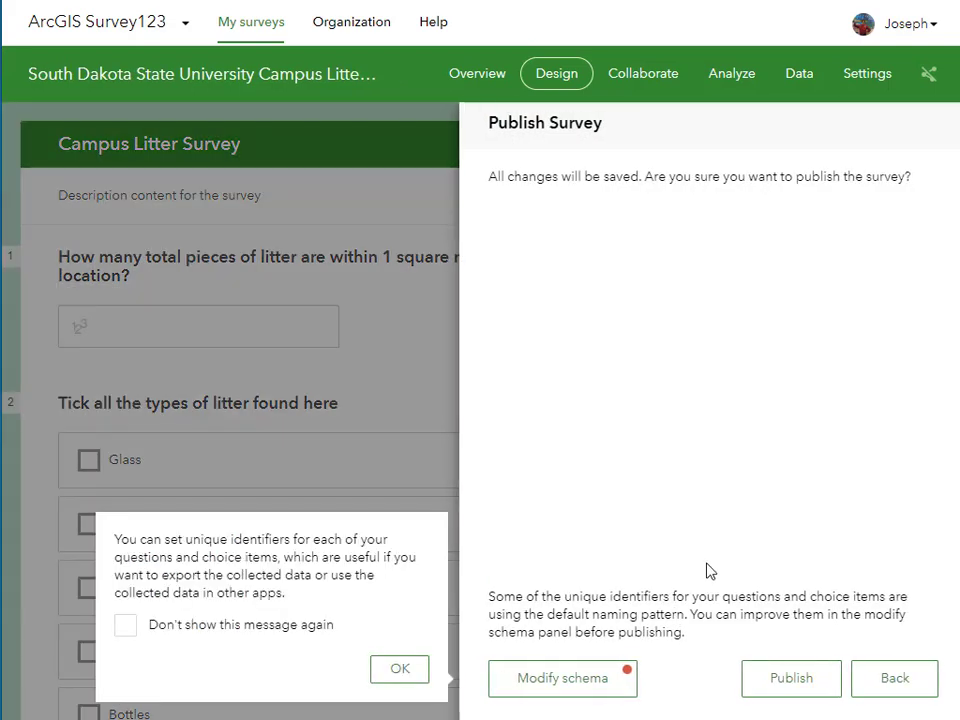
click(799, 681)
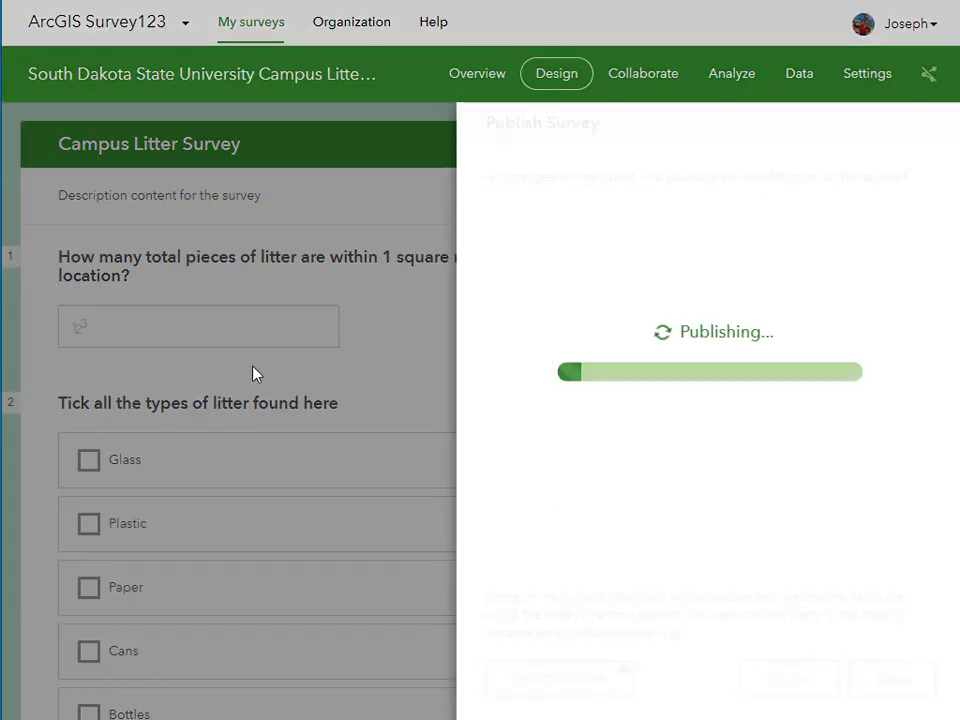
Step: Download the published survey's QR code image and attach it to the litter survey email draft
click(664, 88)
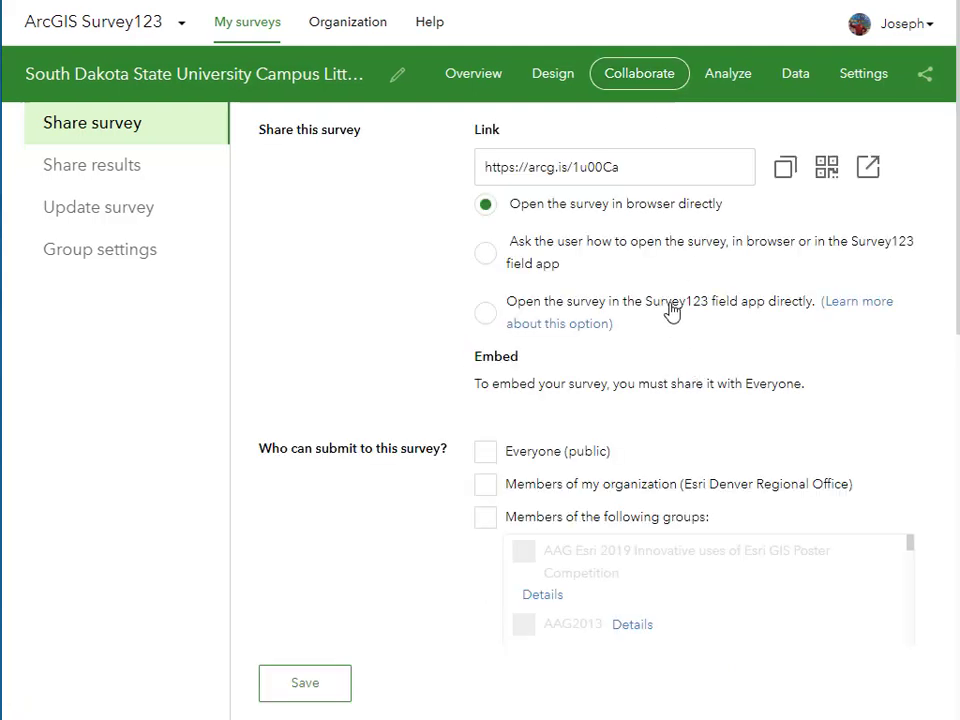
click(824, 172)
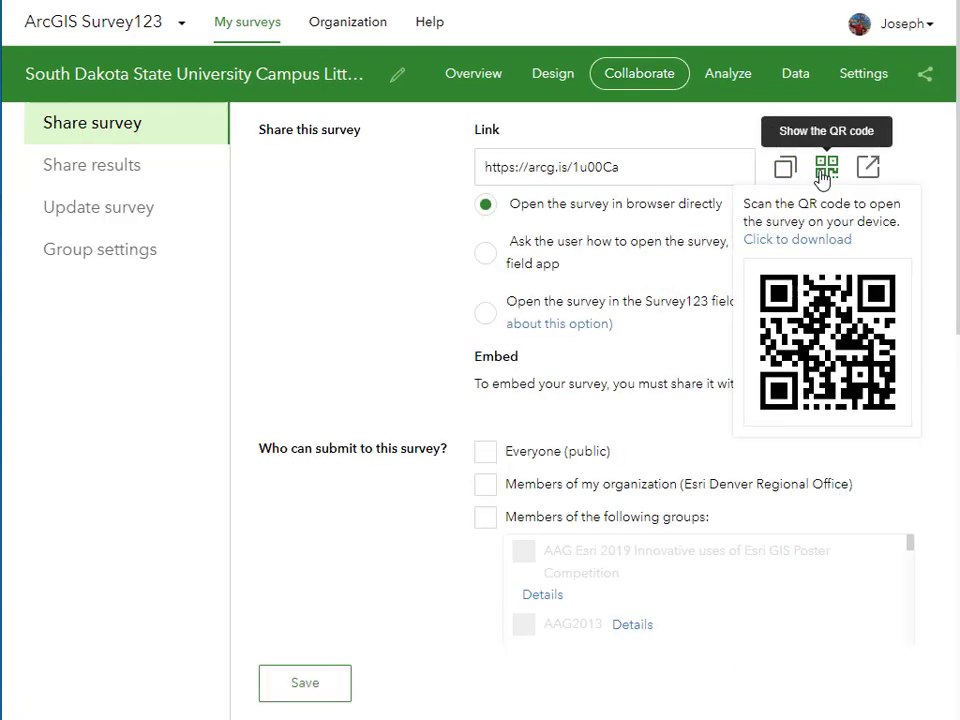
click(810, 240)
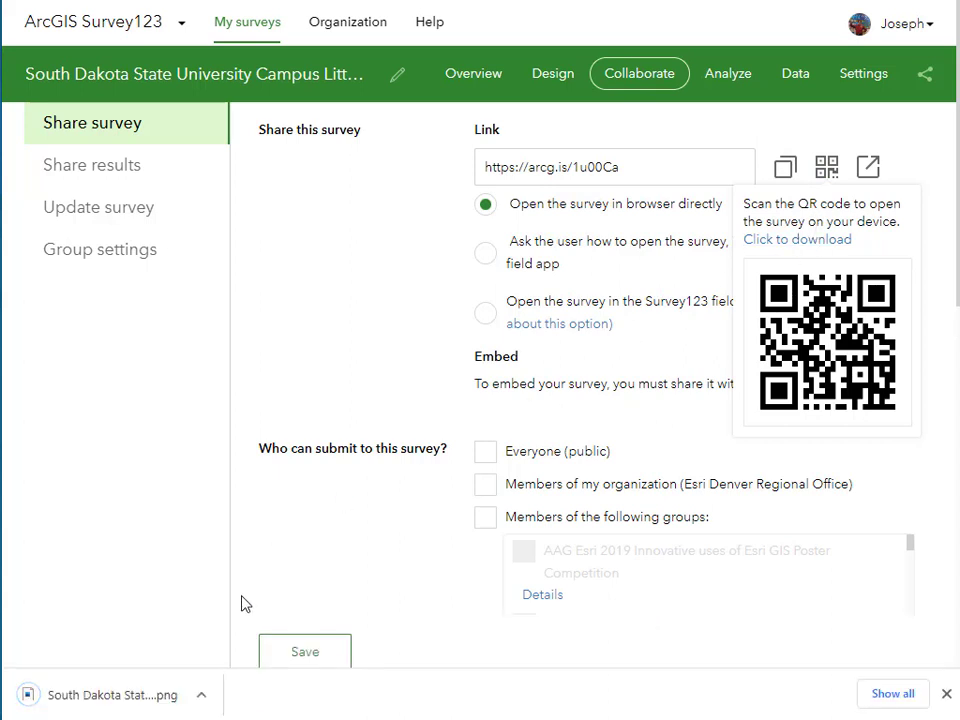
drag(180, 703, 700, 450)
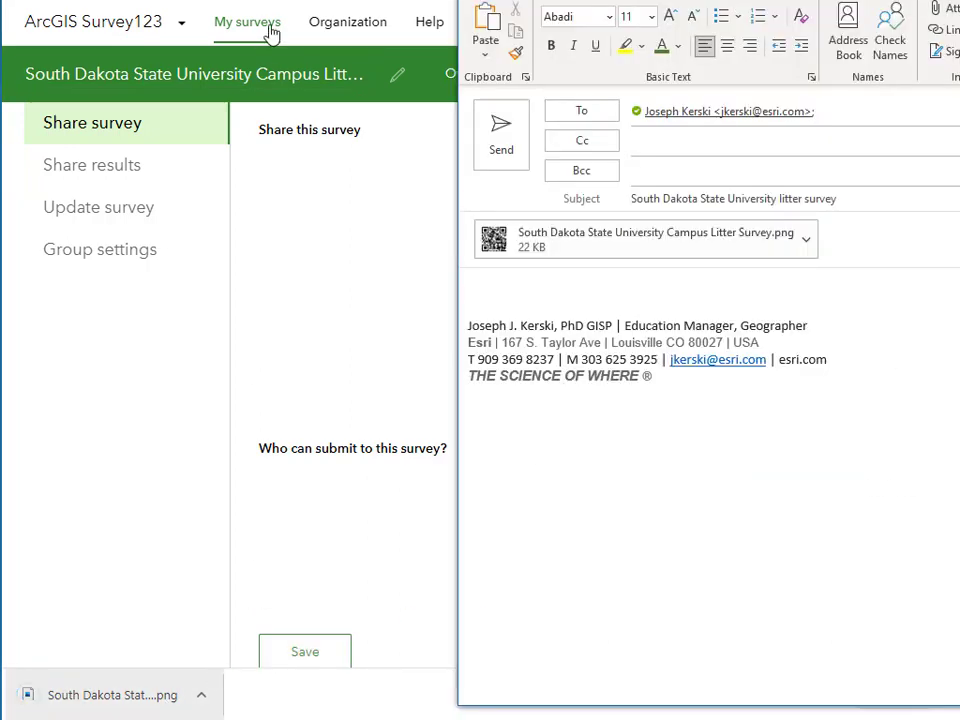
Step: Copy the survey link, allow Everyone (public) to submit to the survey and save the sharing settings
click(317, 73)
click(630, 170)
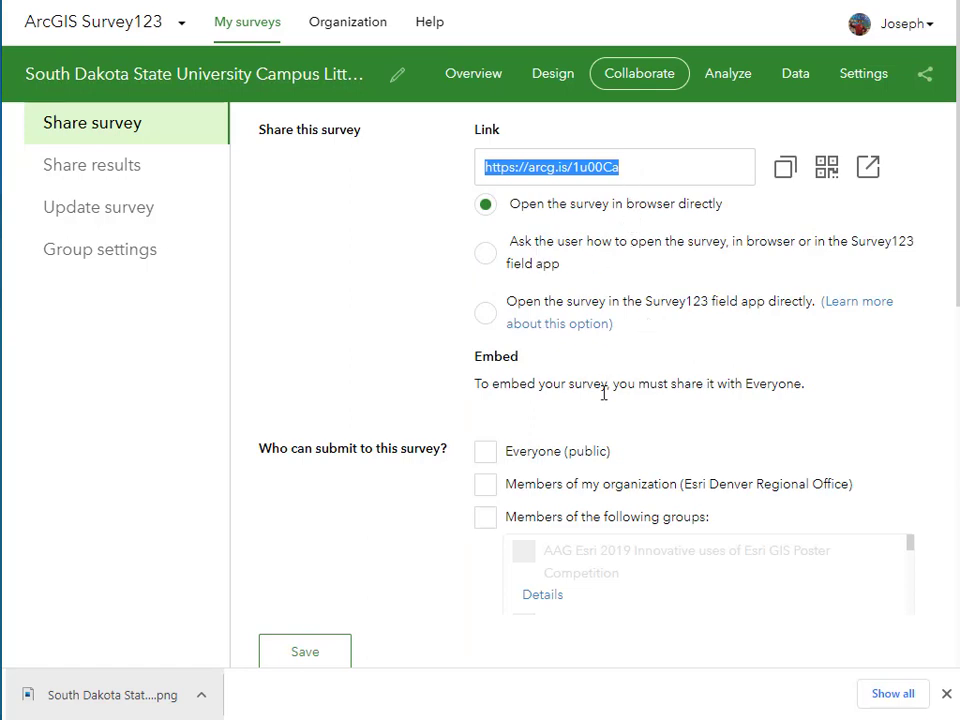
click(487, 455)
scroll(621, 442, down, 4)
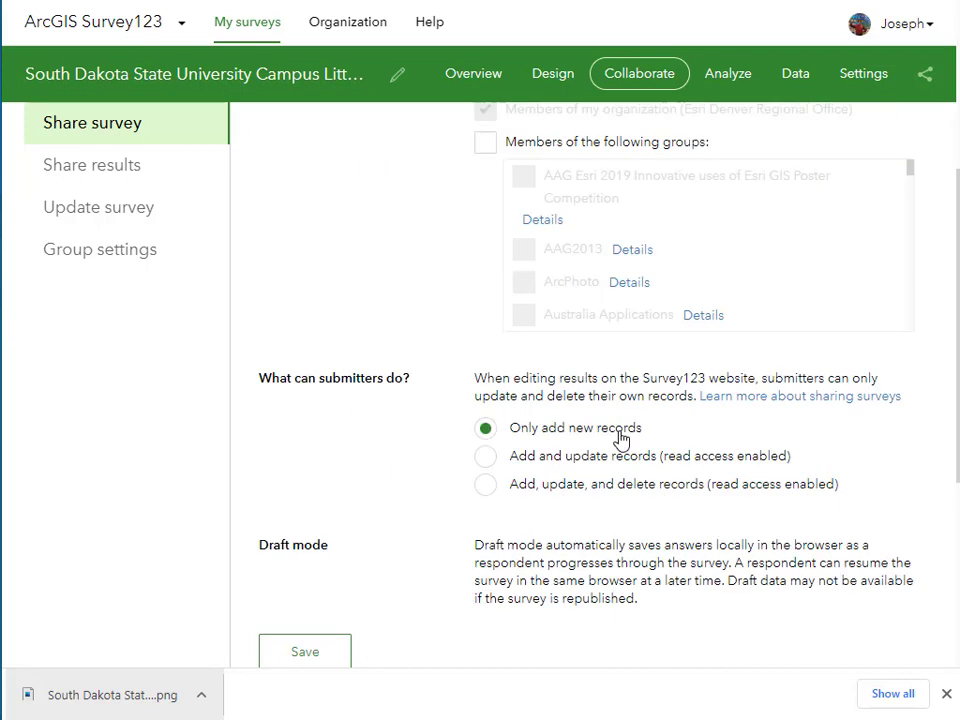
scroll(621, 438, down, 2)
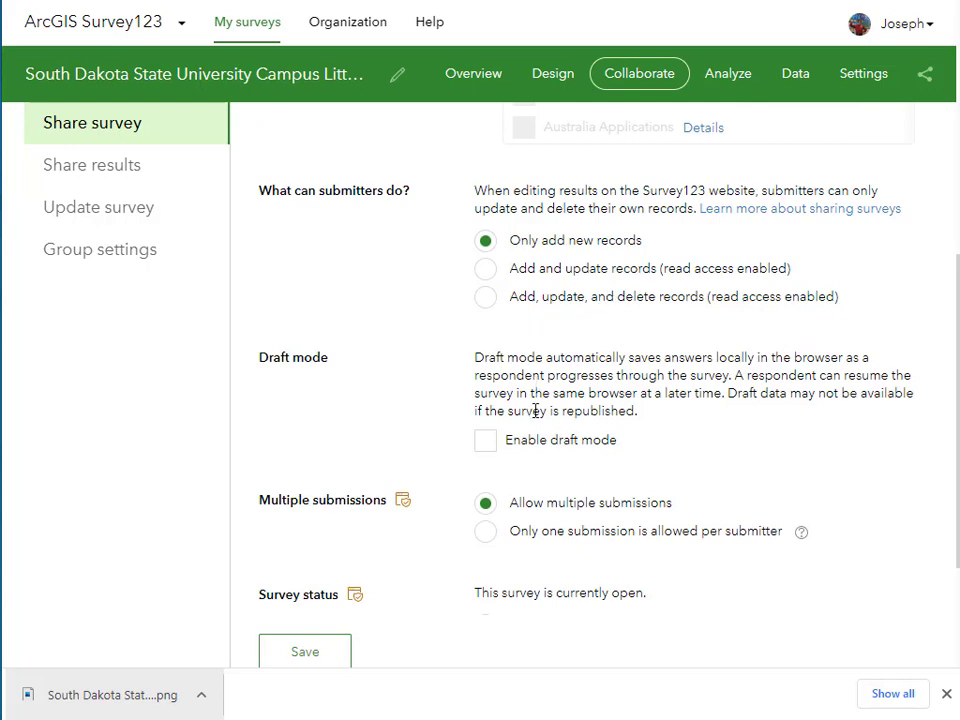
scroll(535, 411, down, 2)
scroll(480, 495, down, 1)
click(304, 660)
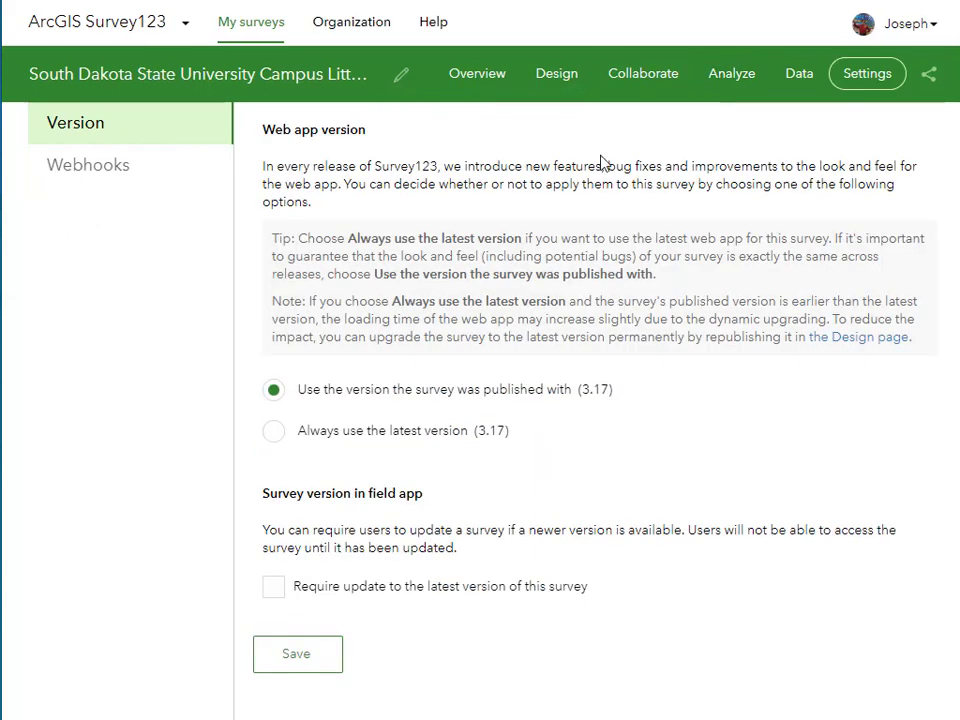
click(932, 80)
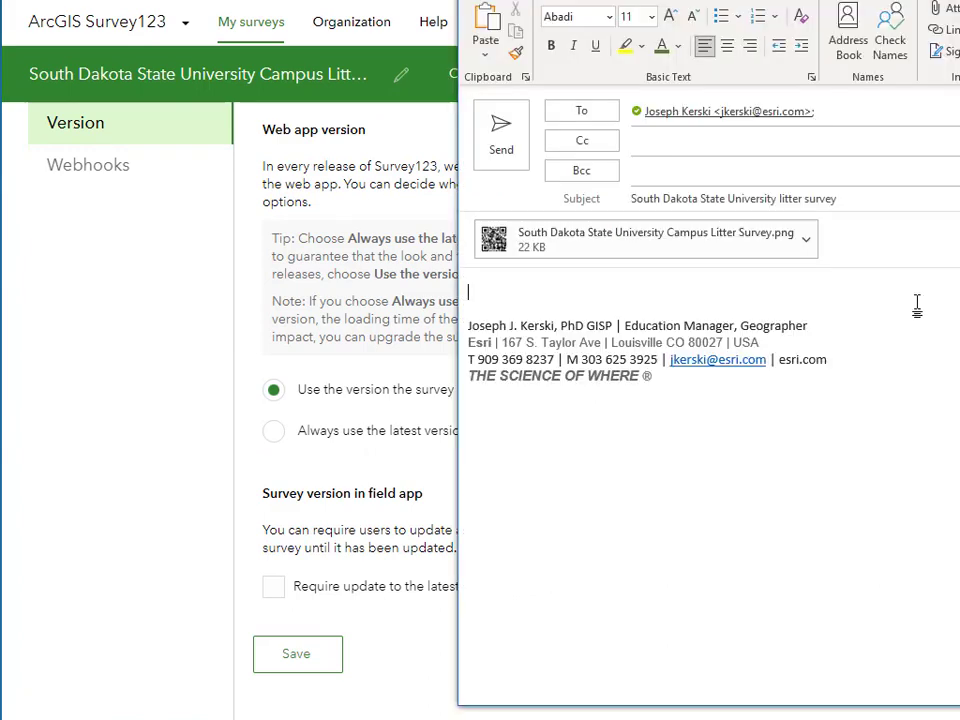
text(https://arcg.is/1u0OCa)
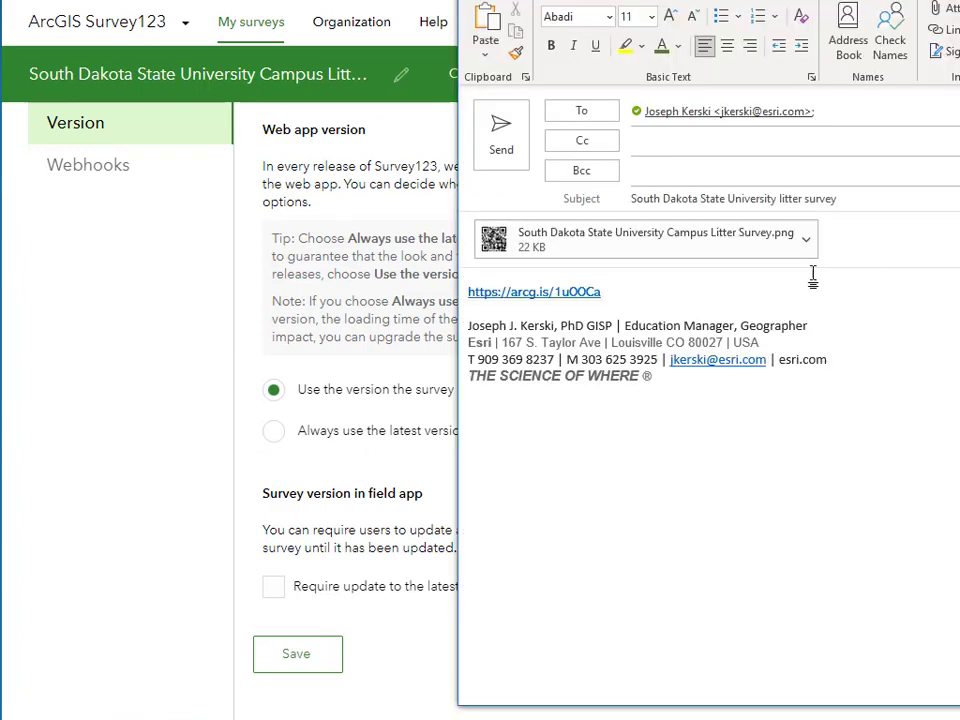
click(542, 204)
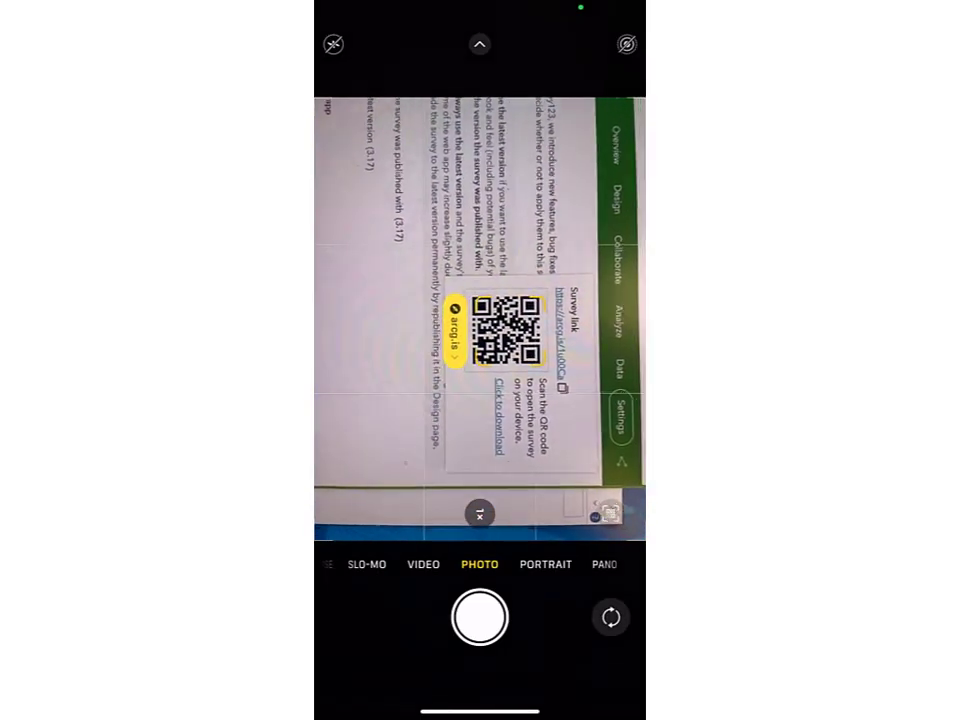
Step: Open the survey on the phone from the scanned QR code and enter 12 as the total pieces of litter
click(446, 316)
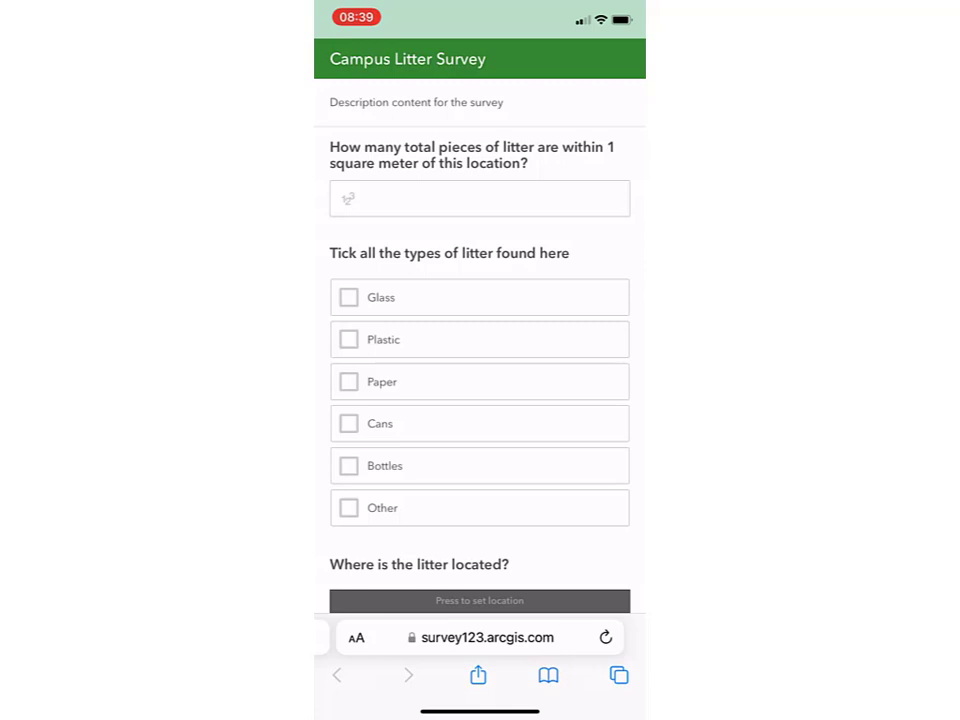
click(479, 198)
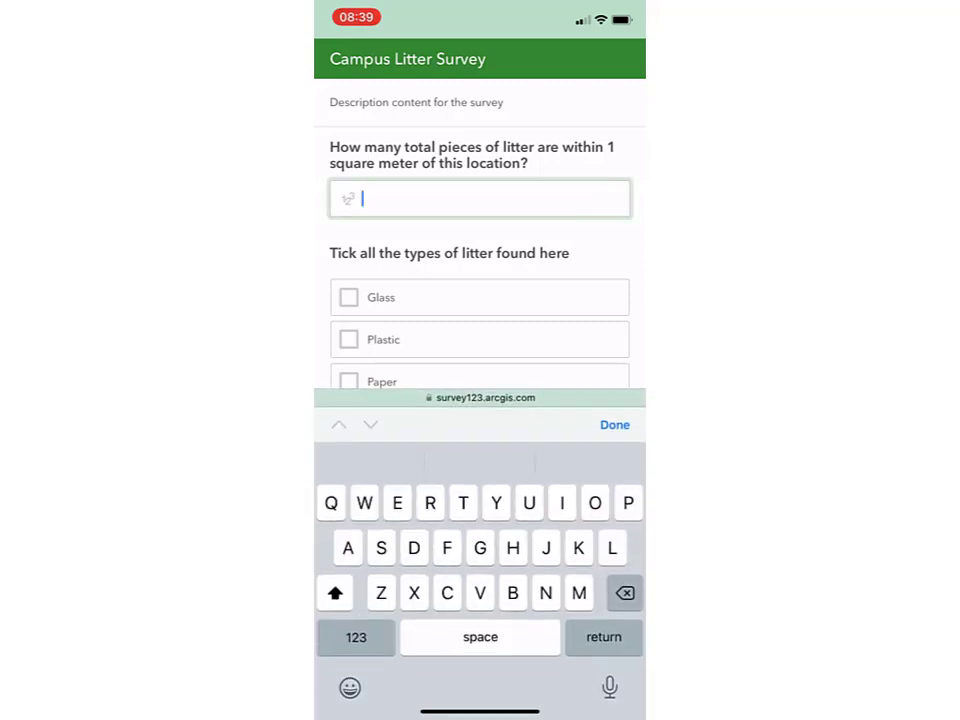
text(12)
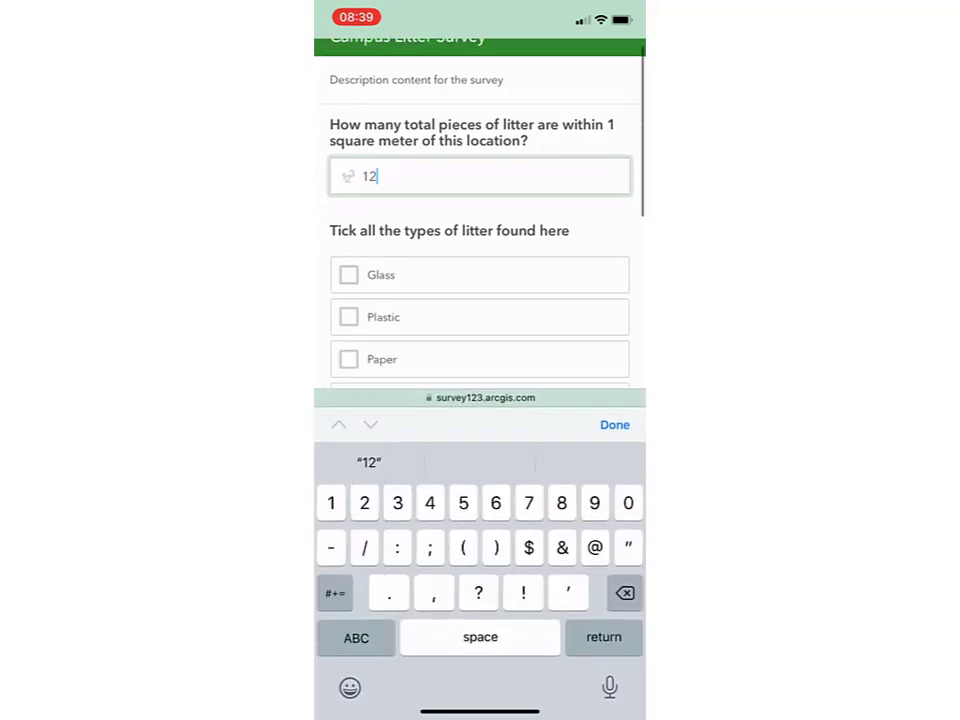
Step: Select Glass, Plastic, Cans, Paper and Bottles as the types of litter found
click(380, 200)
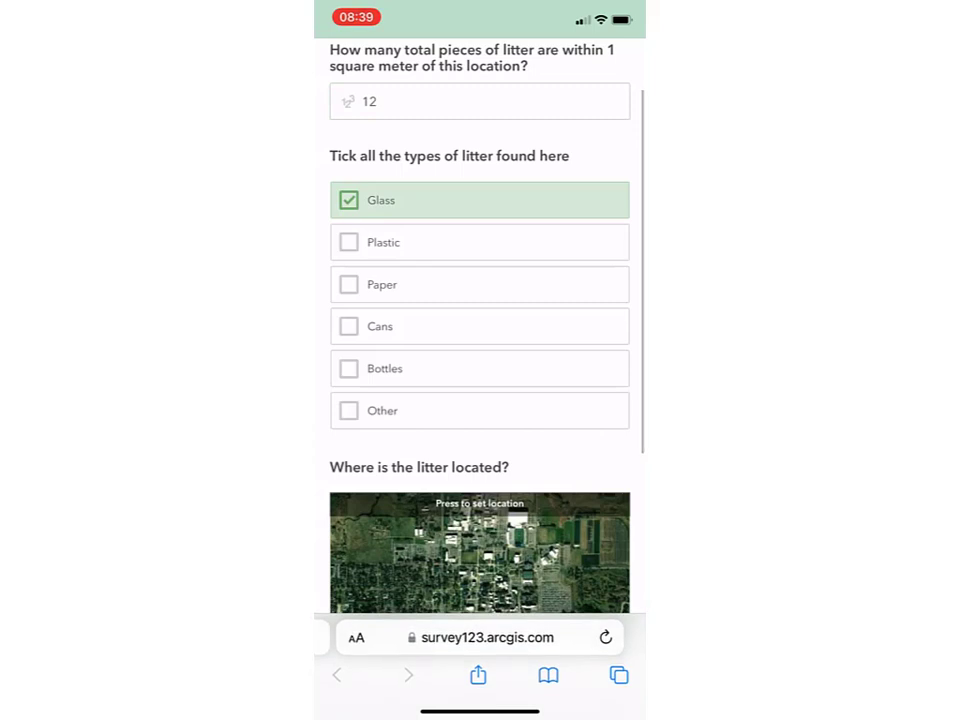
click(383, 242)
click(380, 326)
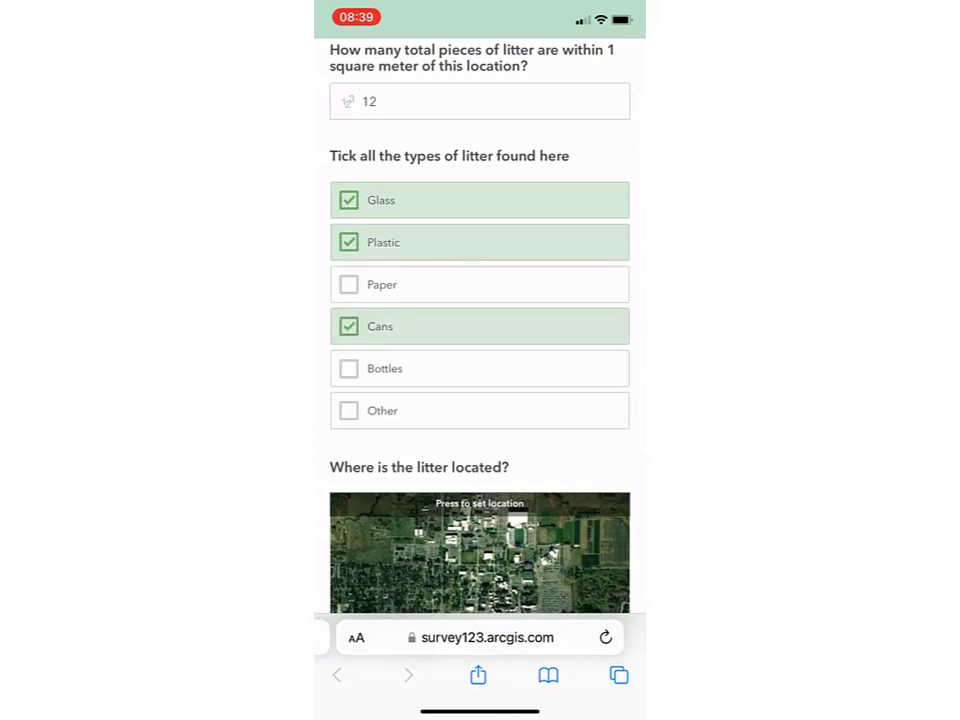
click(382, 284)
click(384, 368)
scroll(480, 400, down, 2)
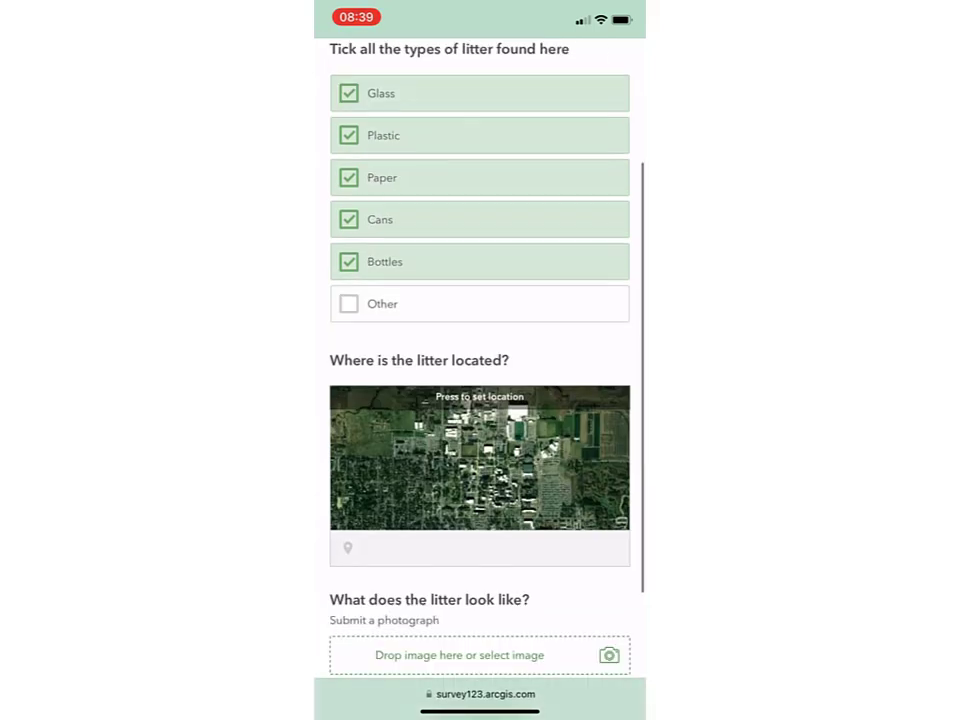
Step: Set the litter location on the map beside the campus ball field, at about lat 44.3233, lon -96.7758
click(480, 457)
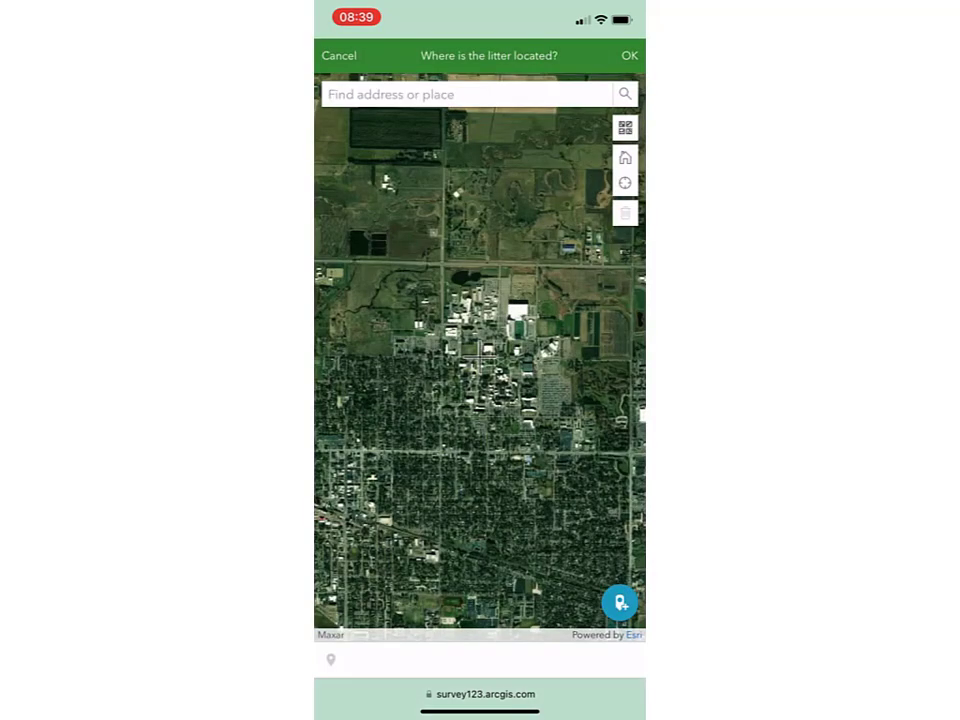
scroll(500, 330, up, 5)
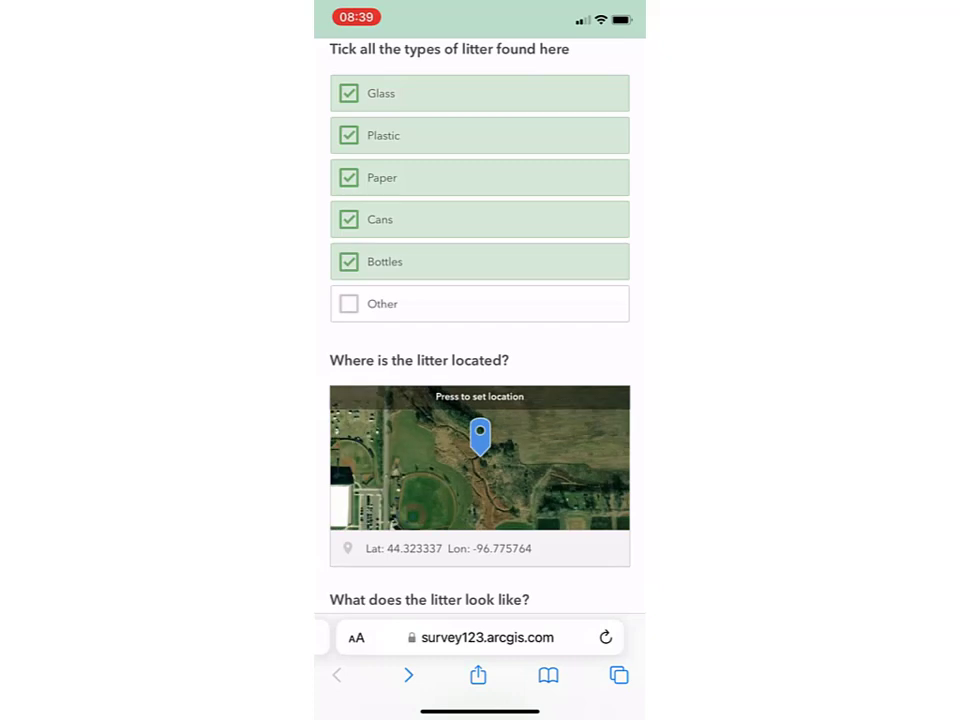
Step: Attach the photo of litter dumped among trees from the photo library and submit the survey response
scroll(480, 300, down, 4)
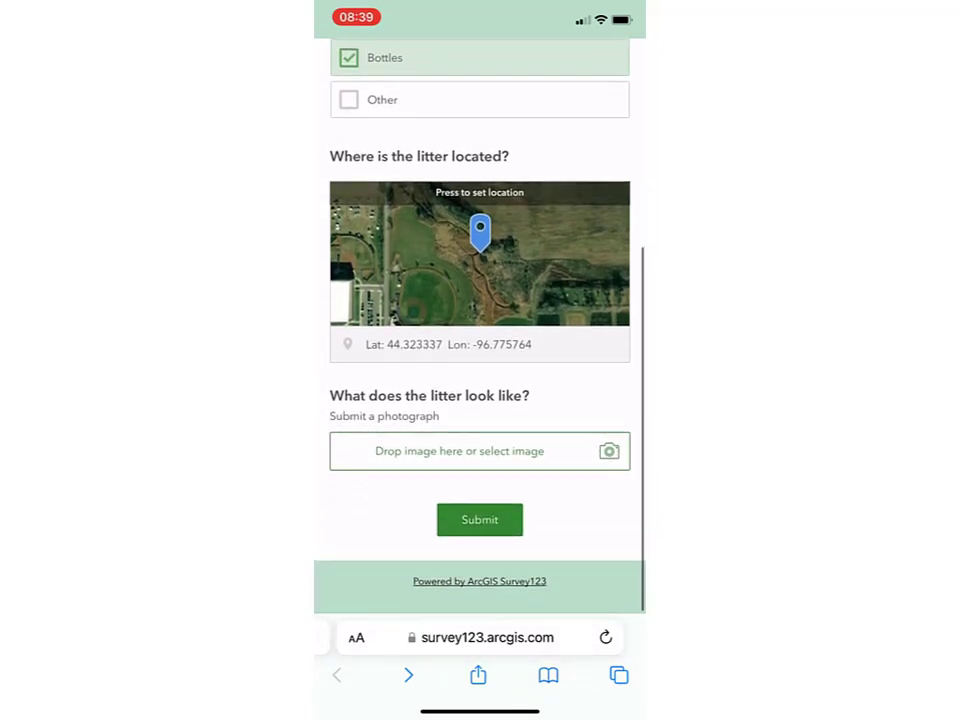
click(459, 451)
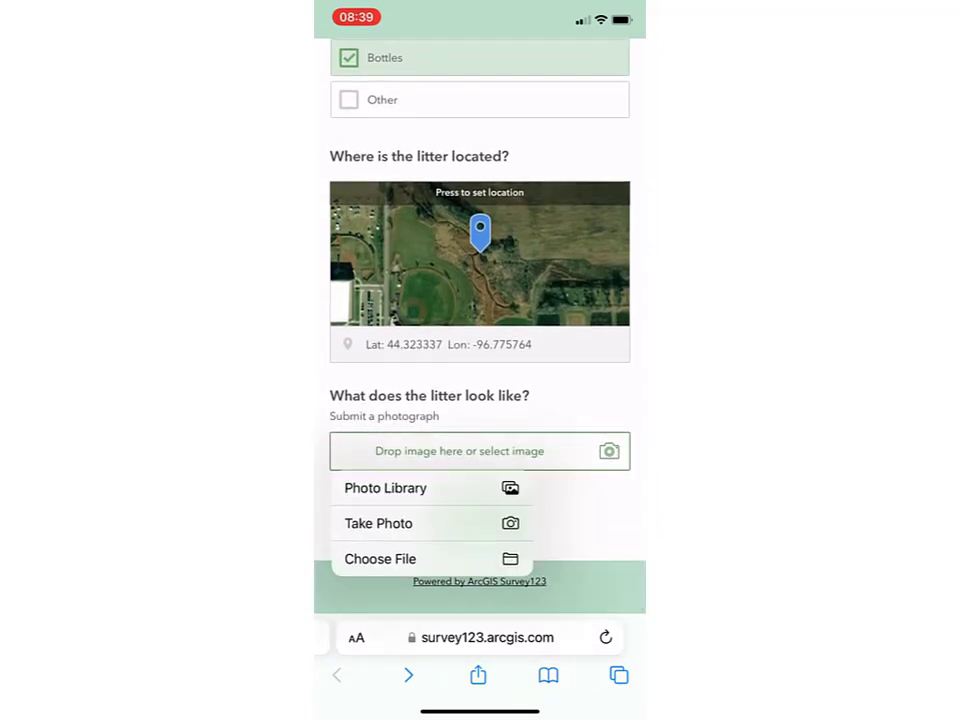
click(386, 487)
scroll(401, 150, down, 1)
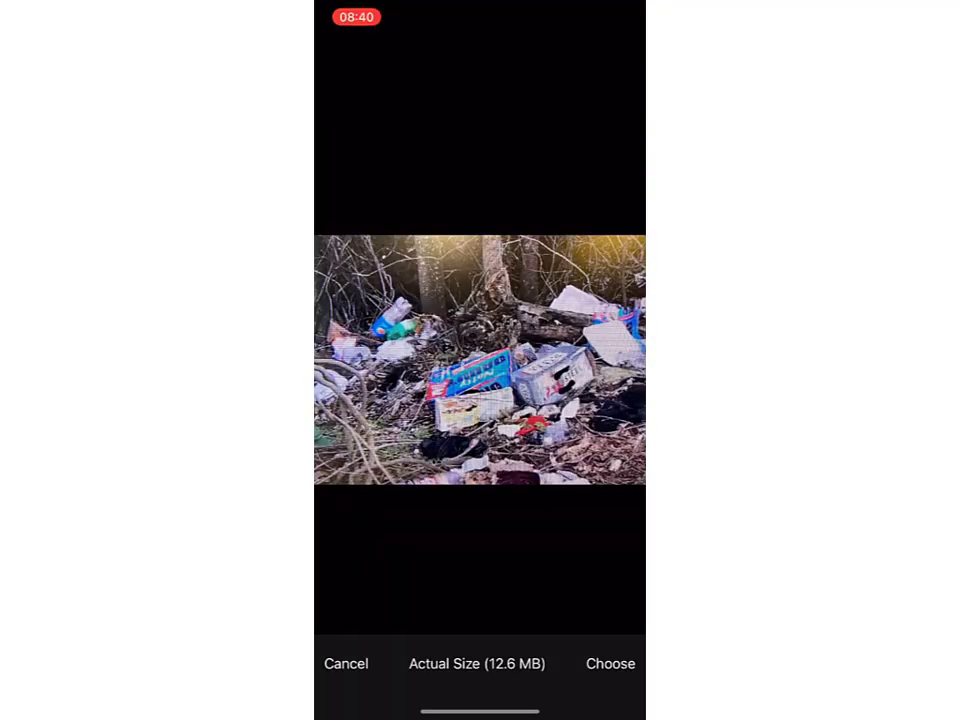
click(611, 662)
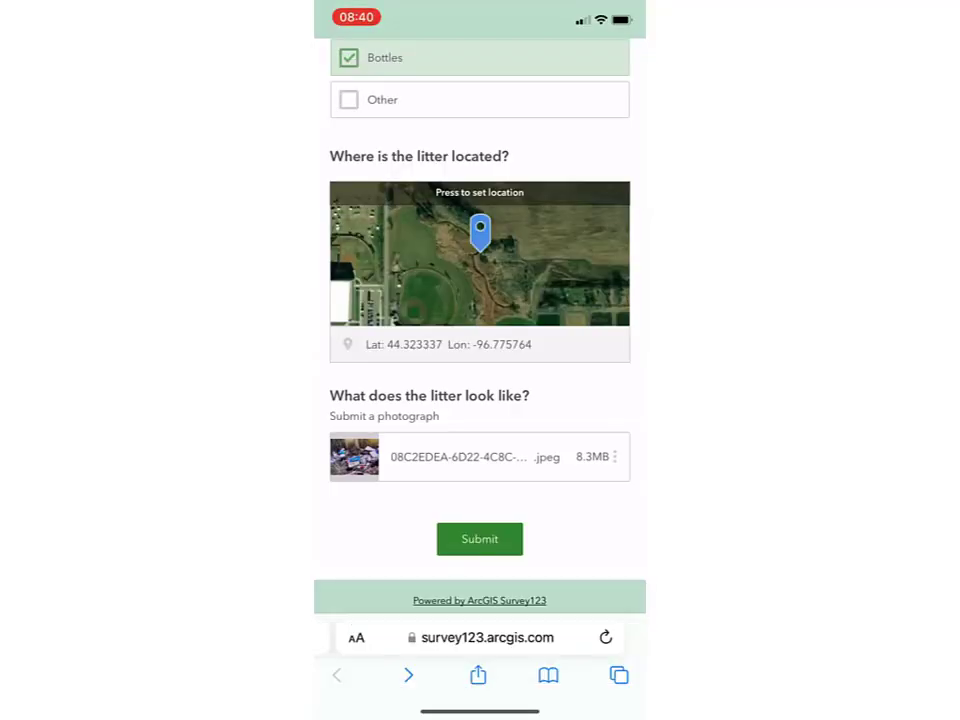
click(479, 538)
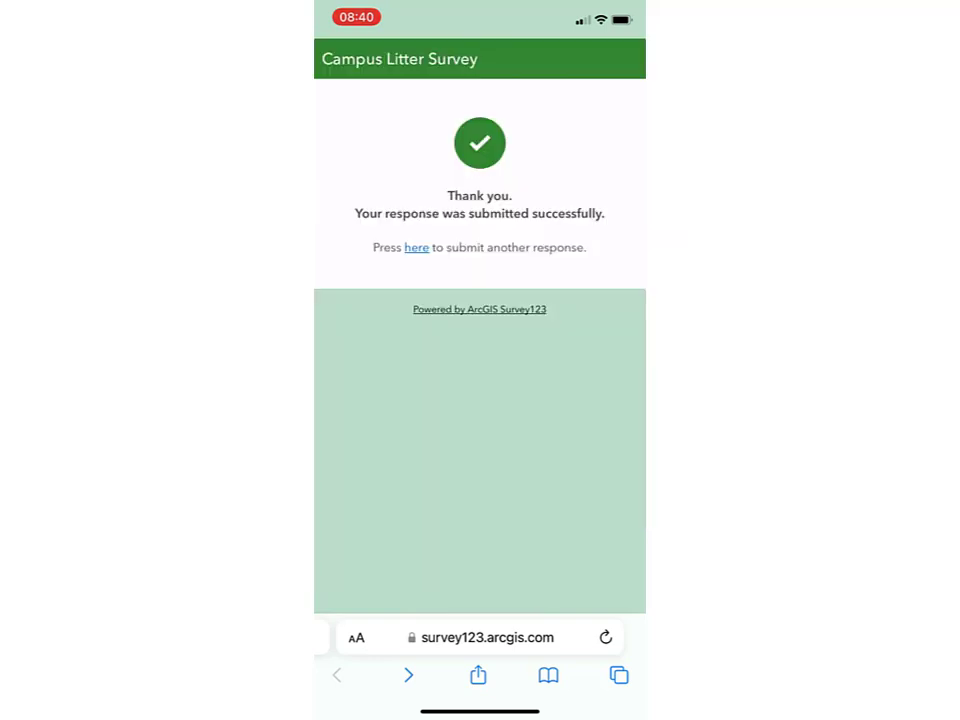
Step: Start another survey response with 8 total pieces of litter and the types Glass, Plastic and Paper
click(416, 247)
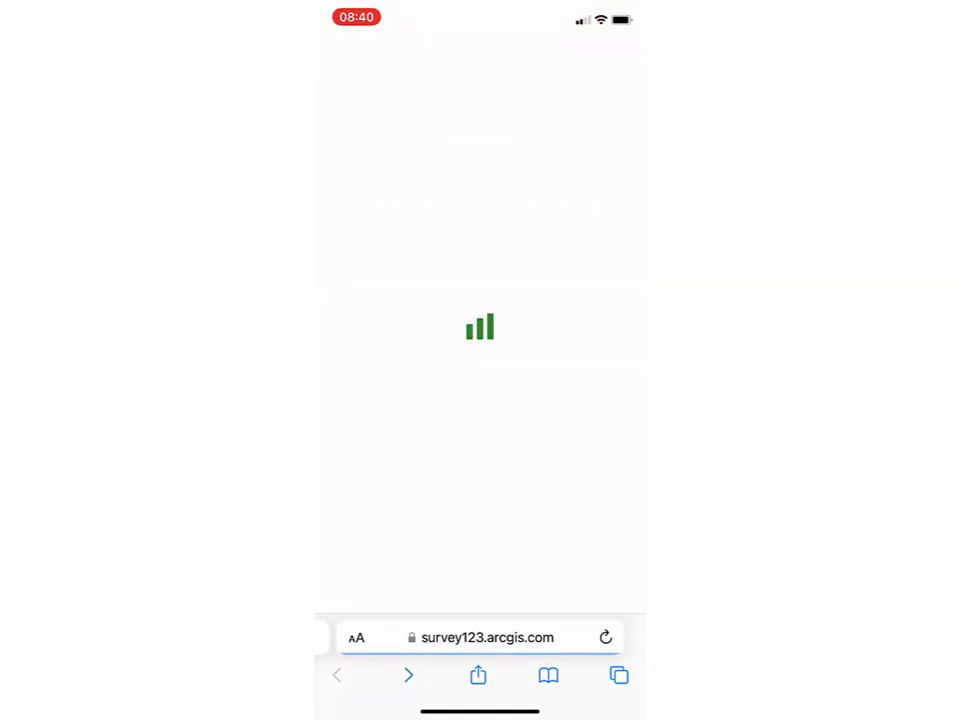
click(362, 198)
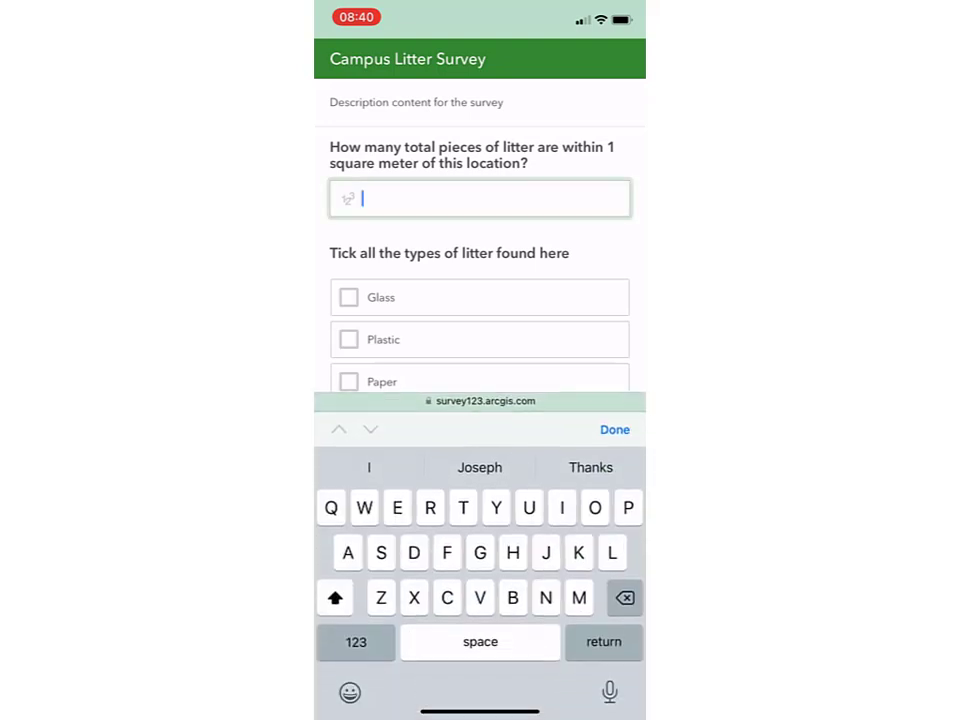
click(358, 645)
text(8)
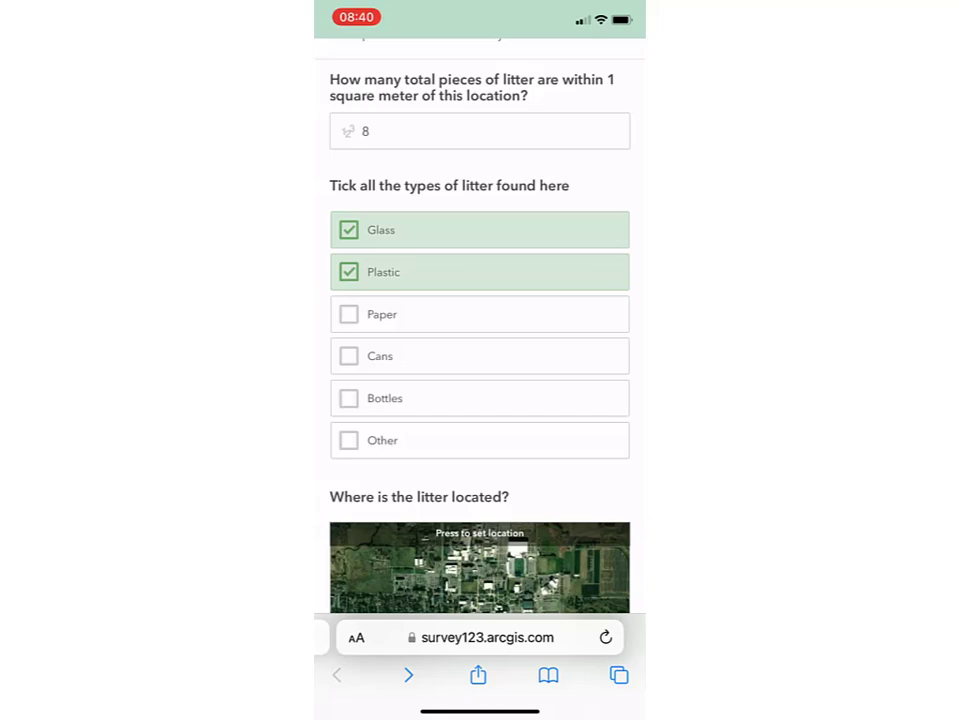
click(381, 314)
Step: Set the litter location just southeast of the roundabout beside the parking lot, at about lat 44.3184, lon -96.7778
scroll(480, 400, down, 2)
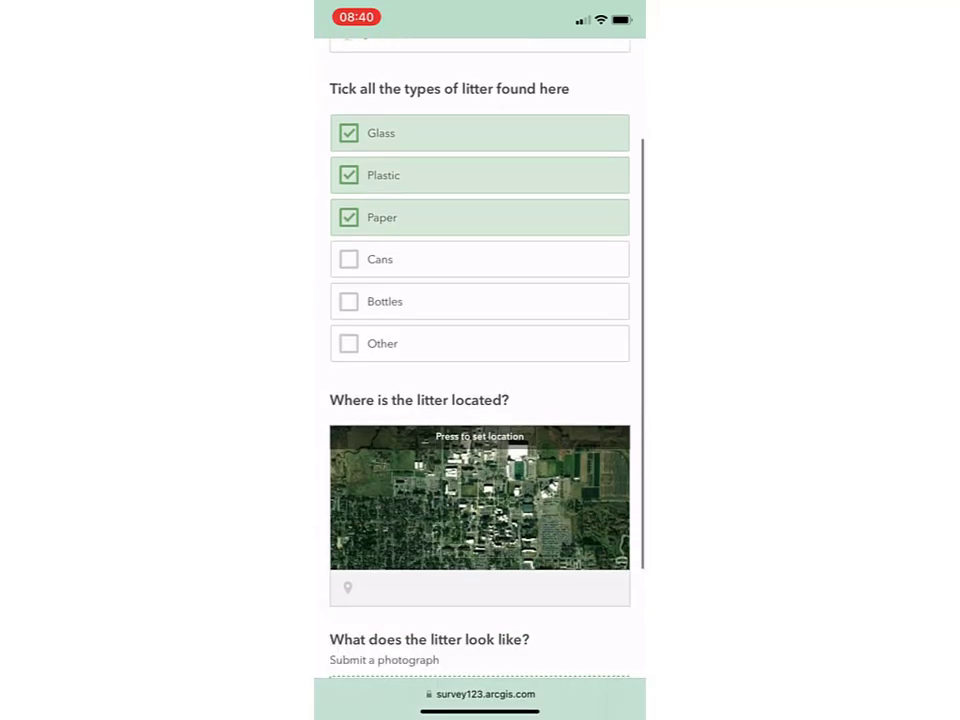
click(480, 500)
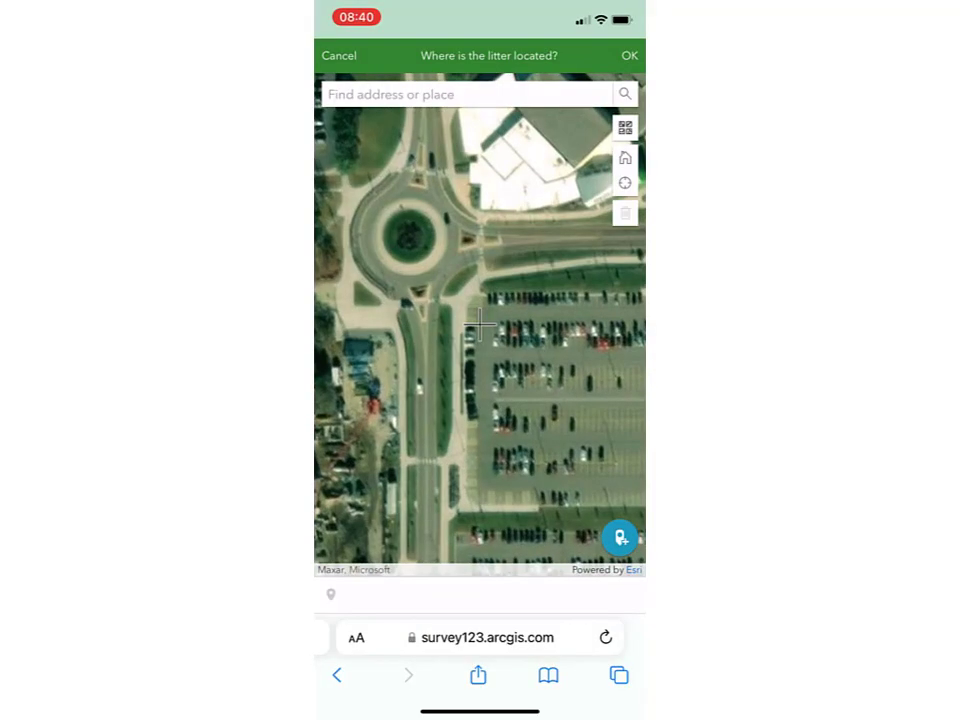
click(462, 297)
click(629, 55)
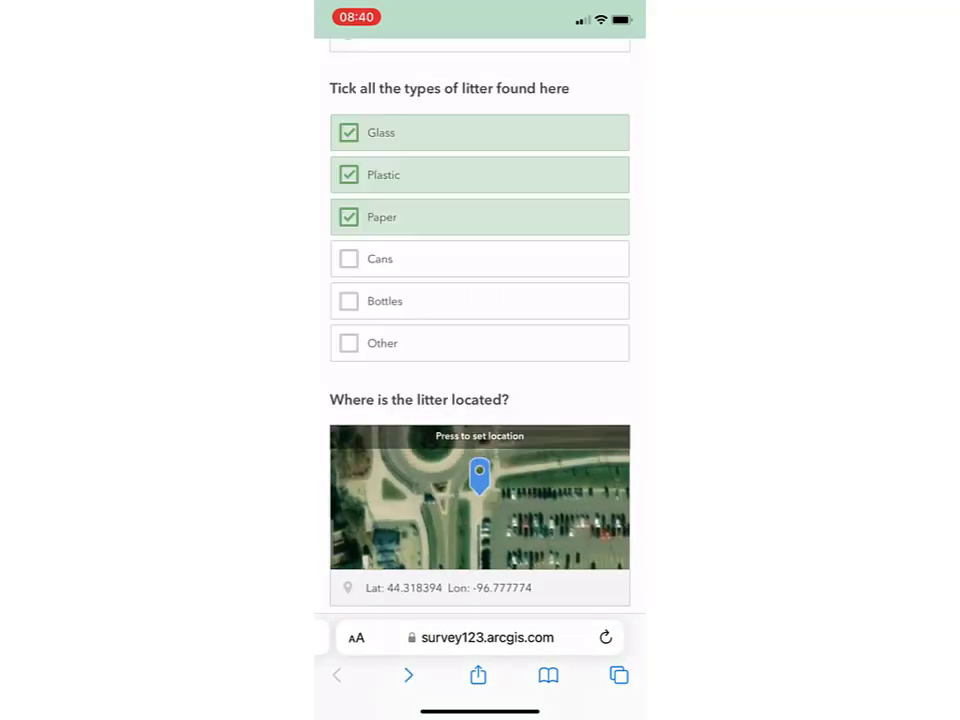
Step: Attach the photo of litter on the storm drain from the photo library and submit the second response
scroll(480, 400, down, 4)
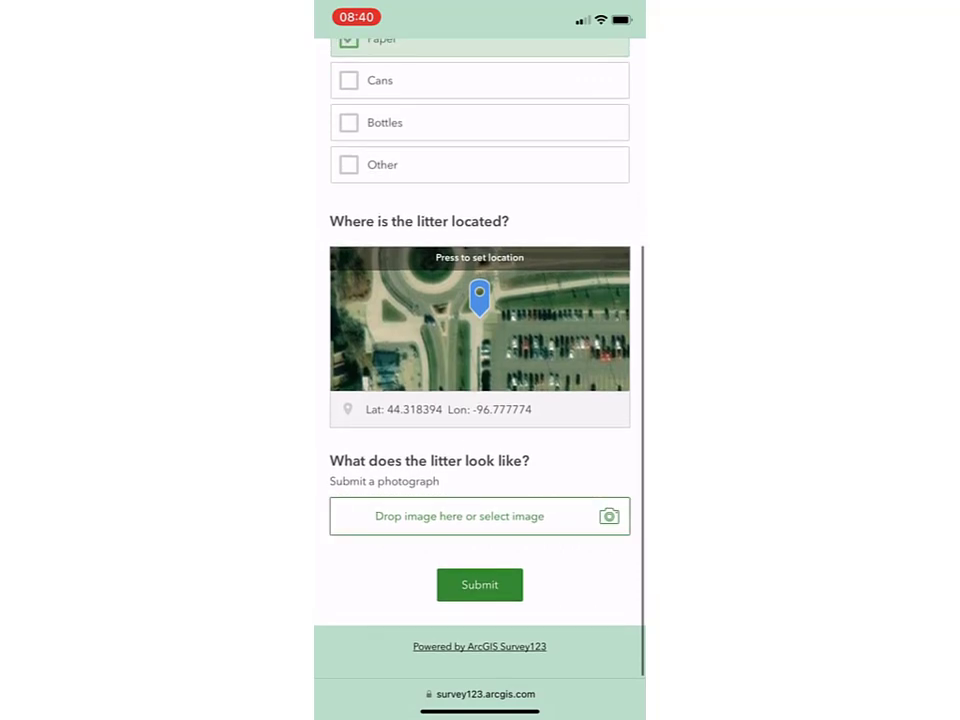
click(460, 516)
click(386, 551)
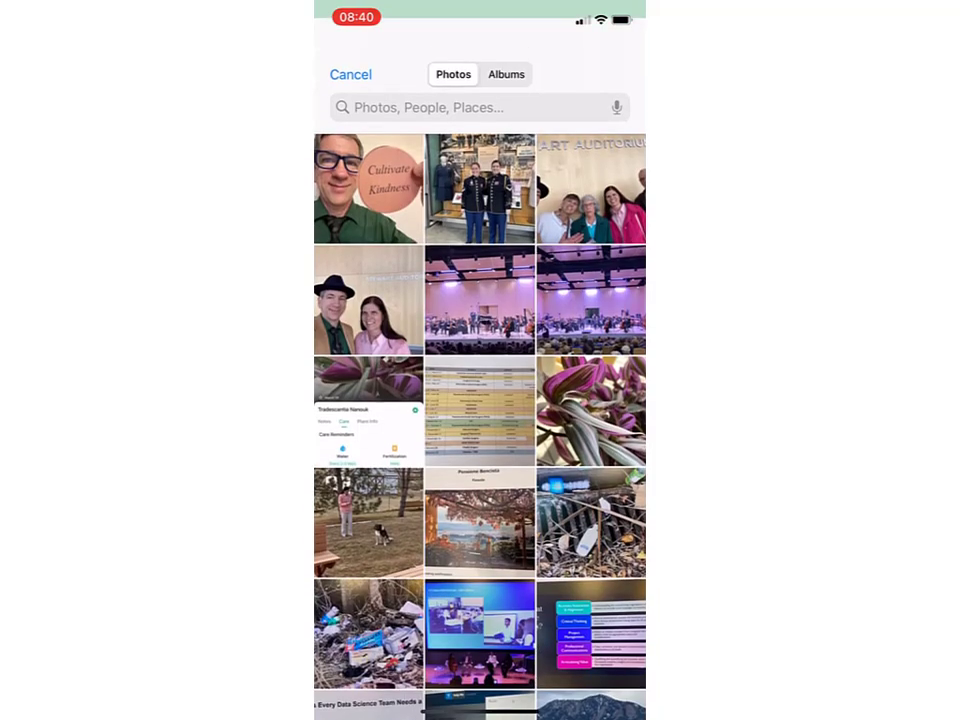
click(591, 505)
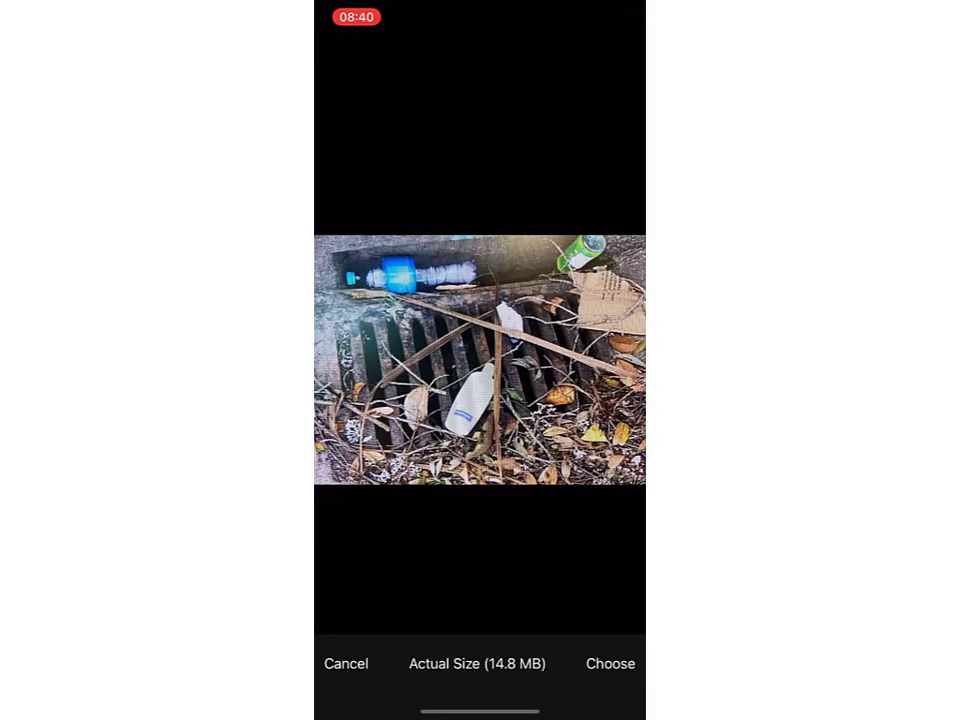
click(611, 662)
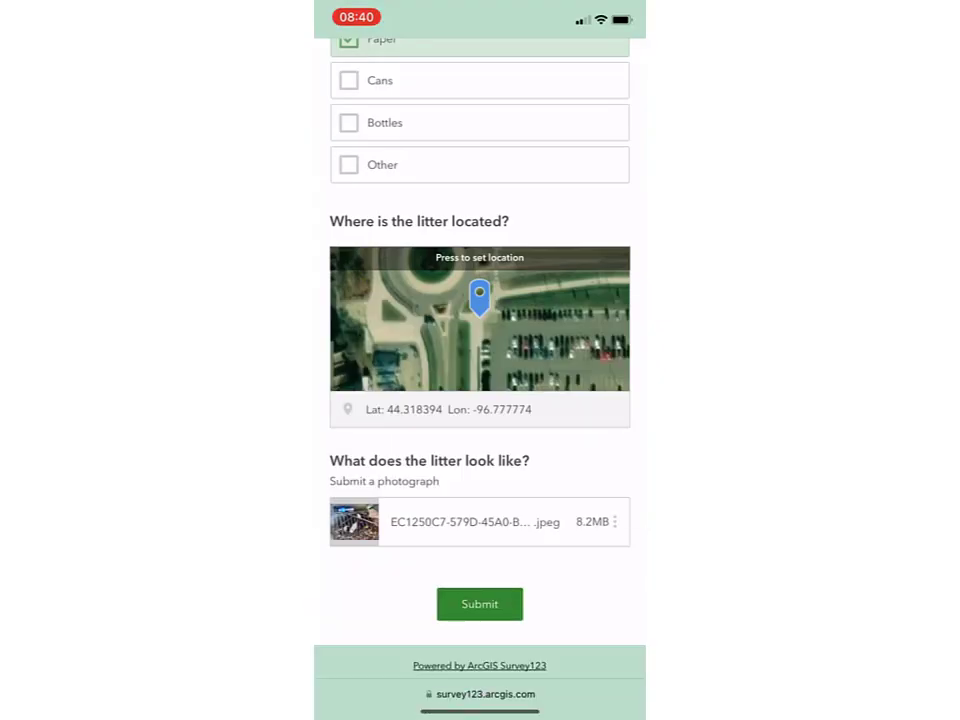
click(479, 604)
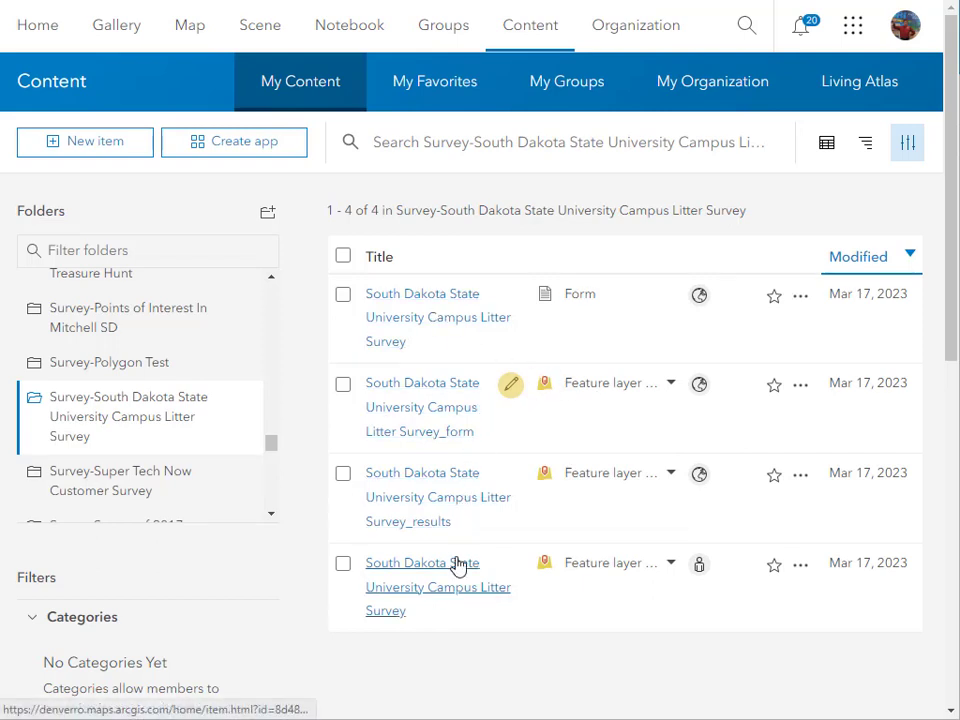
Step: Try to share the South Dakota State University Campus Litter Survey feature layer with Everyone (public)
click(700, 568)
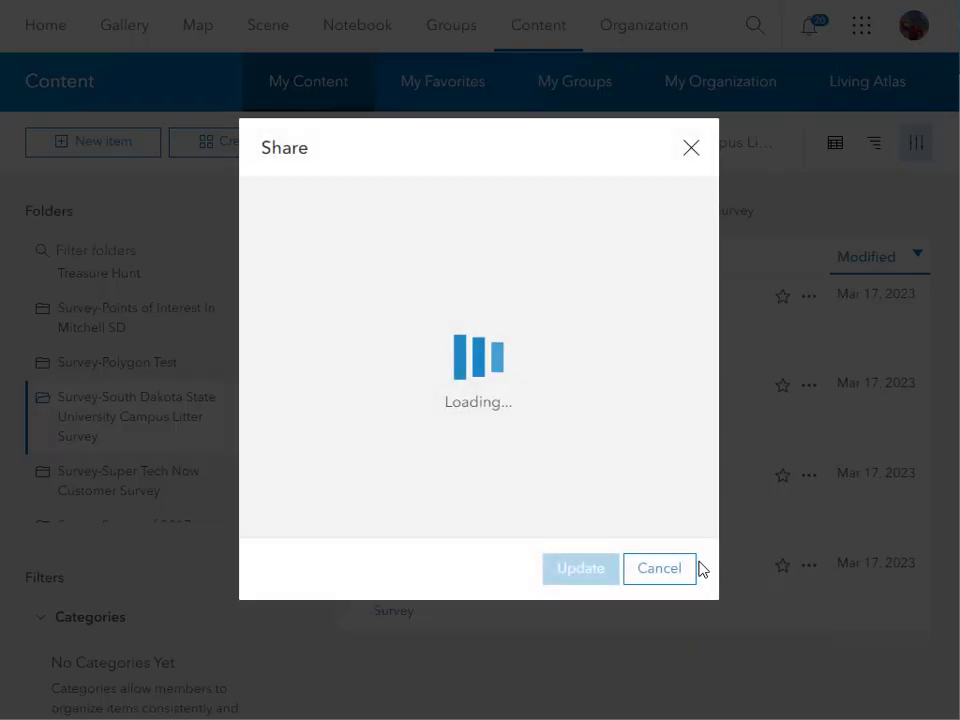
click(290, 380)
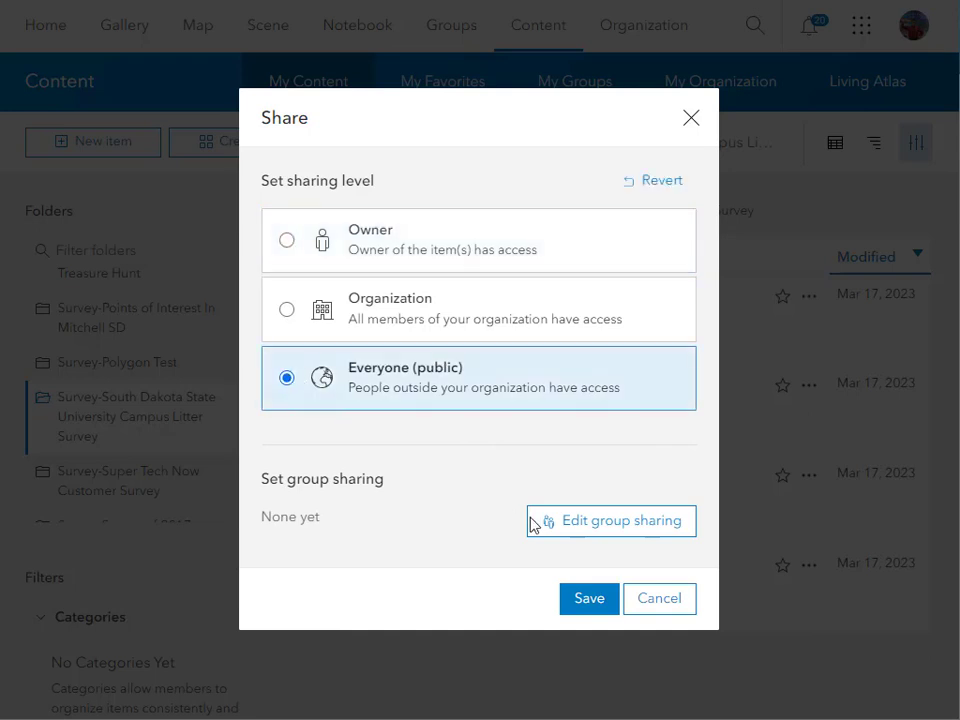
click(589, 600)
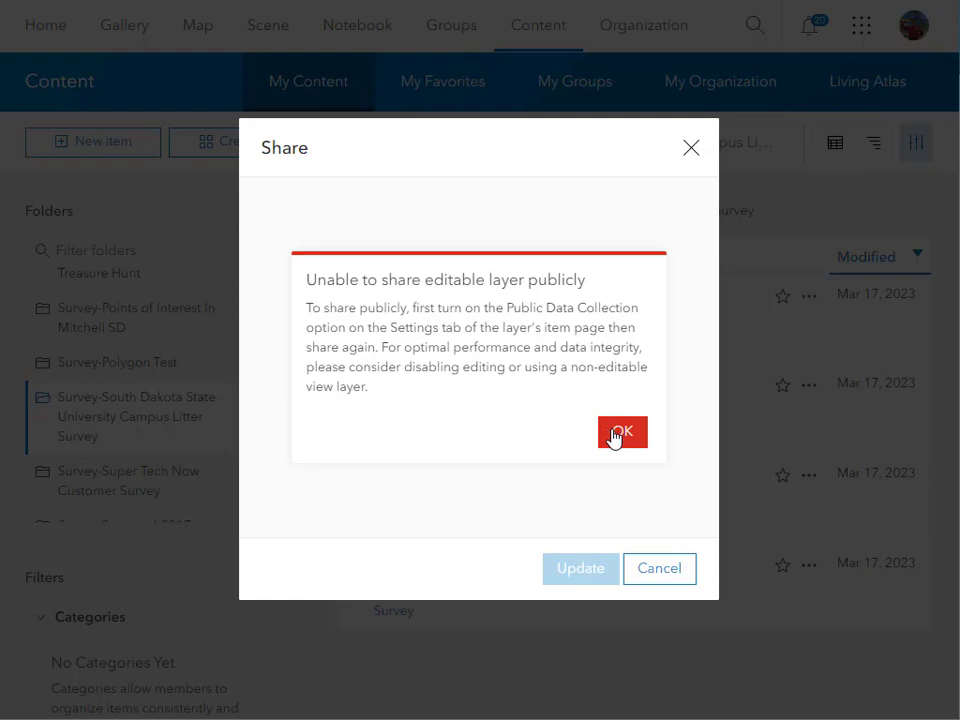
click(615, 435)
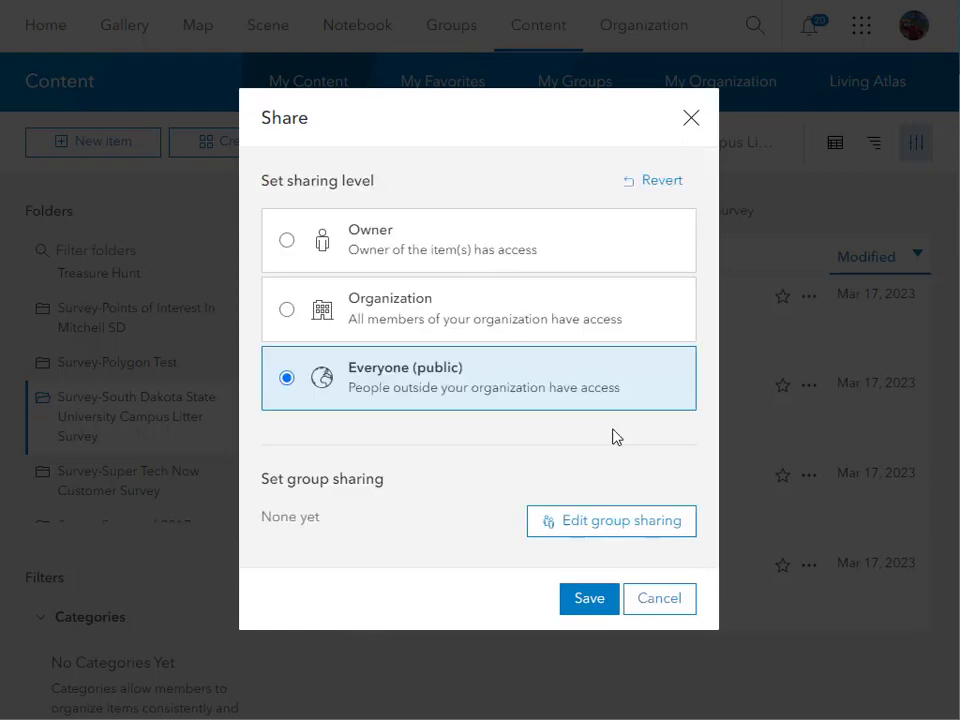
click(691, 120)
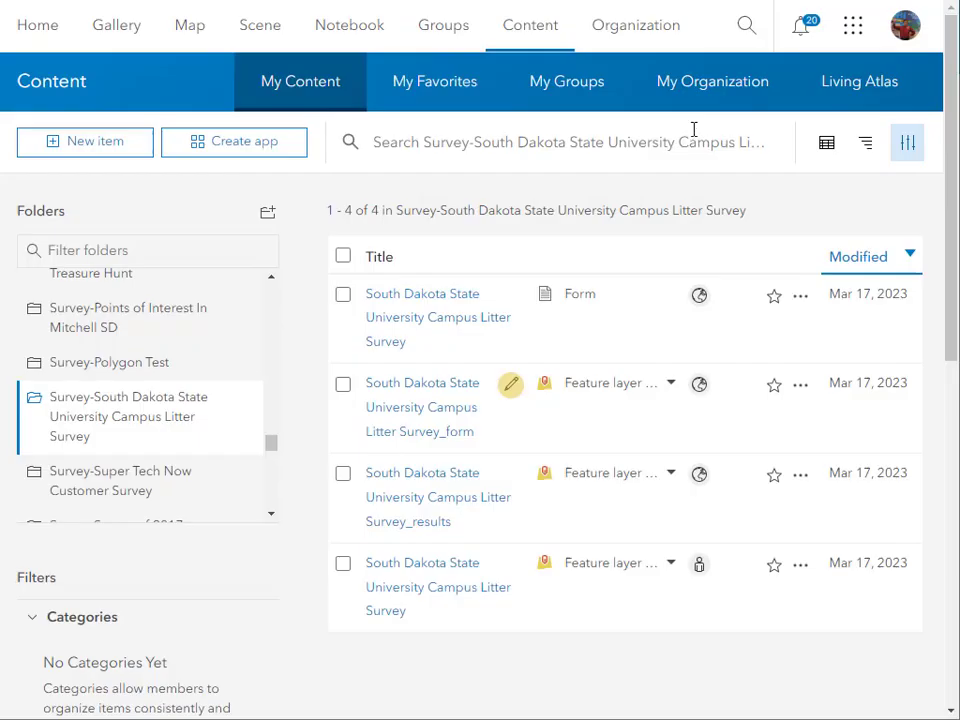
Step: Open the item settings of the South Dakota State University Campus Litter Survey feature layer
click(455, 587)
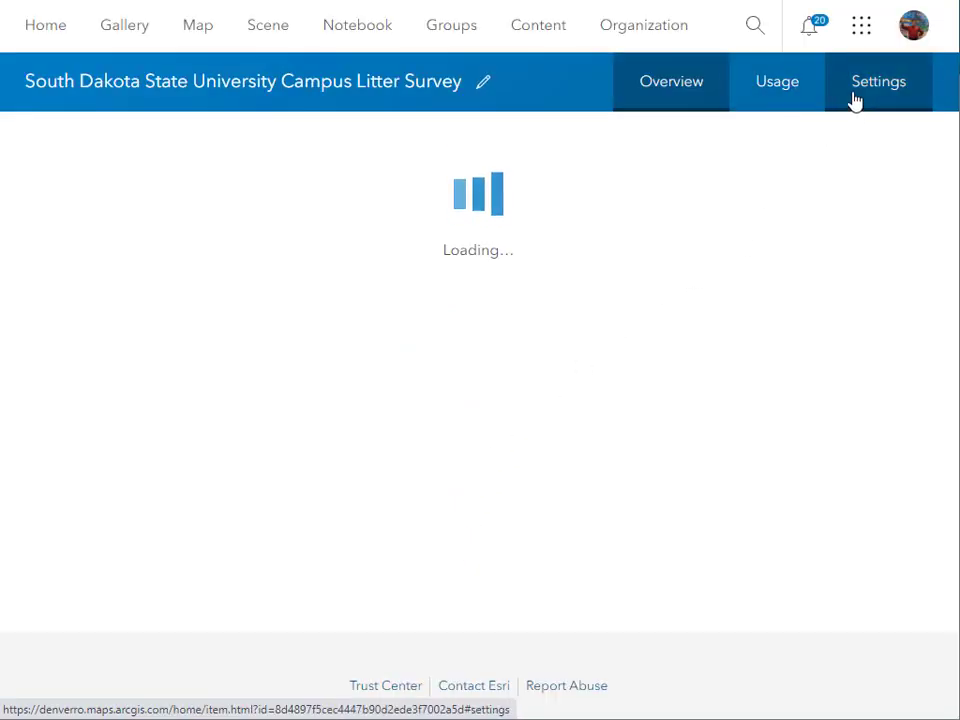
click(857, 97)
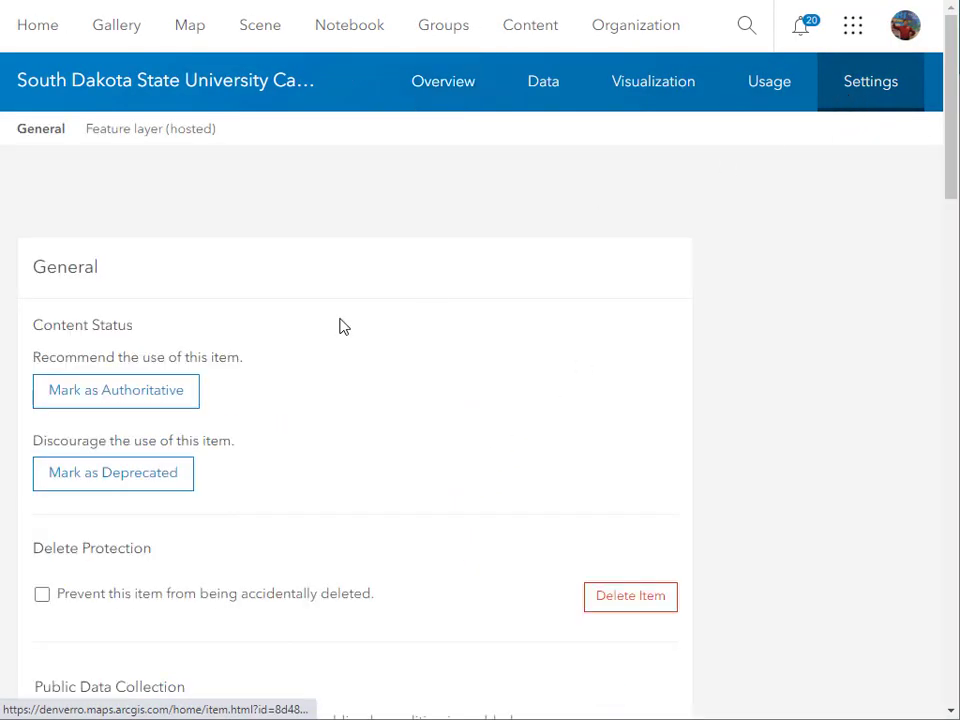
Step: Try approving the layer to be shared with the public when editing is enabled
scroll(289, 343, down, 3)
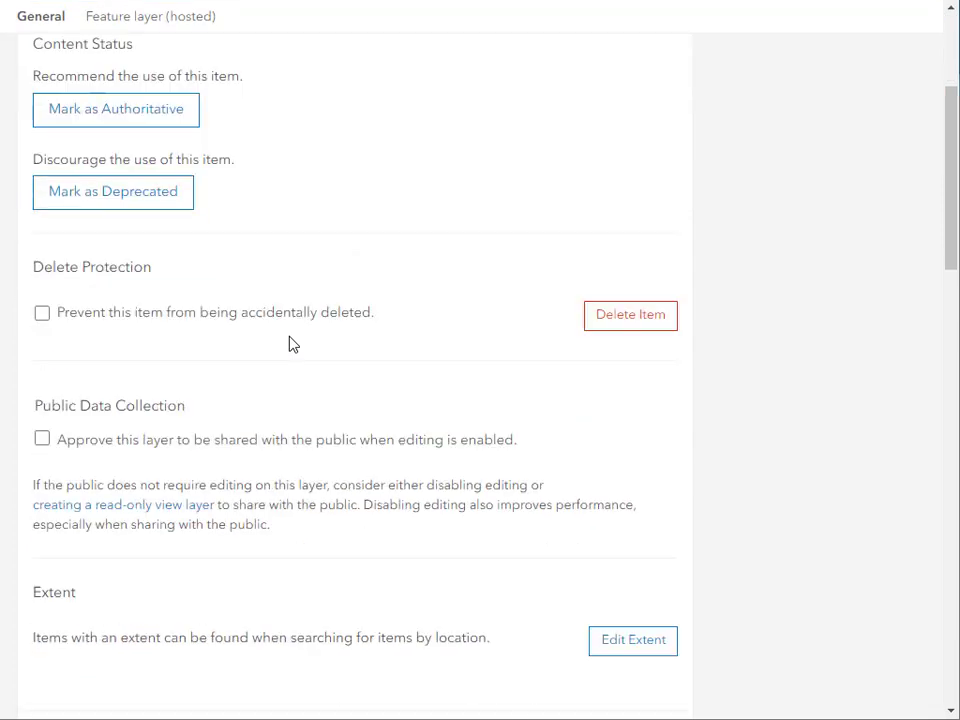
click(41, 441)
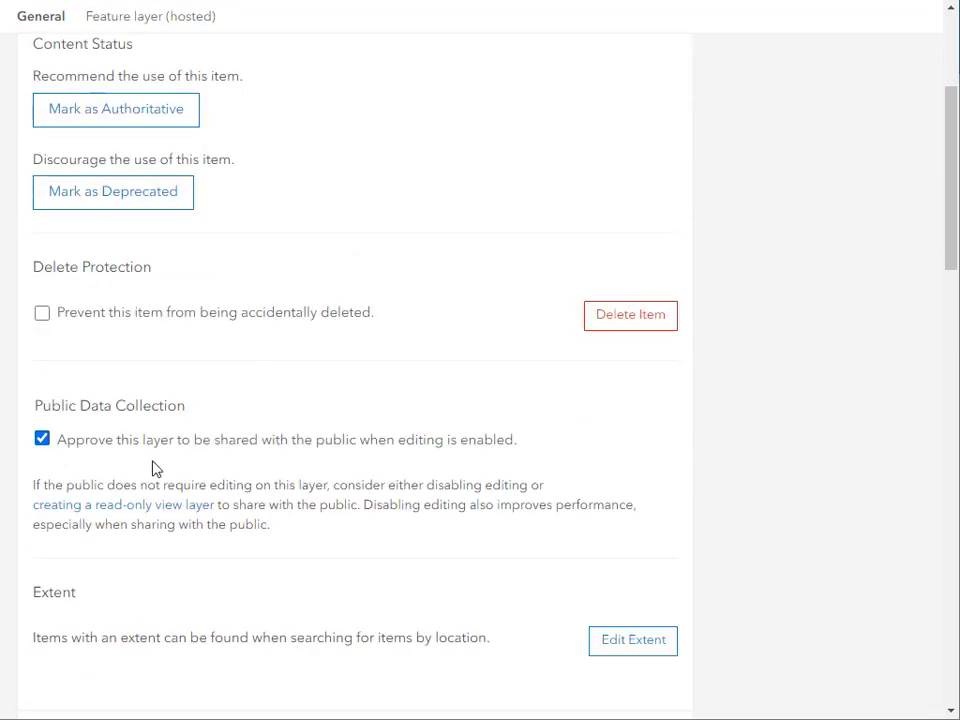
triple_click(358, 446)
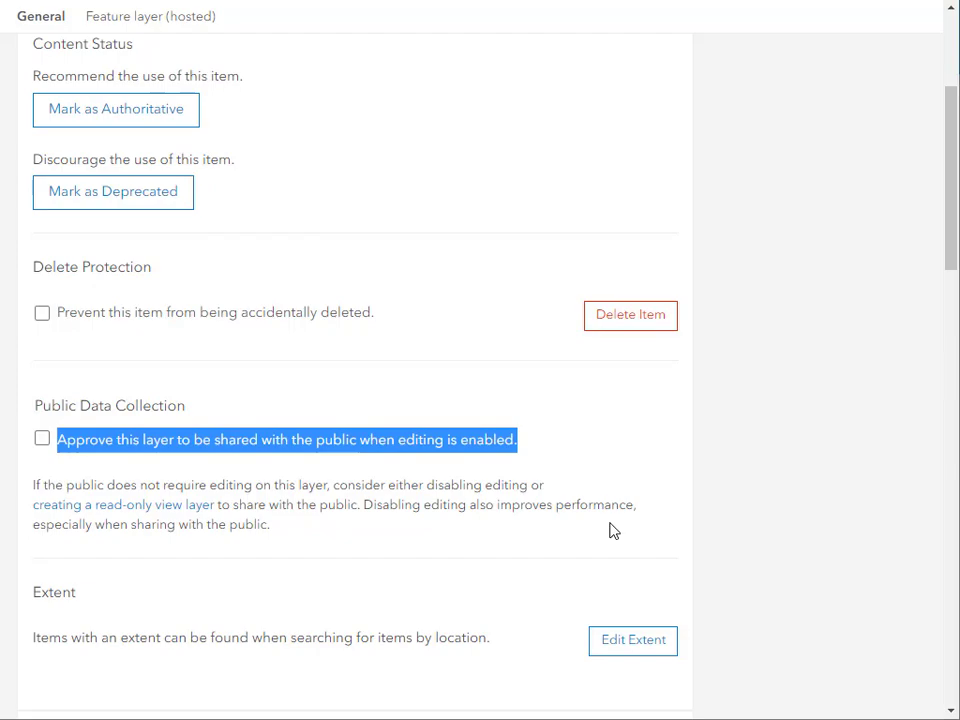
Step: Look through the layer's general and hosted feature layer settings for where to save the Public Data Collection approval
scroll(612, 529, down, 5)
scroll(613, 531, up, 8)
scroll(720, 433, down, 15)
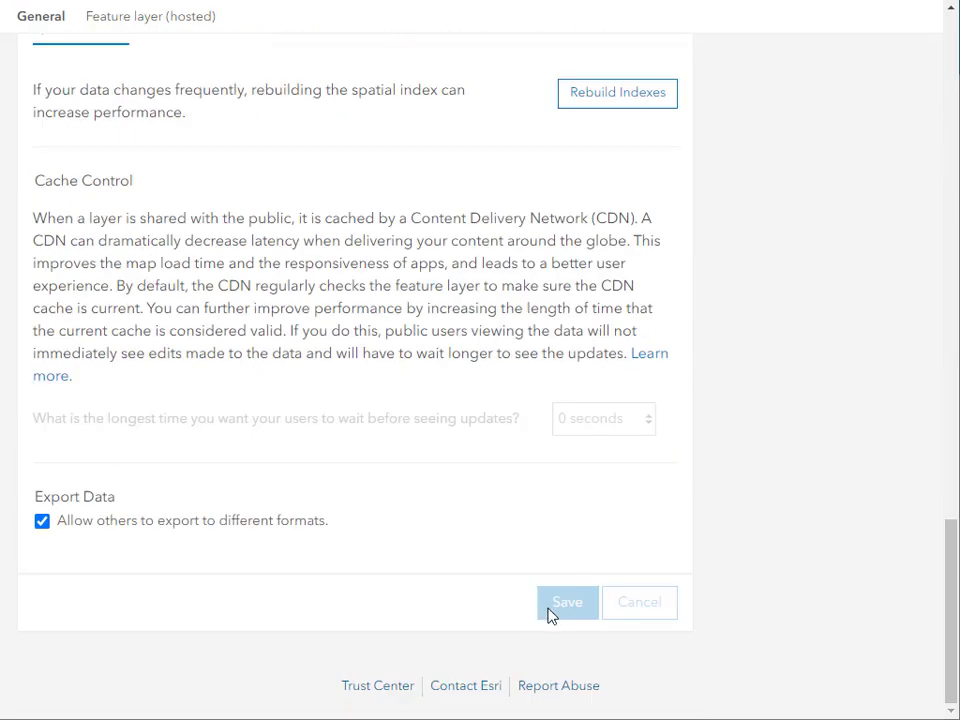
scroll(711, 531, up, 15)
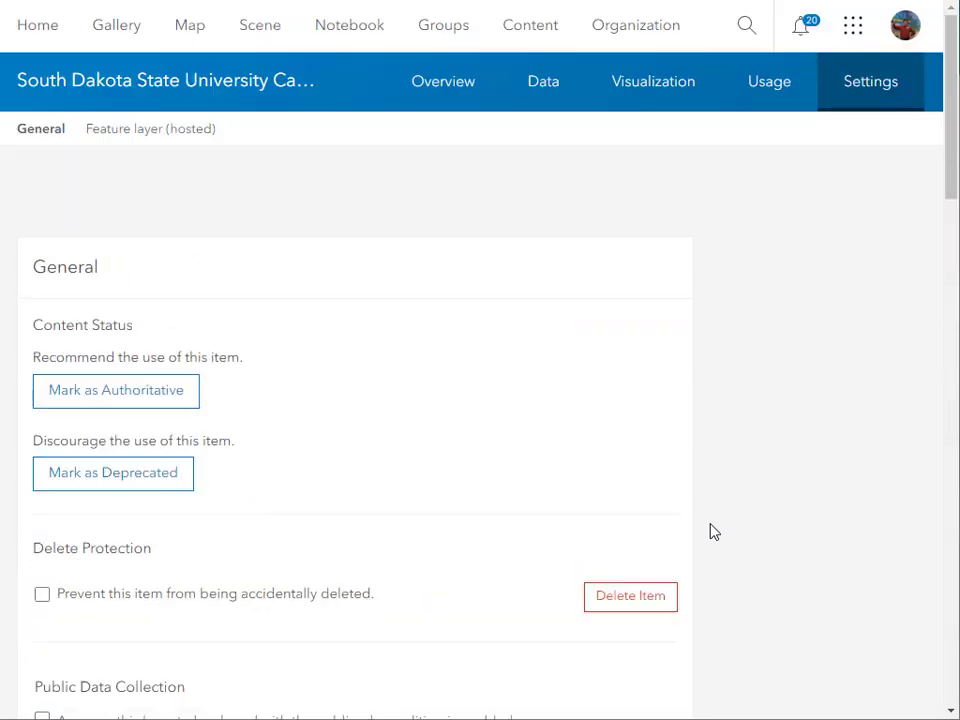
click(785, 100)
click(868, 101)
scroll(521, 418, down, 5)
scroll(521, 418, up, 2)
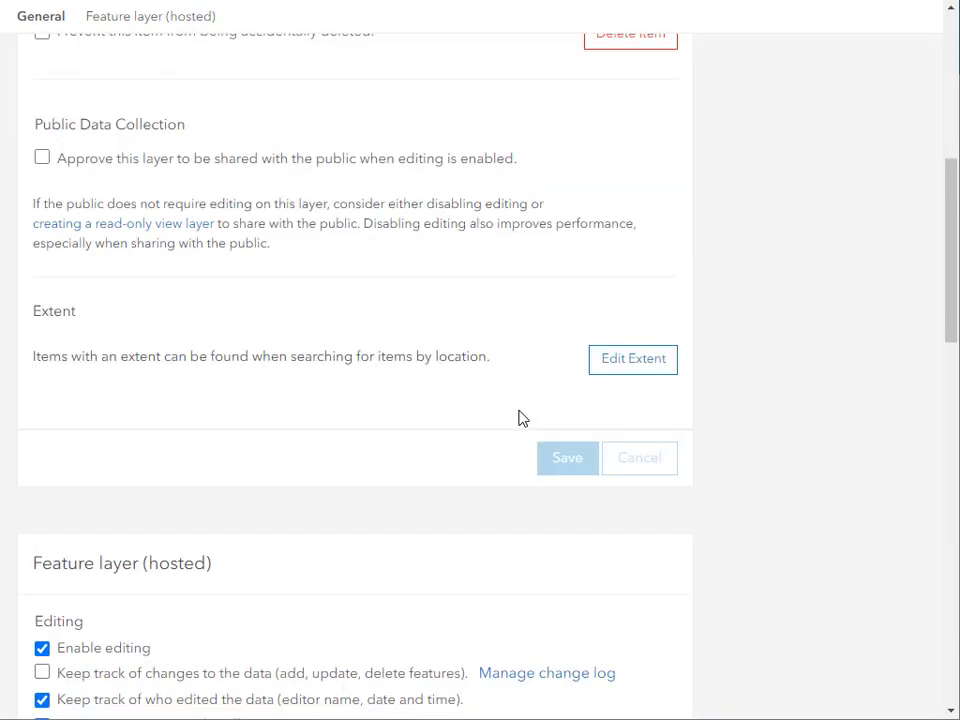
scroll(521, 418, down, 8)
scroll(521, 418, up, 6)
Step: Approve the layer to be shared publicly when editing is enabled, save the setting and return to the content list
scroll(521, 418, up, 5)
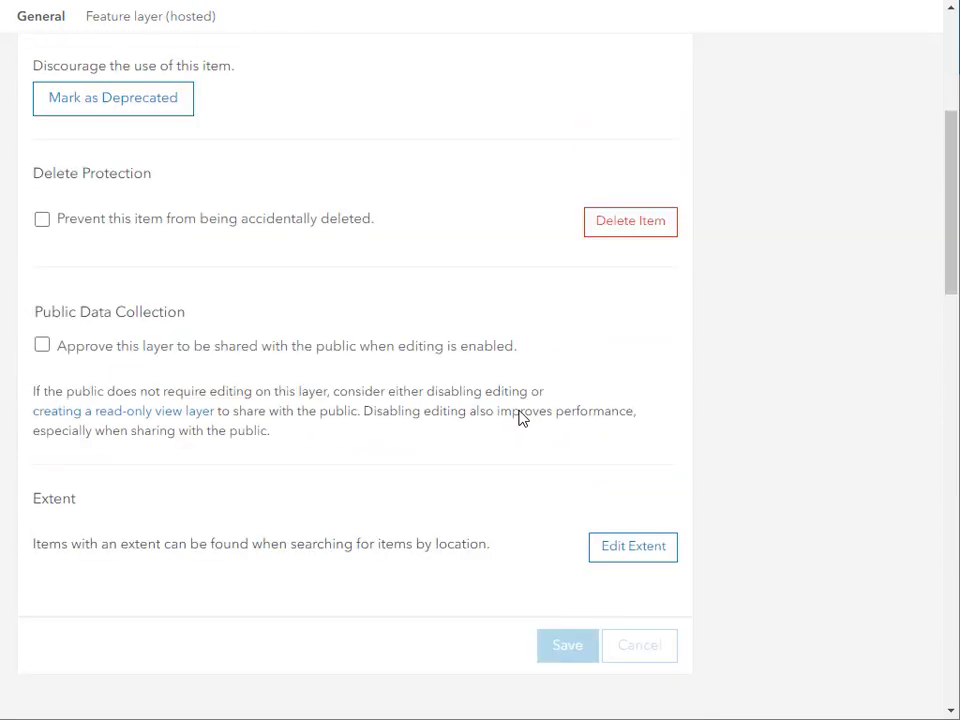
click(41, 345)
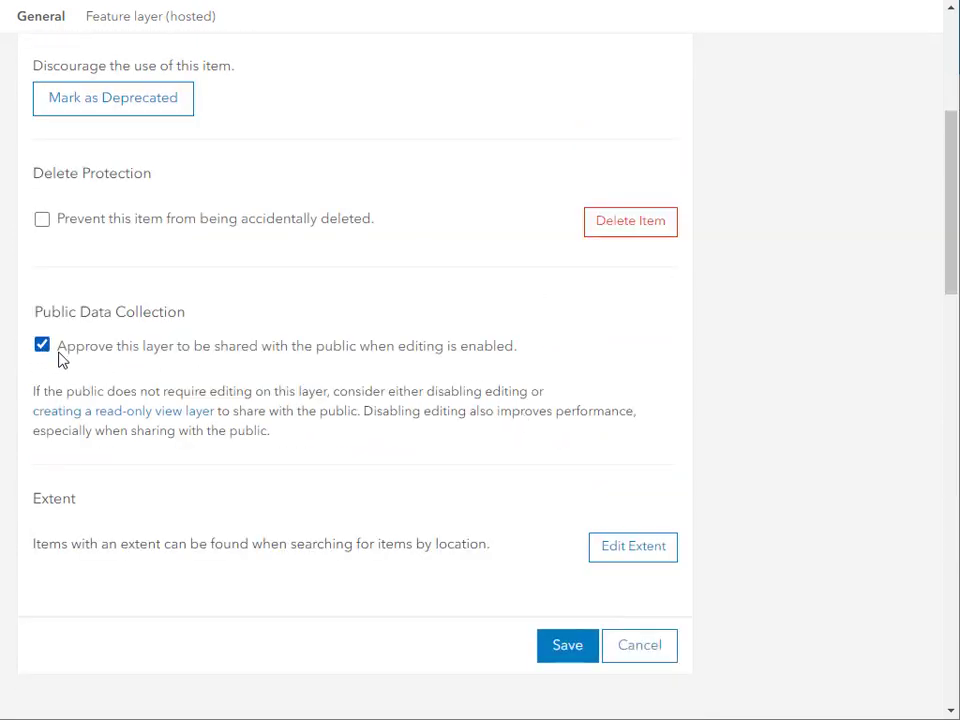
click(562, 648)
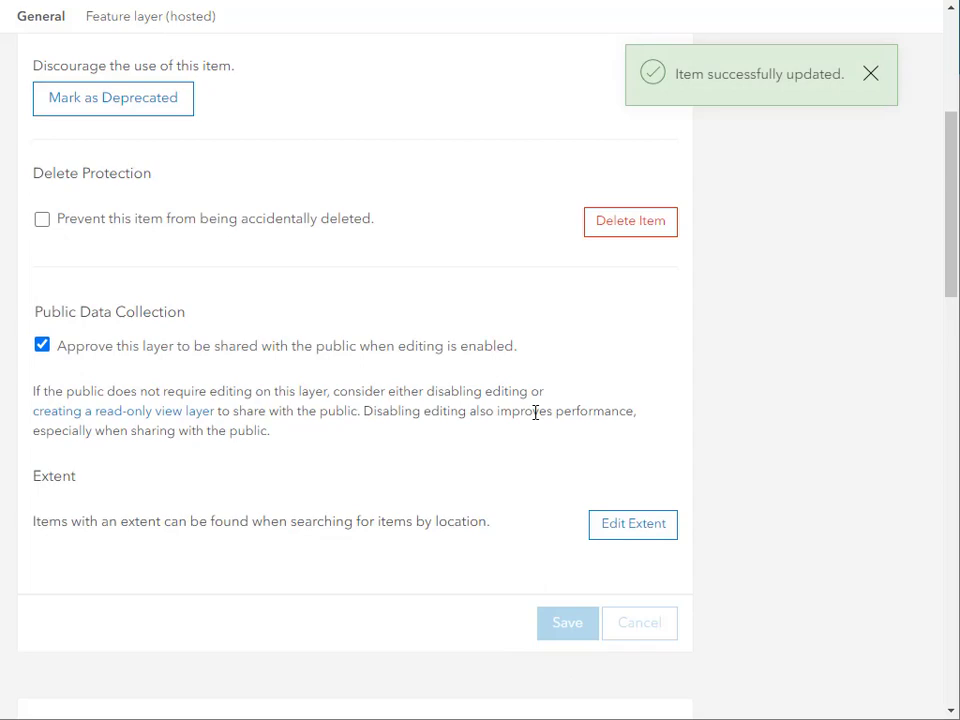
click(872, 69)
click(536, 77)
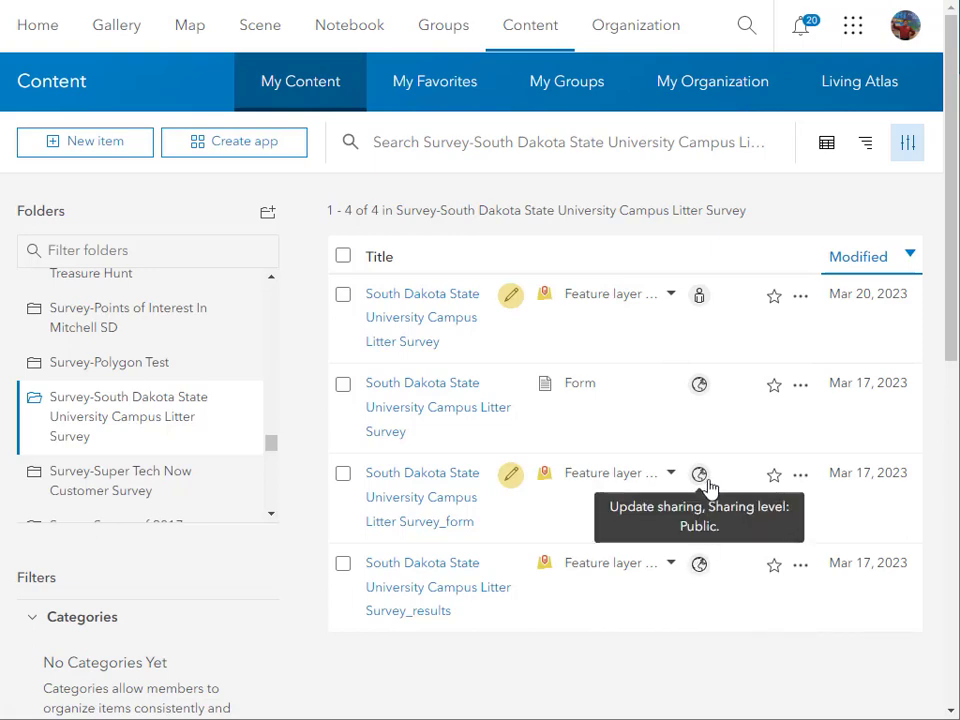
Step: Share the South Dakota State University Campus Litter Survey feature layer with Everyone (public), accepting the public sharing of an editable layer
click(700, 297)
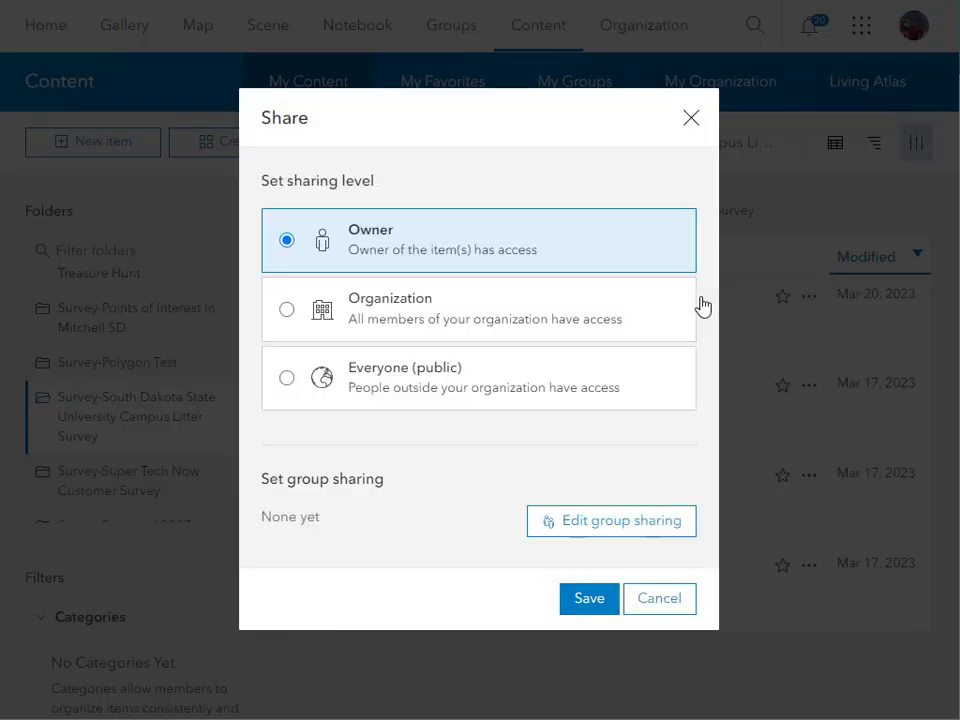
click(289, 380)
click(589, 598)
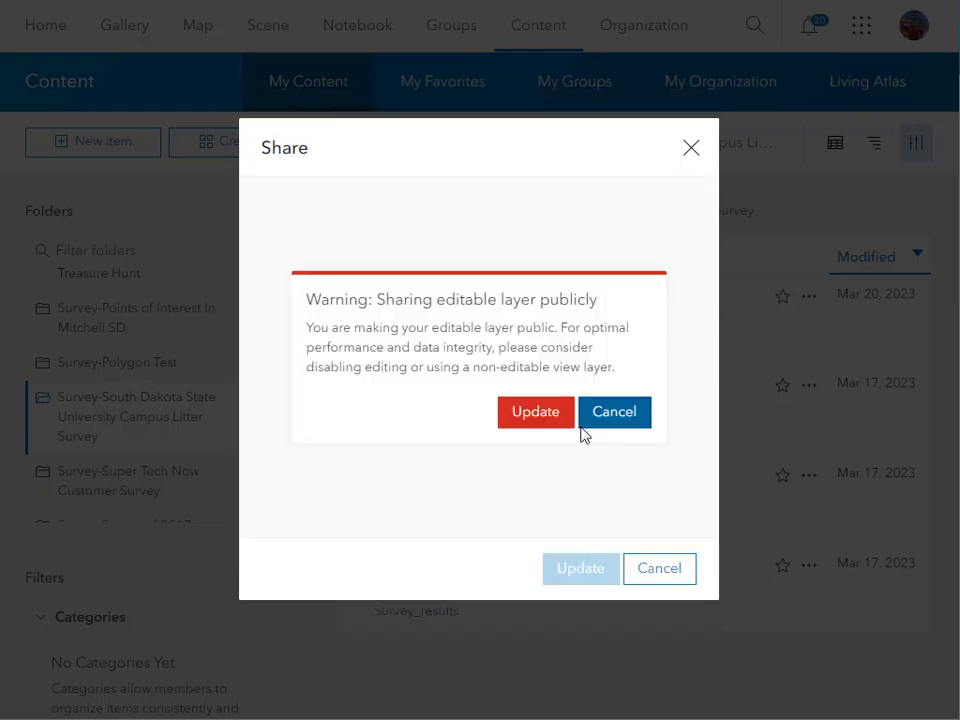
click(534, 413)
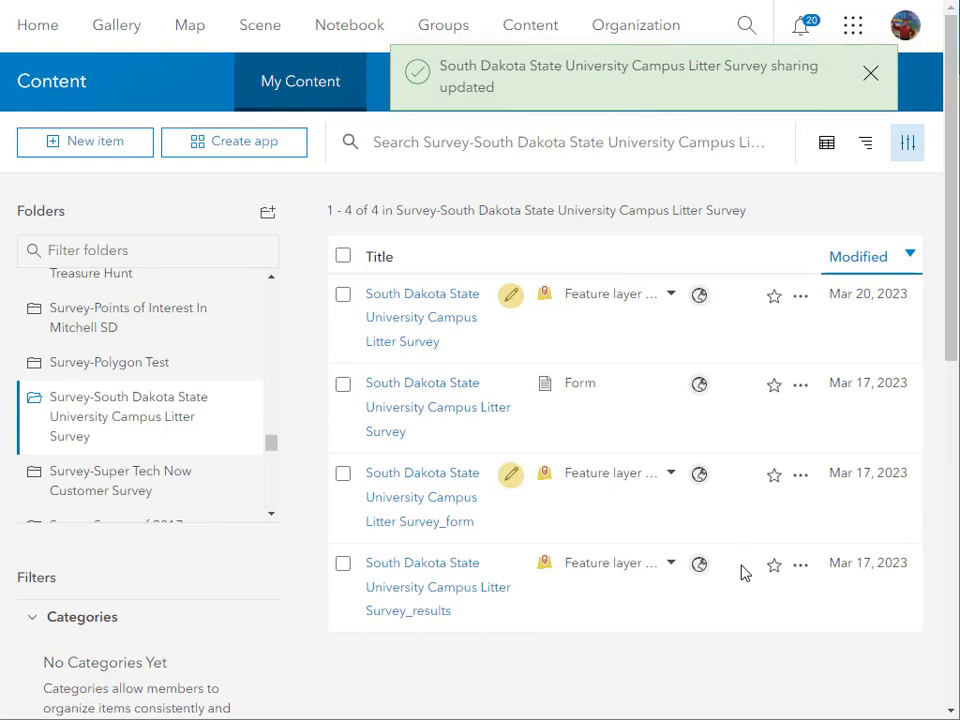
Step: Switch to ArcGIS Survey123, open the South Dakota State University campus litter survey and view its settings and share link
key(ctrl+Tab)
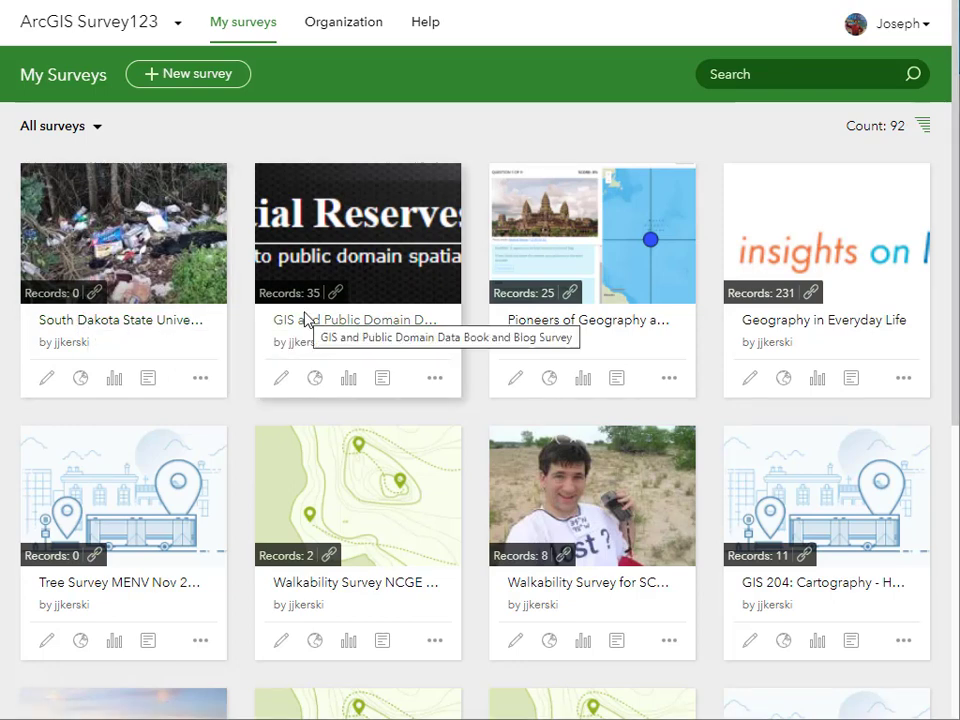
click(153, 288)
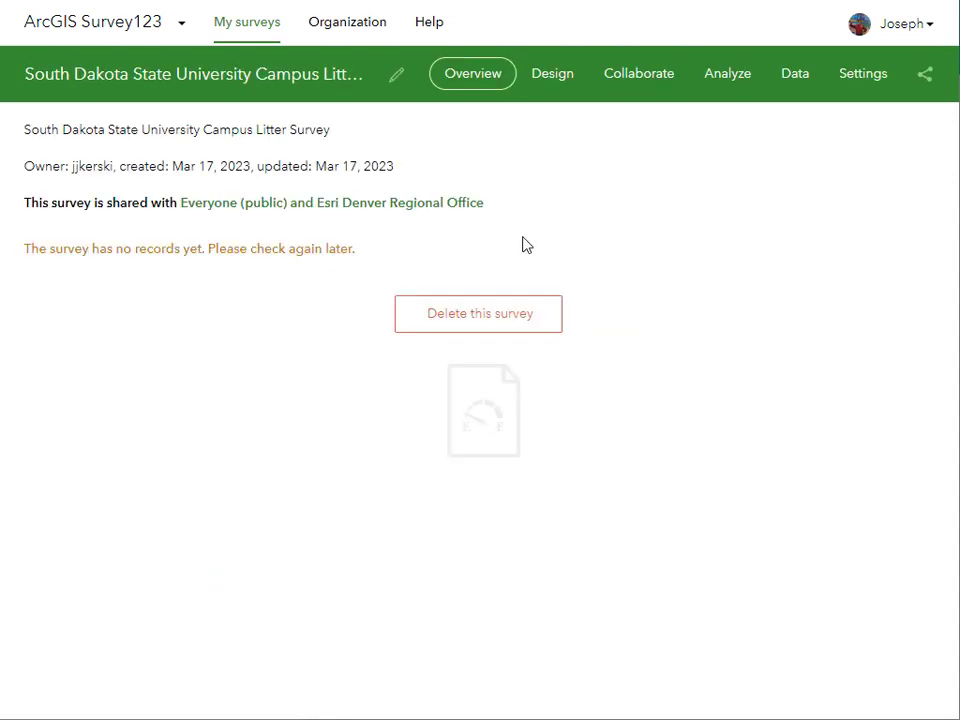
click(863, 73)
click(925, 76)
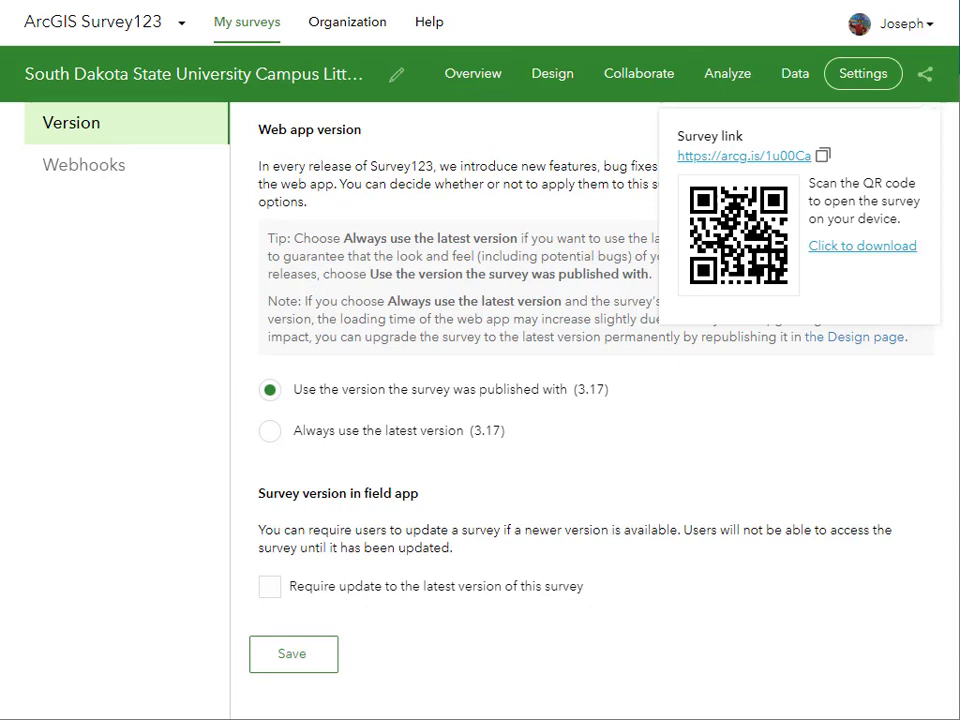
click(506, 214)
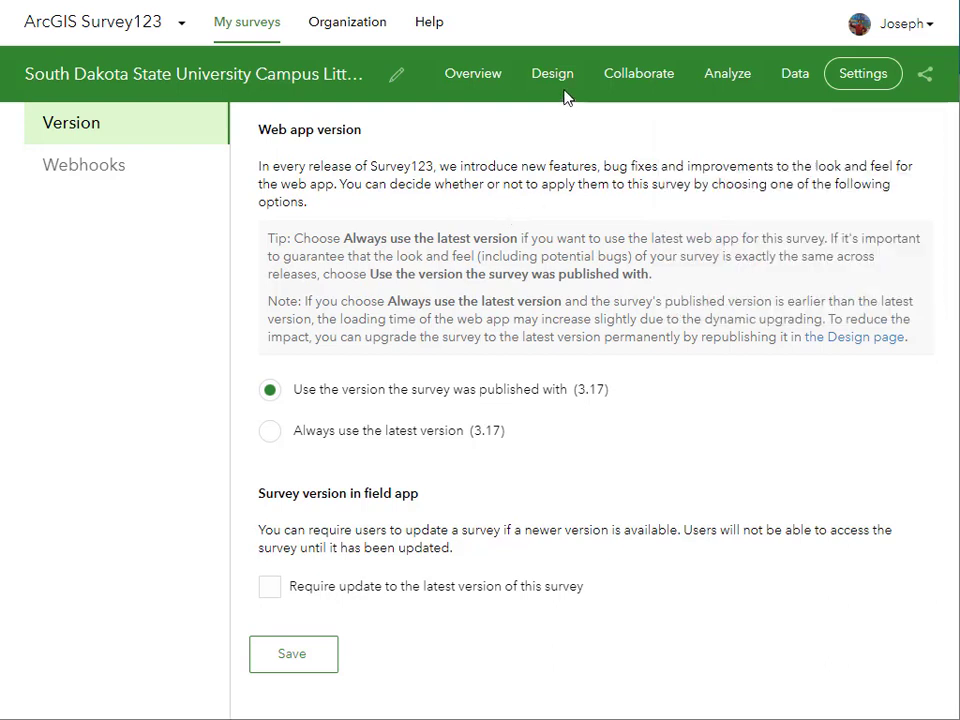
Step: Examine the survey's analysis charts, response tables and photo gallery for the litter questions
click(708, 80)
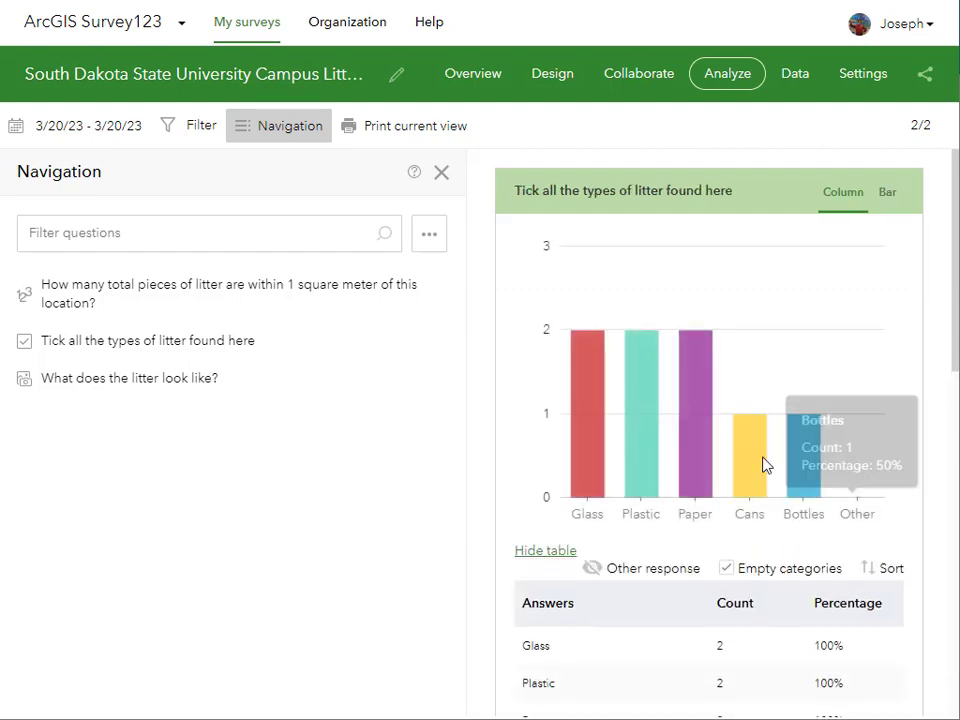
scroll(812, 456, down, 5)
scroll(812, 458, up, 3)
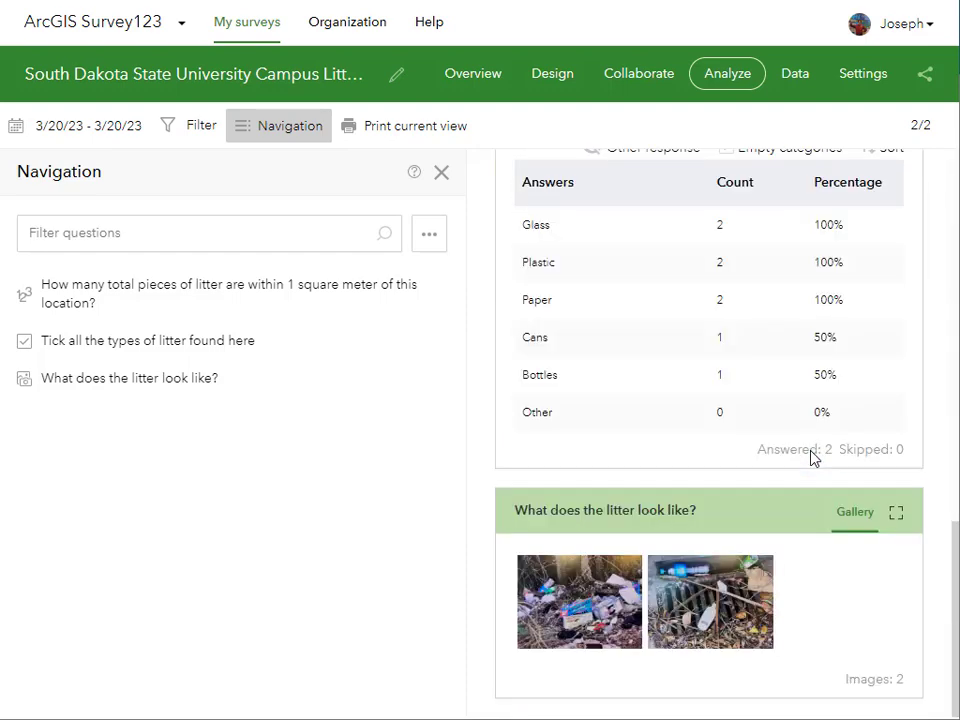
scroll(812, 455, up, 10)
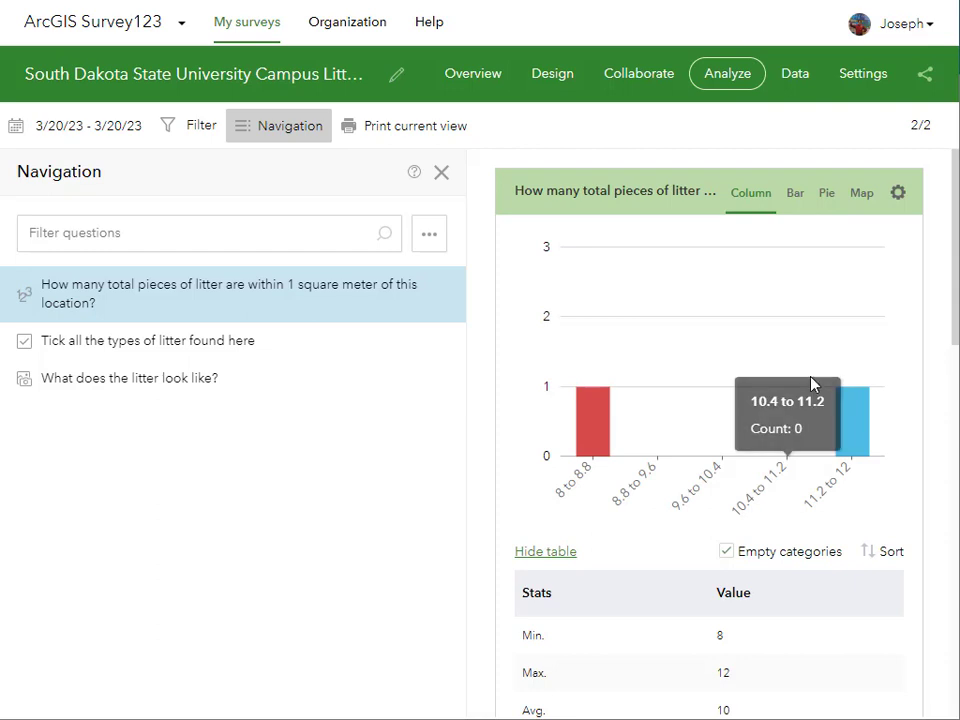
Step: Show the total-pieces-of-litter question as a map and zoom in towards South Dakota to examine the response locations
click(862, 194)
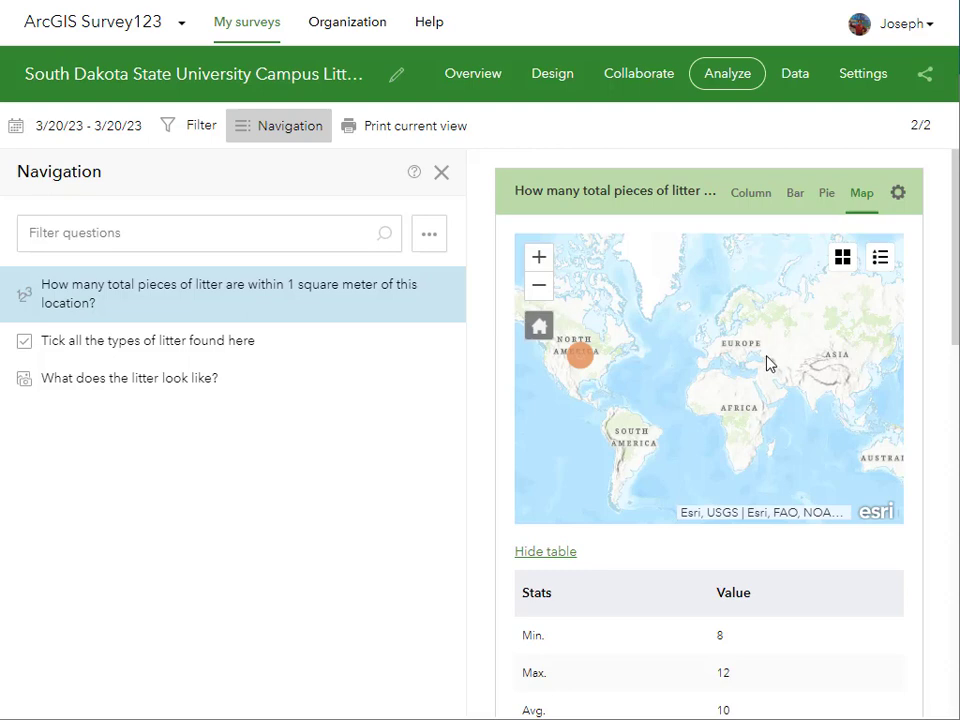
drag(623, 377, 554, 327)
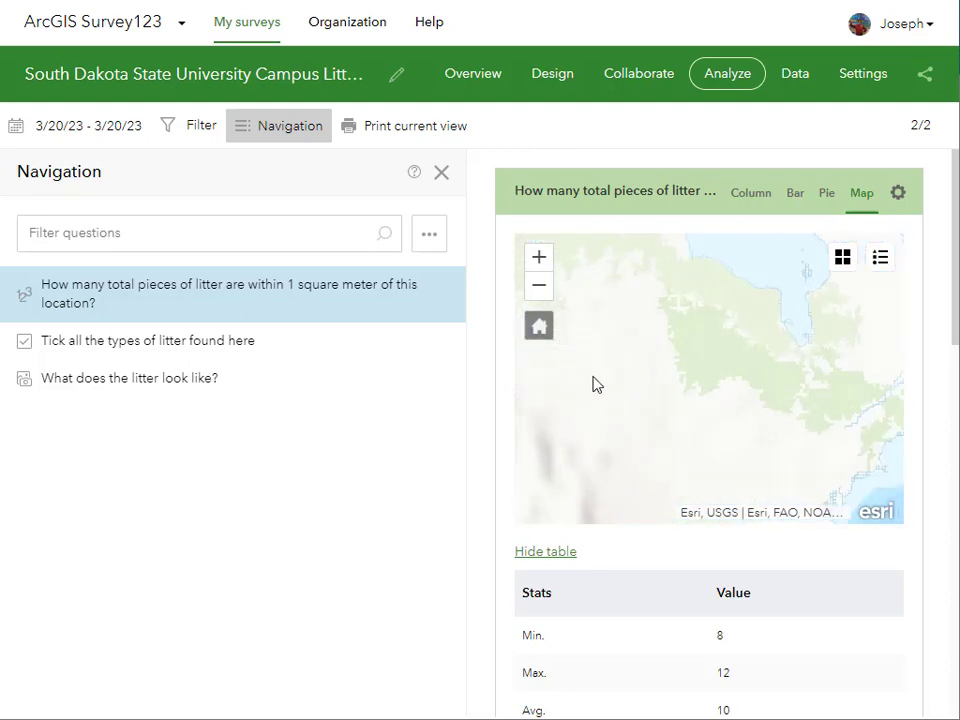
drag(704, 468, 662, 448)
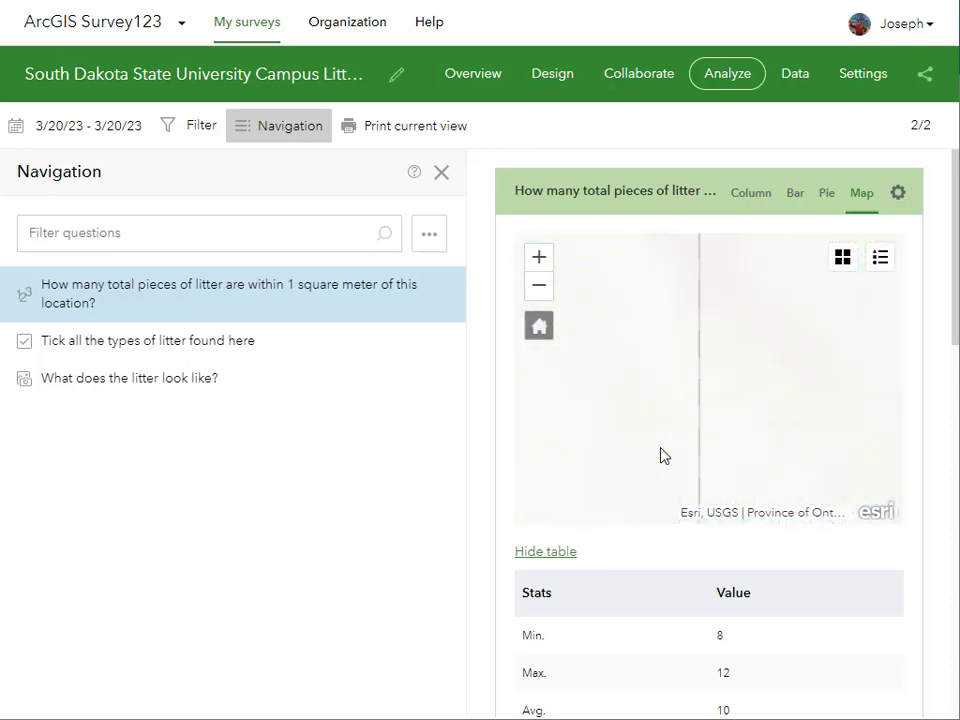
drag(658, 402, 647, 381)
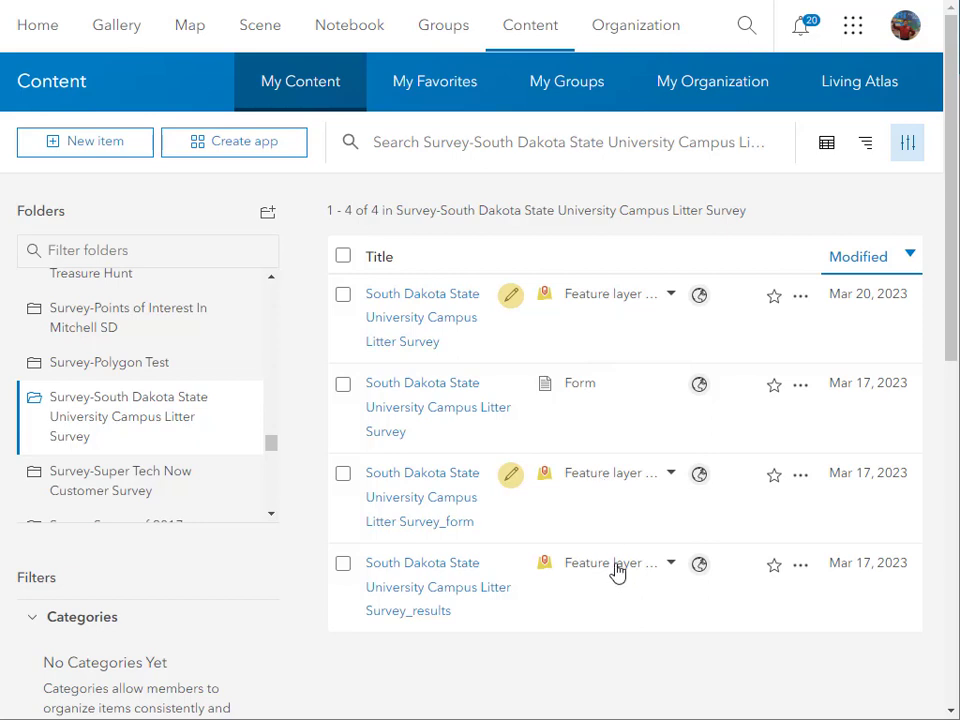
Step: Switch back to the ArcGIS Online content list and open the South Dakota State University Campus Litter Survey feature layer in Map Viewer
click(618, 305)
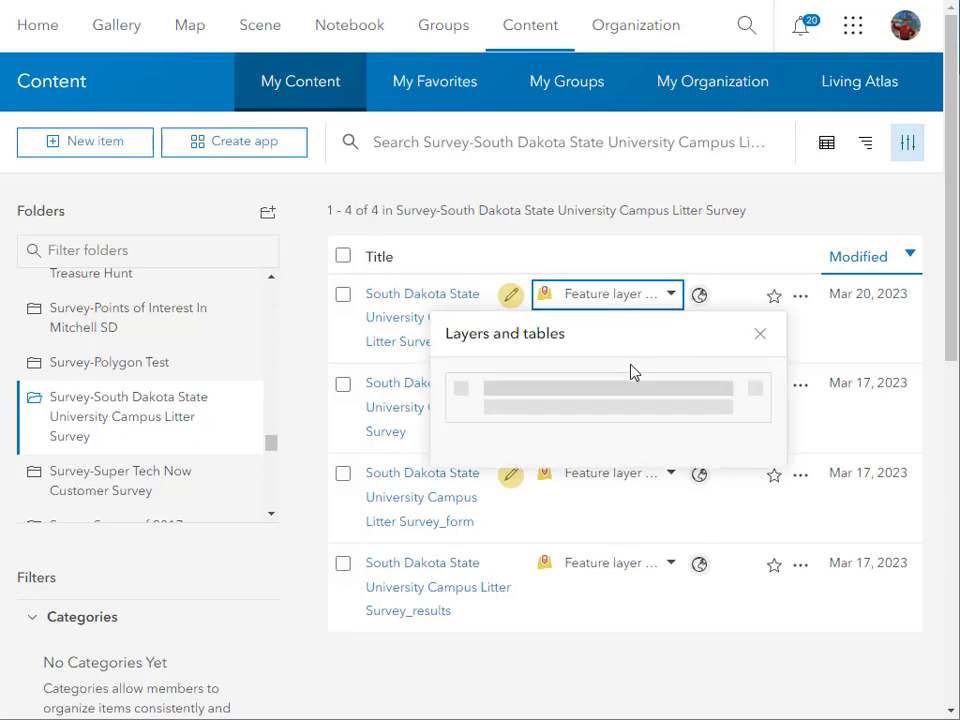
click(399, 302)
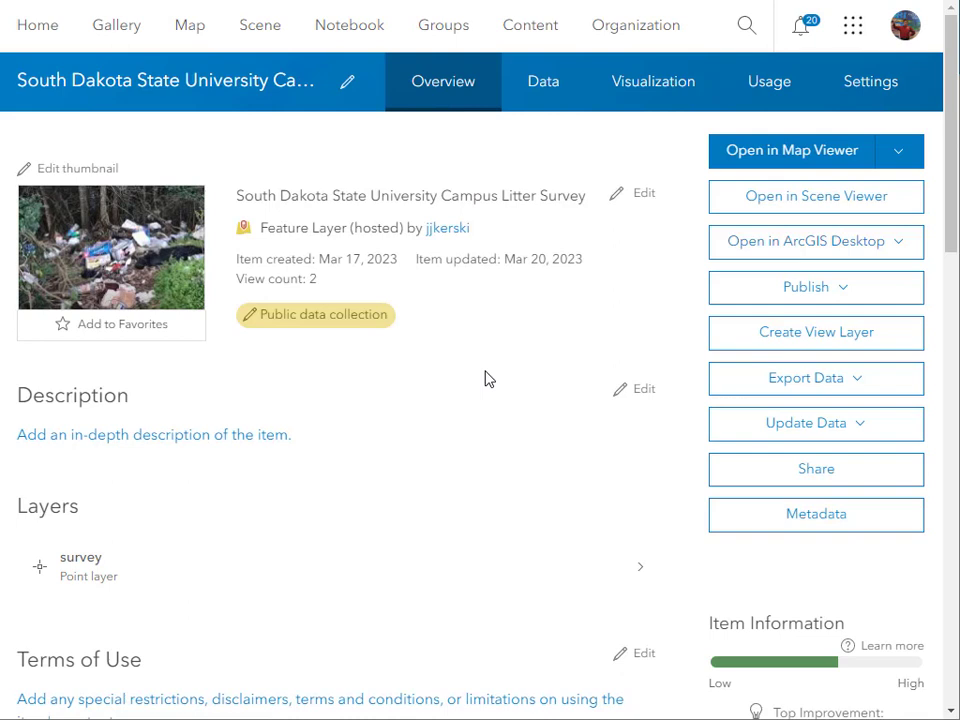
click(850, 158)
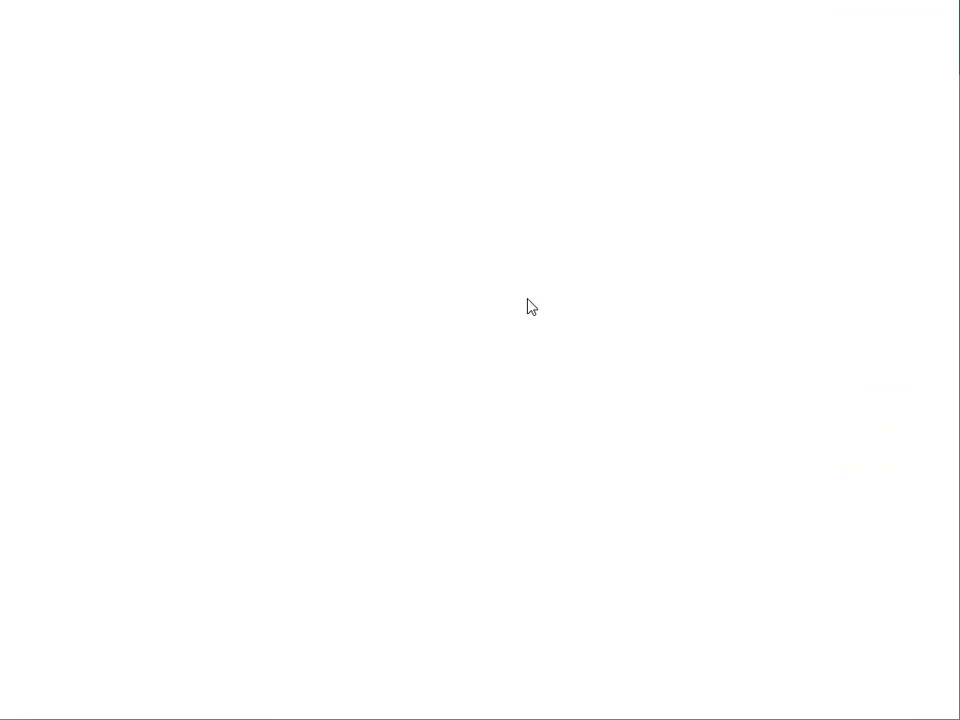
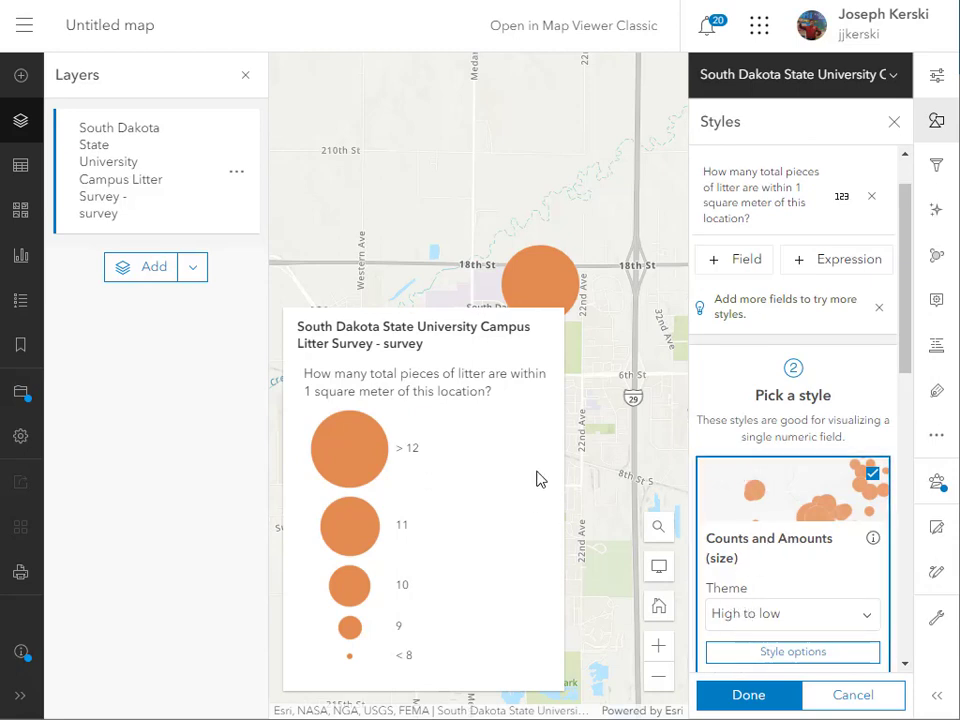
Step: Open the symbol choices for the survey layer's Counts and Amounts (size) style
click(813, 651)
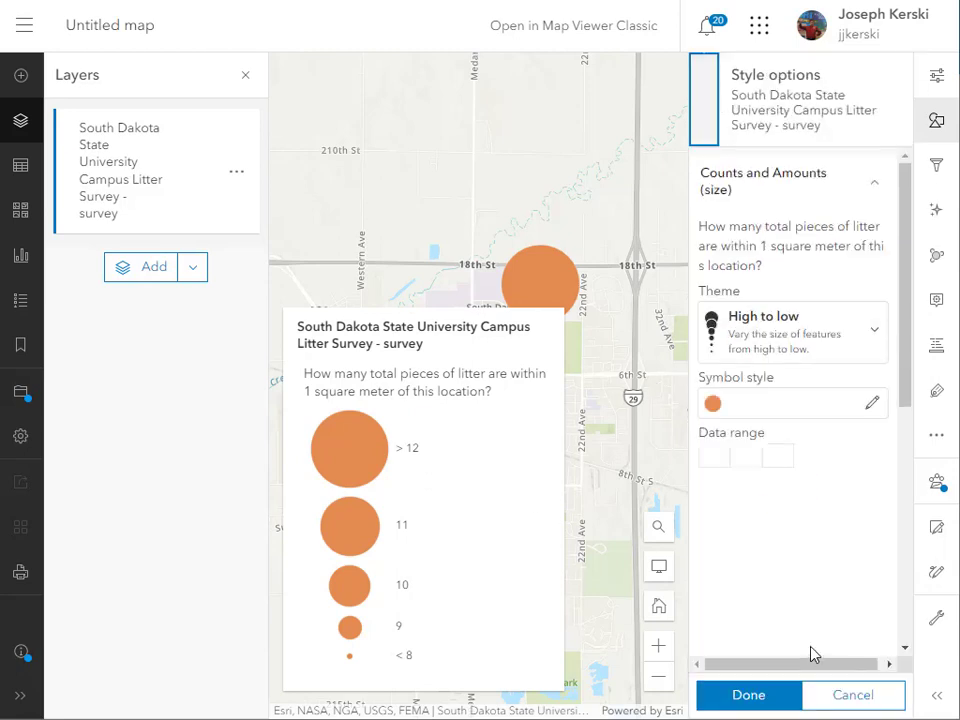
scroll(822, 540, down, 1)
scroll(817, 572, down, 2)
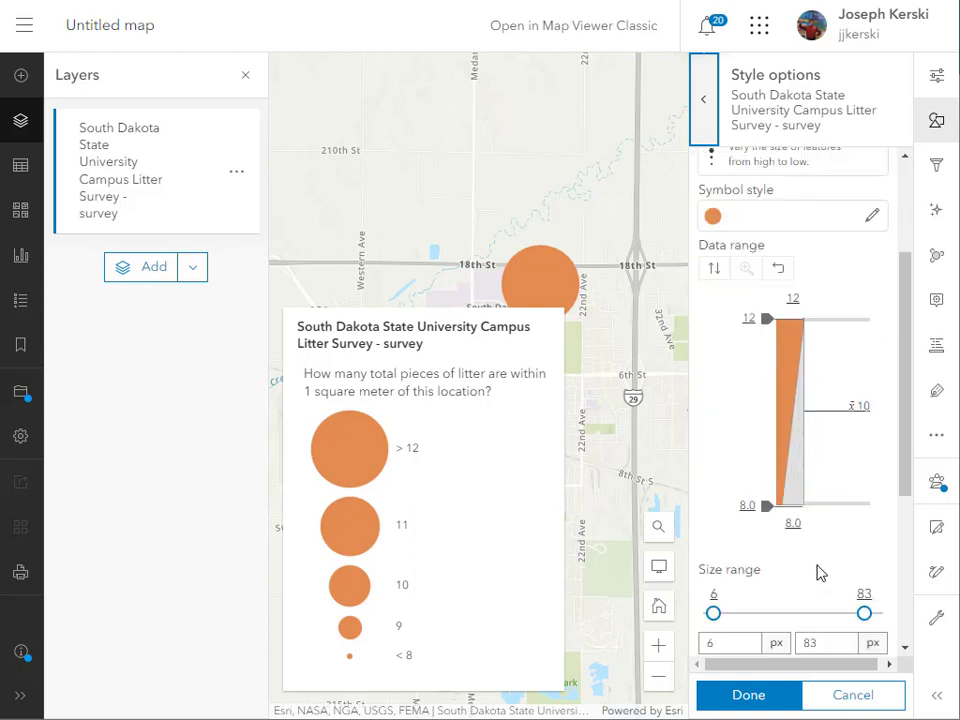
scroll(817, 572, up, 3)
click(715, 406)
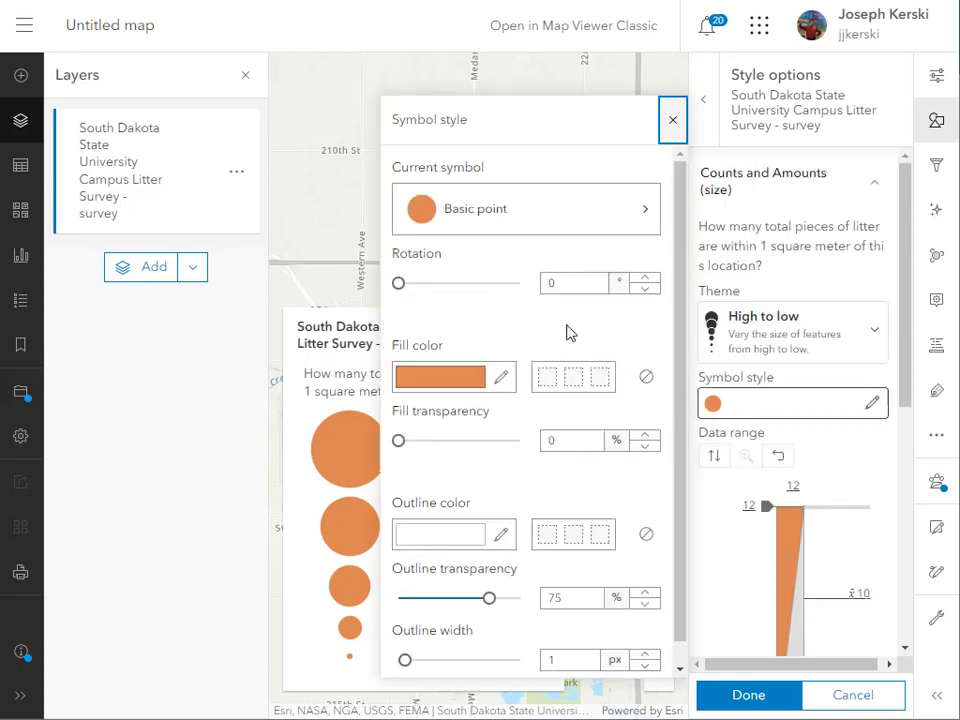
click(432, 220)
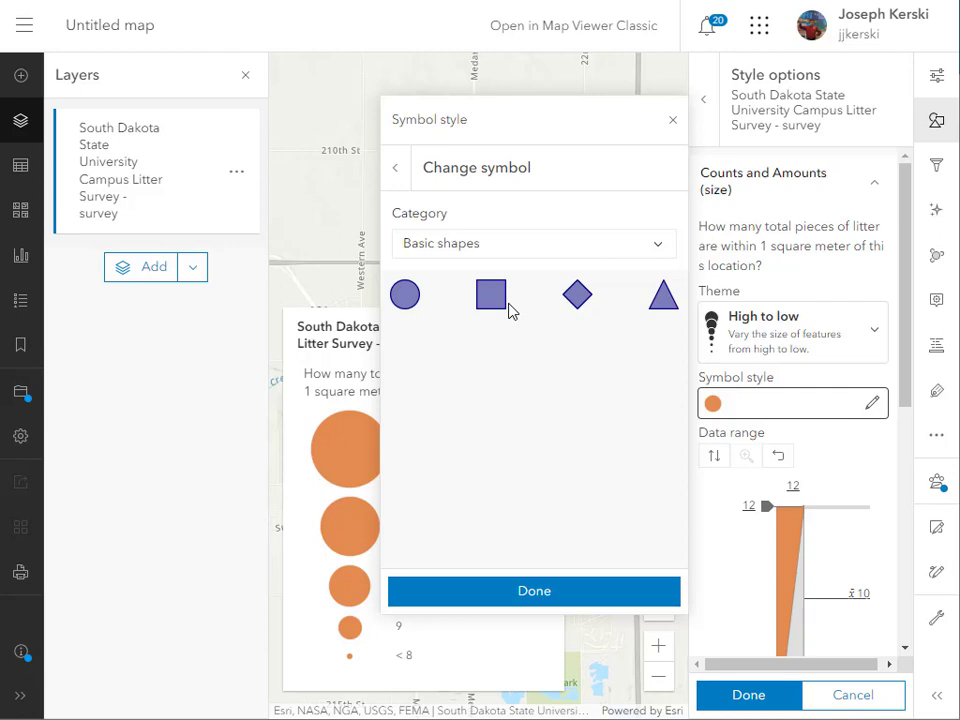
Step: Replace the layer's circle symbol with the orange speech-bubble exclamation mark symbol from the Government category
click(495, 245)
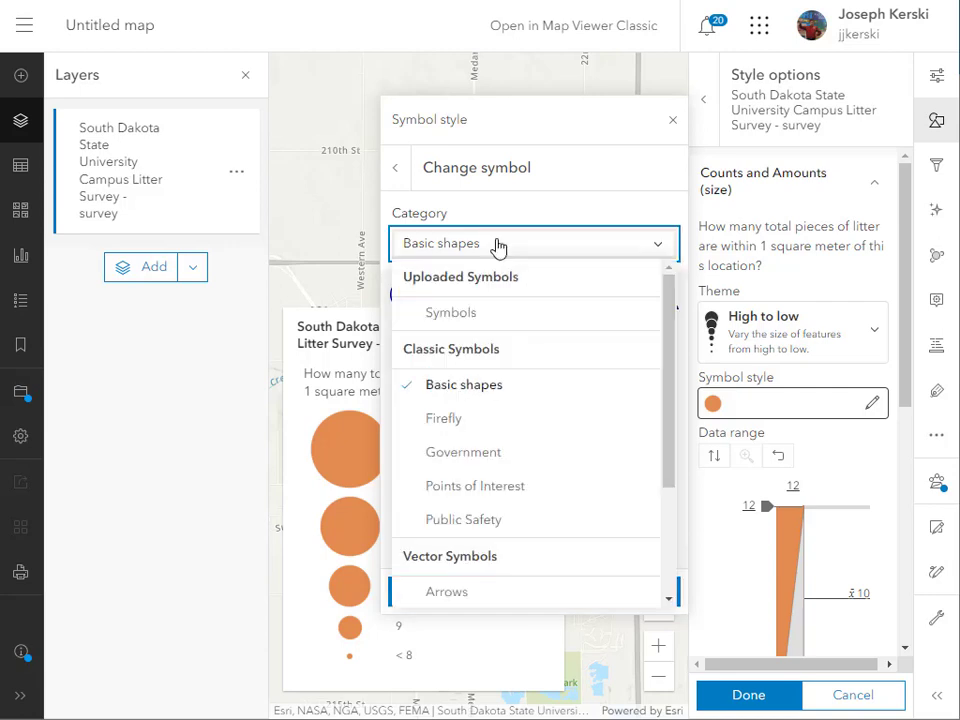
click(515, 456)
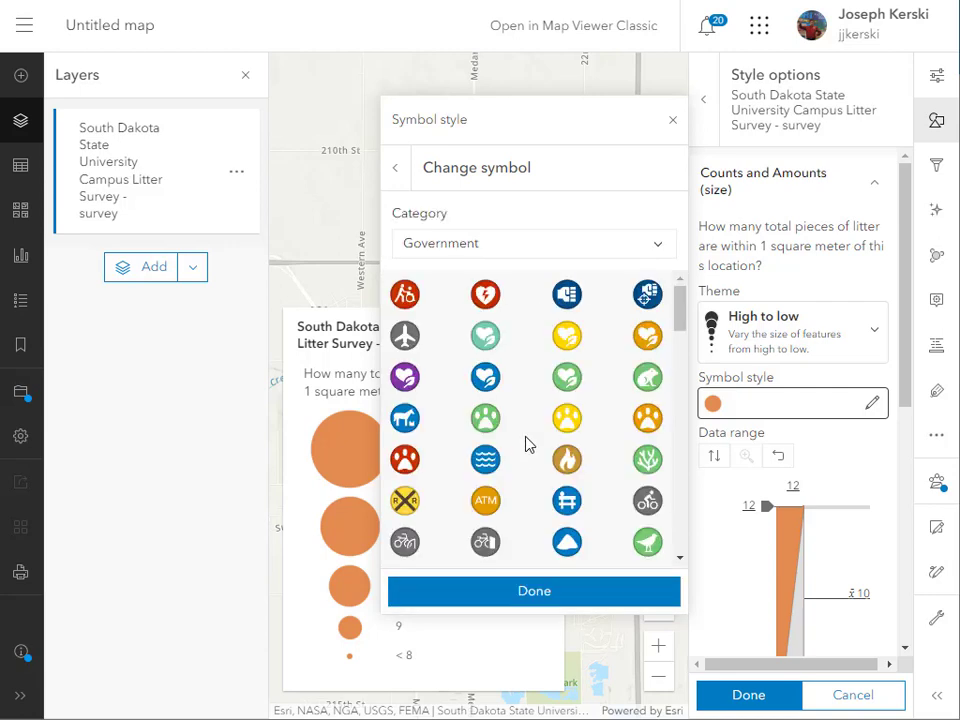
scroll(528, 444, down, 10)
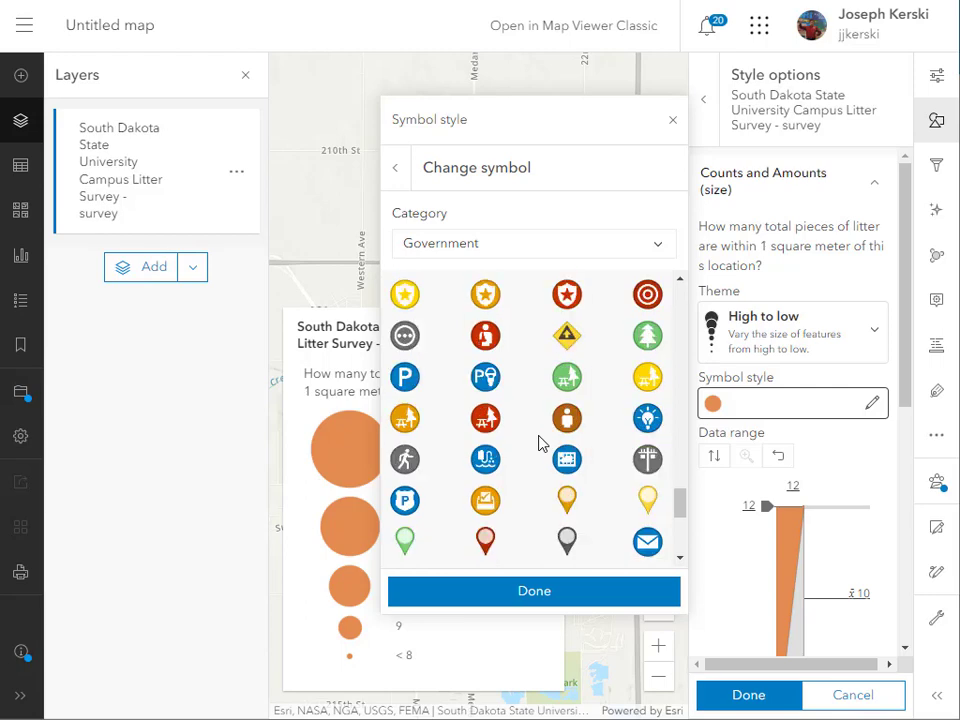
scroll(538, 444, down, 2)
scroll(538, 444, down, 2)
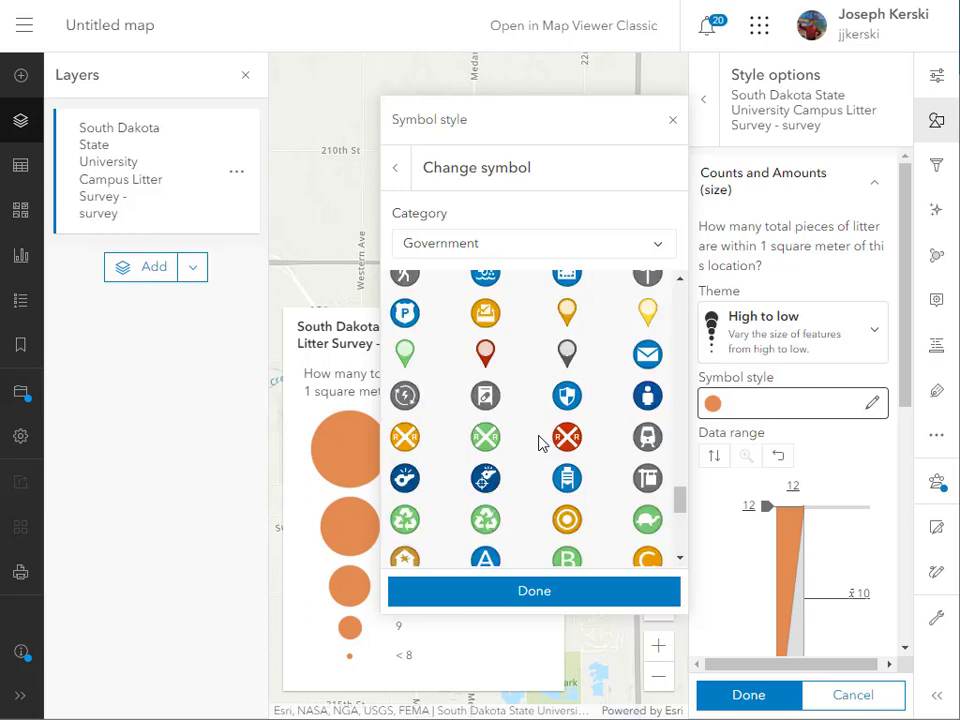
scroll(538, 444, down, 2)
scroll(538, 444, down, 2)
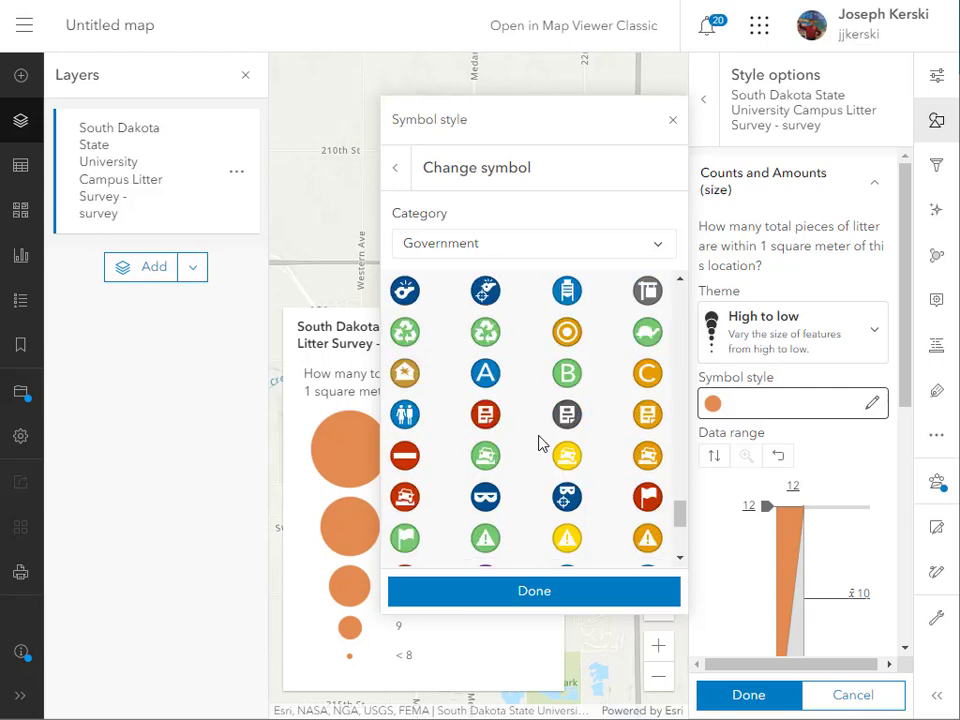
scroll(538, 444, down, 4)
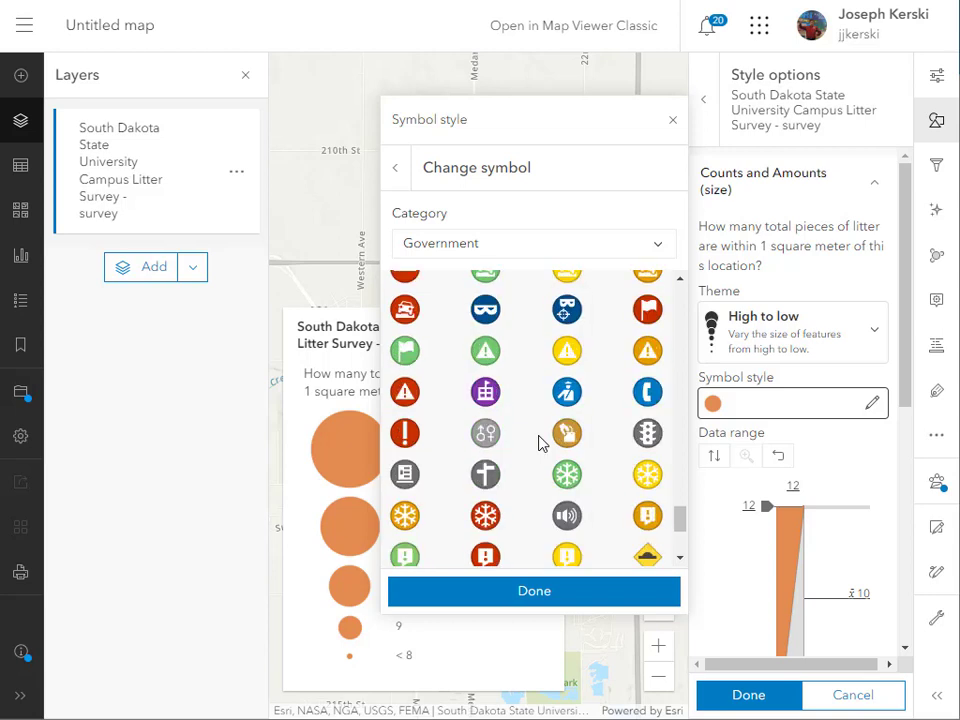
scroll(538, 444, down, 2)
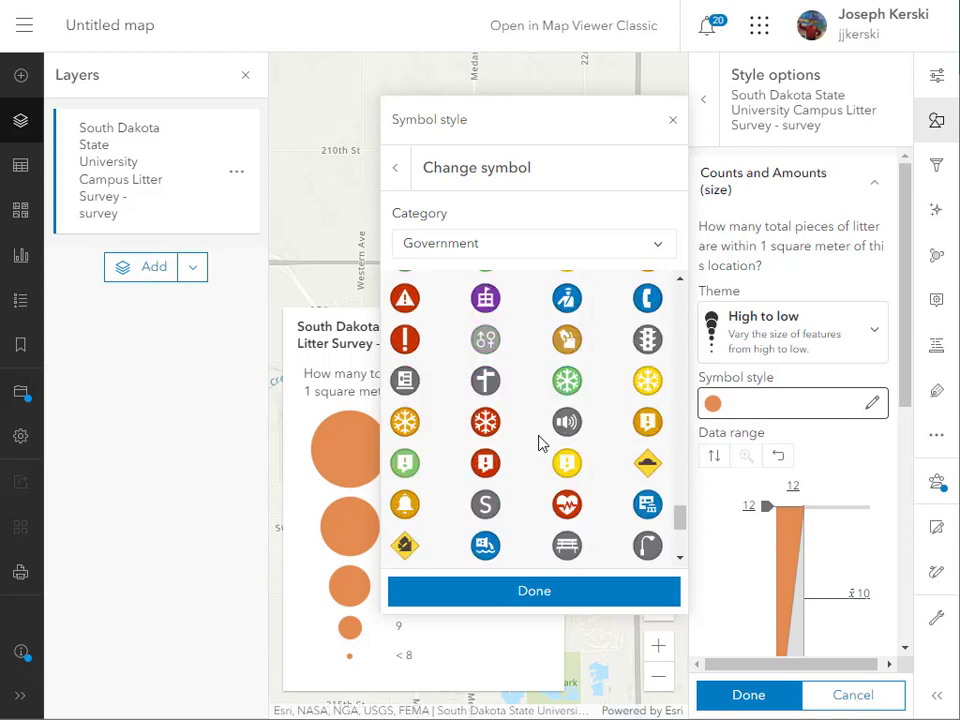
click(648, 425)
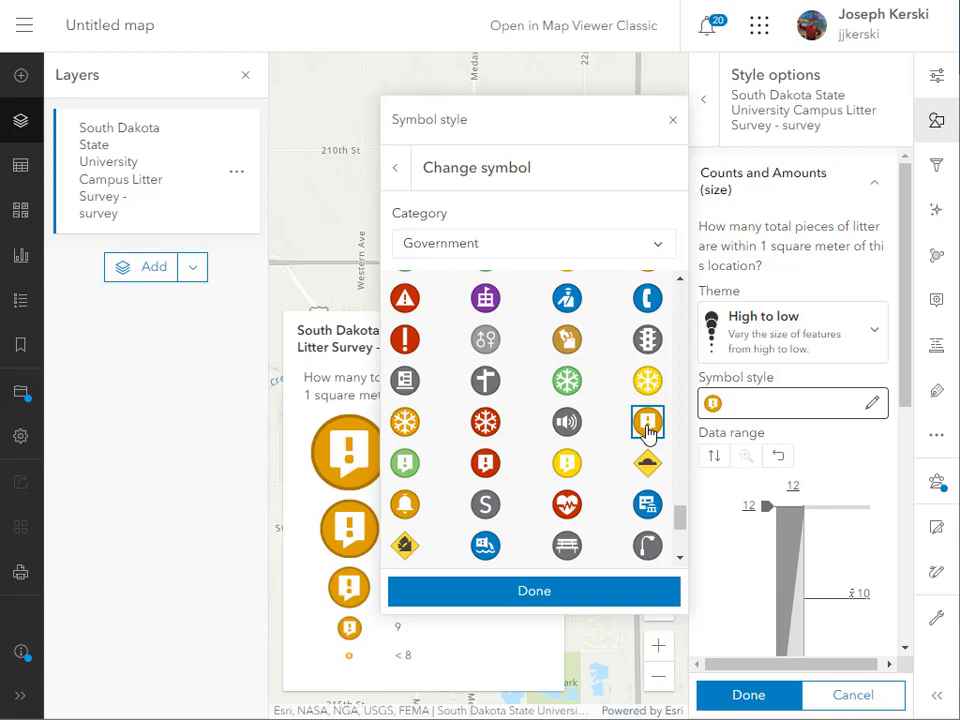
click(536, 592)
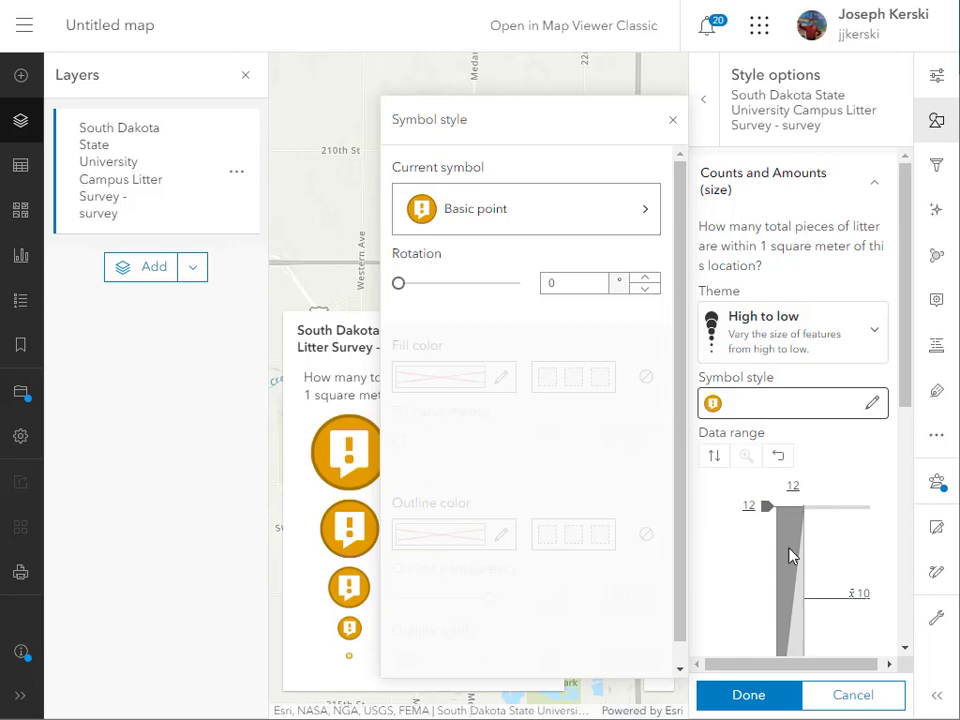
Step: Reduce the maximum symbol size to 41 px and apply the style to the survey layer
scroll(793, 553, down, 2)
drag(855, 617, 780, 614)
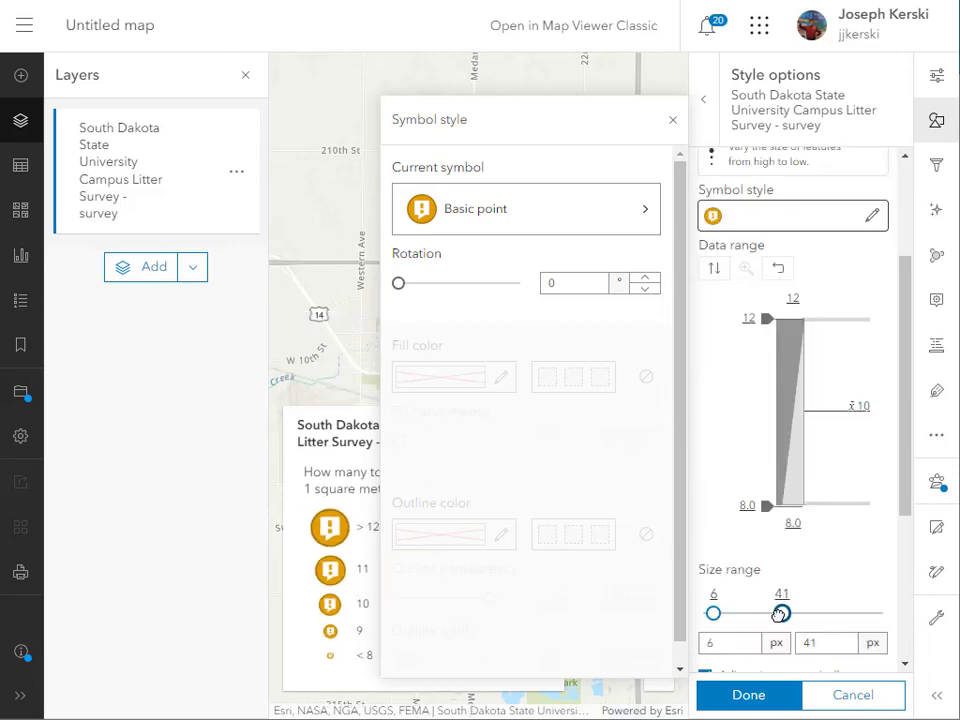
click(765, 694)
click(747, 695)
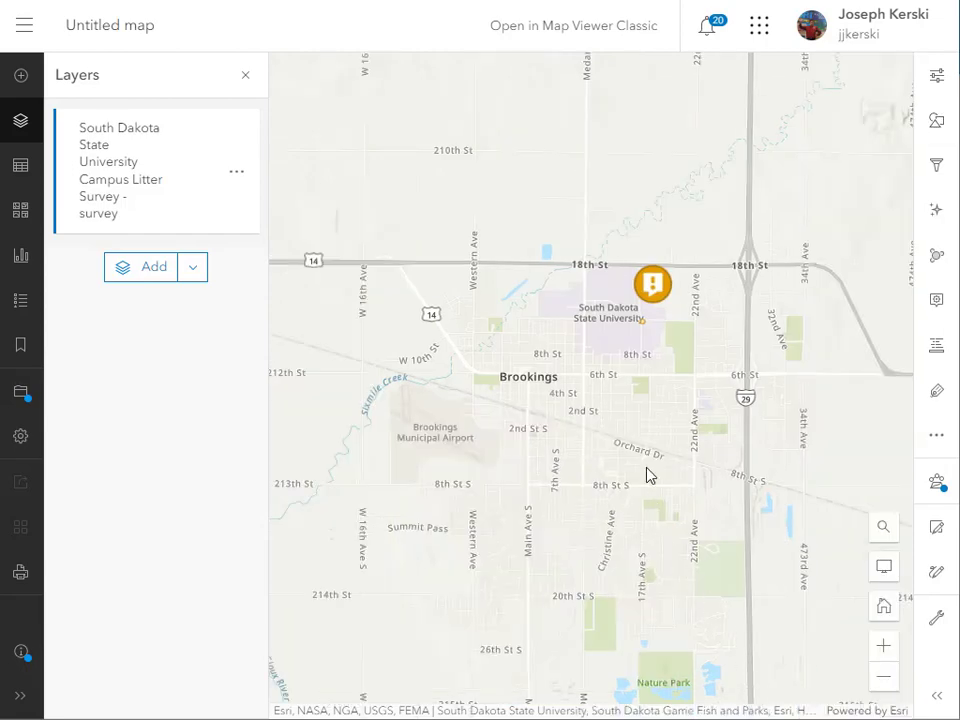
Step: Set the survey layer's symbol size range to 22–40 px in the Counts and Amounts (size) style and apply it
scroll(645, 341, up, 2)
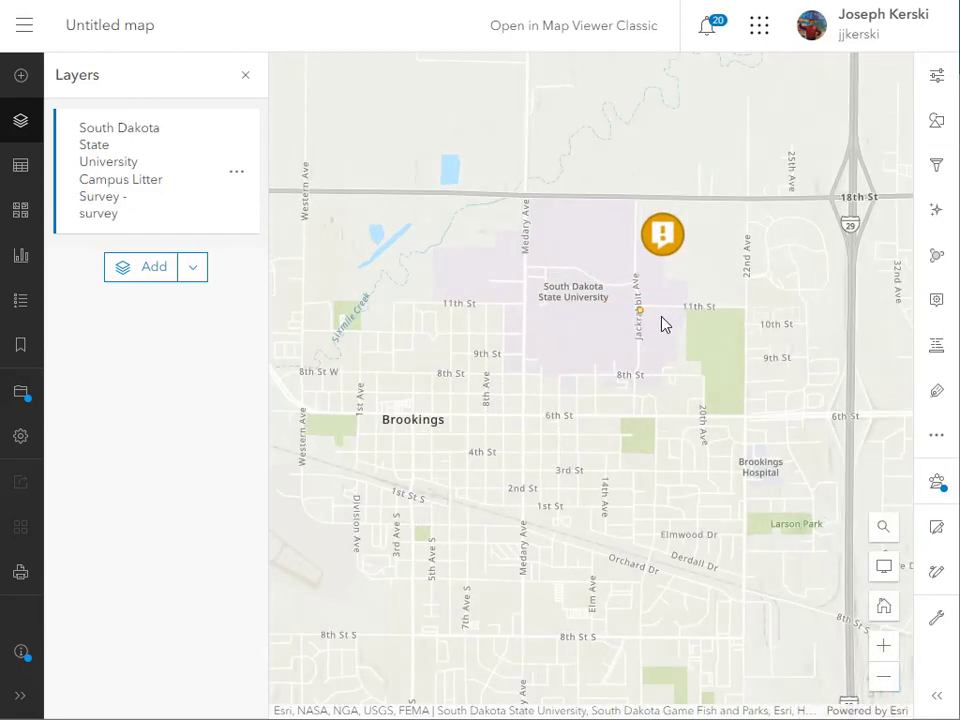
click(936, 120)
scroll(795, 570, down, 2)
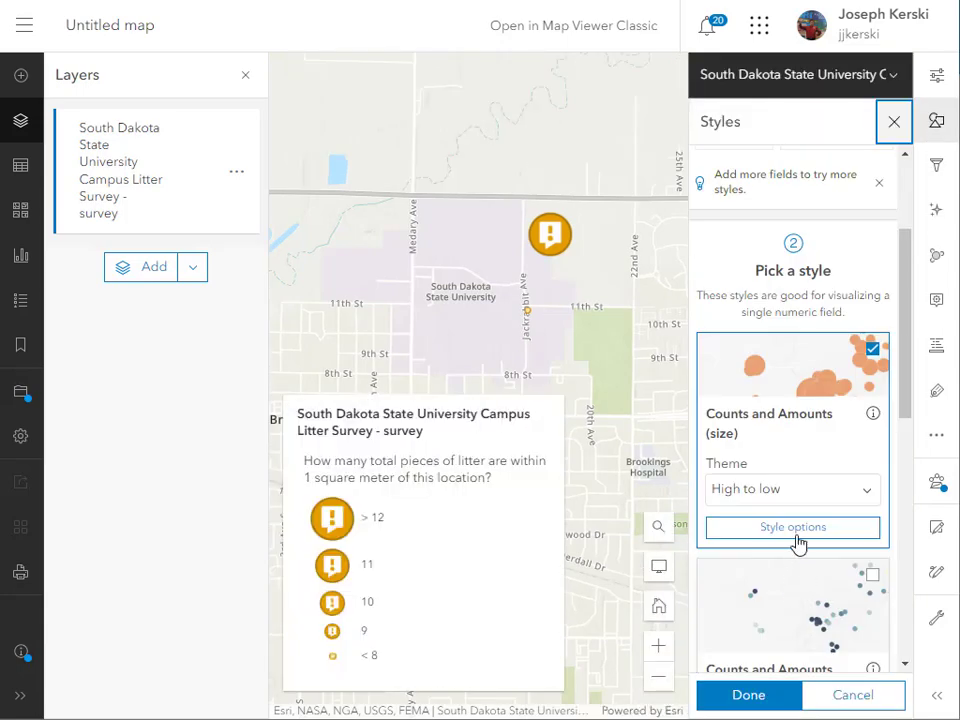
click(795, 540)
scroll(782, 579, down, 4)
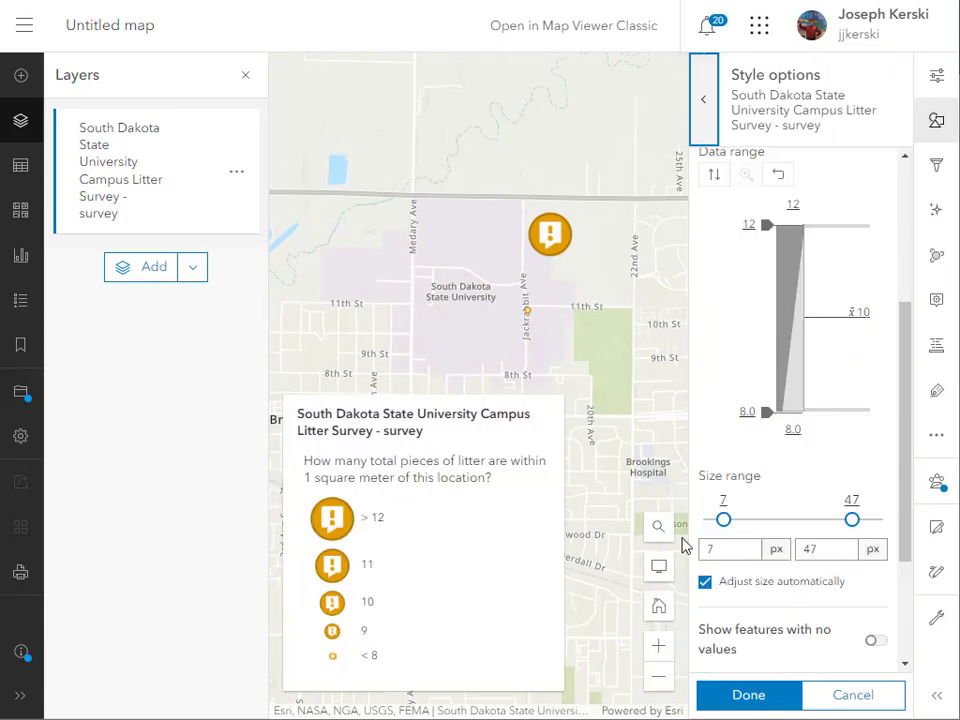
drag(722, 519, 771, 519)
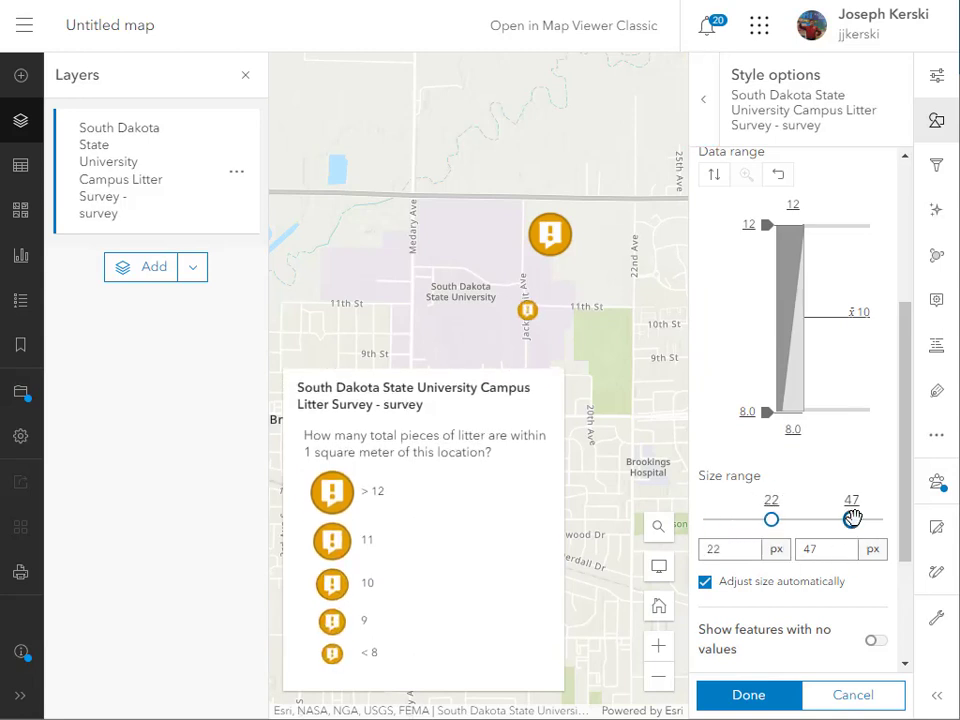
drag(852, 519, 829, 519)
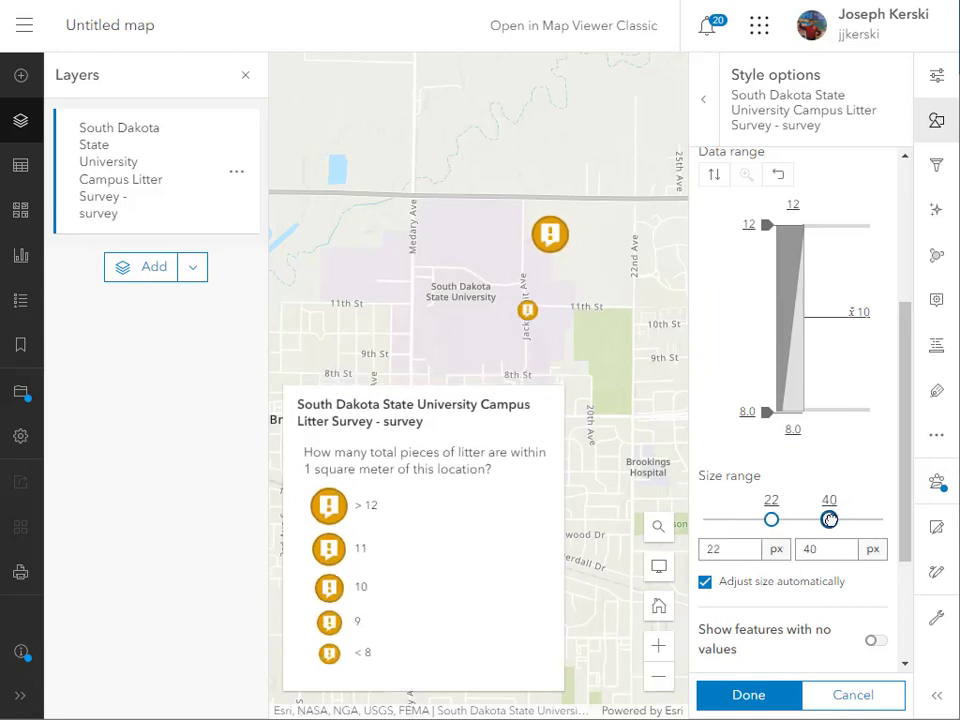
click(786, 696)
click(735, 696)
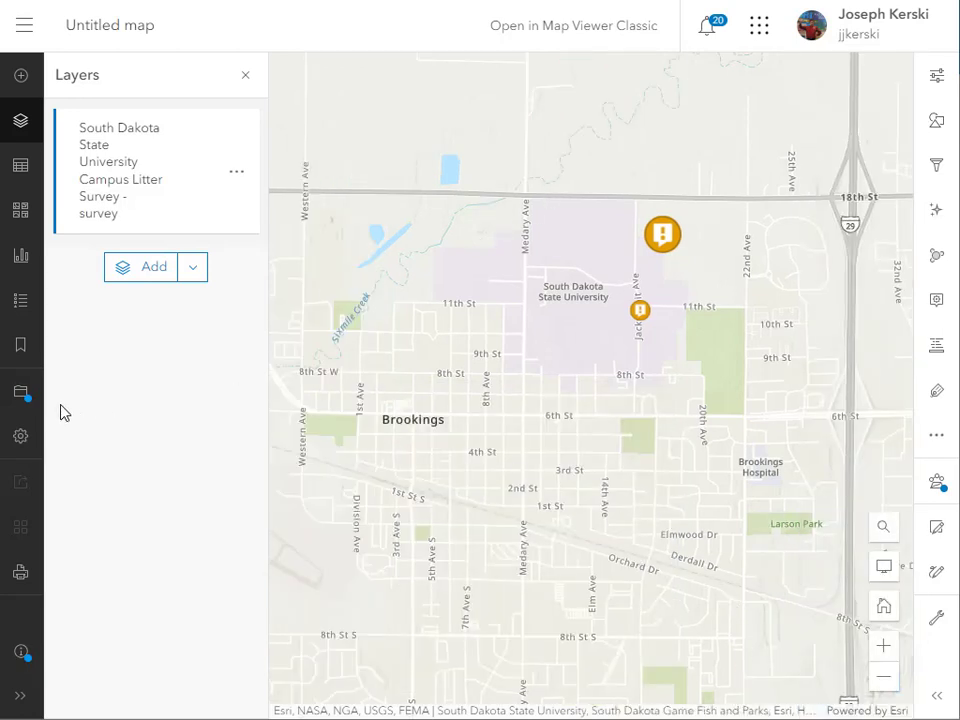
Step: Start saving the map and title it "South Dakota State University Litter Map"
click(28, 392)
click(116, 393)
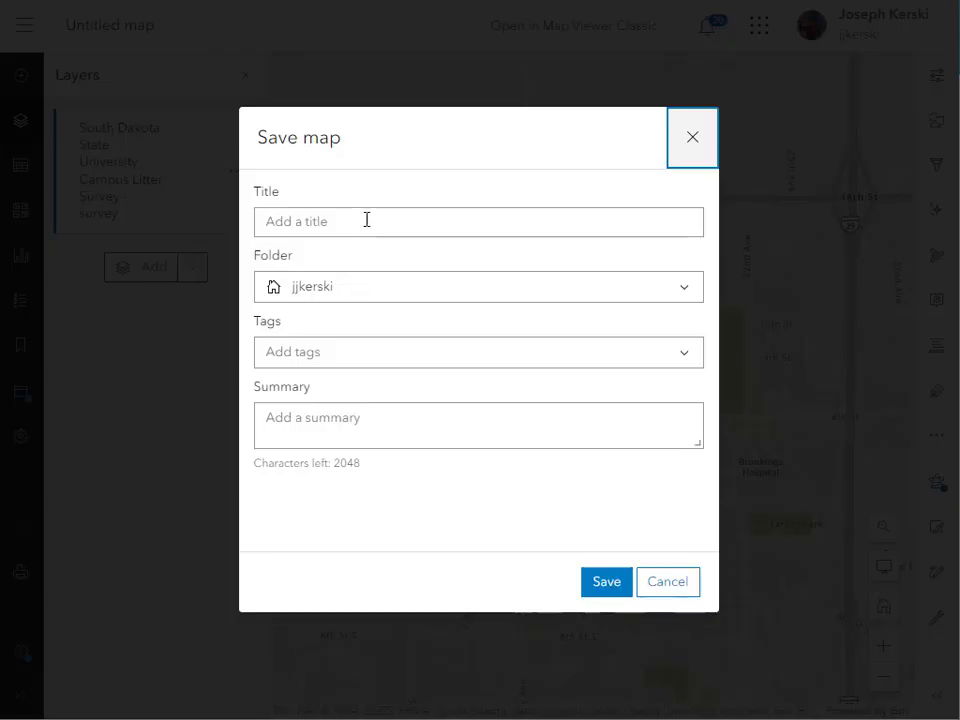
click(366, 219)
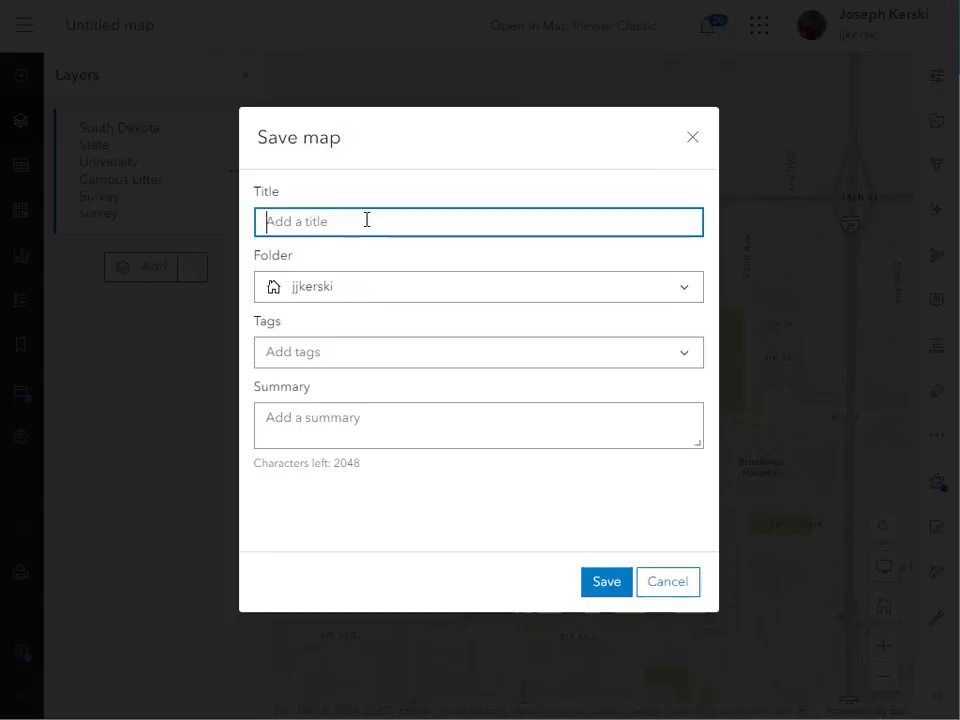
text(South Dakota State University Litter Map)
Step: Add the tags "South Dakota State University", "litter" and "map" and save the map
click(364, 355)
text(South Da)
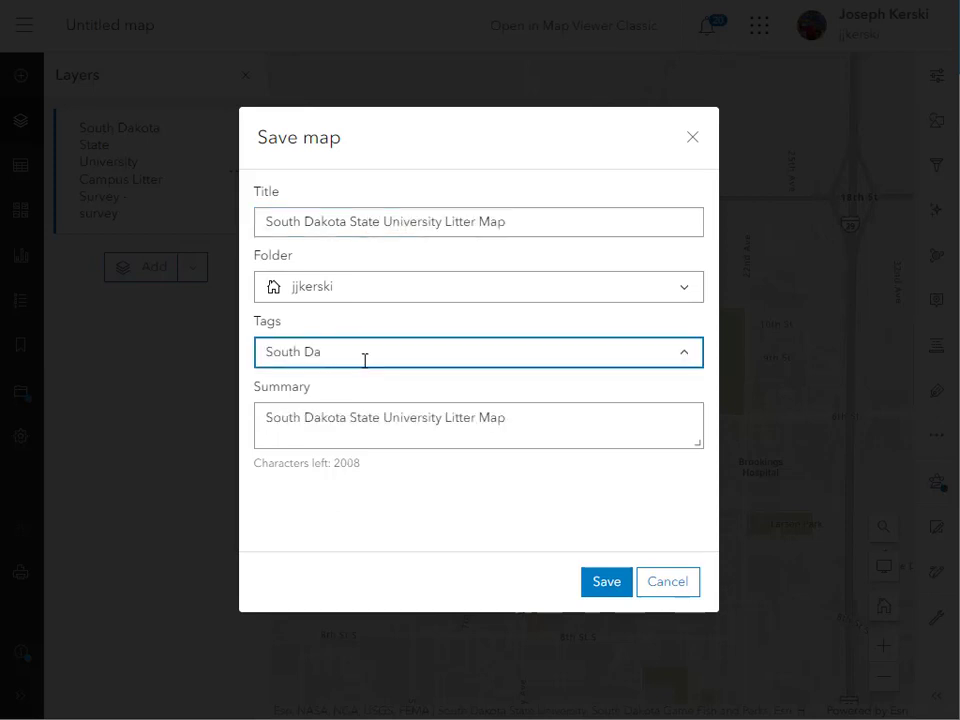
text(kota State University)
key(Return)
text(li)
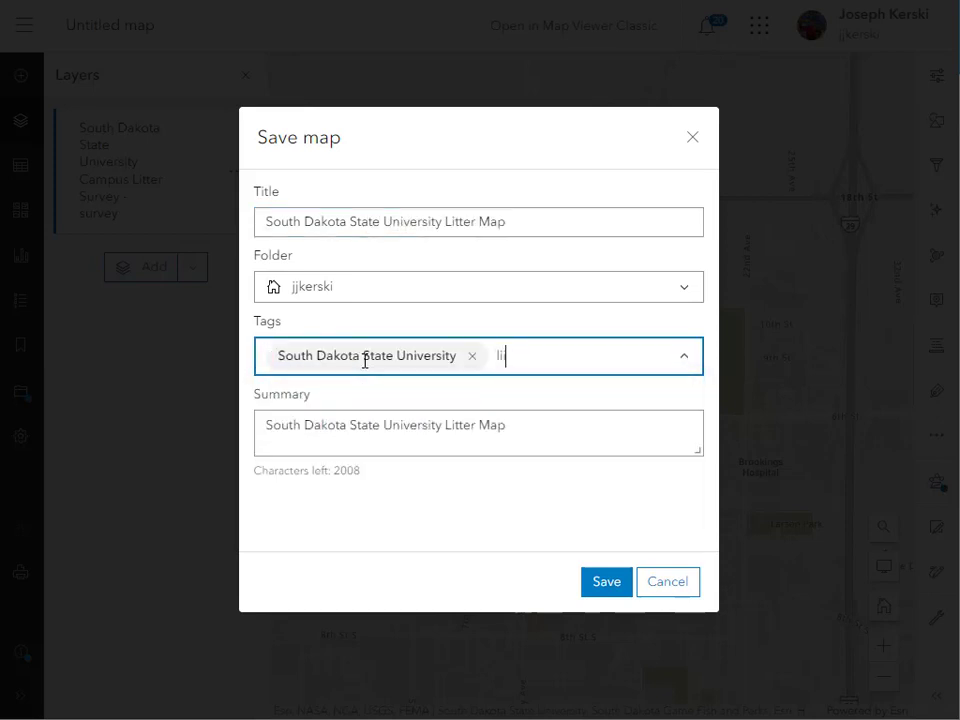
text(tter)
key(Return)
text(map)
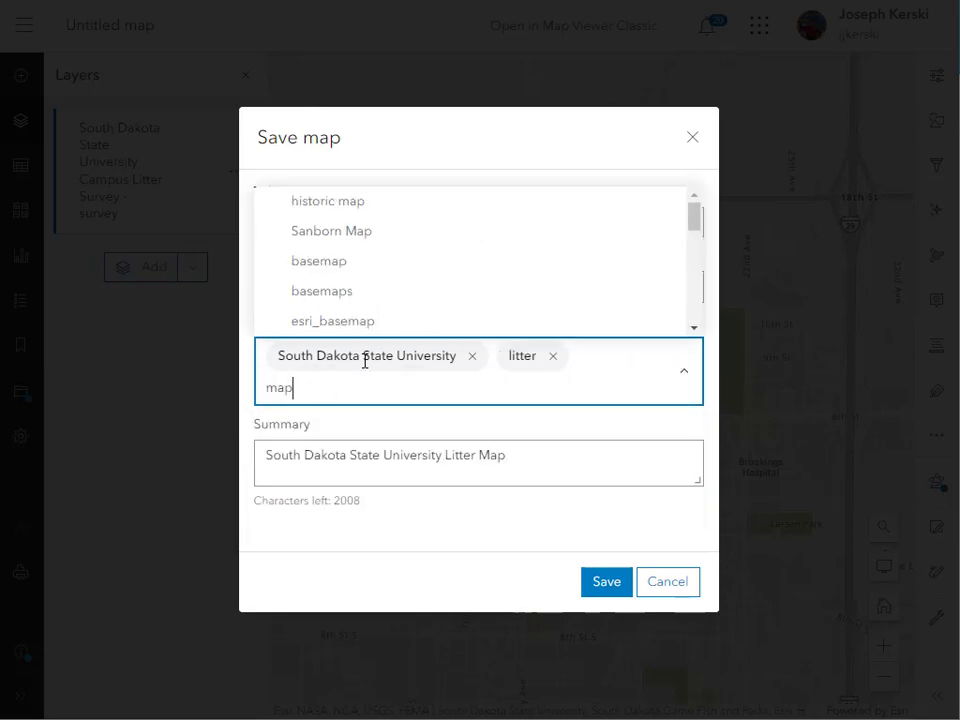
key(Return)
click(603, 582)
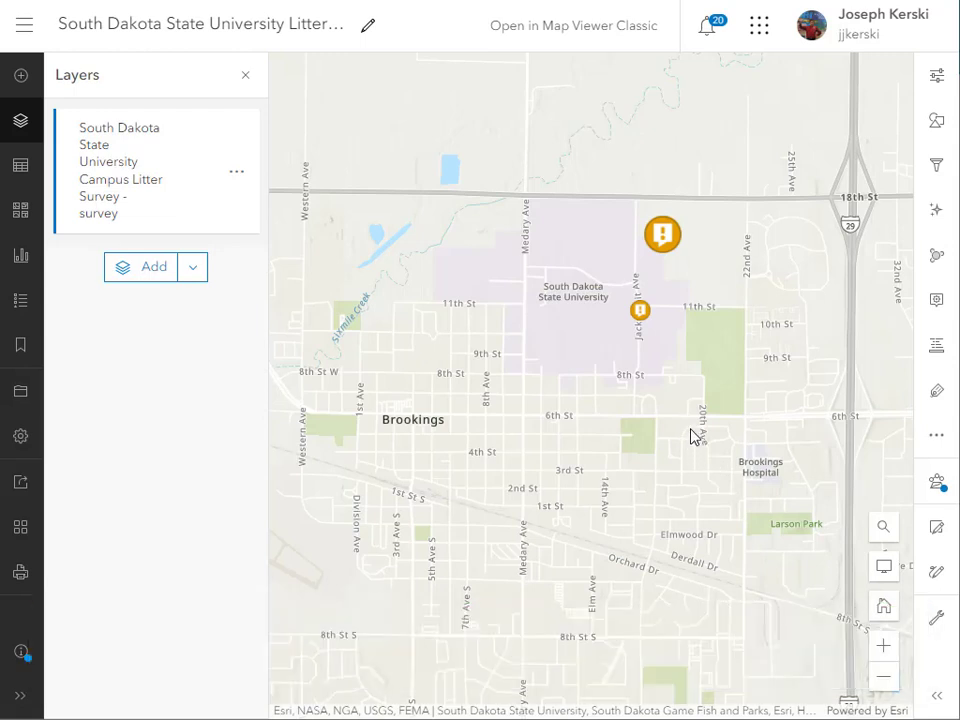
Step: Share the litter map with Everyone (public)
click(21, 483)
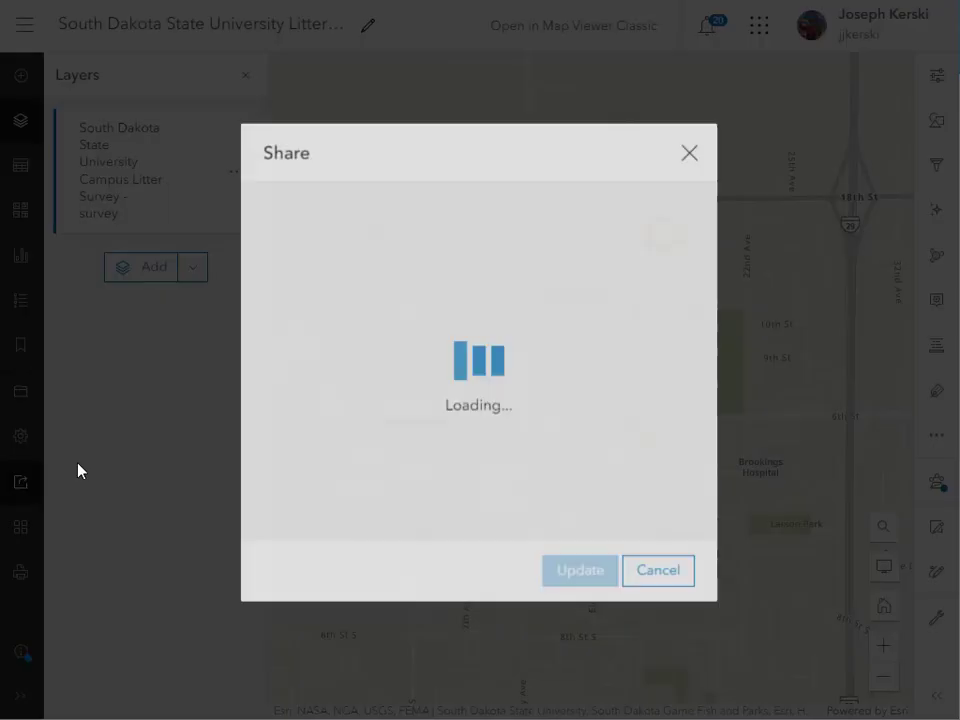
click(286, 388)
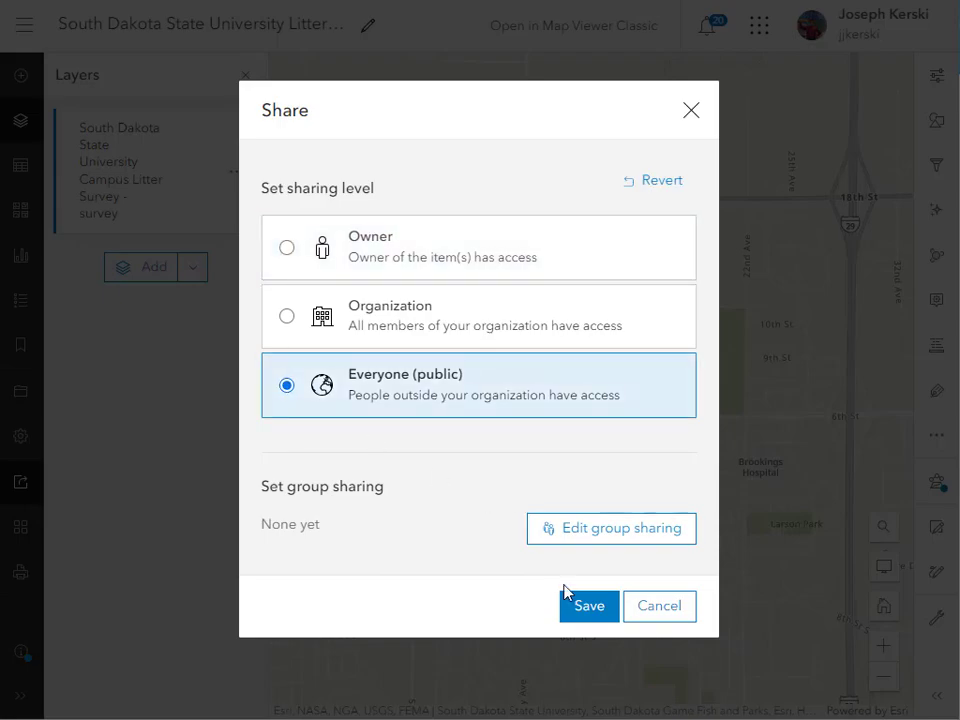
click(572, 606)
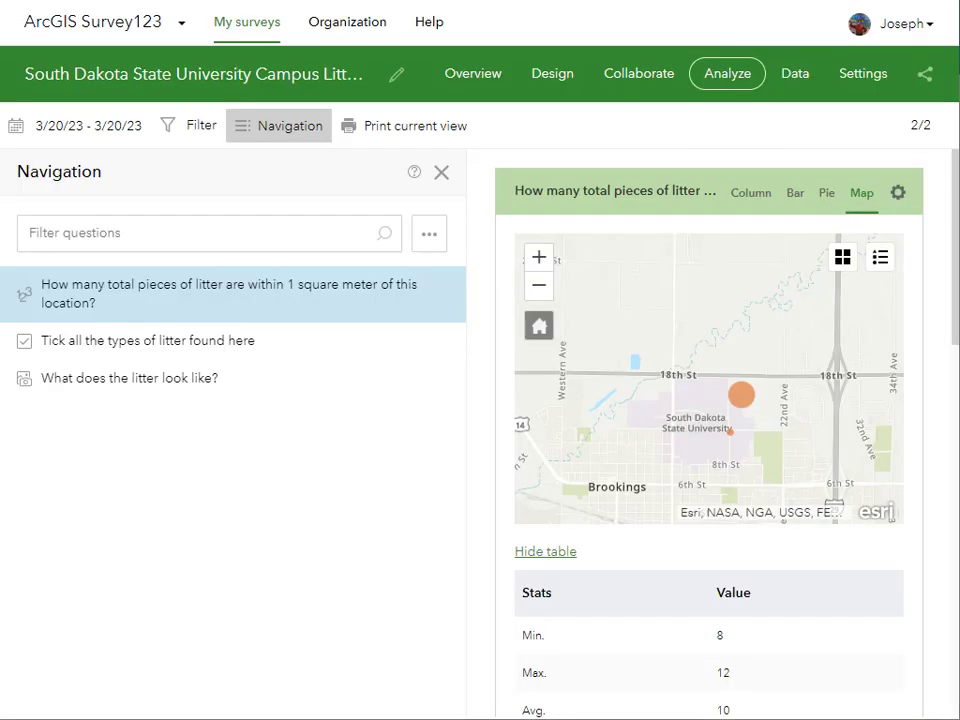
Step: Switch to ArcGIS Survey123 and, in the survey's design options, enable Submit another response with the option to reload the survey
click(849, 80)
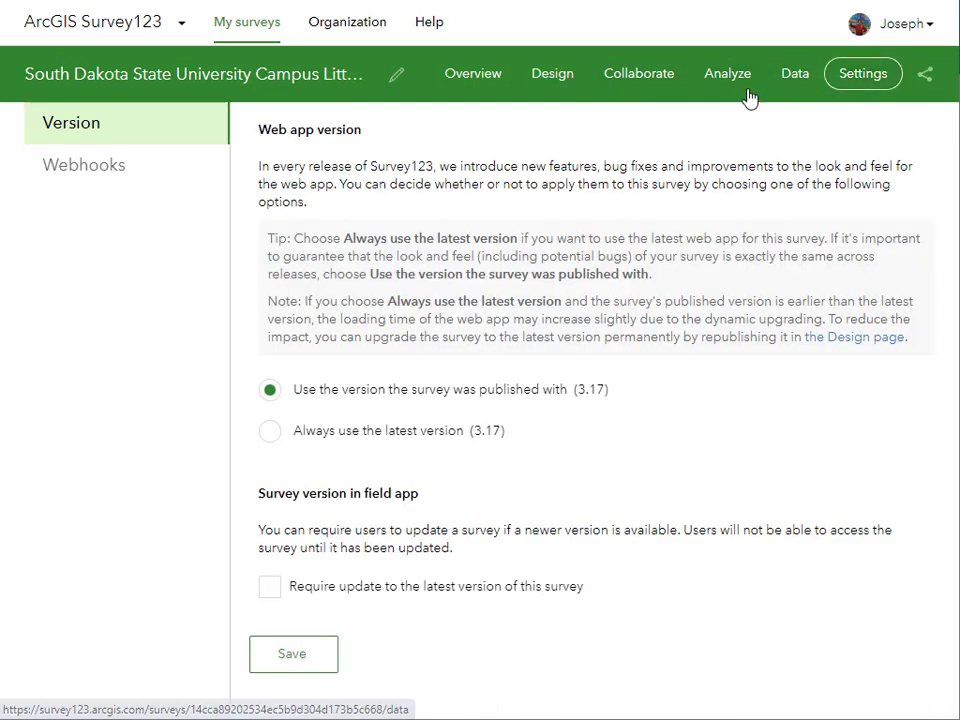
click(553, 76)
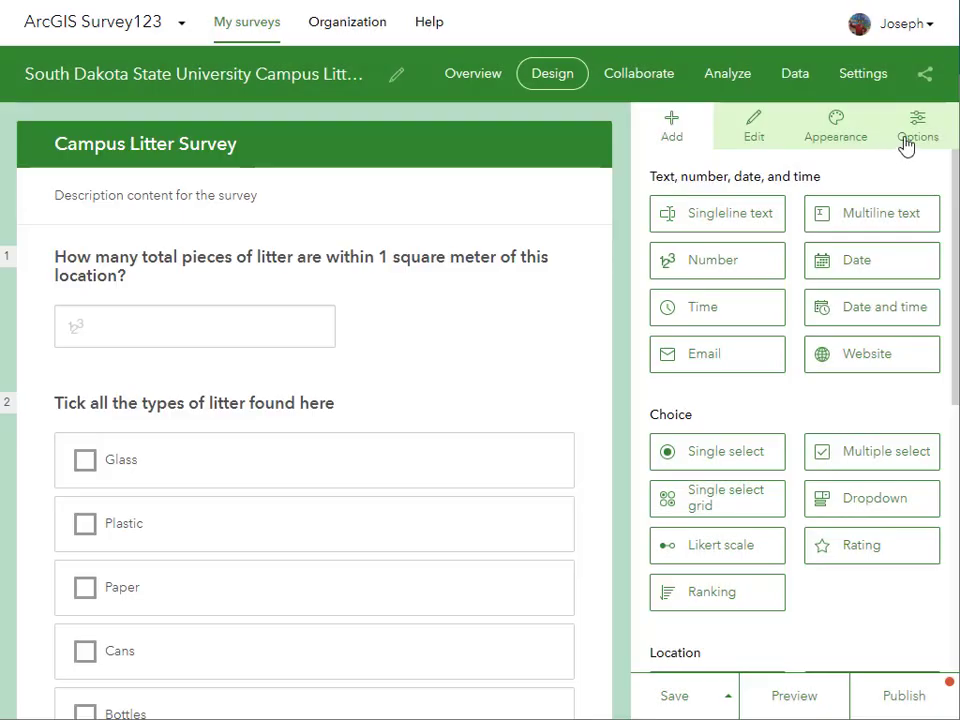
click(910, 146)
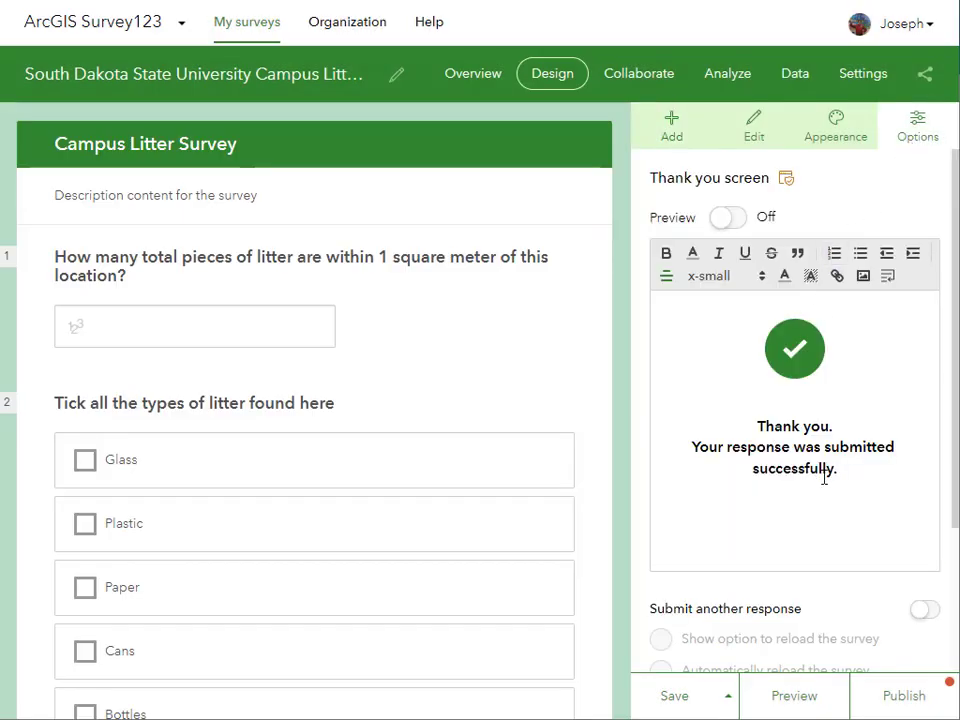
scroll(851, 476, down, 2)
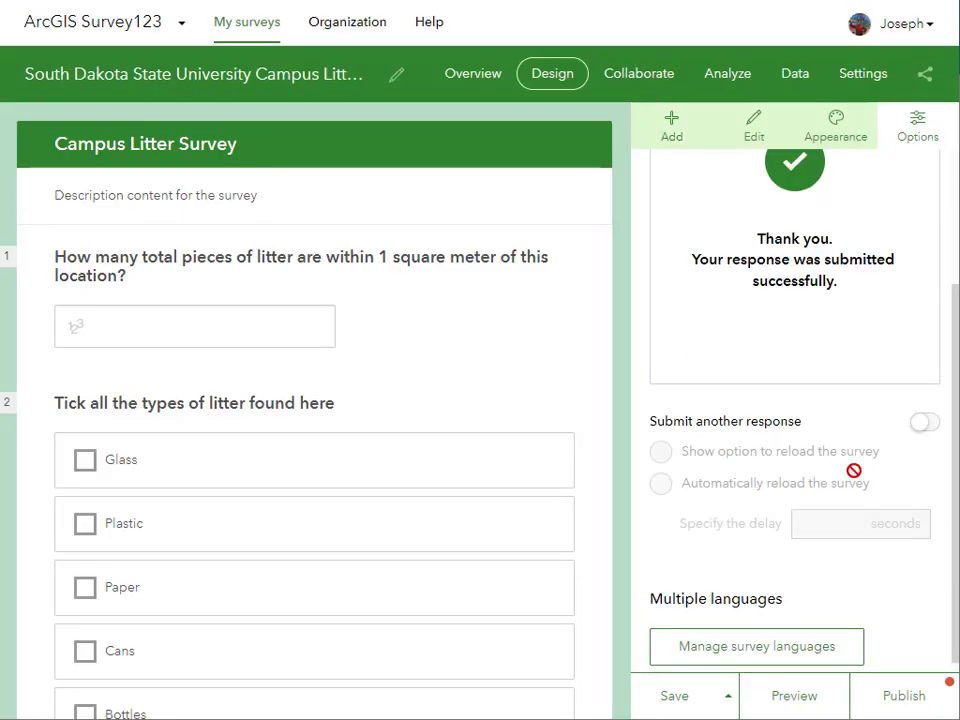
scroll(853, 476, up, 2)
scroll(859, 482, down, 2)
click(925, 425)
scroll(826, 404, up, 1)
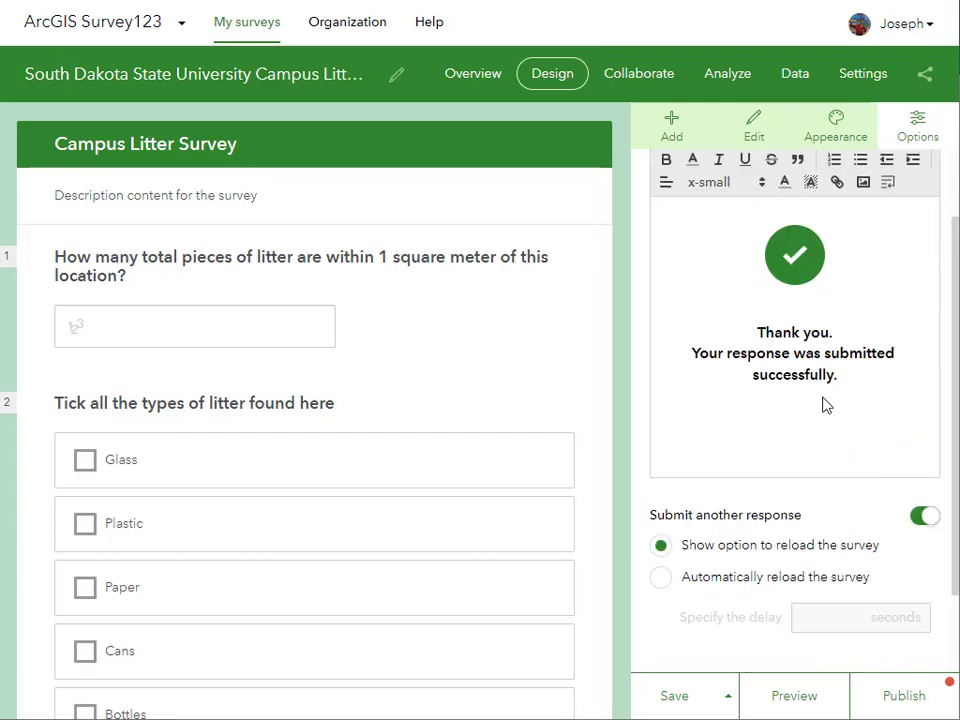
Step: Append "Click here to view the results on a map." to the survey's thank-you message
click(866, 383)
text(Click here to )
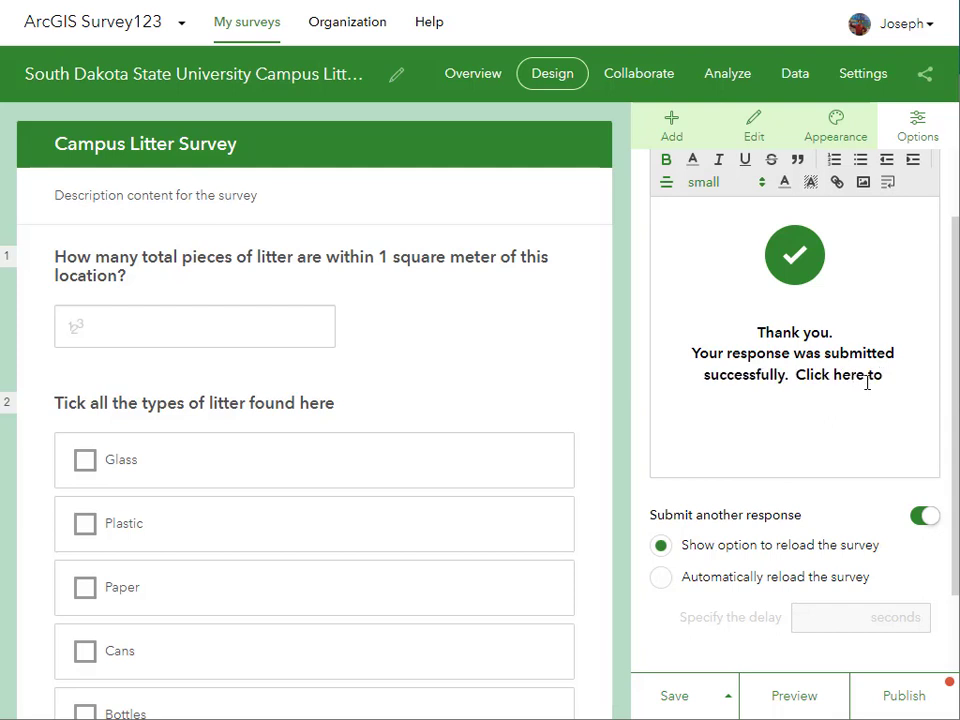
text(view the results o)
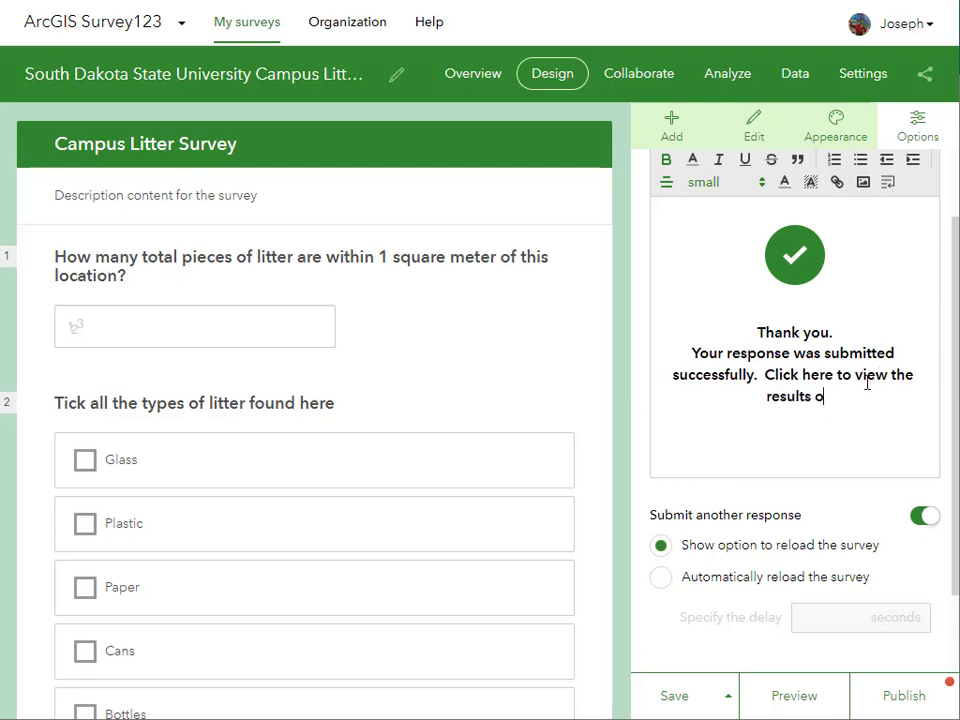
text(n a map.)
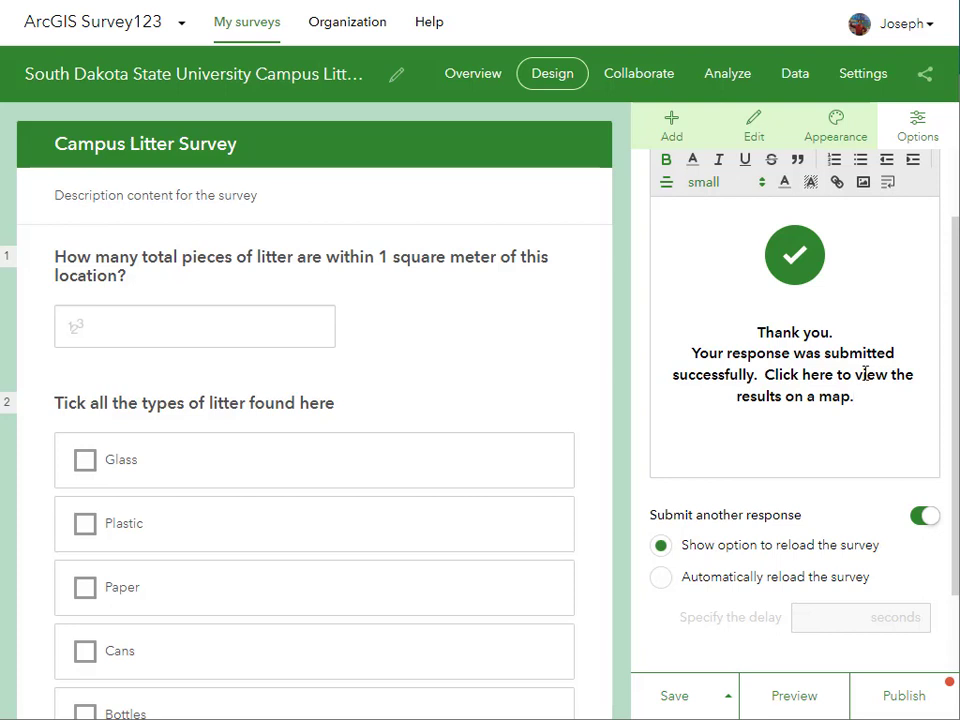
Step: Link the word "here" in the thank-you message to the copied map URL
double_click(818, 374)
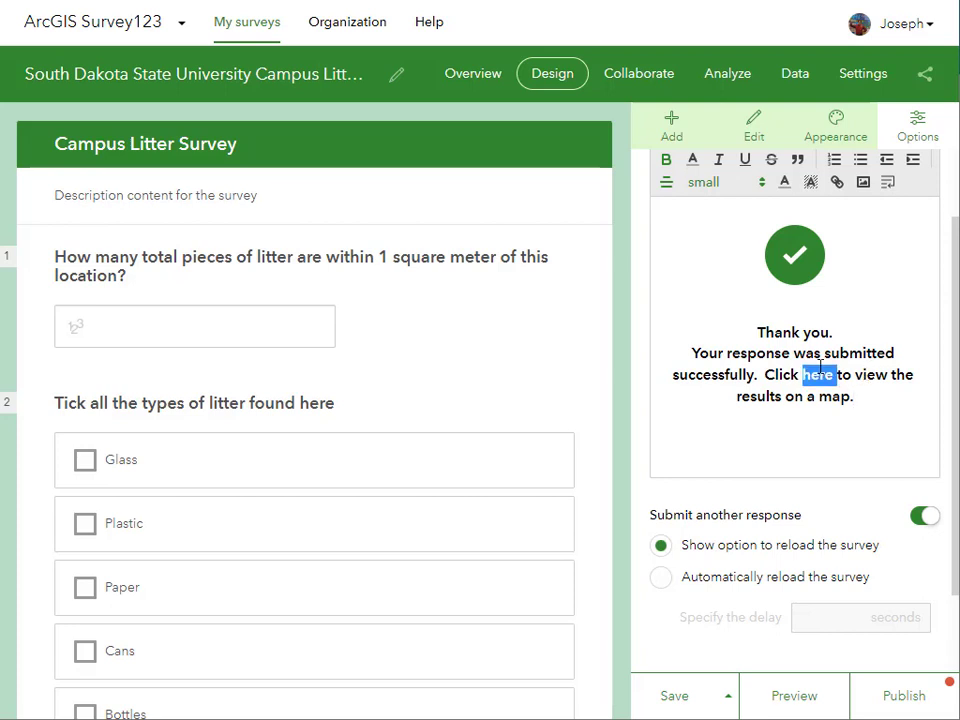
click(838, 184)
click(763, 219)
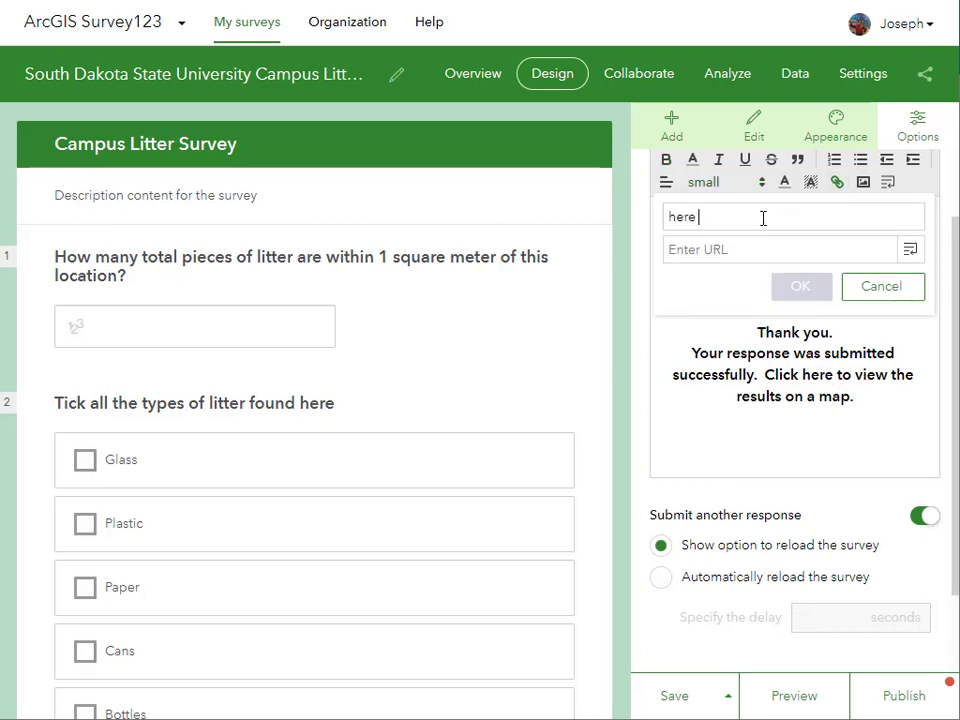
key(ctrl+v)
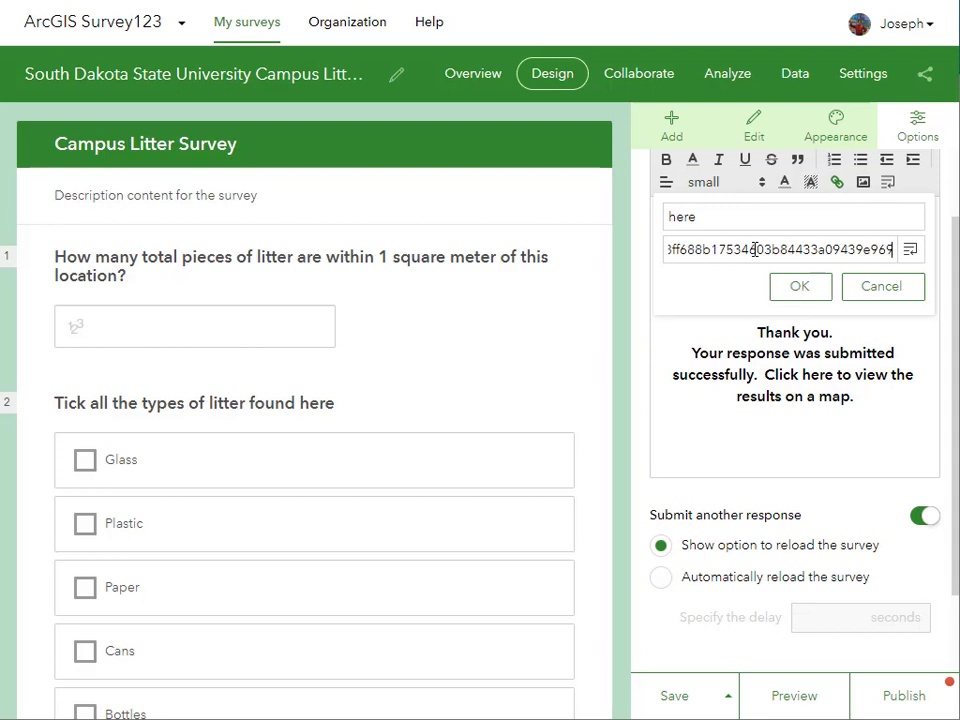
click(780, 292)
Step: Save the survey design and republish the survey
scroll(797, 520, down, 1)
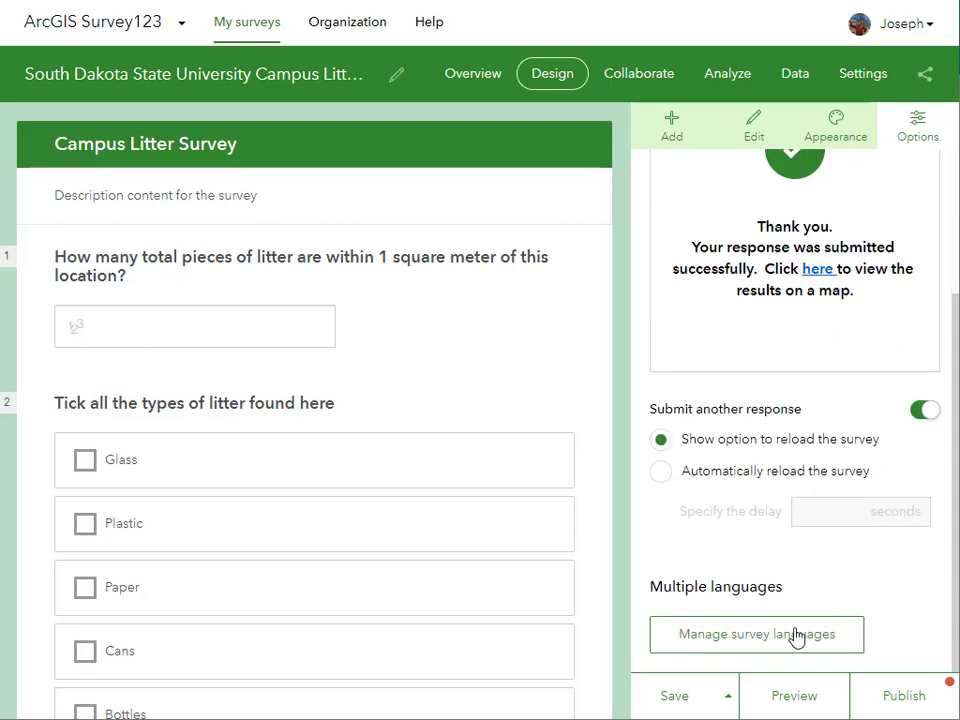
click(696, 699)
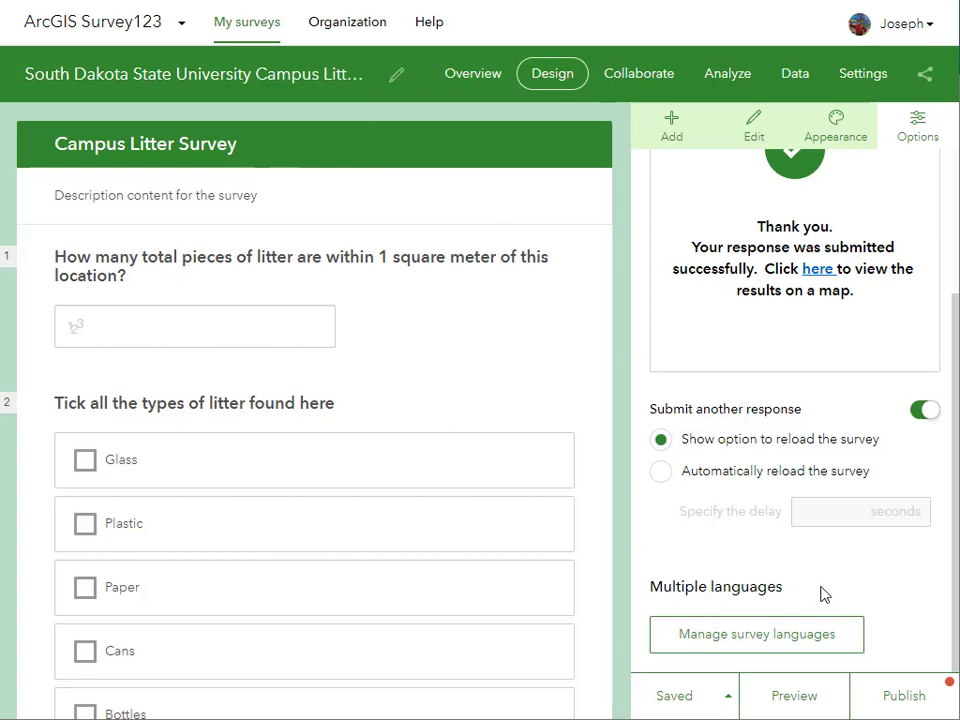
click(899, 700)
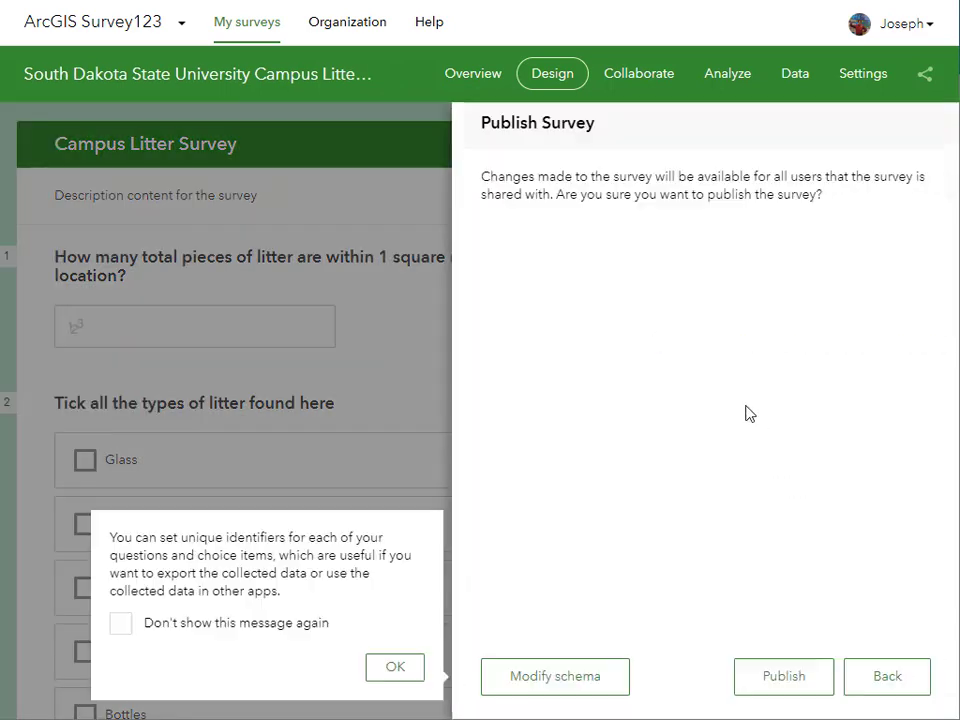
click(760, 685)
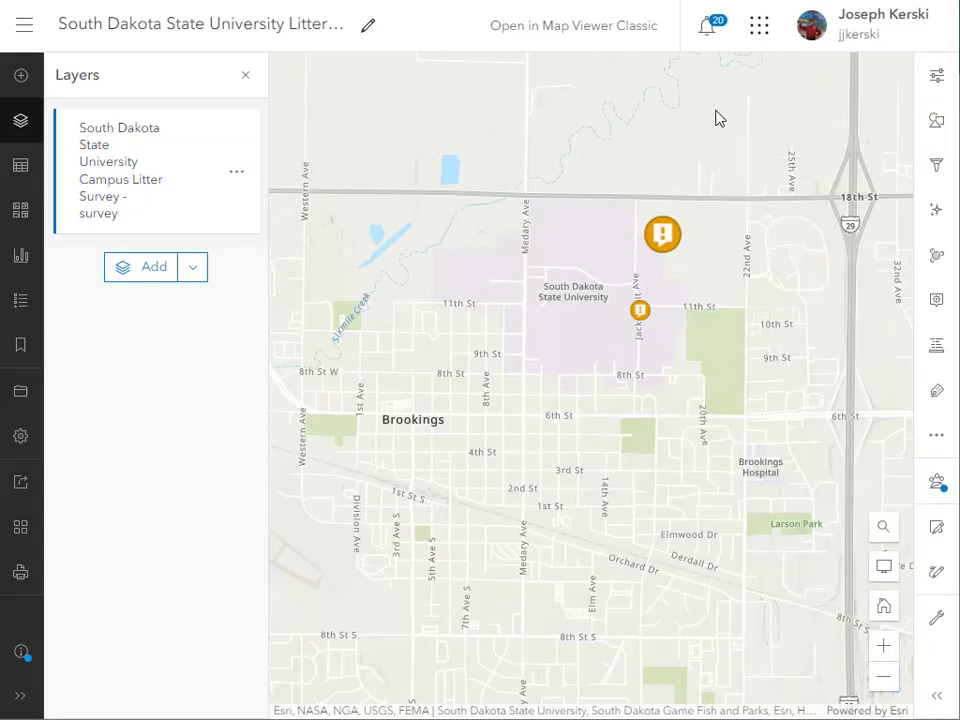
Step: Switch back to Map Viewer and create "South Dakota State University Litter Dashboard" from the map, tagged litter, dashboard and South Dakota State University
click(21, 530)
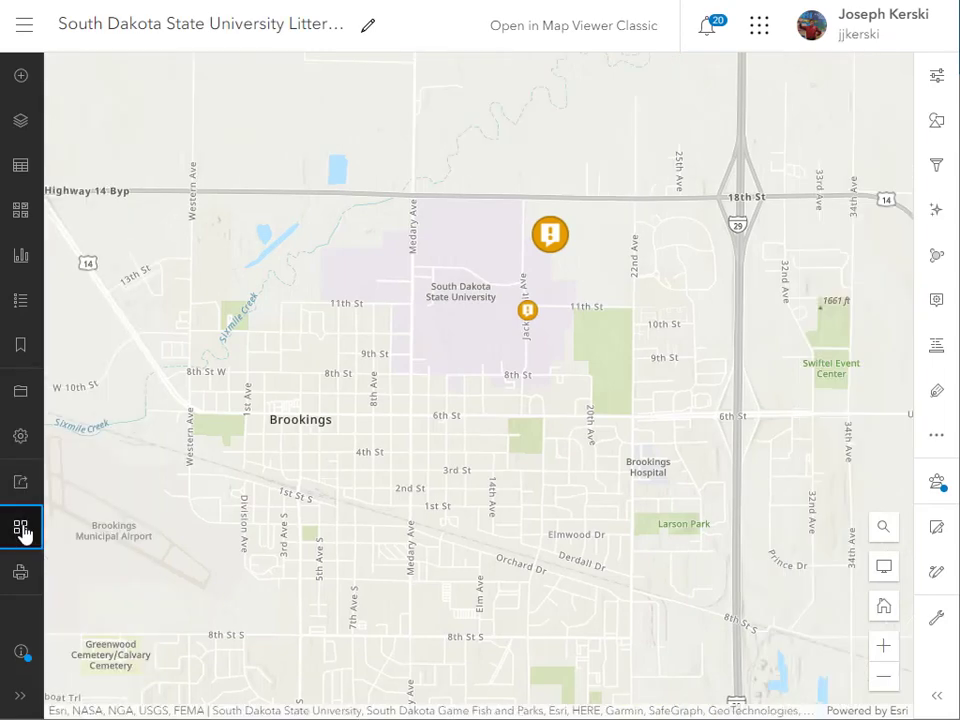
click(244, 630)
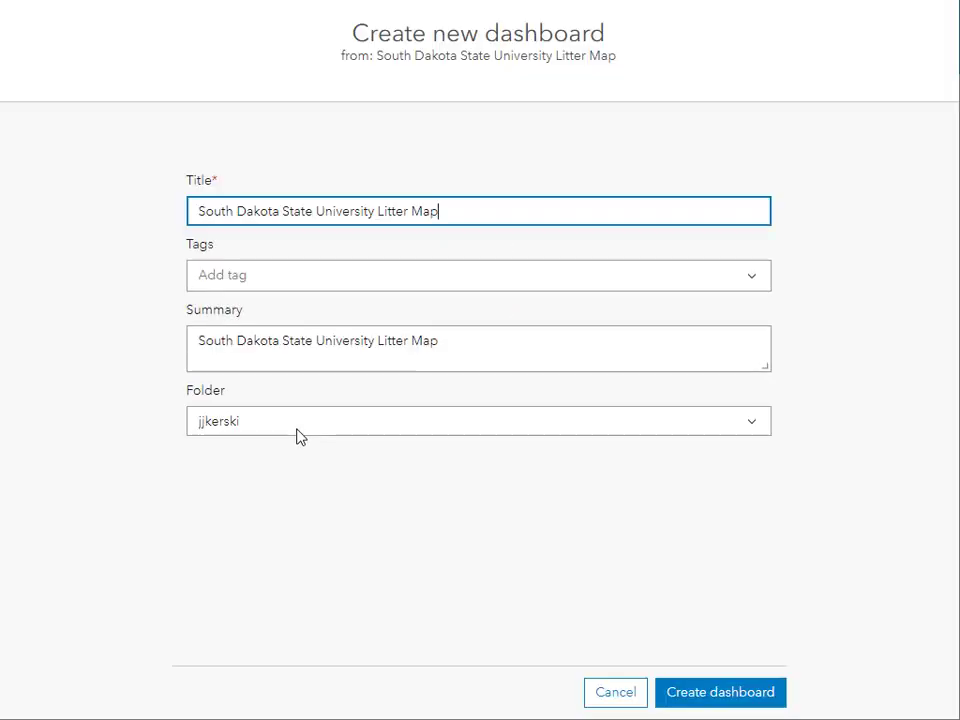
double_click(416, 210)
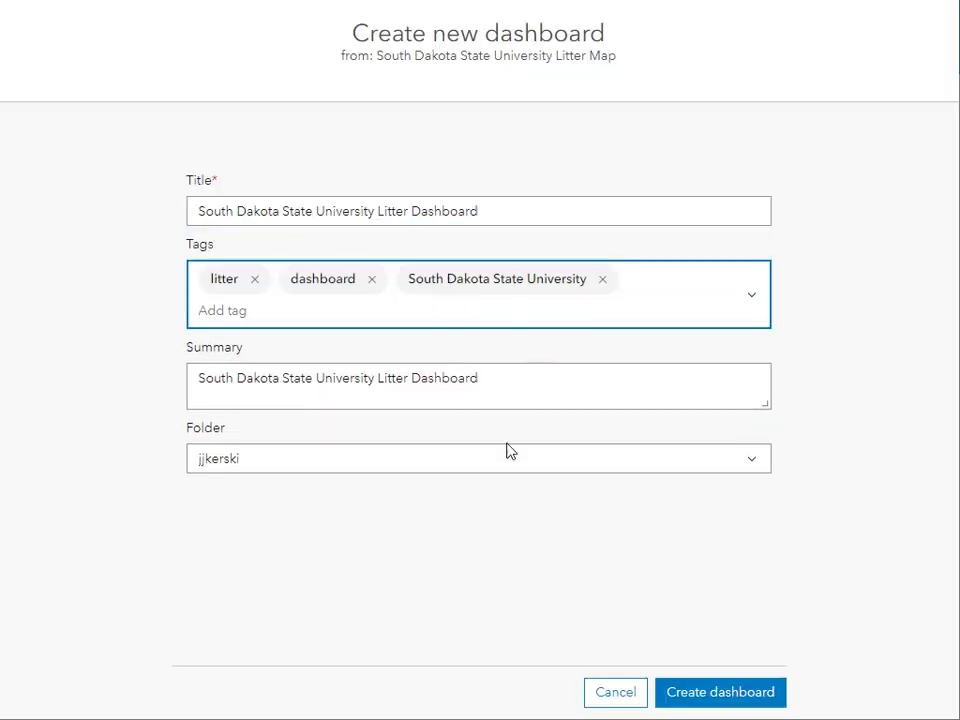
click(745, 692)
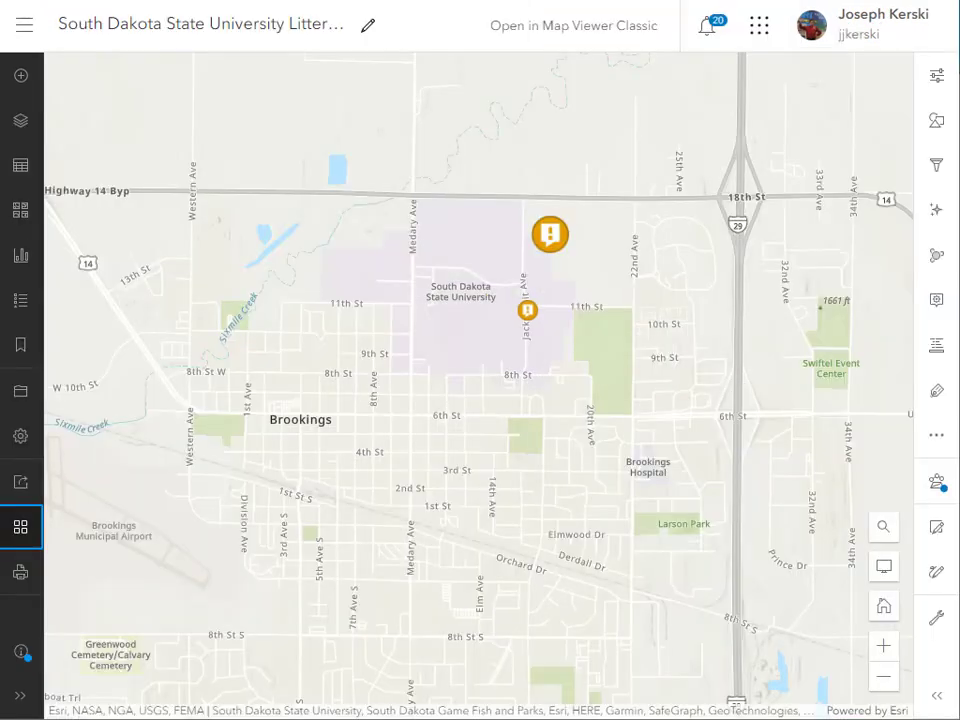
Step: Change the litter map's basemap to OpenStreetMap and save the map
click(20, 210)
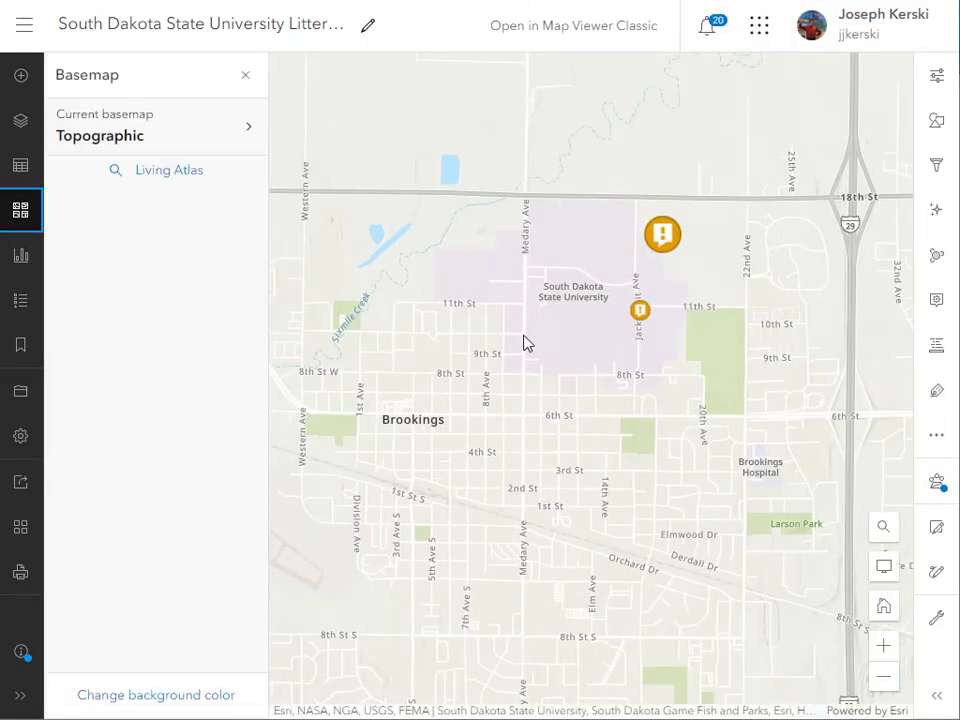
scroll(600, 348, up, 2)
drag(594, 381, 549, 484)
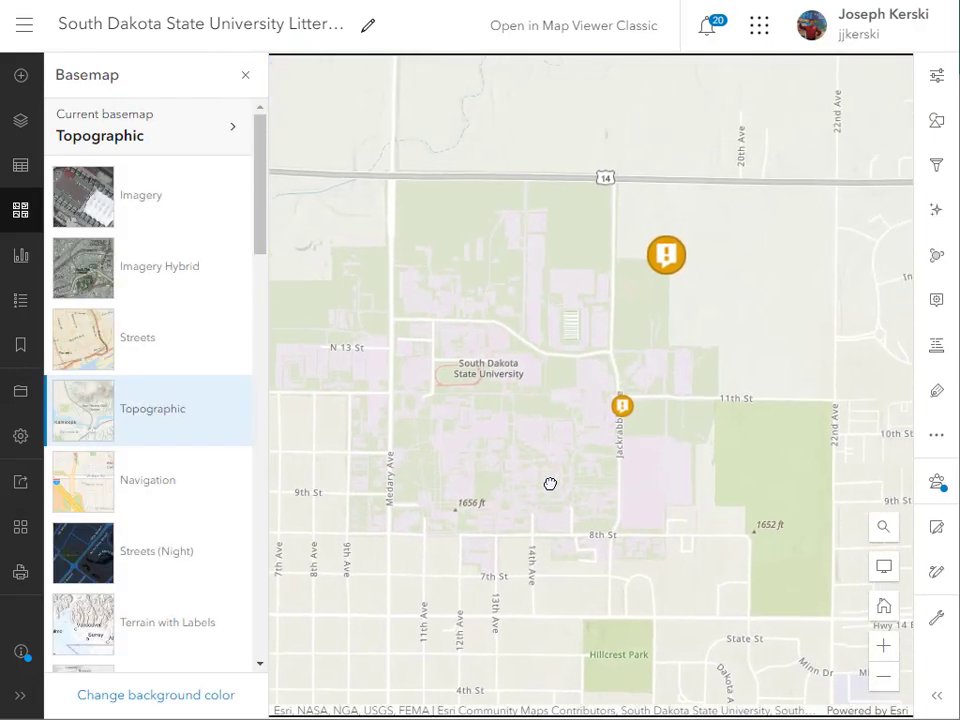
scroll(182, 574, down, 4)
click(165, 603)
drag(686, 396, 598, 367)
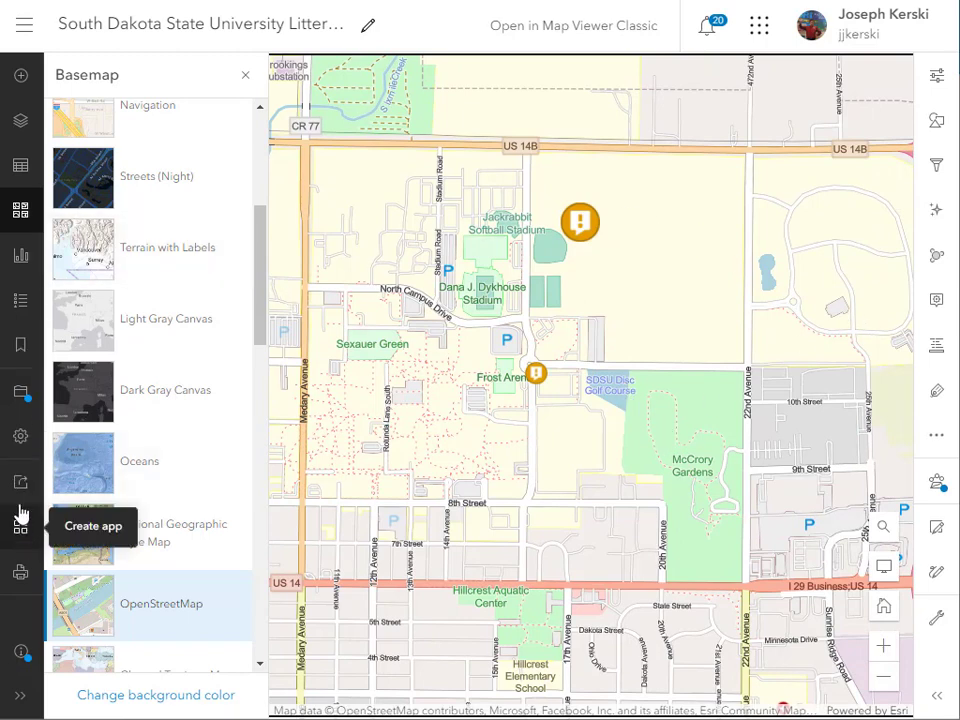
click(22, 400)
key(Escape)
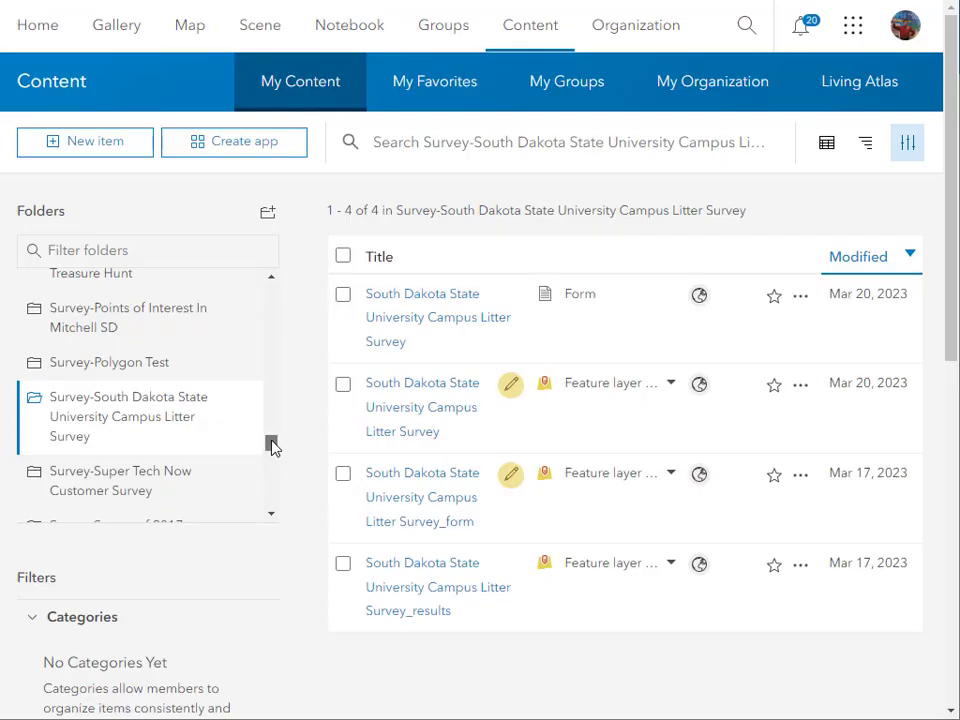
Step: Move the South Dakota State University Litter Map and Litter Dashboard into the folder "Survey-South Dakota State University Campus Litter Survey"
drag(270, 446, 191, 313)
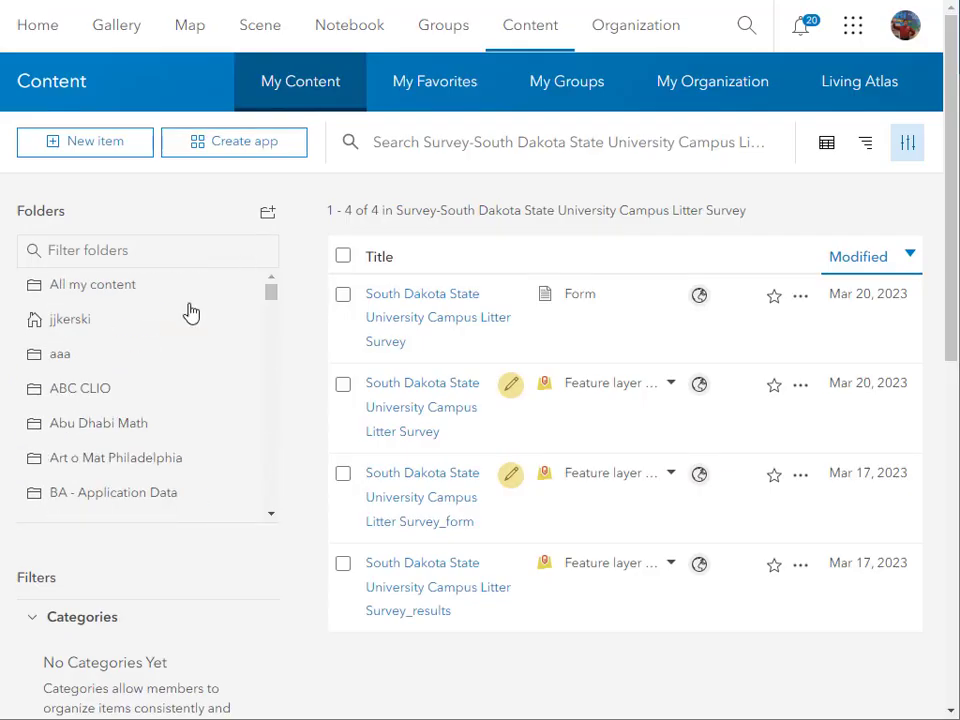
click(136, 290)
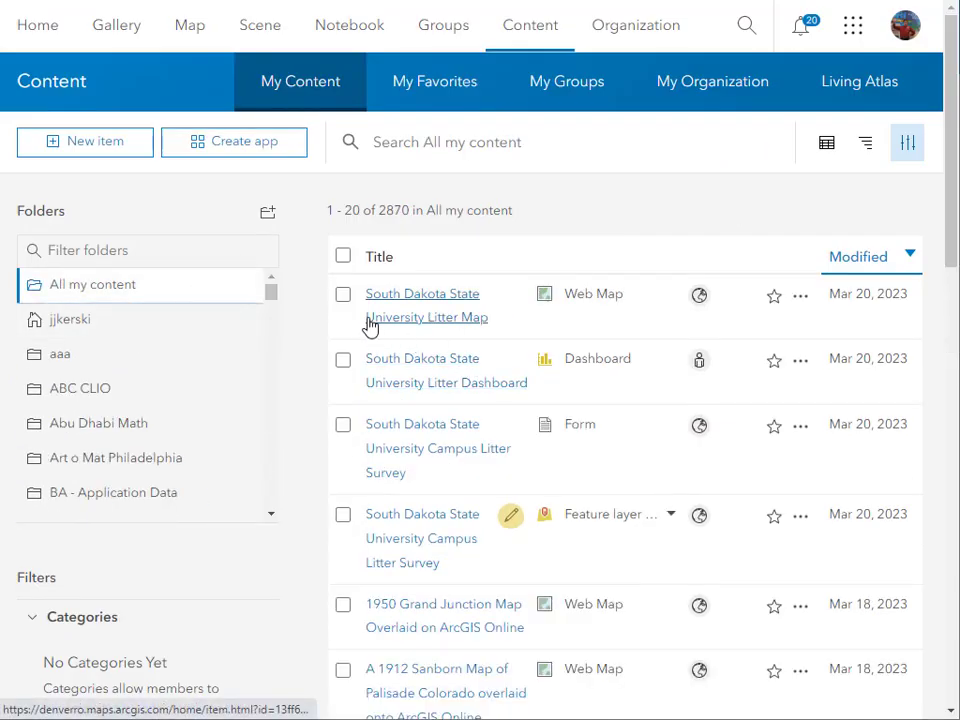
click(343, 294)
click(343, 359)
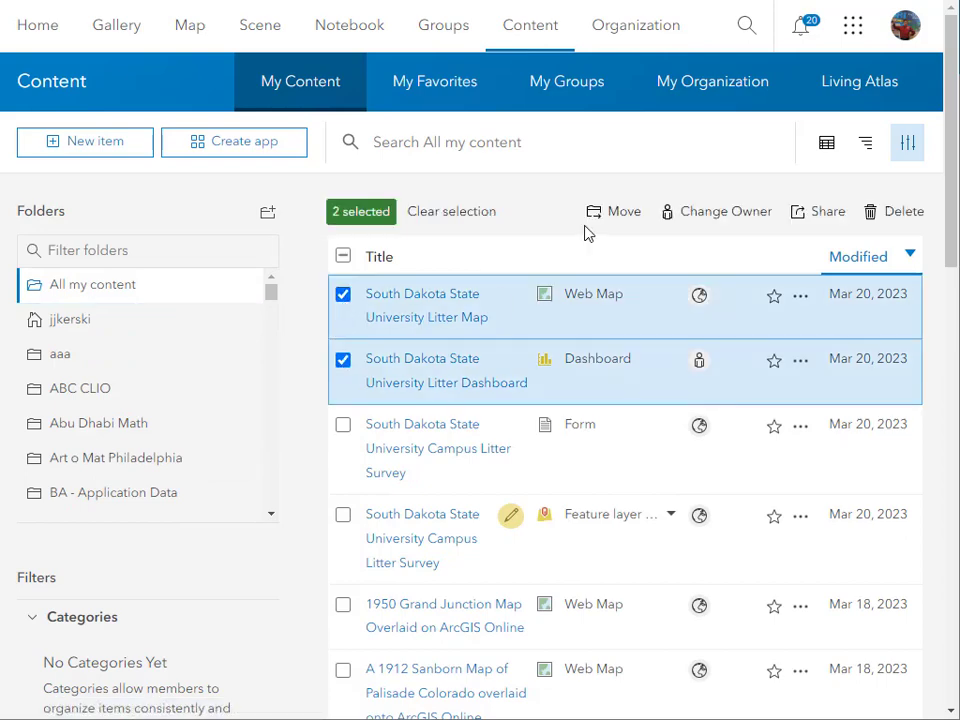
click(614, 214)
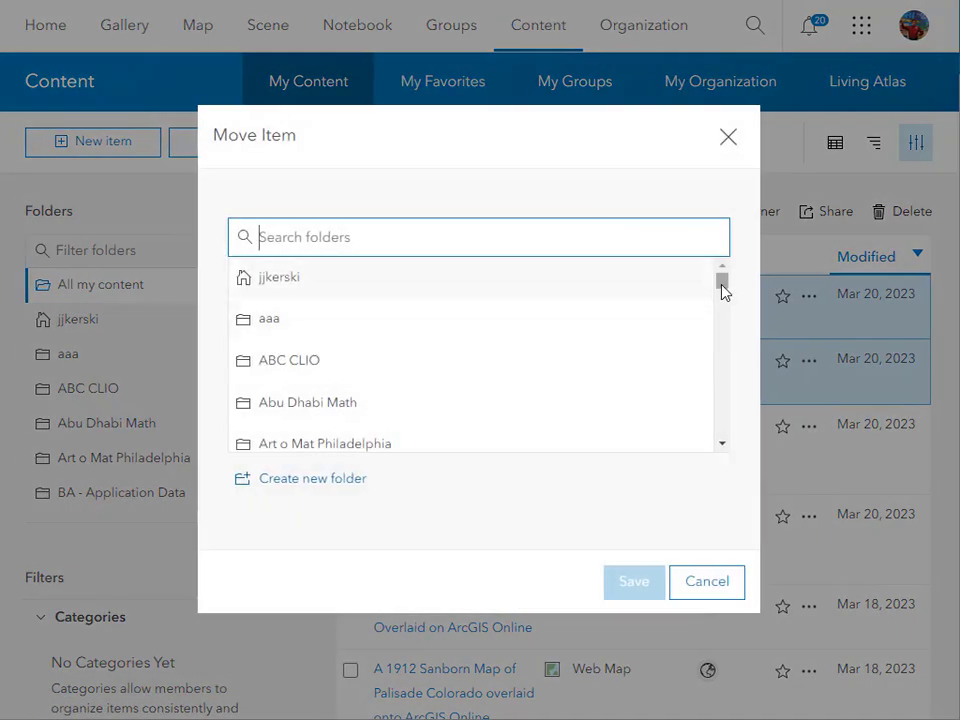
drag(724, 290, 703, 405)
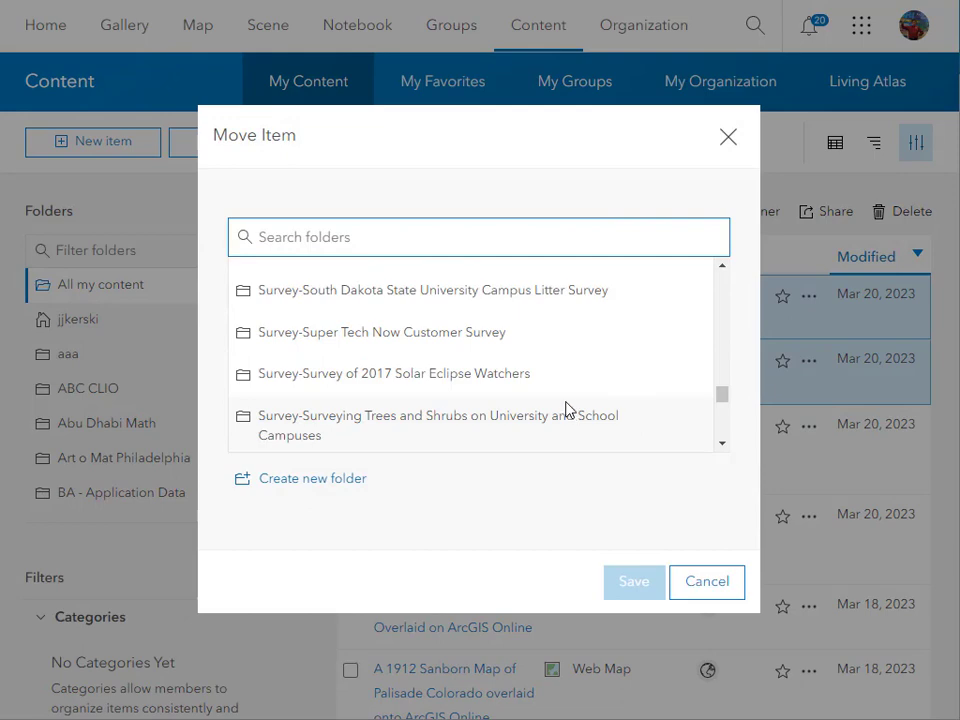
click(506, 290)
click(628, 580)
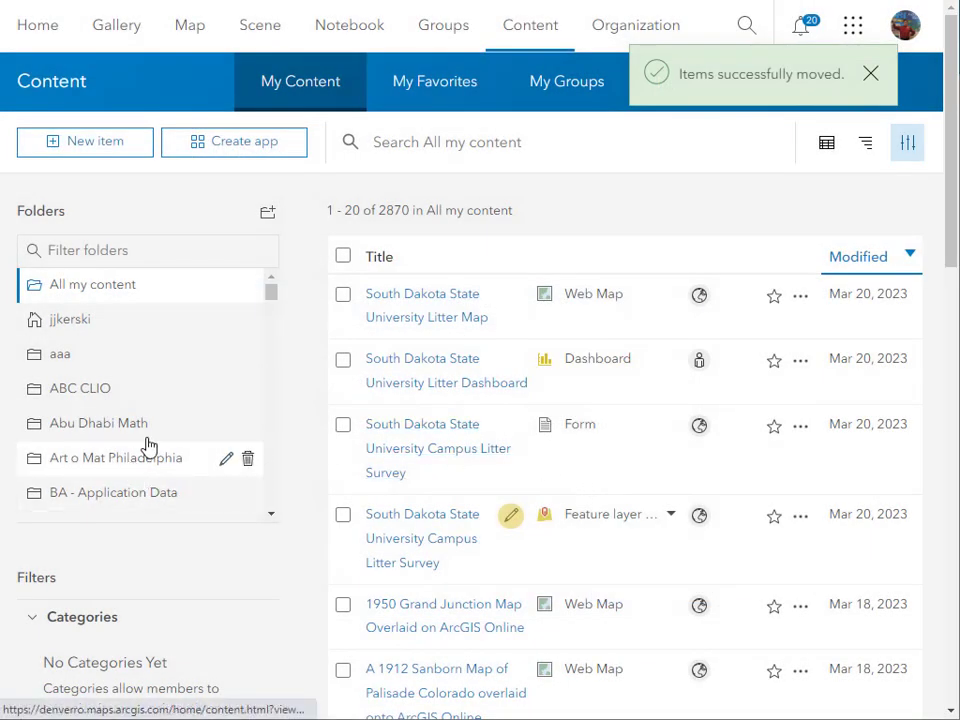
Step: Go to the campus litter survey folder and open the South Dakota State University Litter Dashboard from it
scroll(148, 440, down, 5)
drag(268, 315, 266, 452)
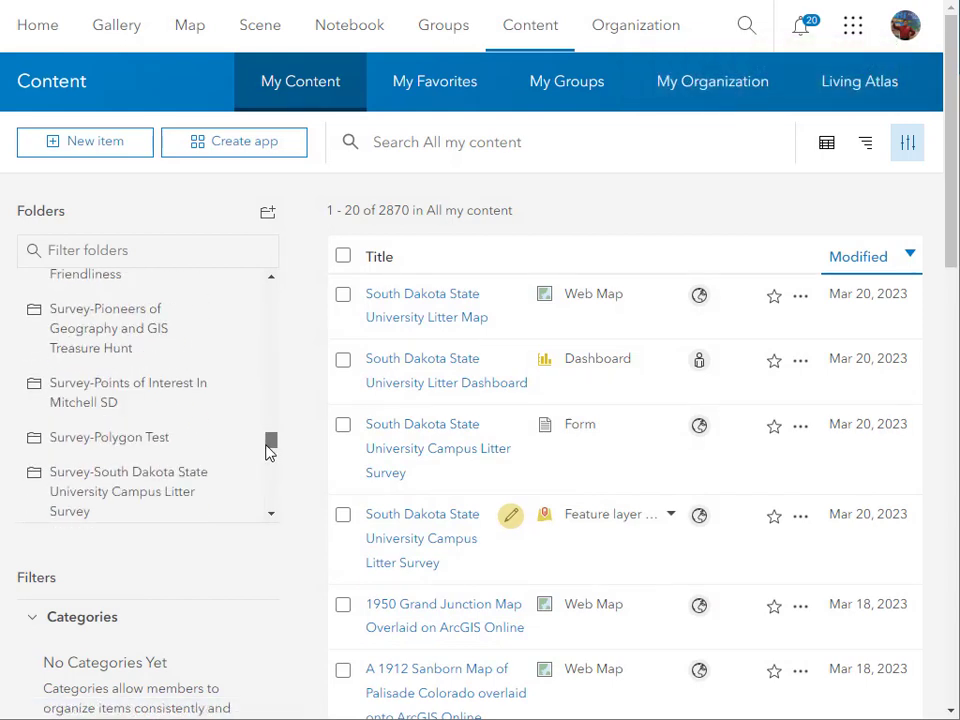
click(180, 492)
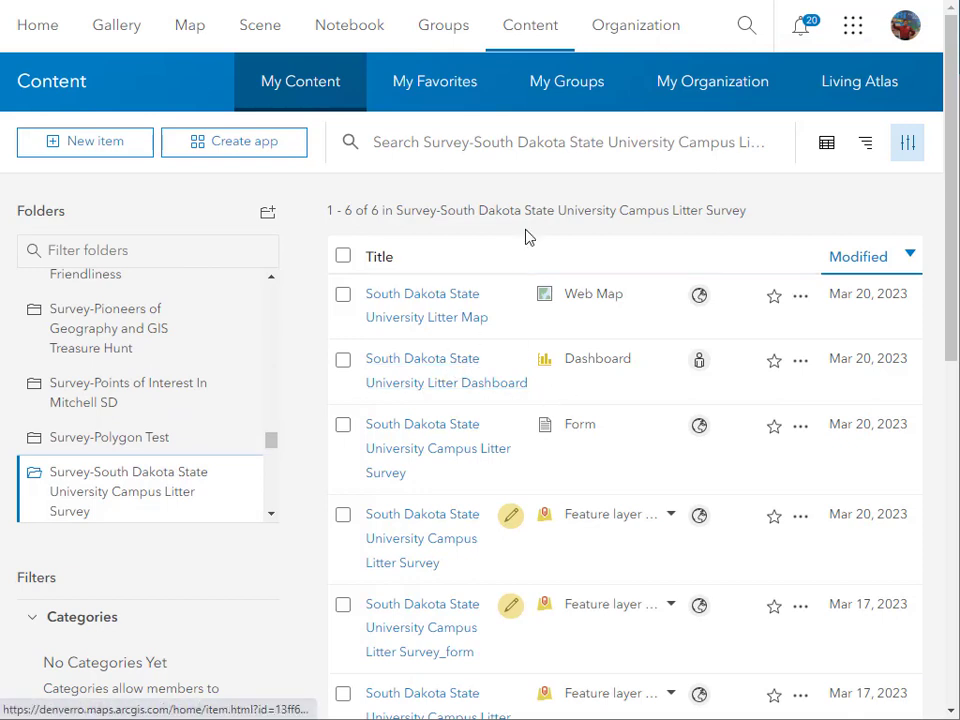
click(465, 316)
key(alt+Left)
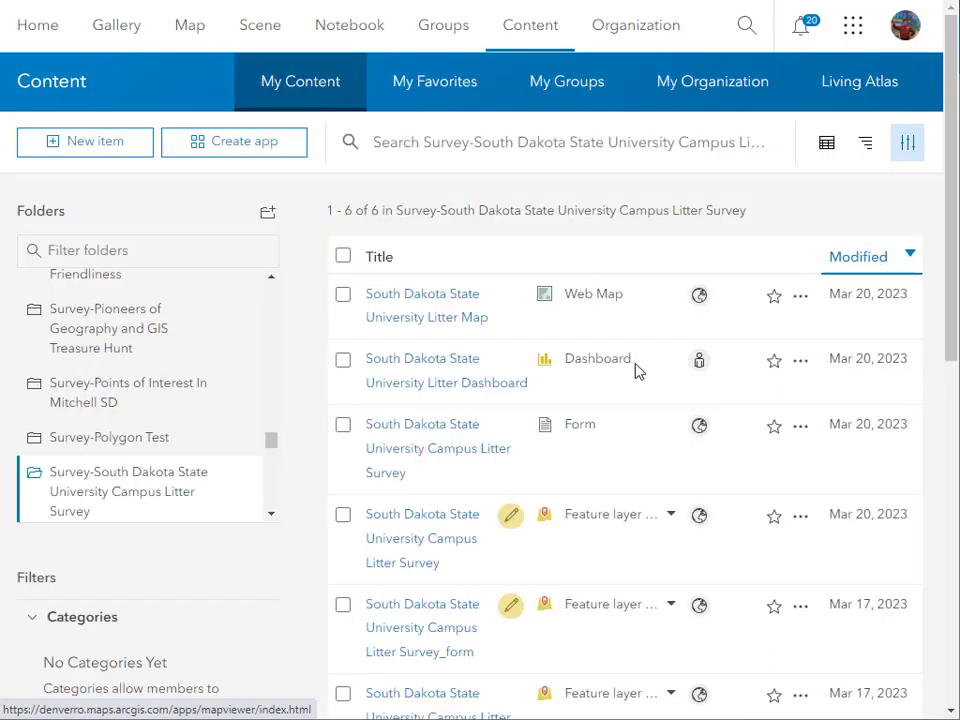
click(446, 394)
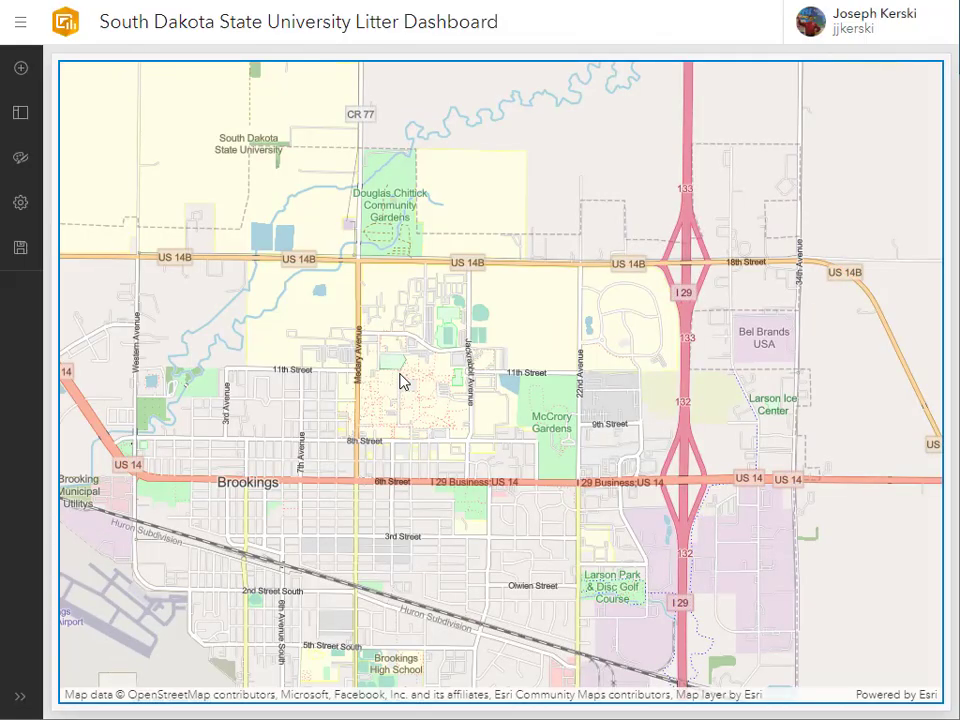
Step: Add an Indicator element to the right of the dashboard map, using the Campus Litter Survey - survey layer
click(21, 72)
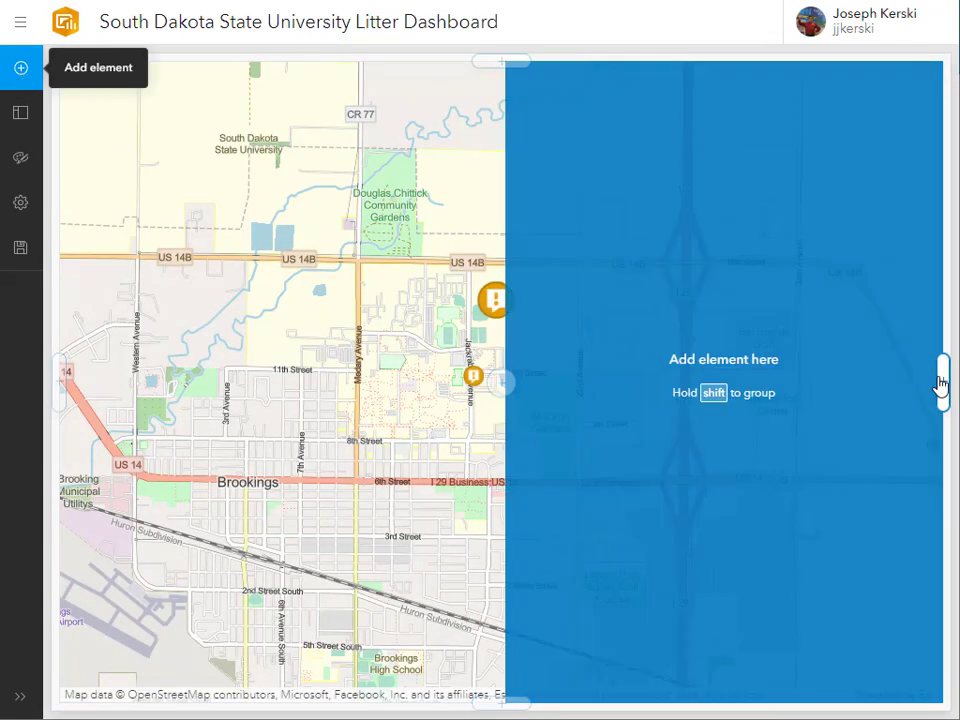
click(941, 381)
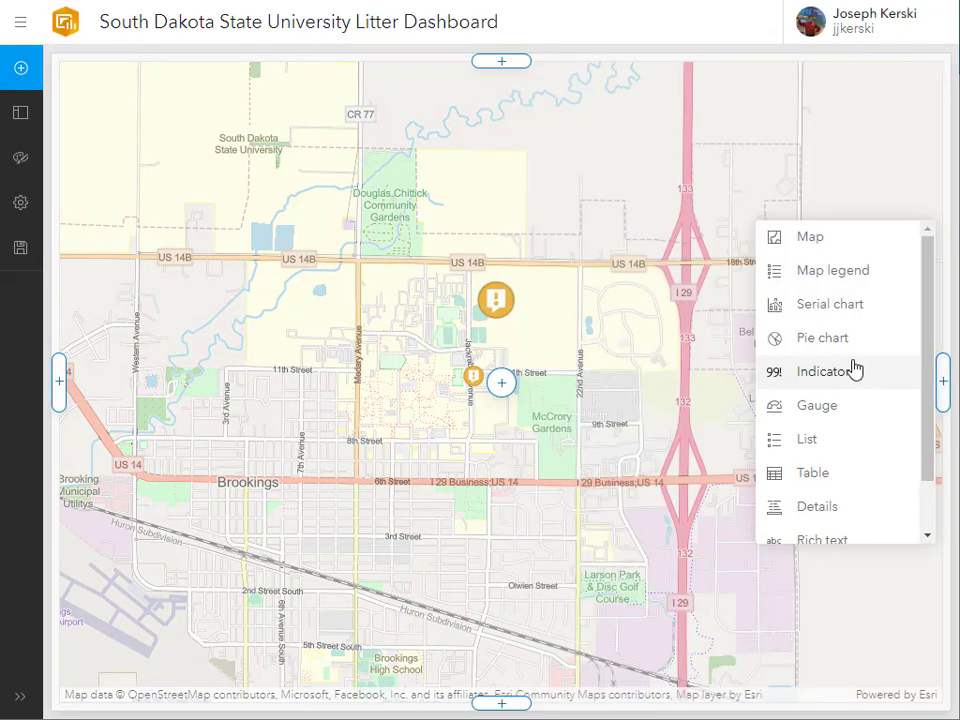
click(848, 371)
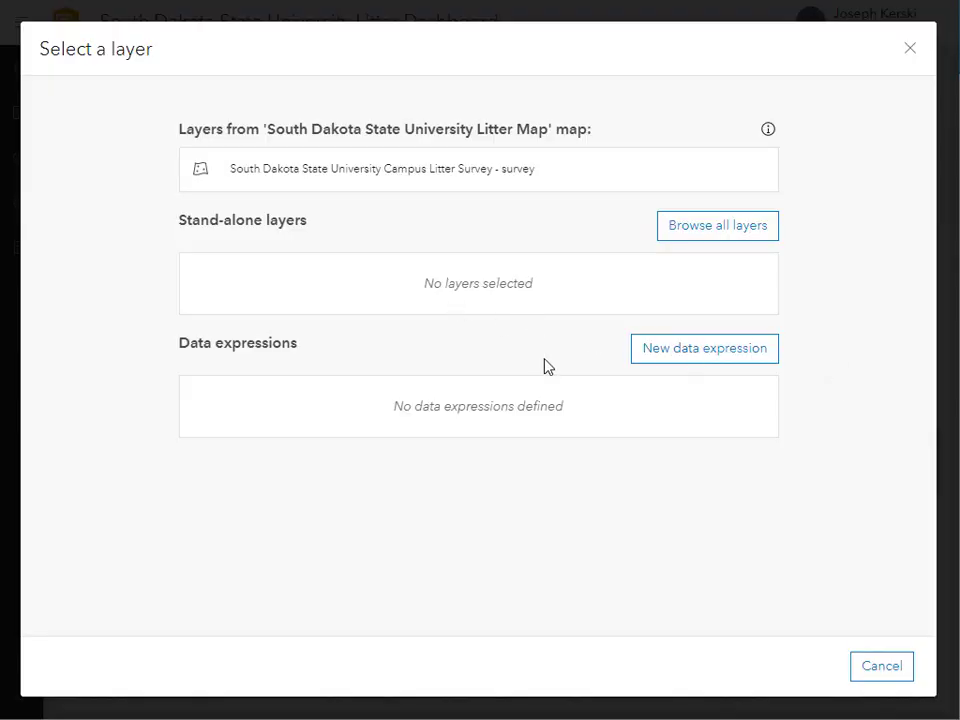
click(450, 182)
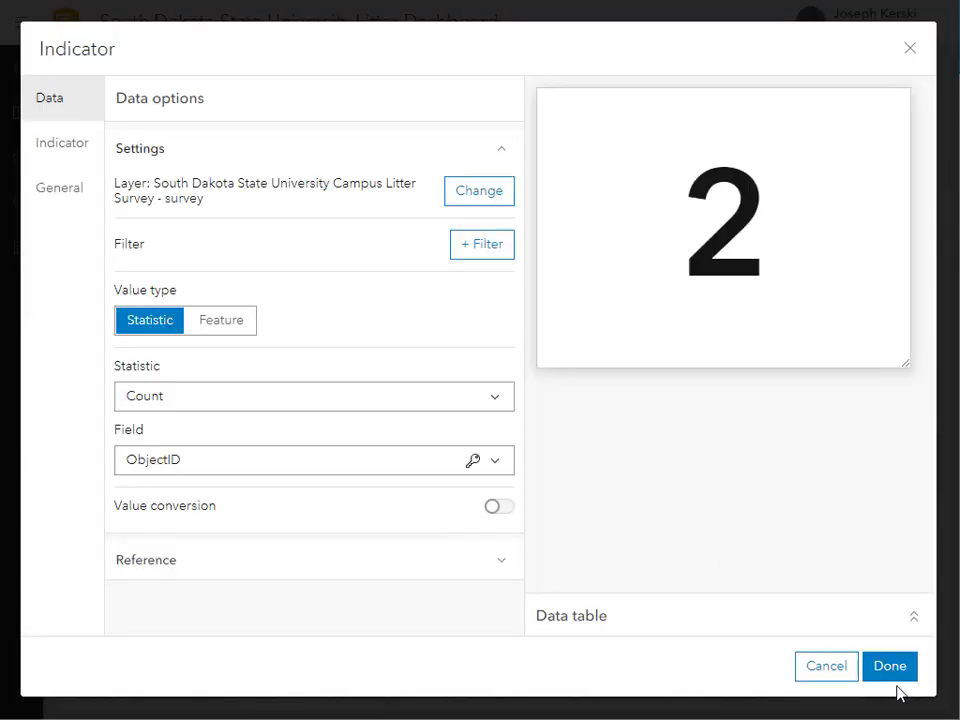
Step: Give the indicator the title "Total number of litter points surveyed:"
click(73, 160)
click(80, 198)
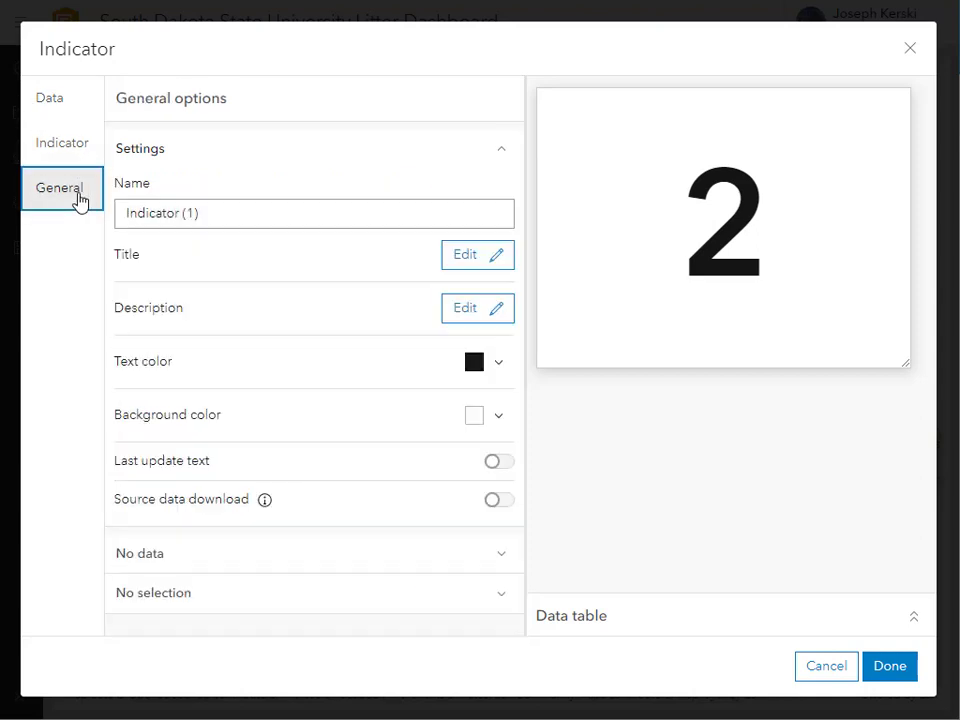
click(460, 256)
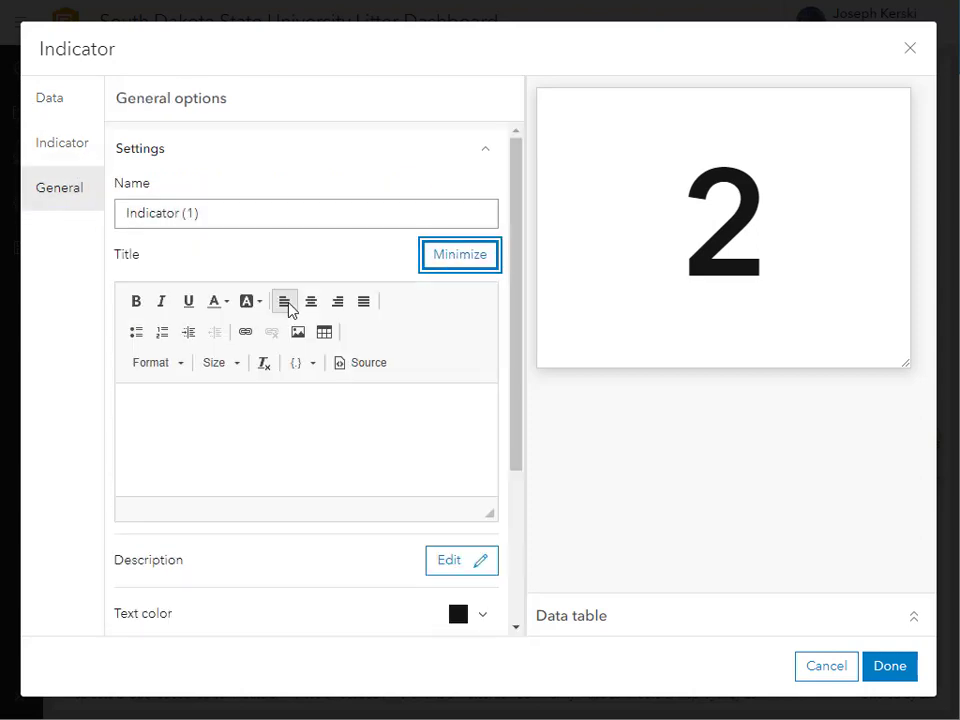
text(T)
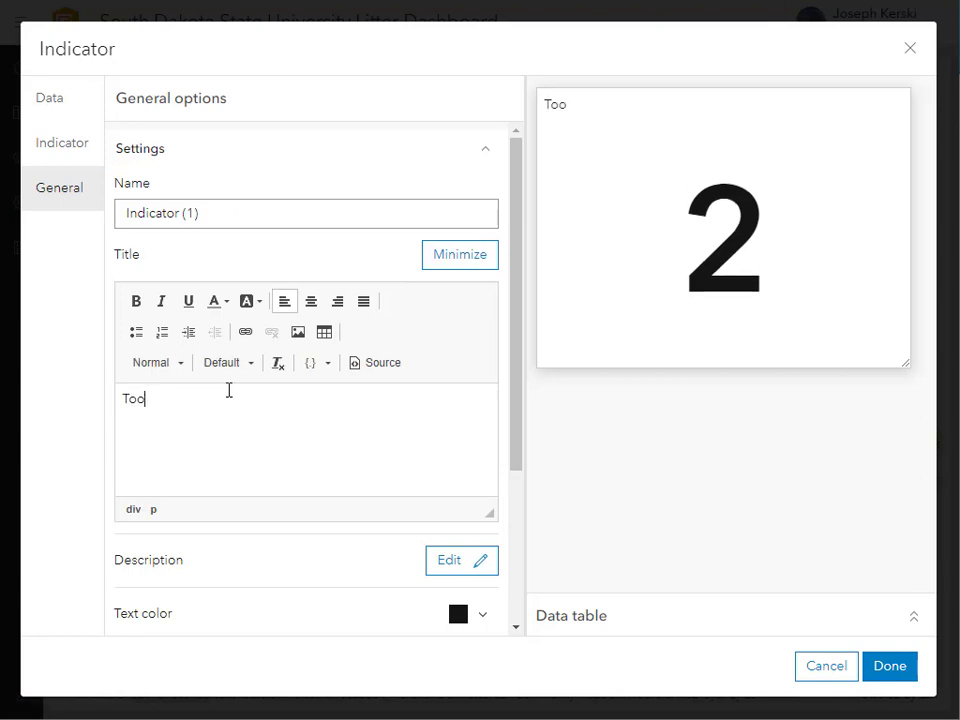
text(otal number of )
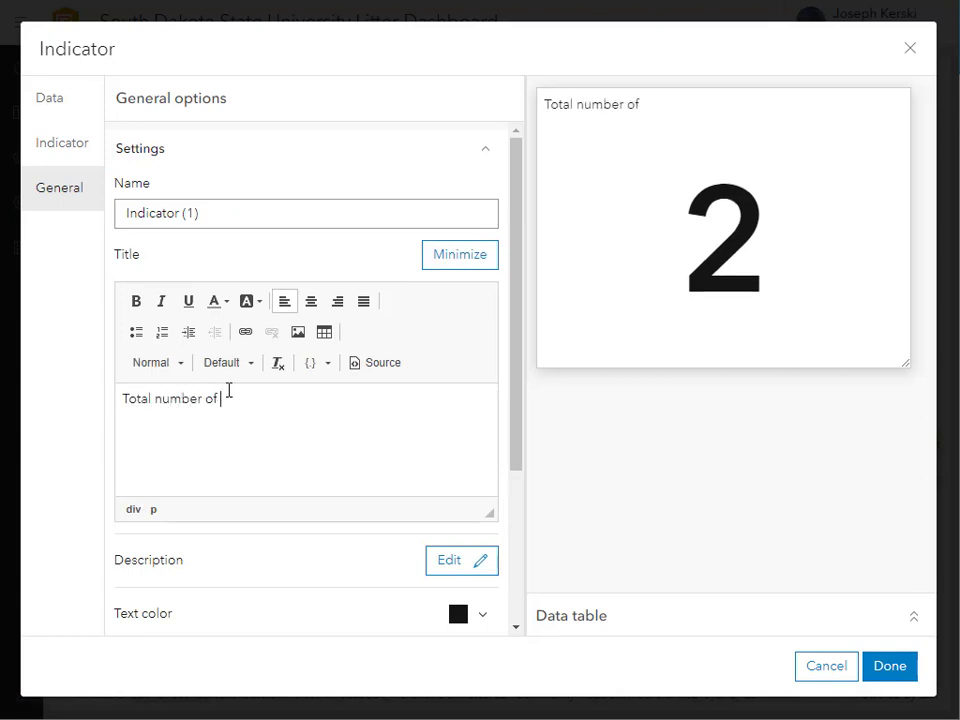
text(survey points added)
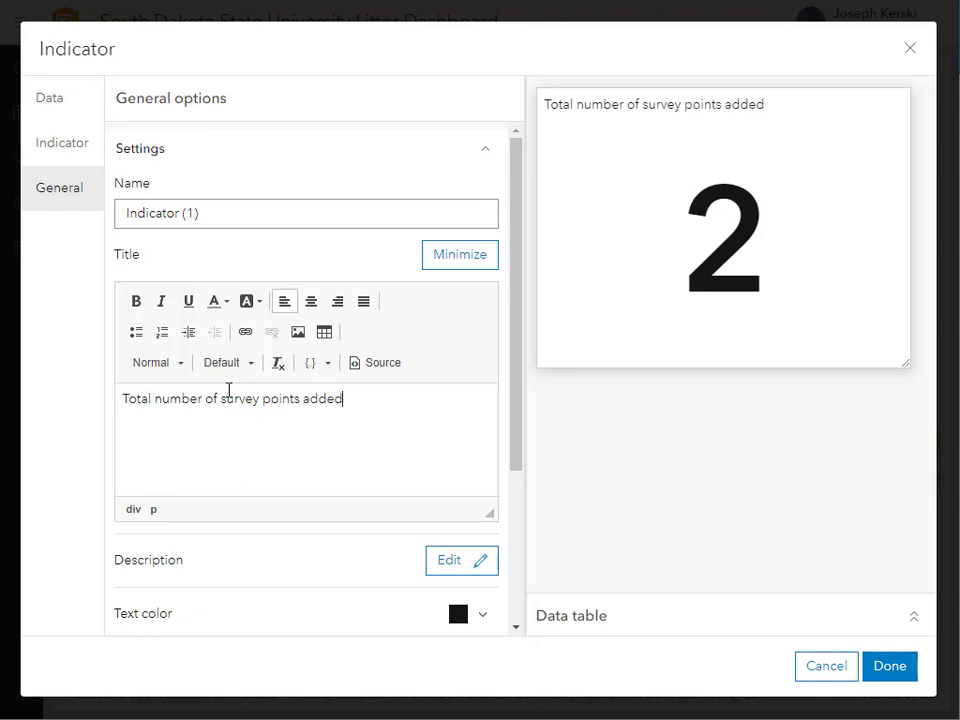
key(BackSpace)
key(BackSpace)
key(BackSpace)
key(BackSpace)
key(BackSpace)
key(BackSpace)
key(BackSpace)
key(BackSpace)
key(BackSpace)
key(BackSpace)
key(BackSpace)
key(BackSpace)
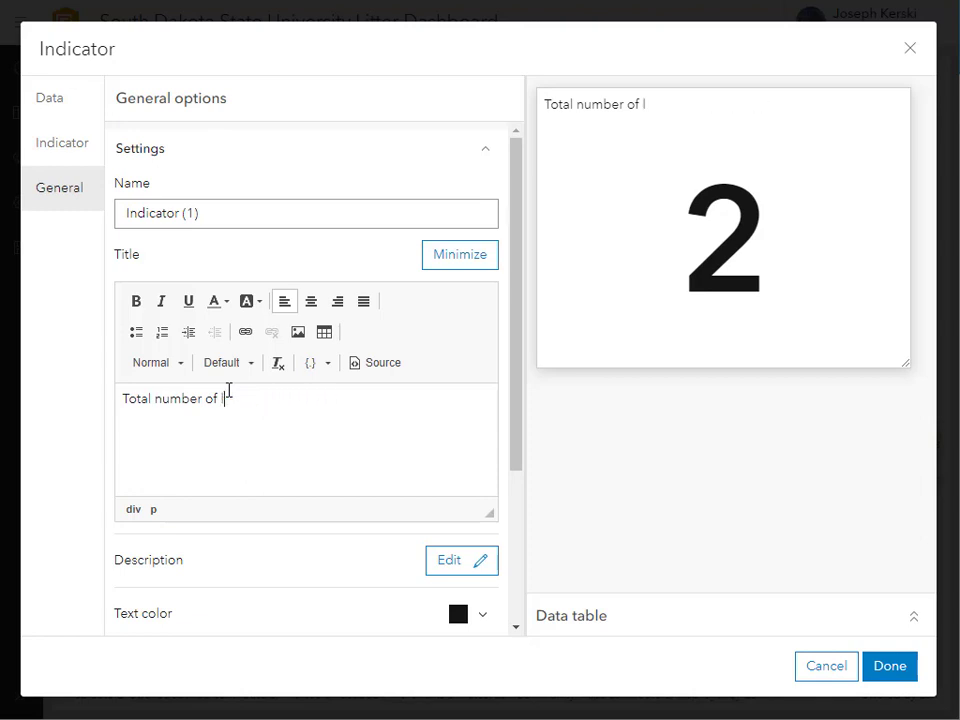
text(litter points adde)
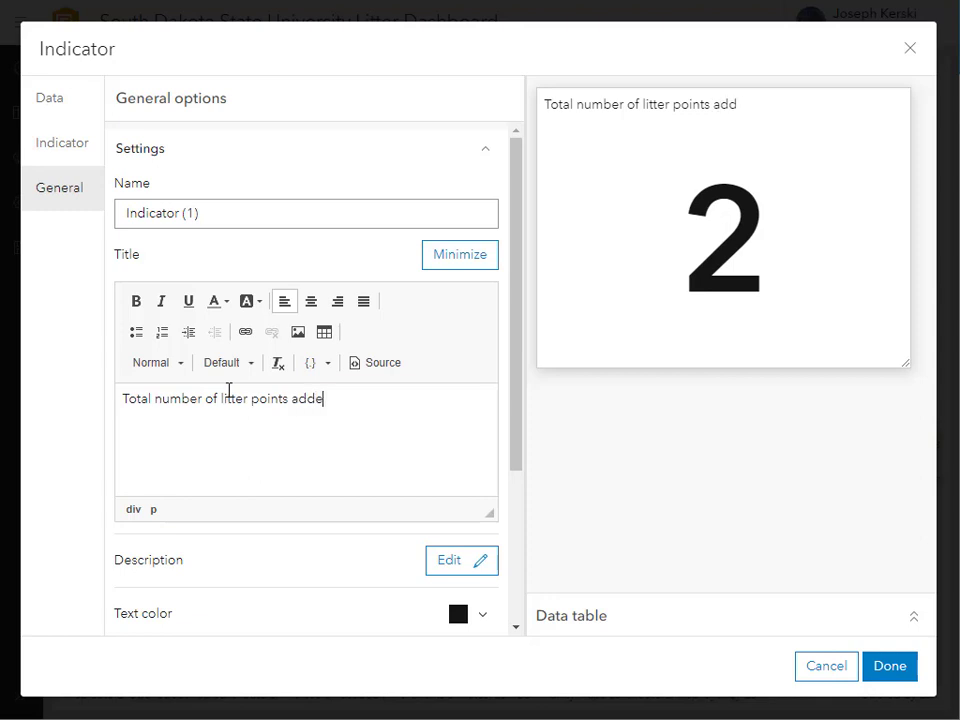
key(BackSpace)
key(BackSpace)
key(BackSpace)
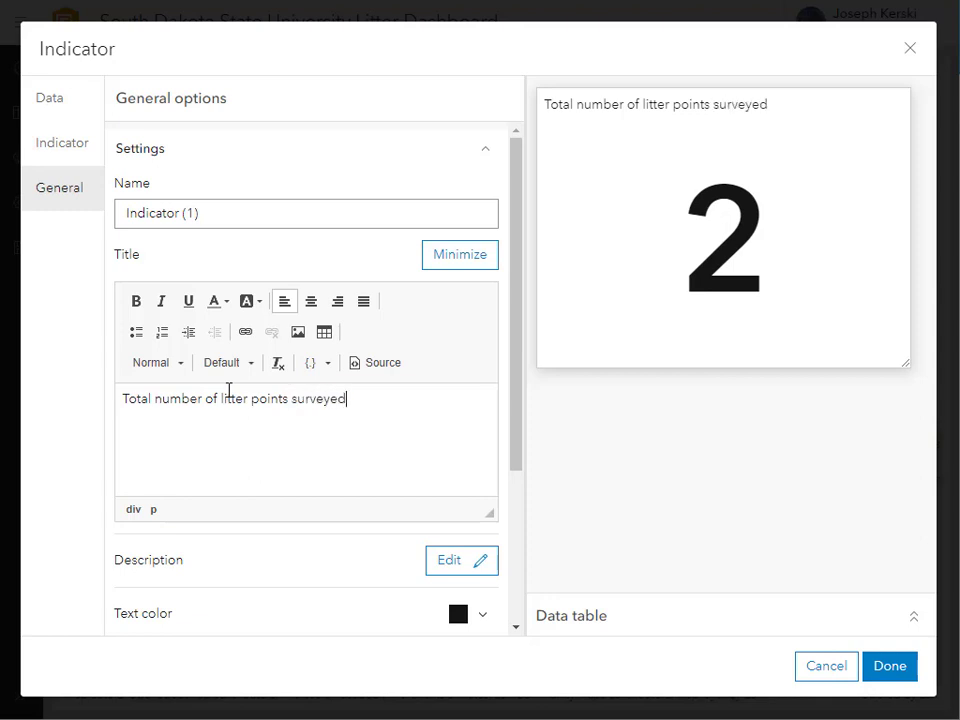
Step: Format the indicator's whole title as bold with a dark olive text color
triple_click(231, 399)
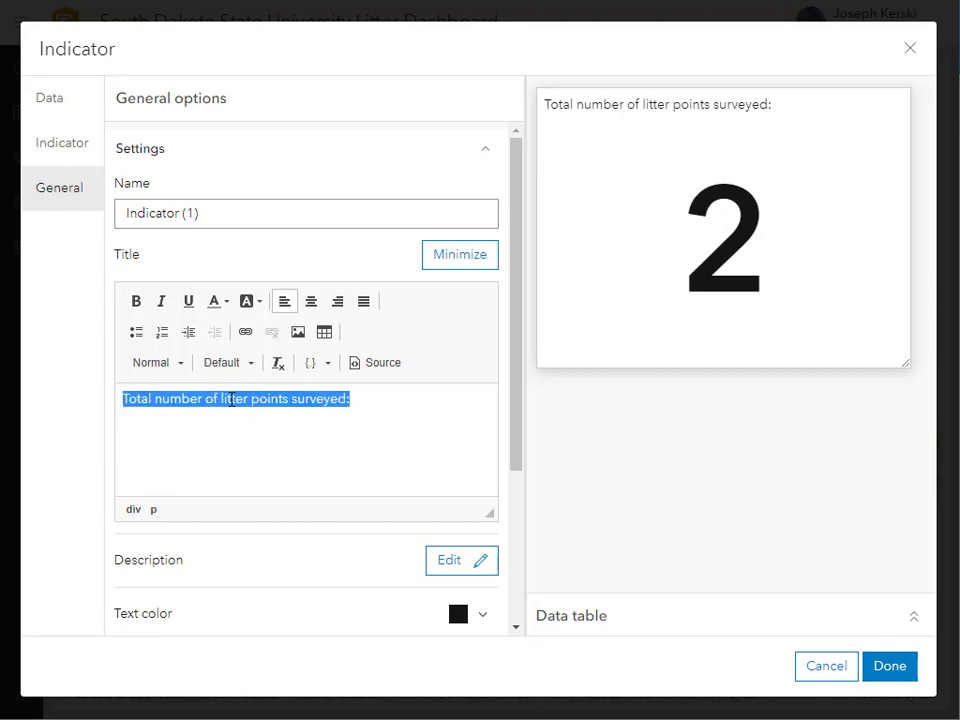
key(ctrl+b)
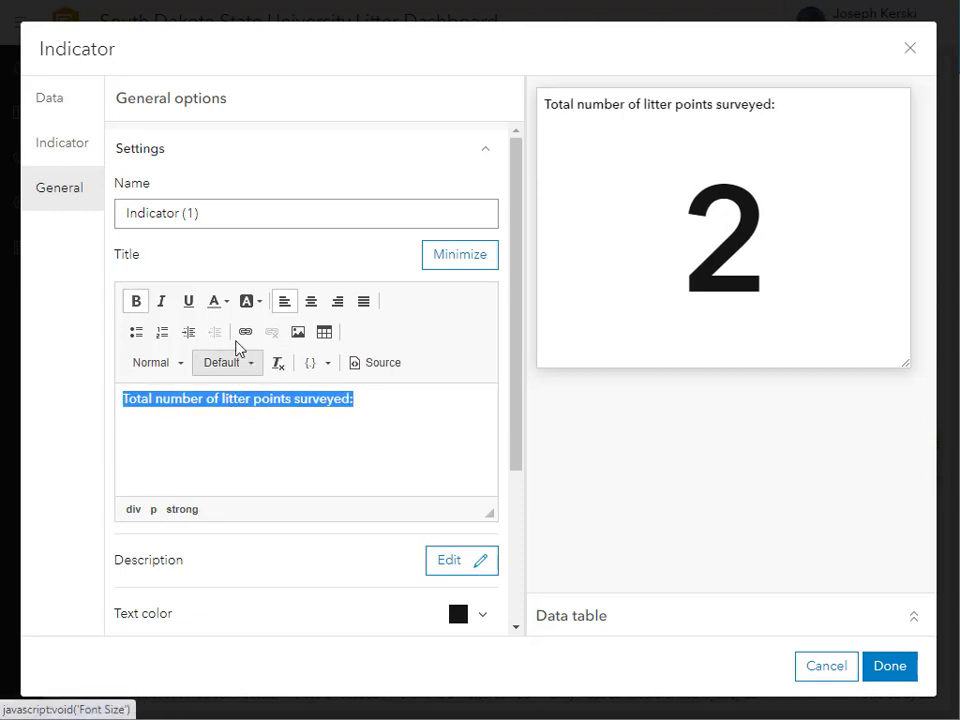
click(229, 302)
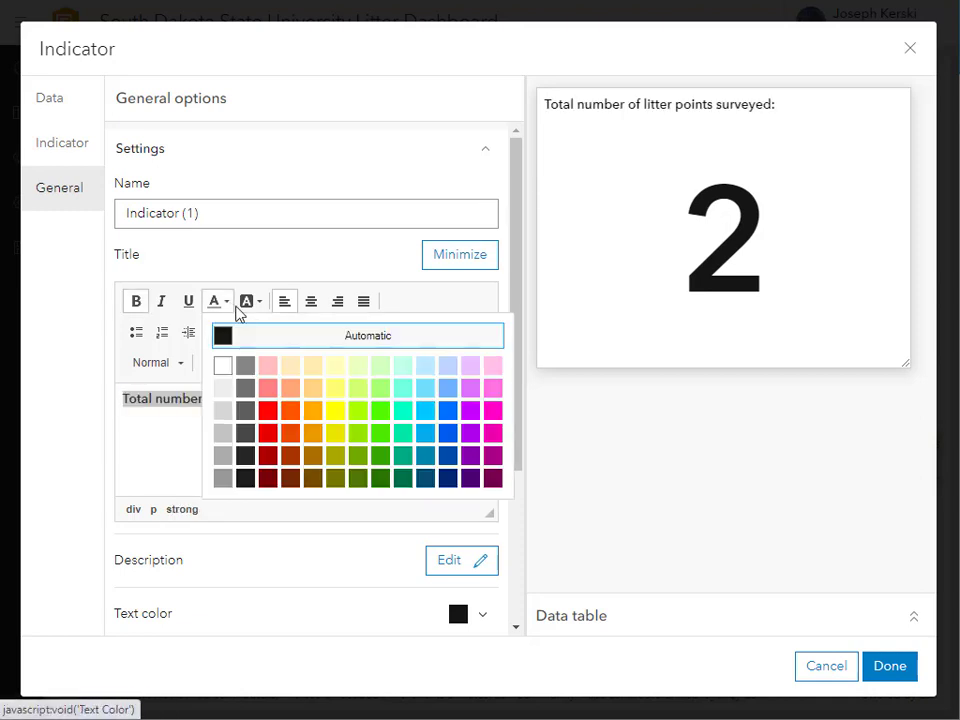
click(336, 481)
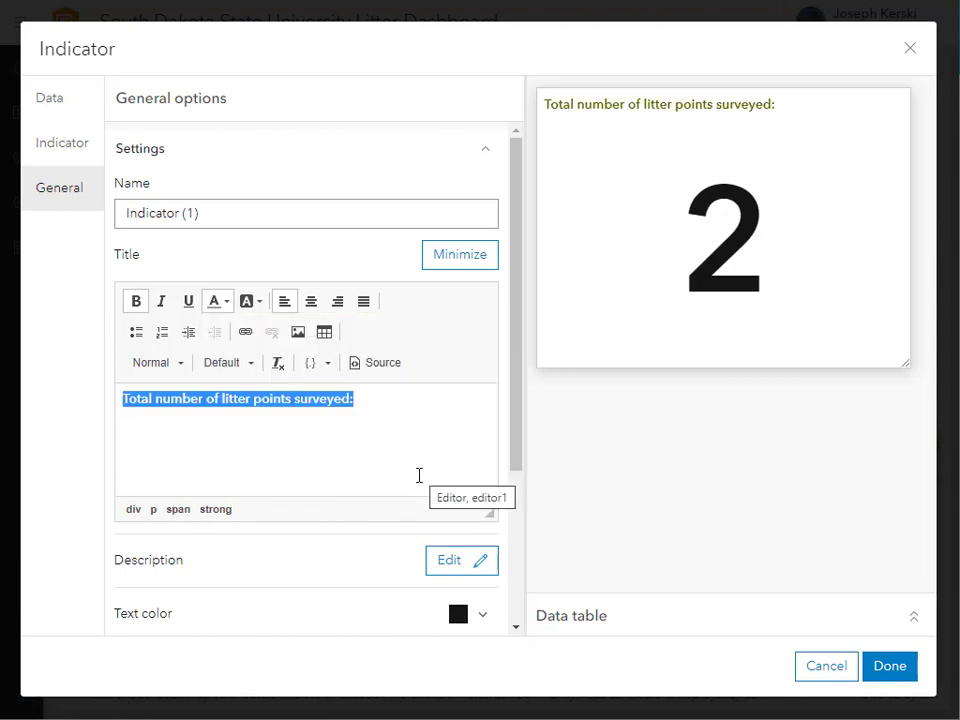
Step: Set the indicator's general text color to green #599459 and finish the indicator
click(457, 615)
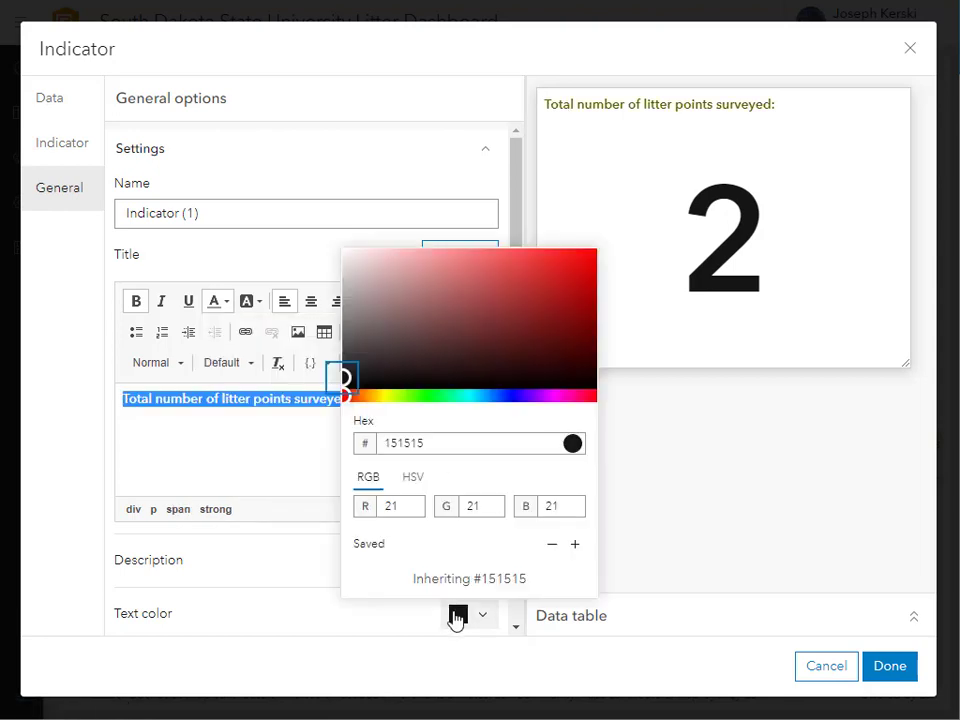
click(428, 395)
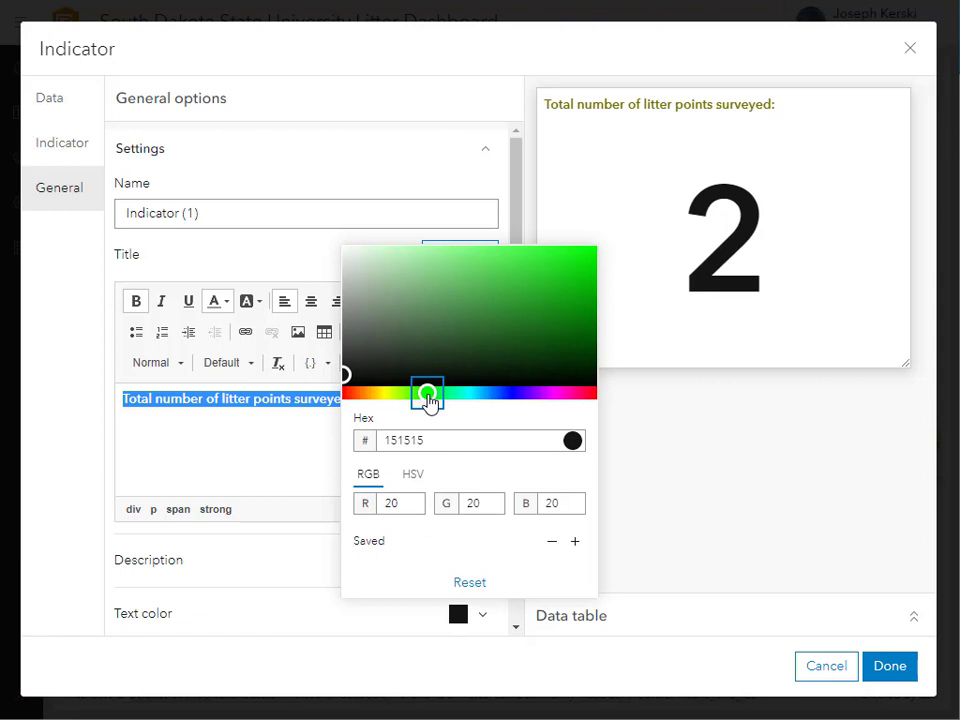
click(435, 324)
click(444, 305)
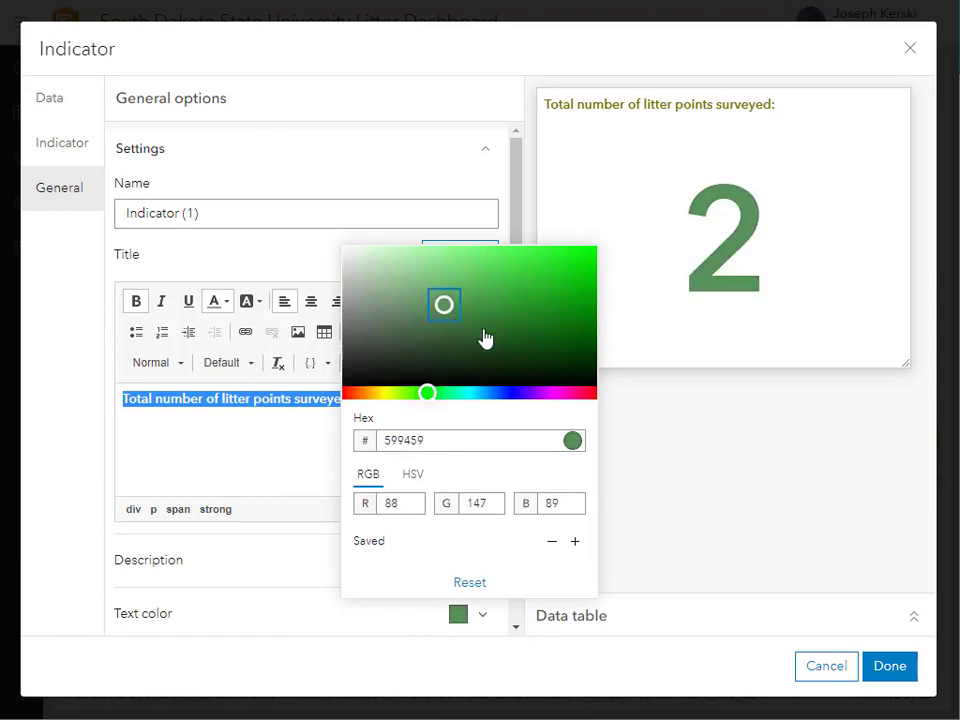
click(886, 670)
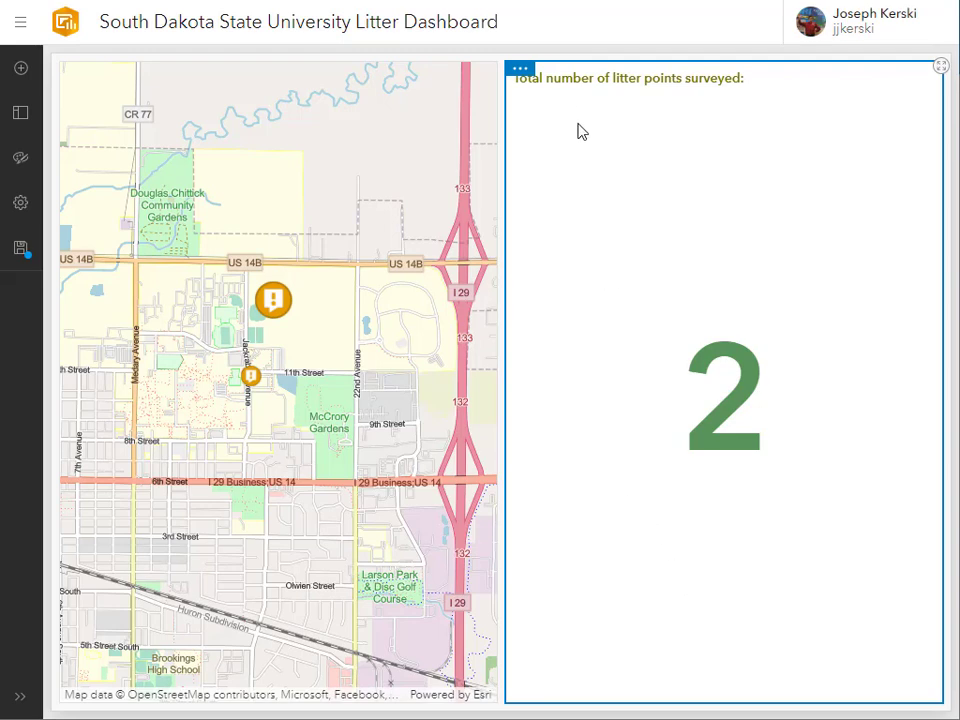
Step: Add a Pie chart element above the litter points indicator, using the South Dakota State University Campus Litter Survey - survey layer
click(28, 74)
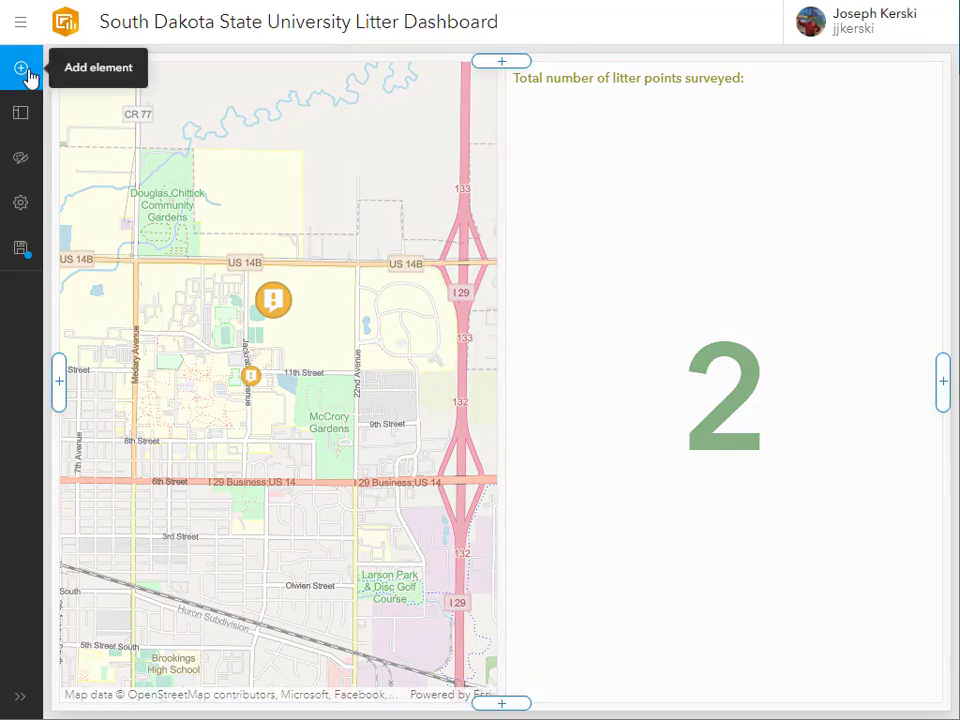
click(24, 76)
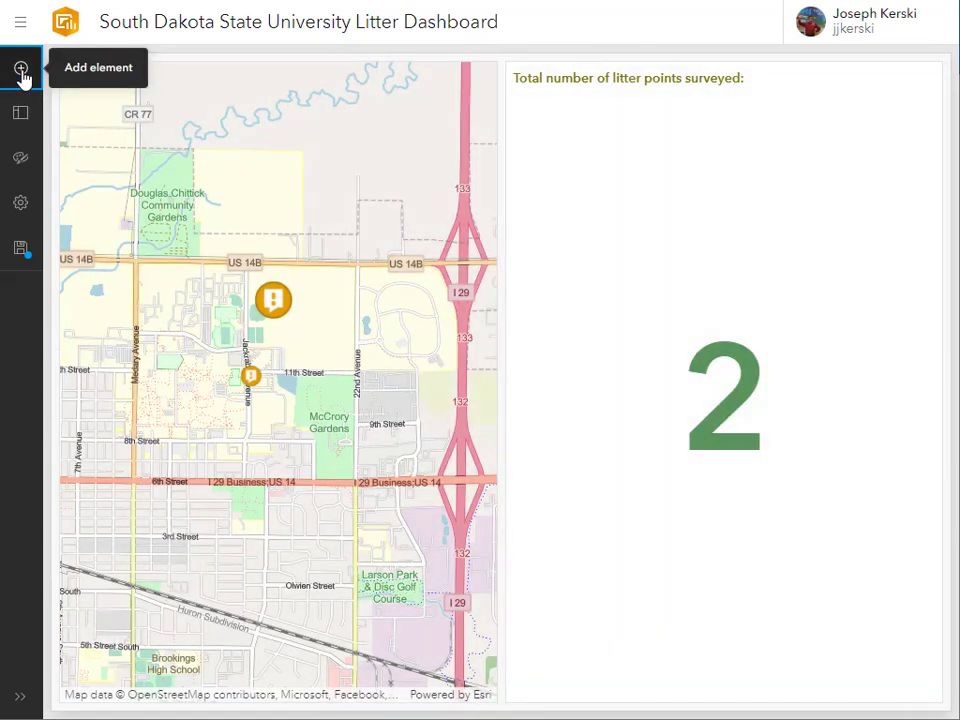
click(23, 76)
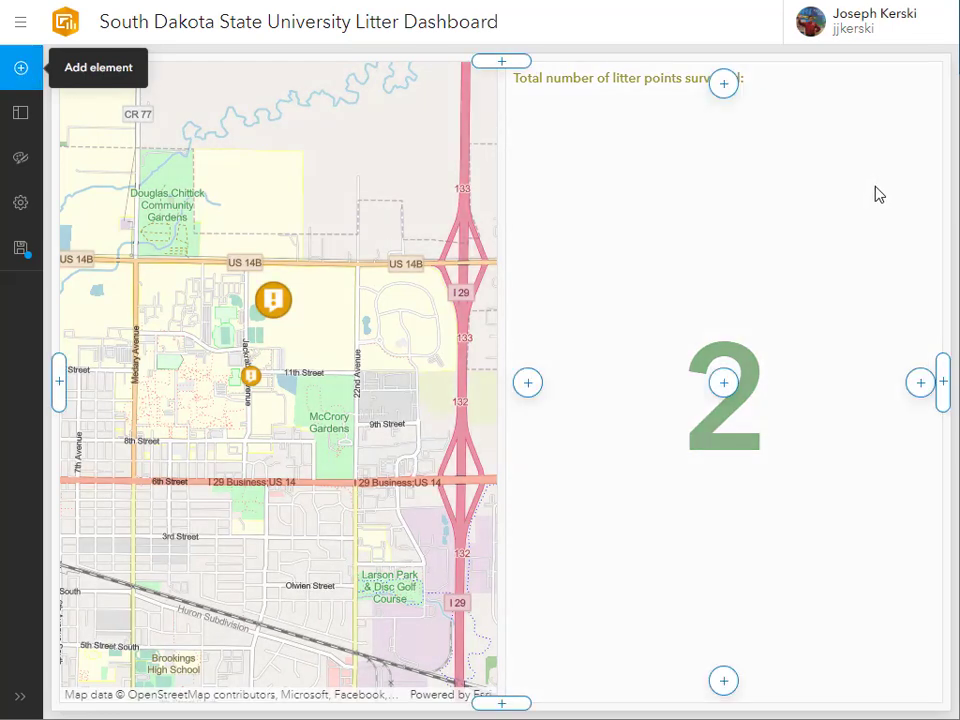
click(724, 83)
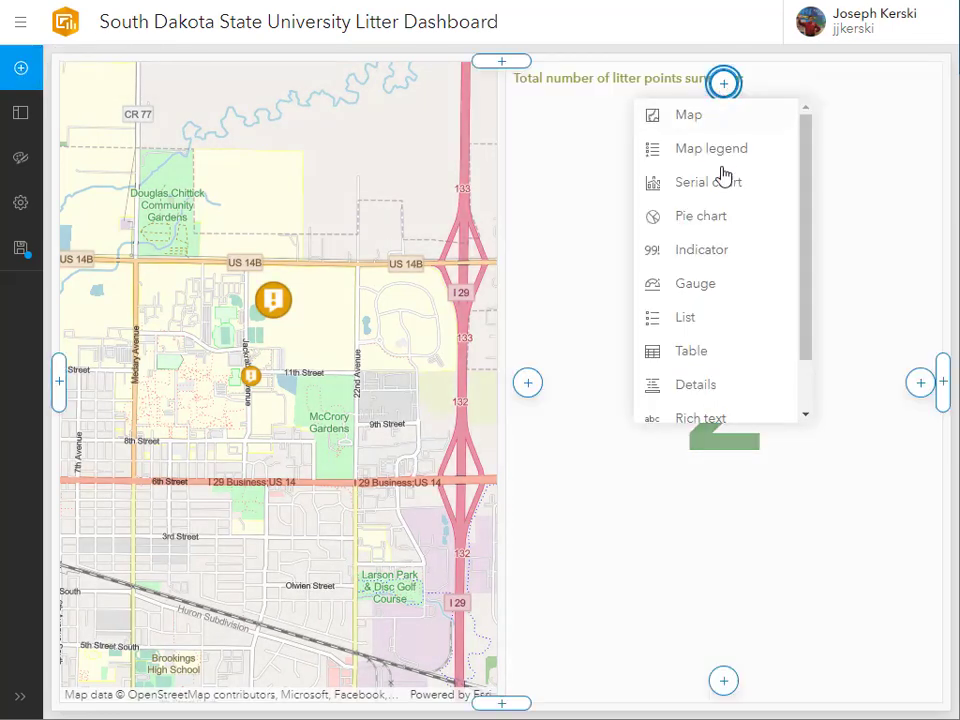
click(716, 221)
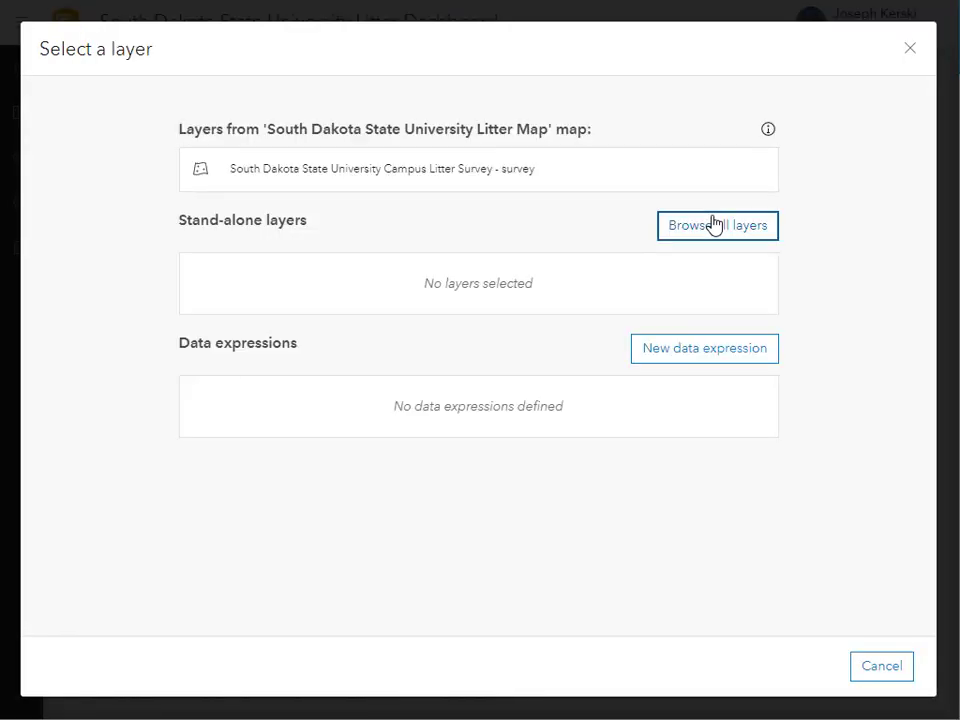
click(393, 176)
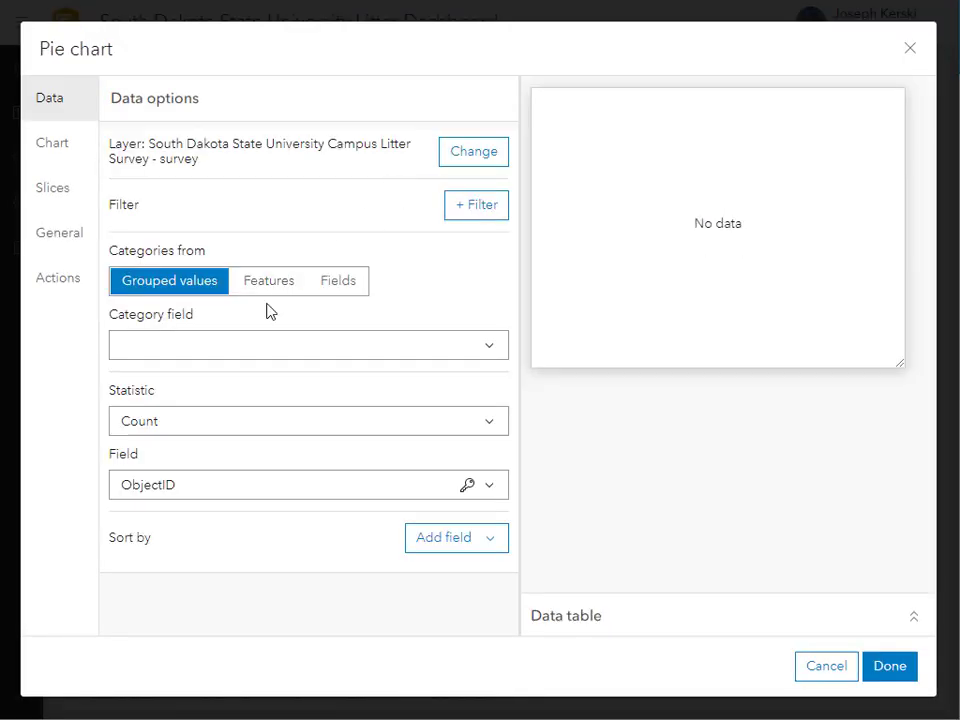
Step: Set the pie chart's category field to "Tick all the types of litter found here", finish it, and make the indicator below slightly taller
click(248, 353)
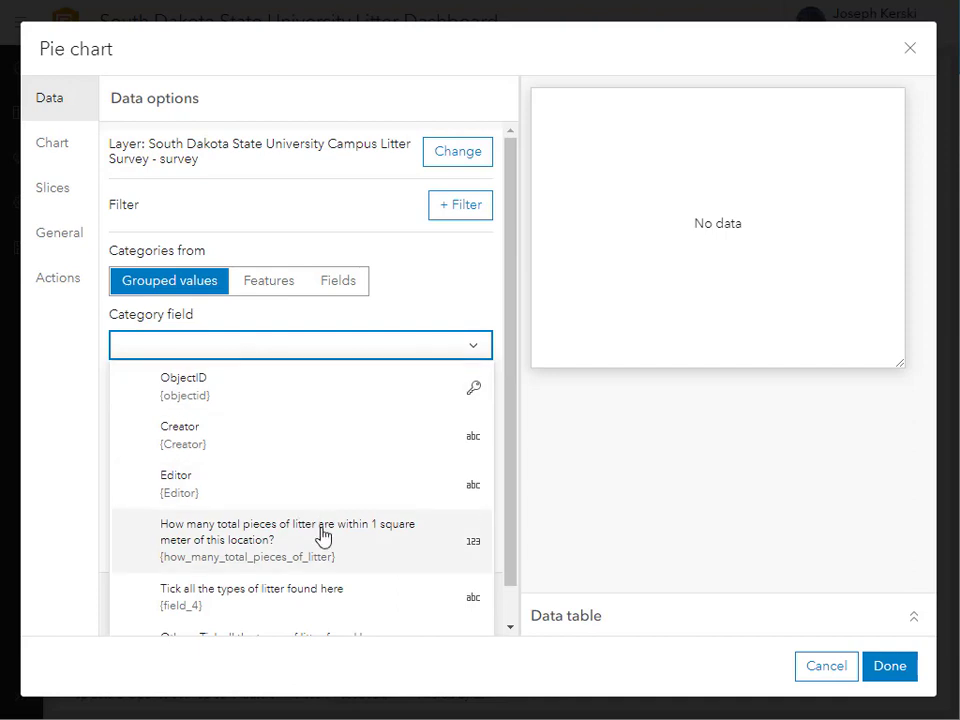
scroll(322, 537, down, 1)
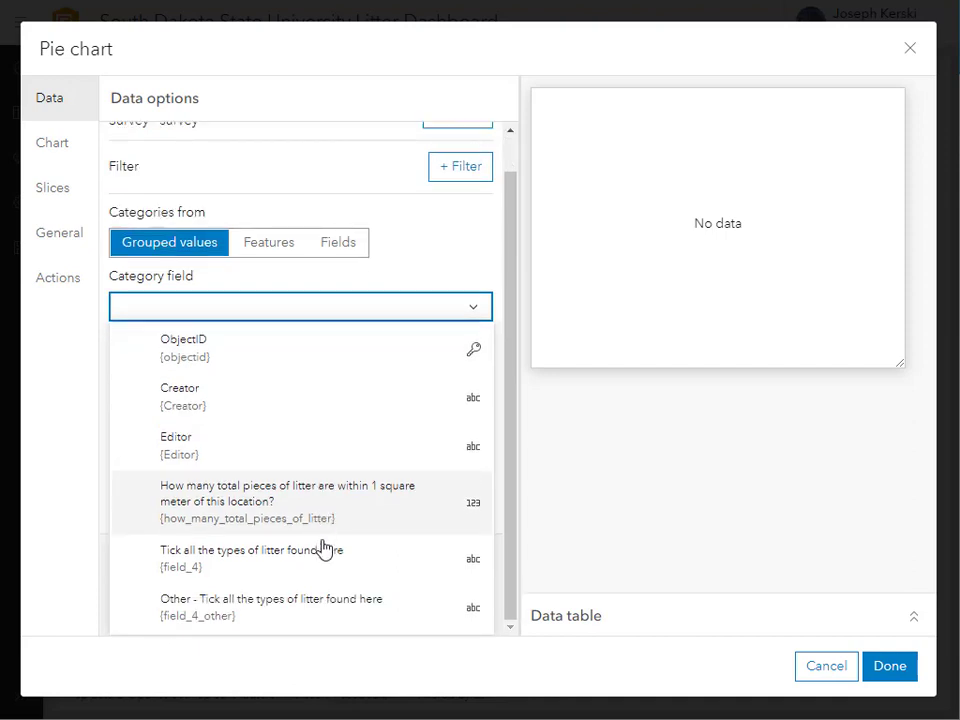
click(321, 550)
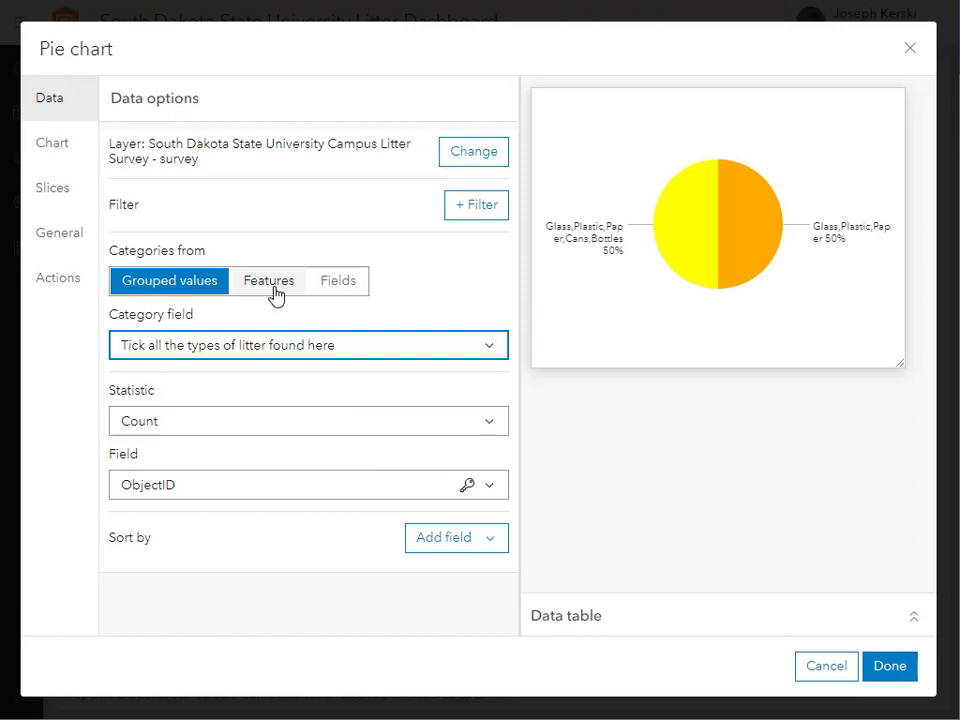
click(880, 667)
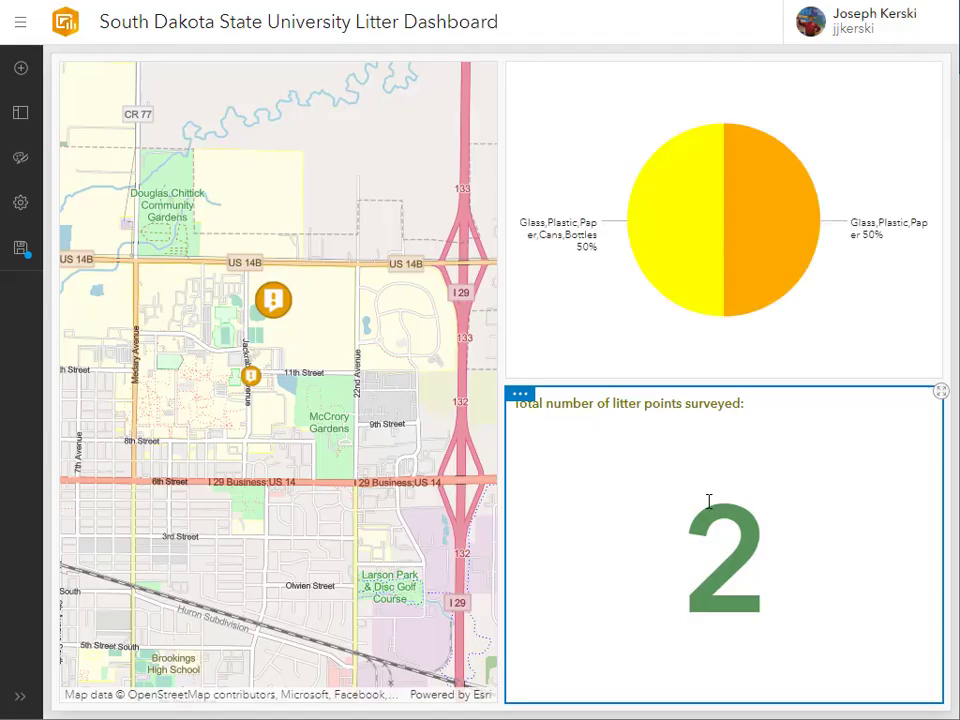
drag(705, 381, 681, 333)
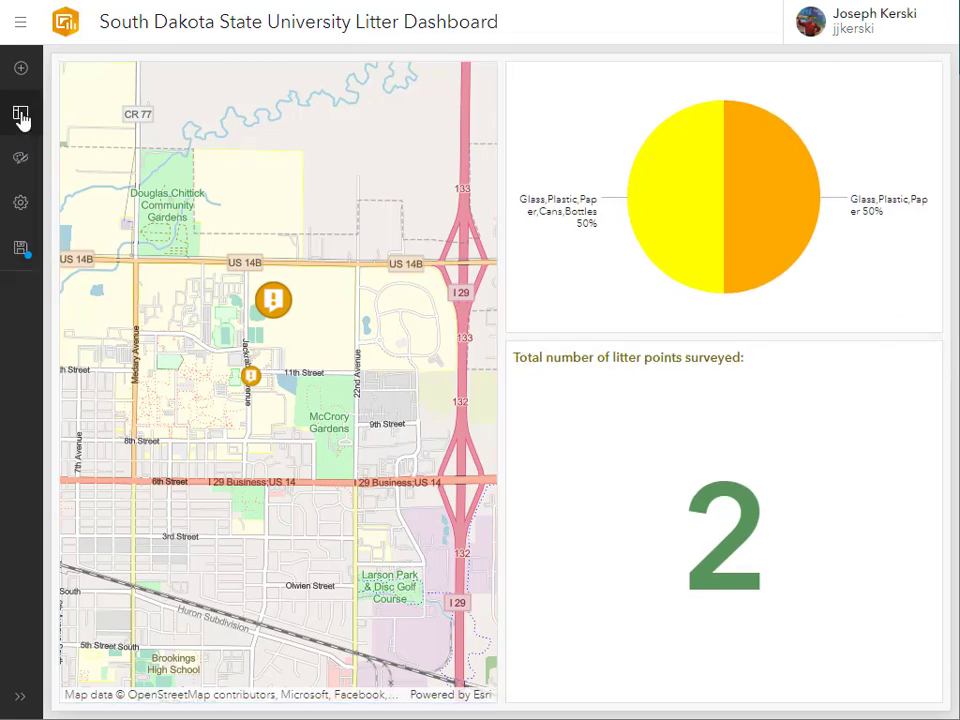
Step: Add a Serial chart element below the litter points indicator, using the Campus Litter Survey - survey layer
click(21, 72)
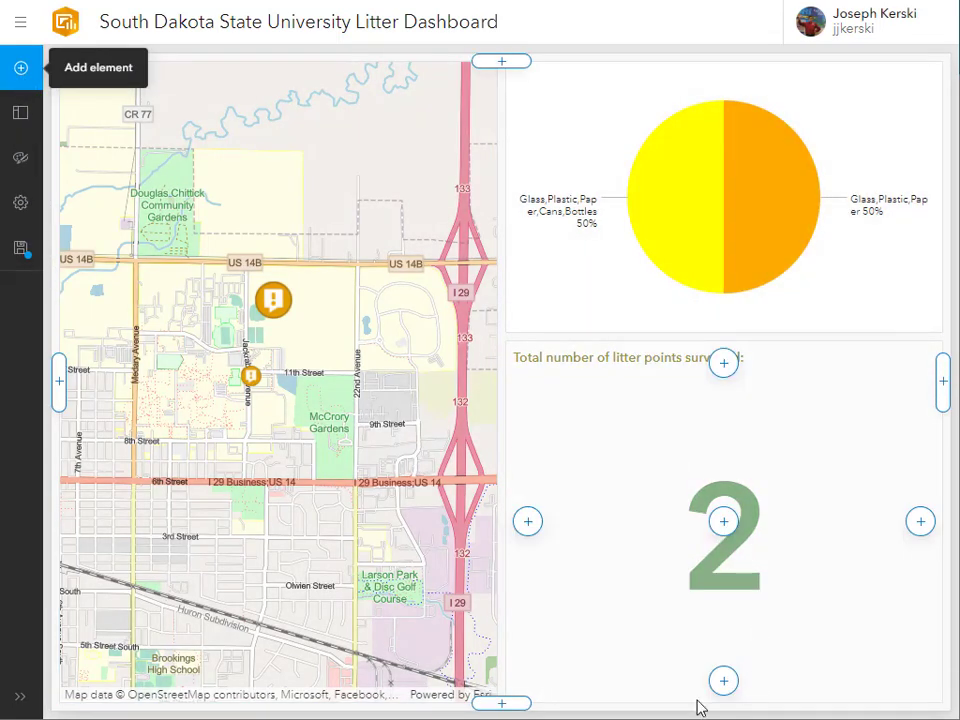
click(715, 686)
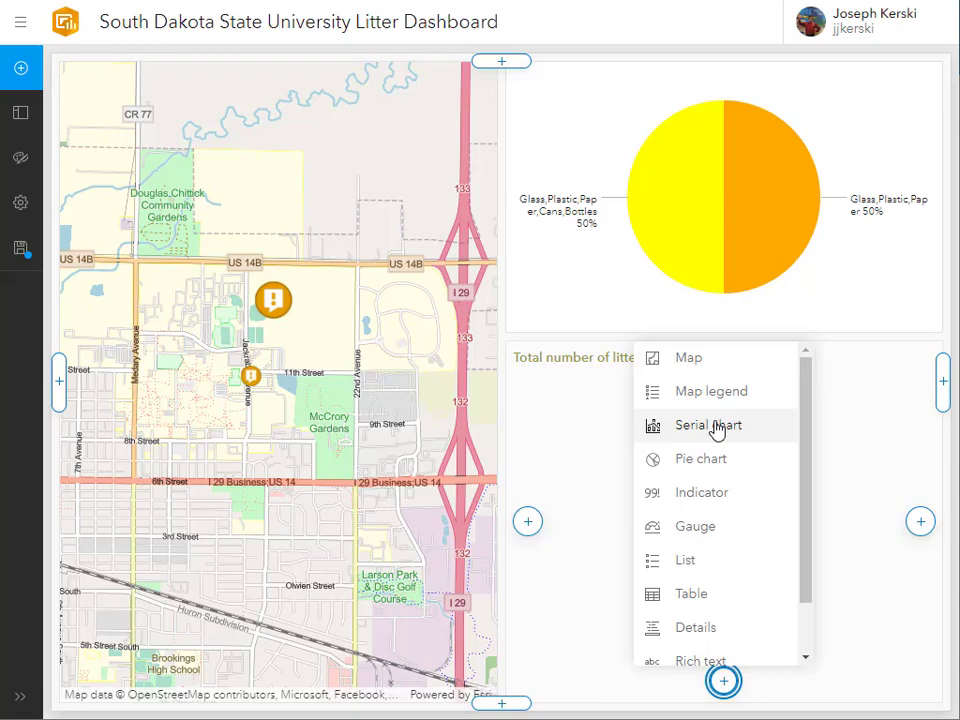
click(716, 430)
click(420, 171)
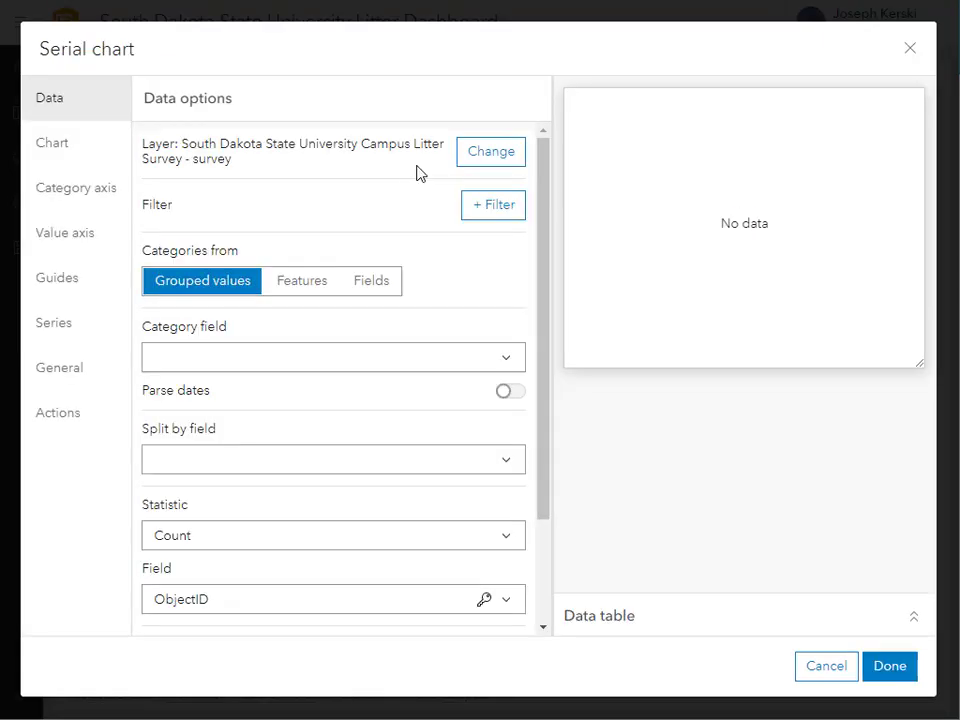
Step: Set the serial chart's category field to "How many total pieces of litter are within 1 square meter of this location?"
click(278, 366)
scroll(364, 516, down, 1)
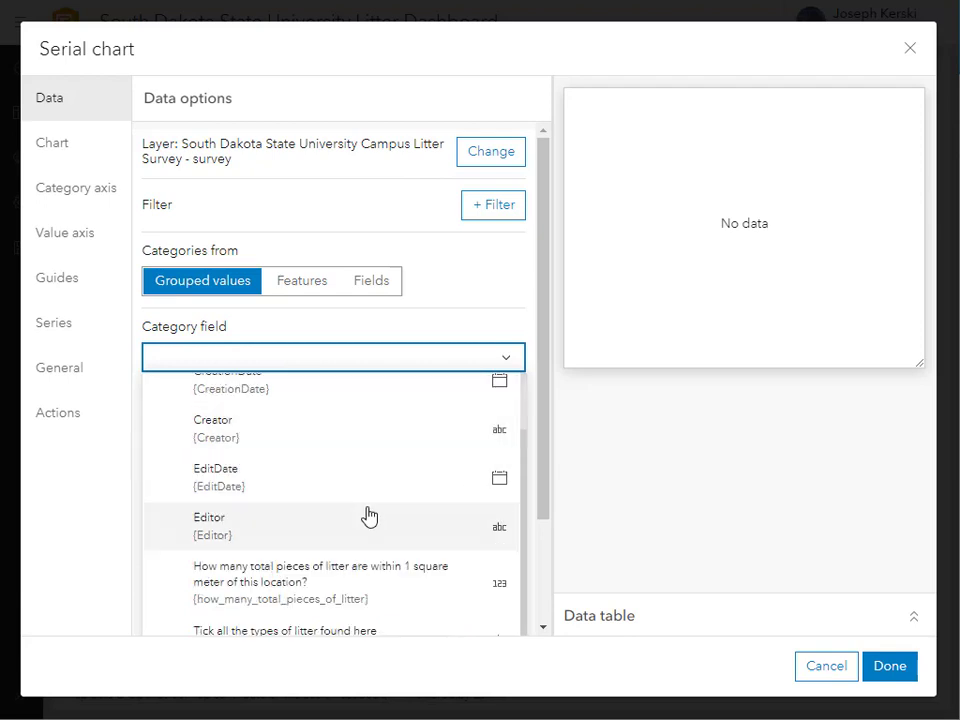
scroll(364, 583, up, 1)
scroll(364, 586, down, 1)
click(362, 585)
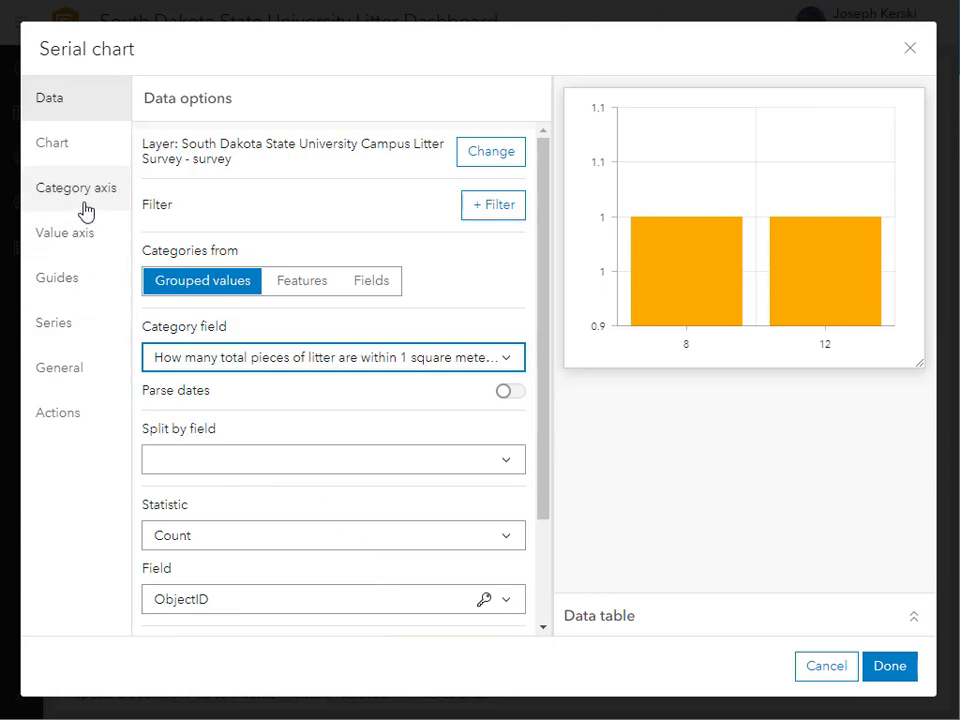
Step: Title the serial chart's value axis "Frequency" and finish the chart
click(84, 384)
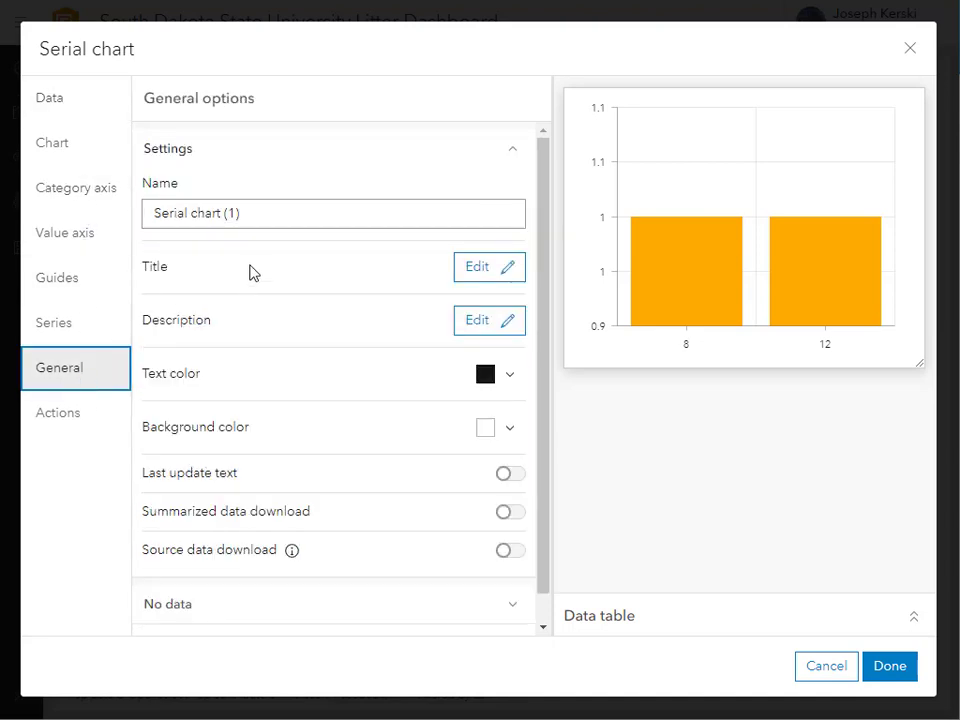
click(80, 256)
click(191, 215)
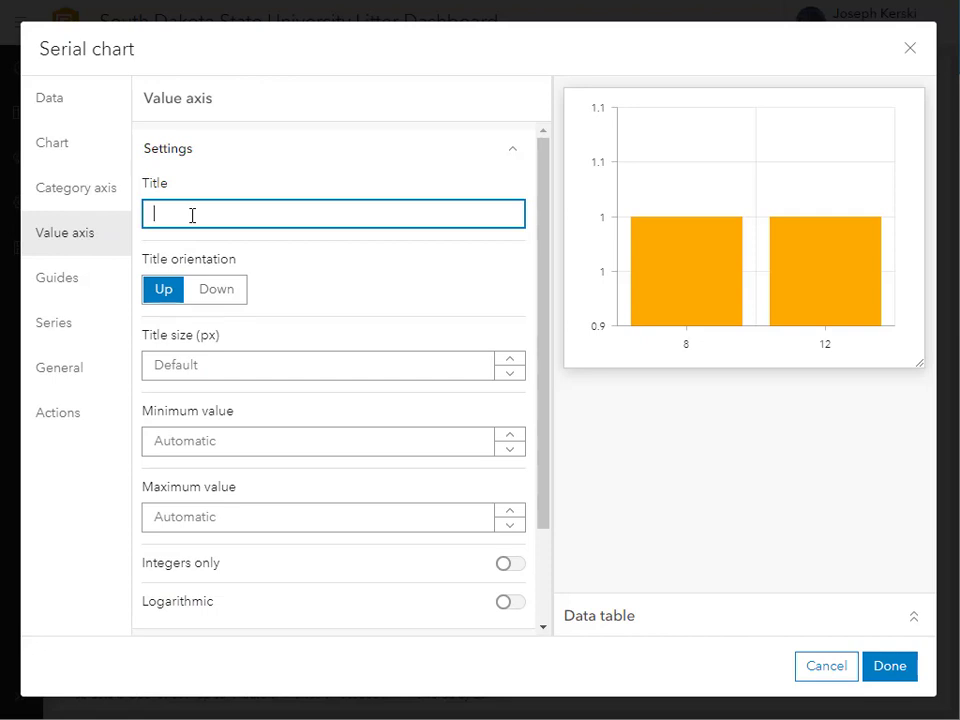
text(Frequency)
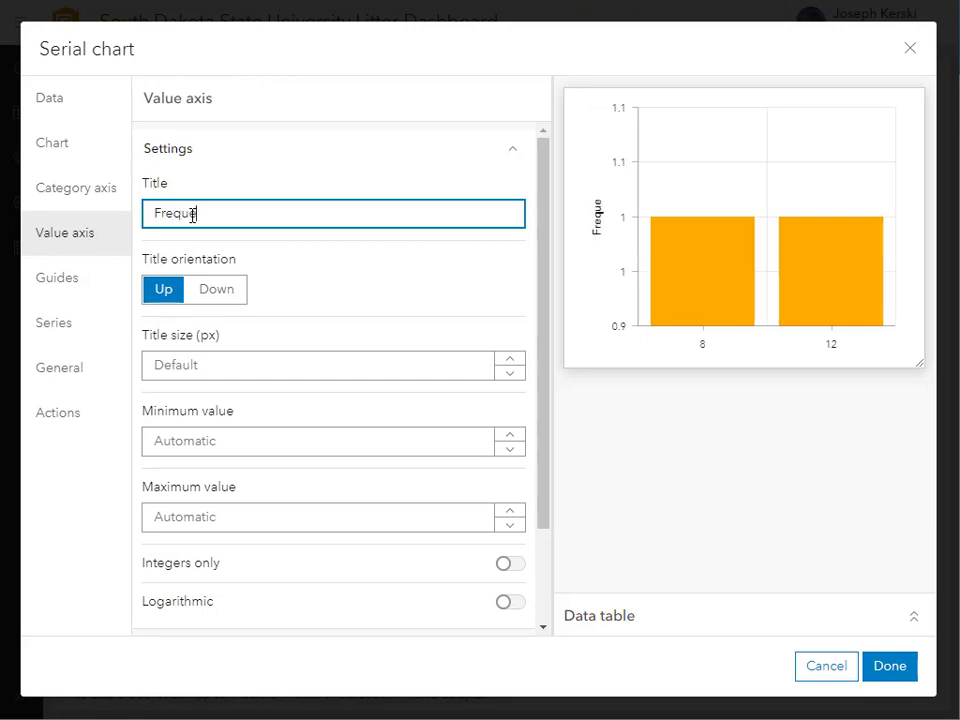
click(889, 665)
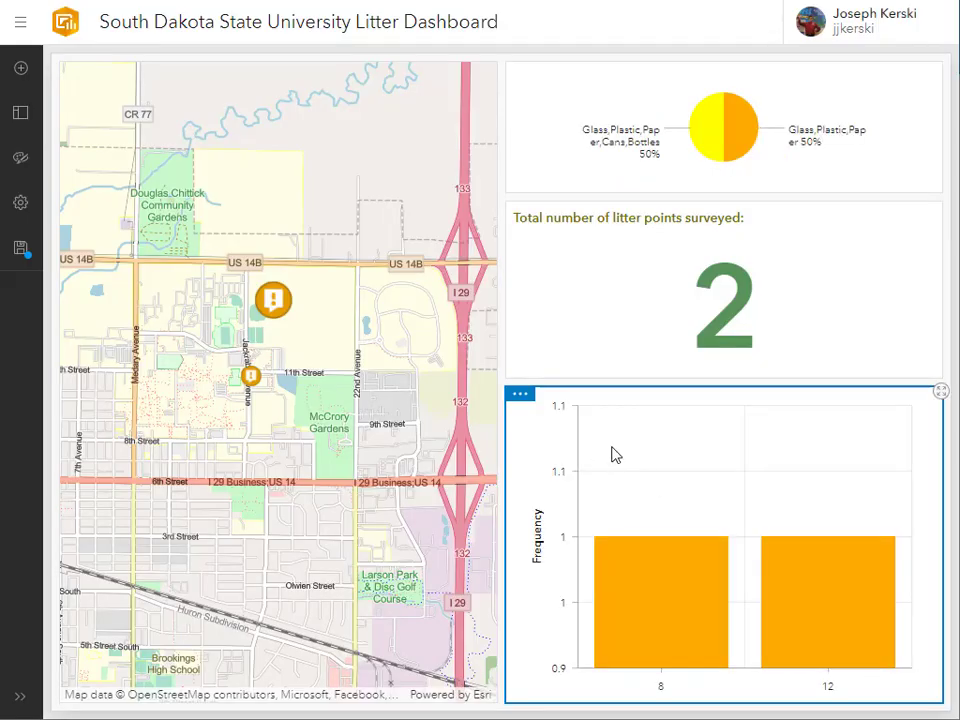
Step: Reconfigure the serial chart with the category axis title "Number of pieces of litter" and apply the change
mouse_move(525, 407)
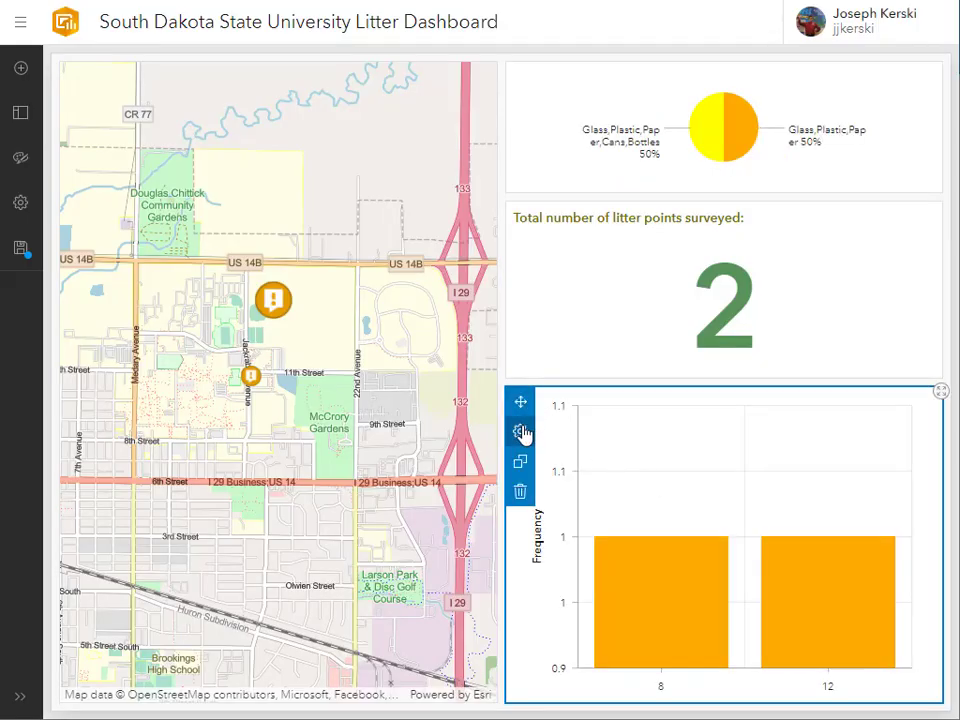
click(521, 431)
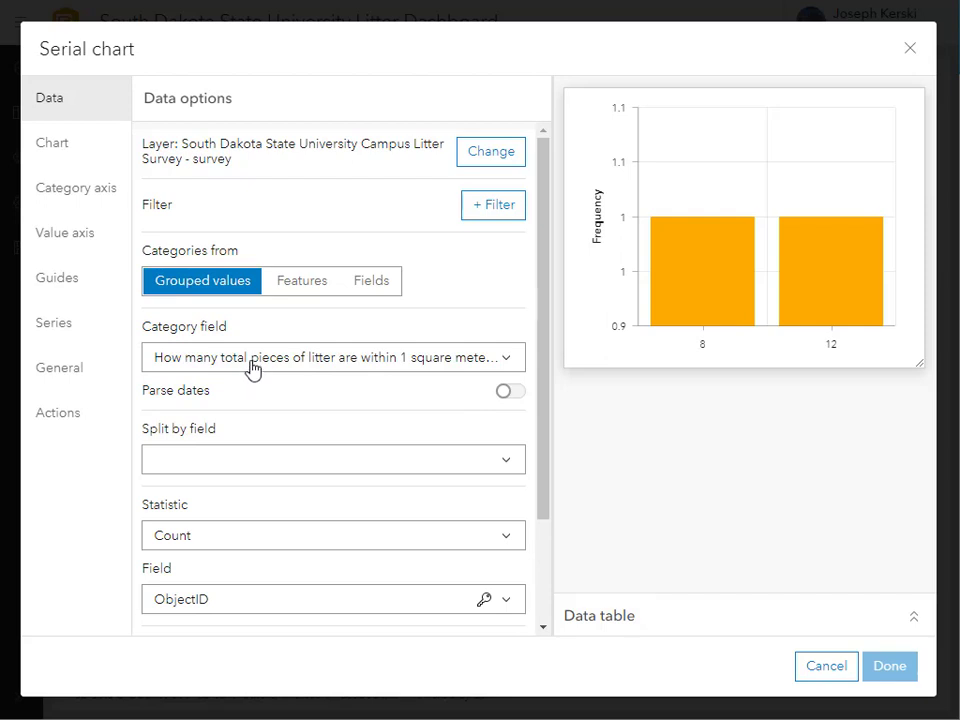
click(87, 229)
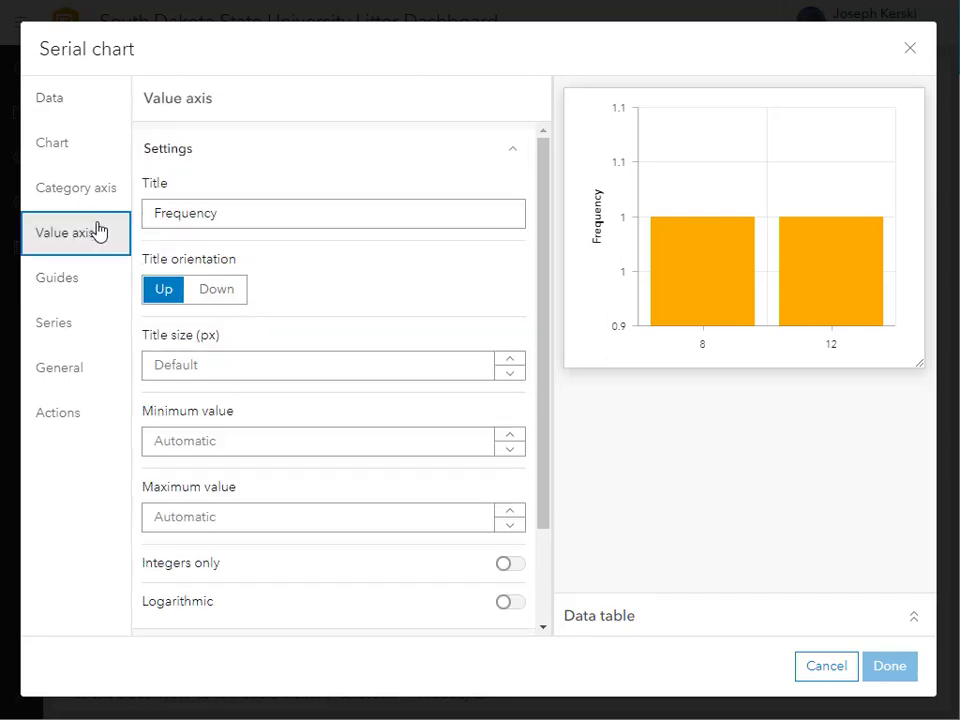
click(86, 196)
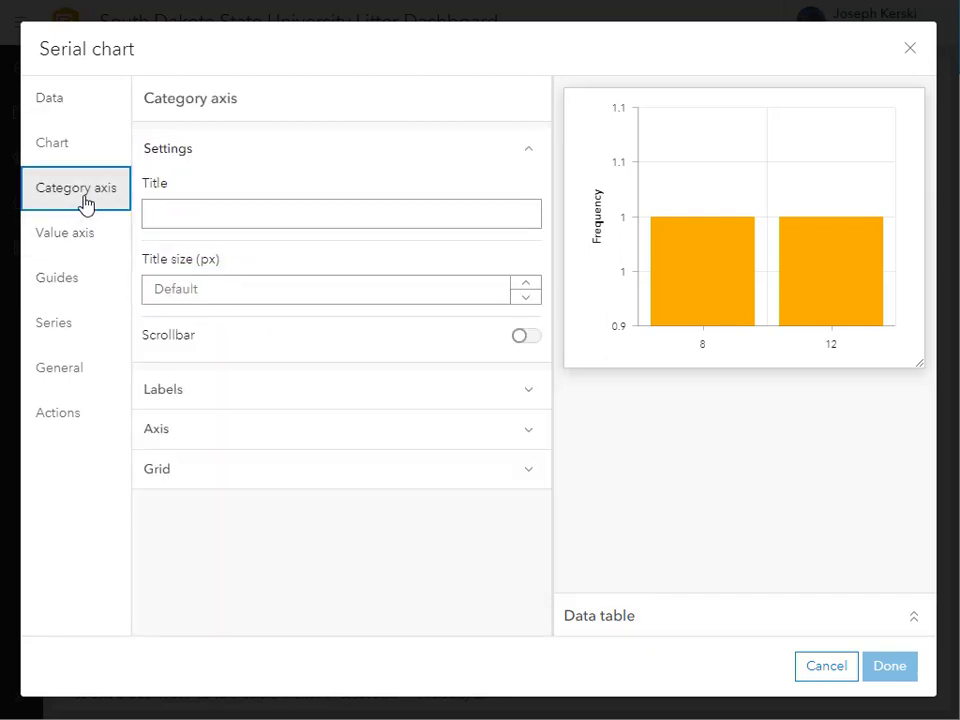
click(246, 217)
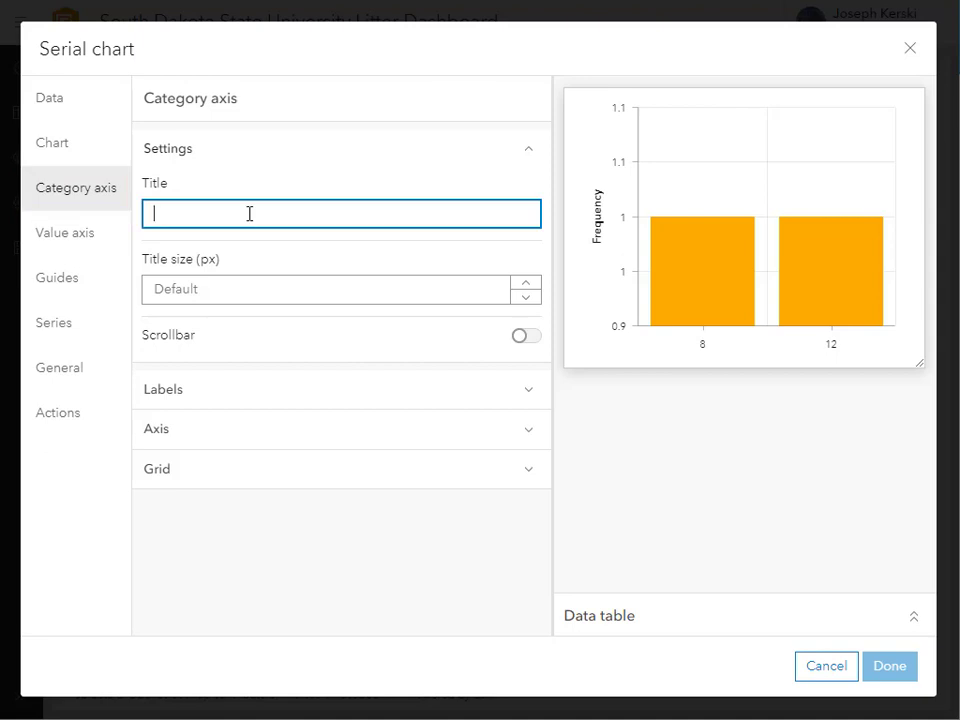
text(Number )
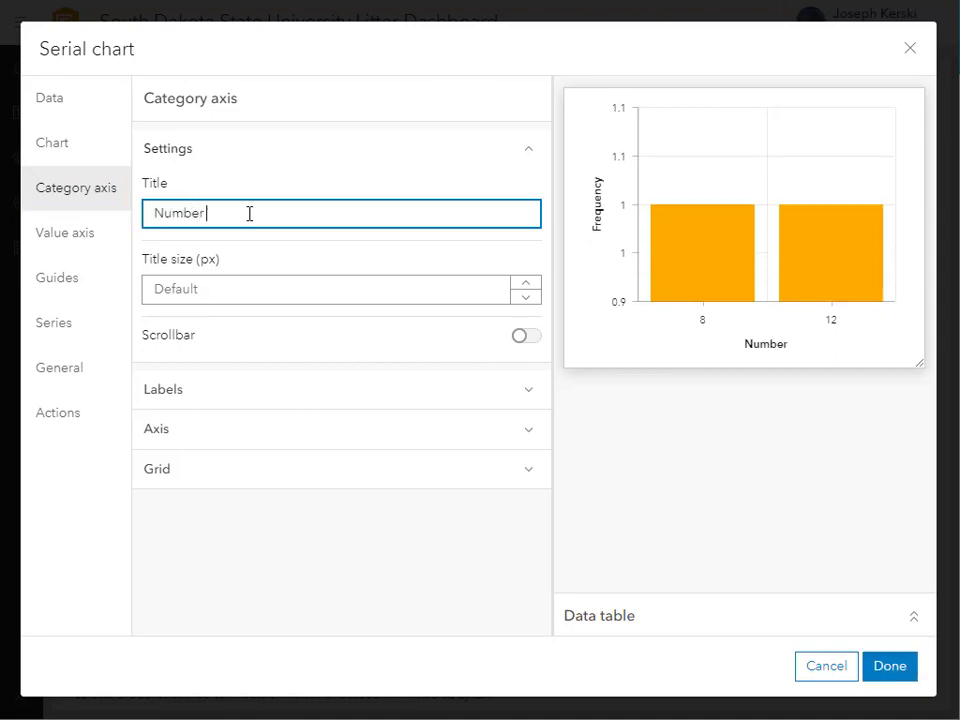
text(of piecs)
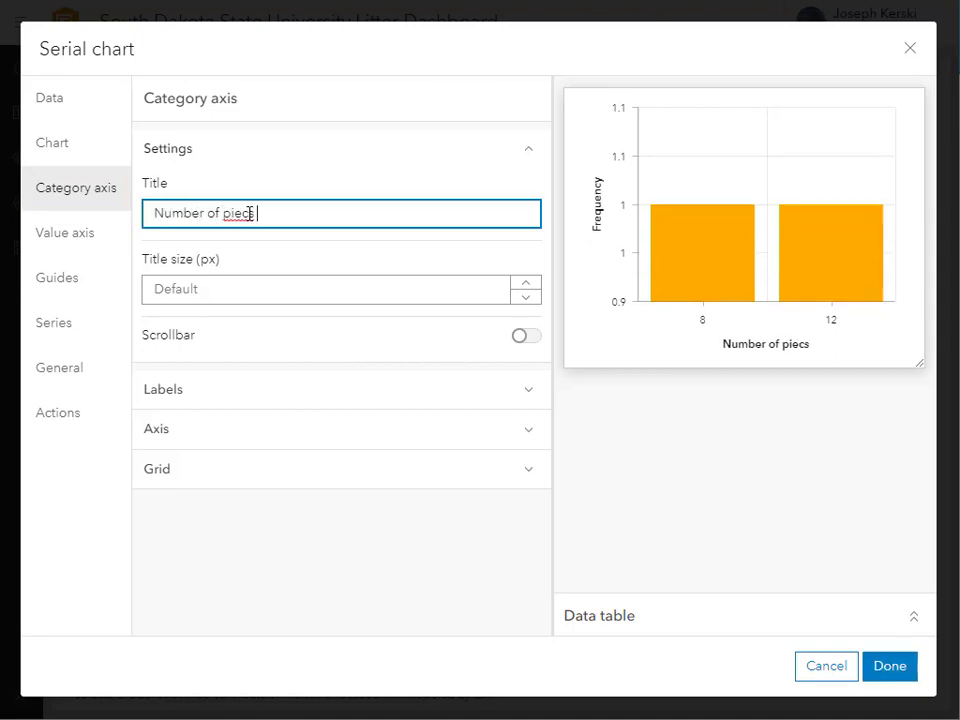
key(BackSpace)
text(es of litter)
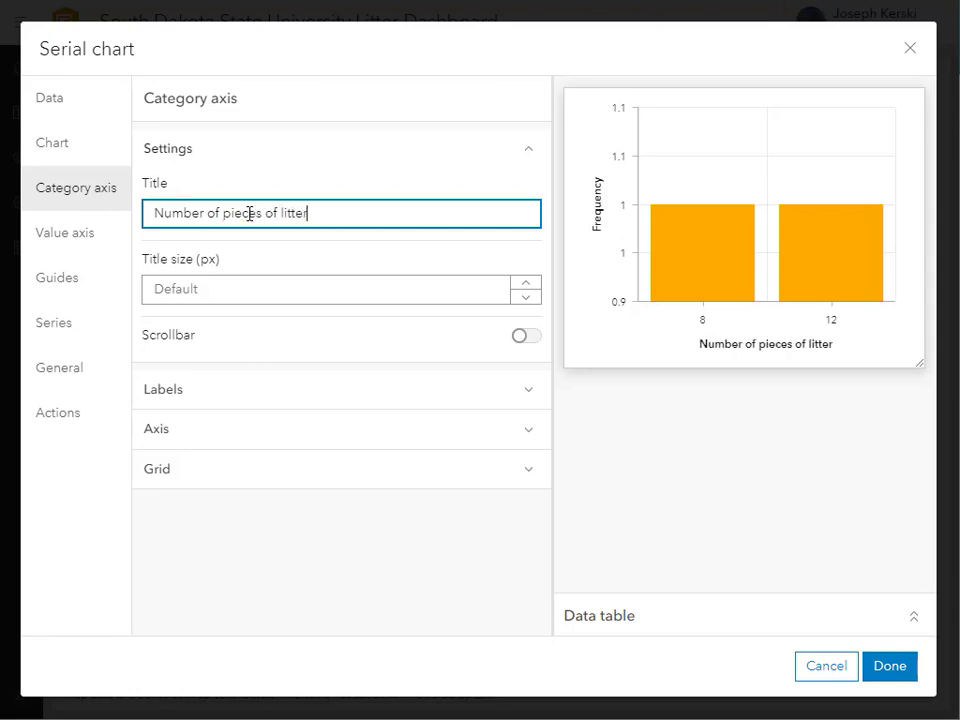
click(894, 670)
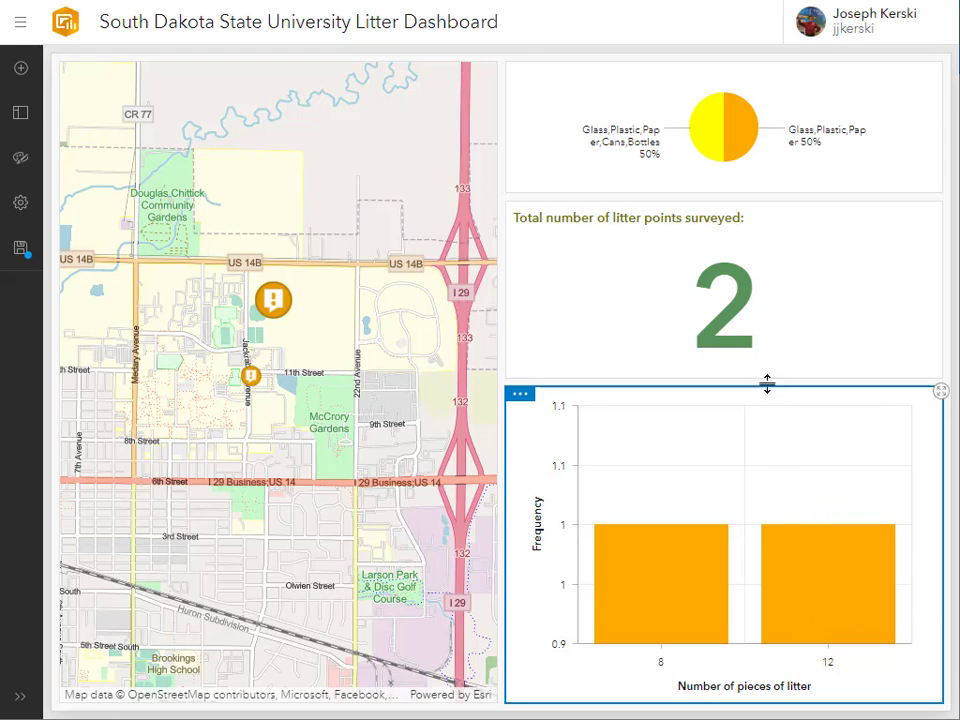
Step: Resize the dashboard elements so the serial chart is slightly taller and the map is slightly wider
mouse_move(757, 379)
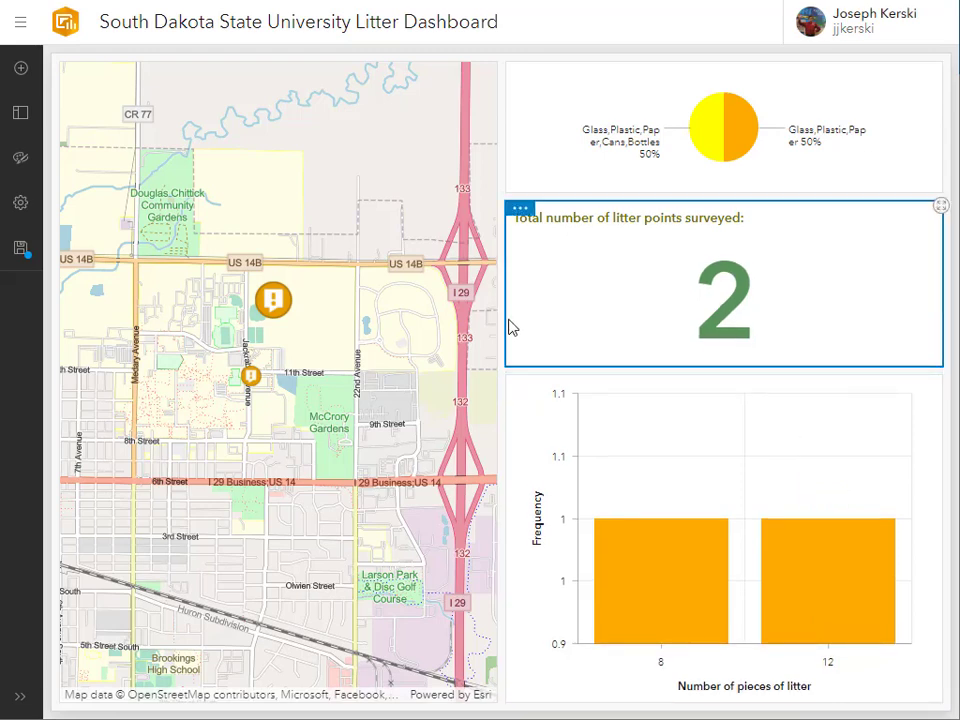
mouse_move(502, 319)
drag(502, 319, 521, 317)
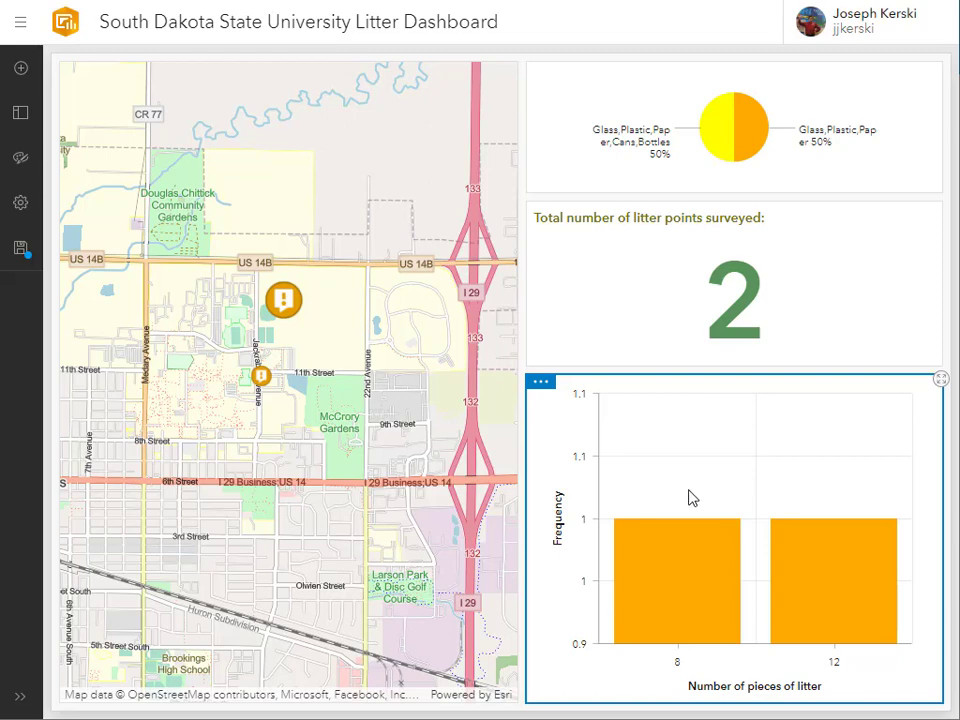
Step: Set the serial chart's single bar color to tan (#b39b6b) in its series options
mouse_move(543, 390)
click(541, 421)
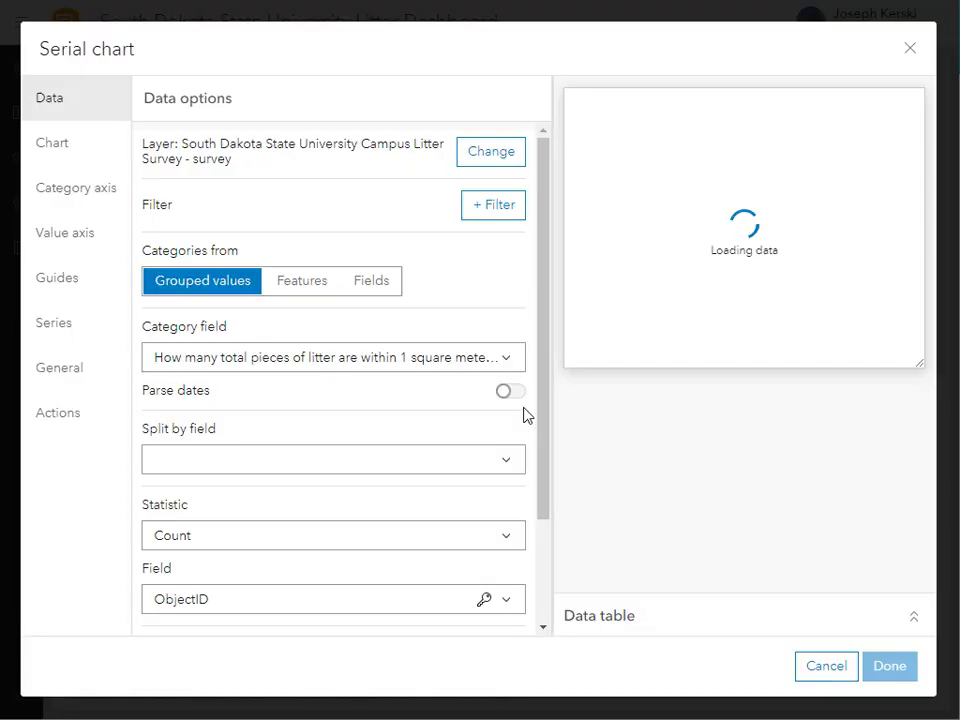
click(70, 413)
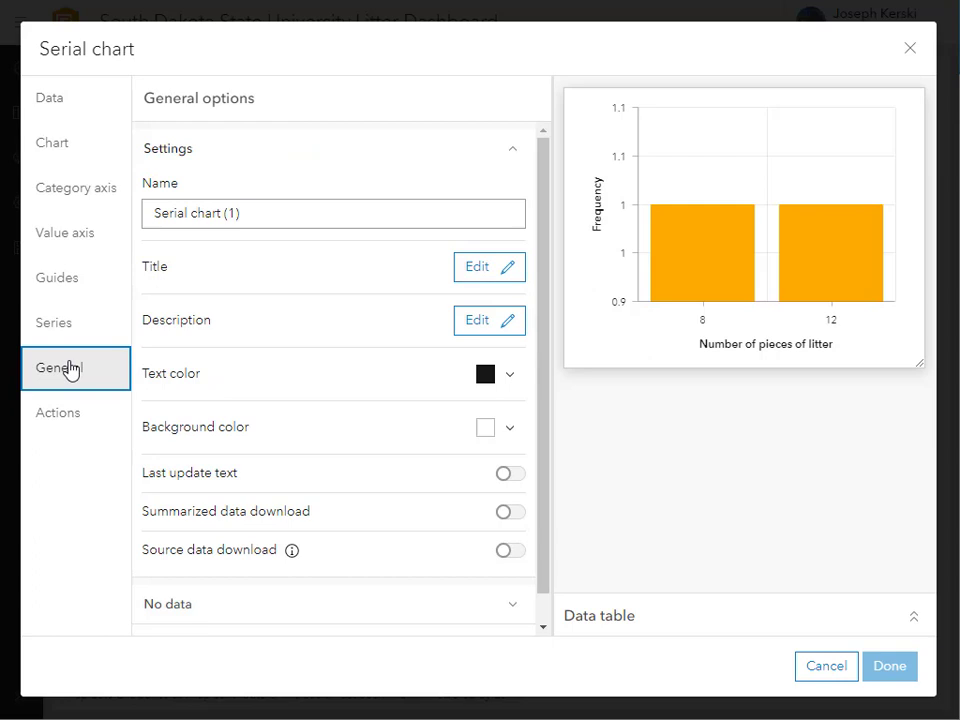
click(66, 338)
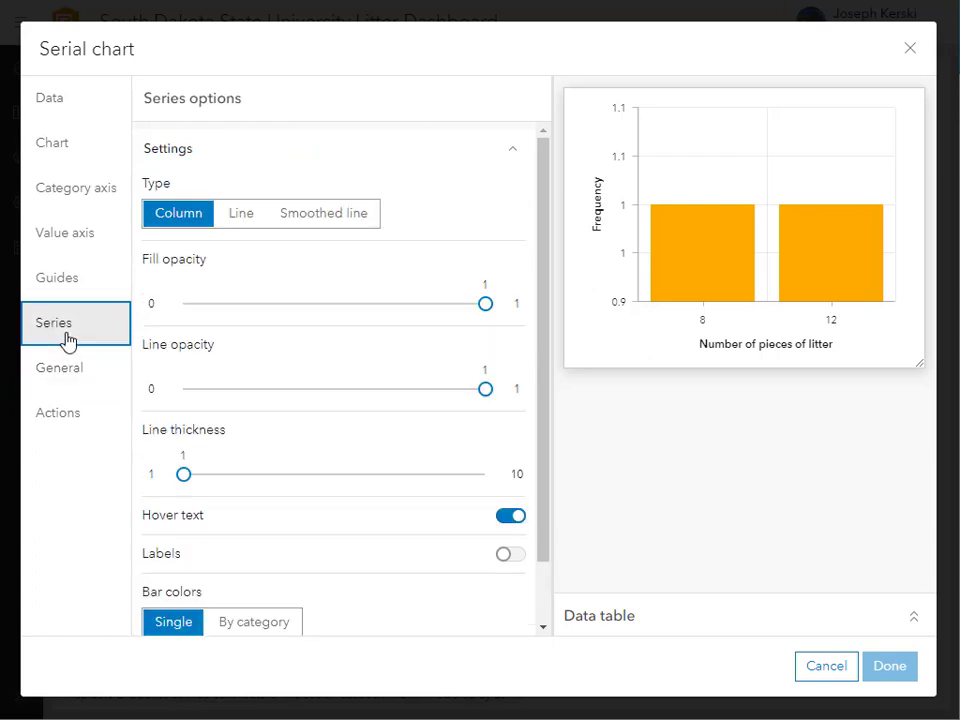
scroll(441, 428, down, 2)
click(485, 595)
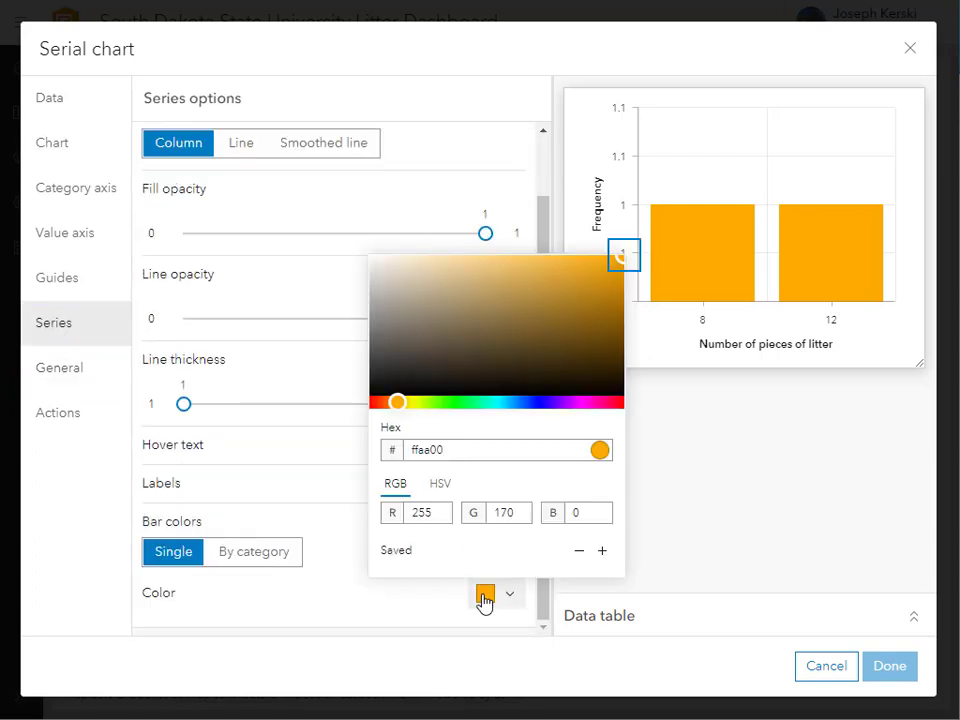
click(472, 299)
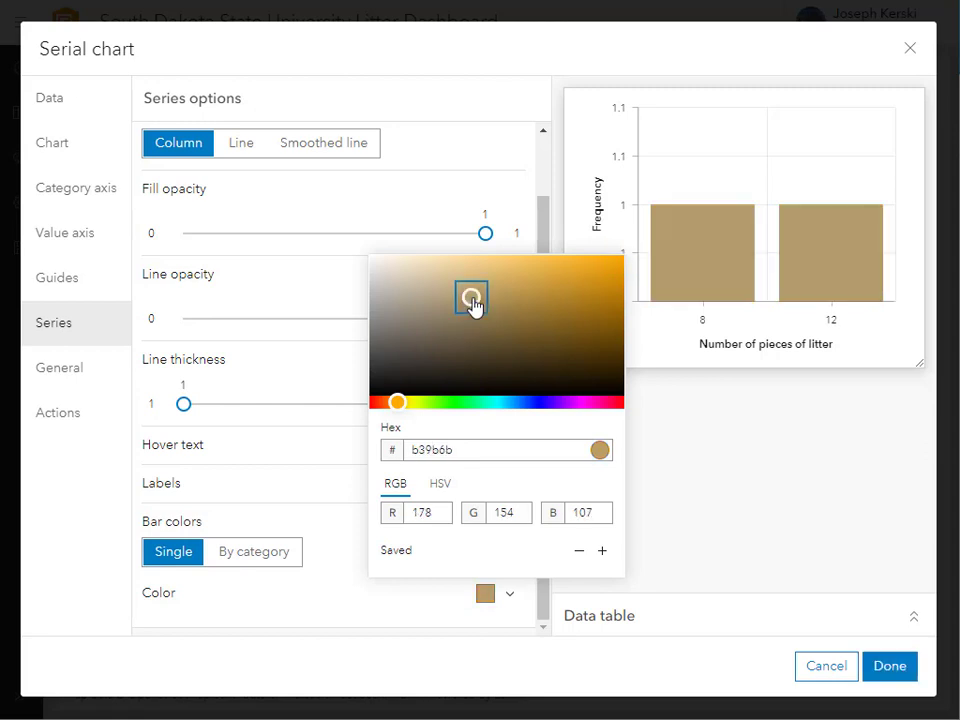
Step: Preview bar colors by category, return the bars to the single color and finish the serial chart
click(292, 549)
scroll(338, 470, down, 5)
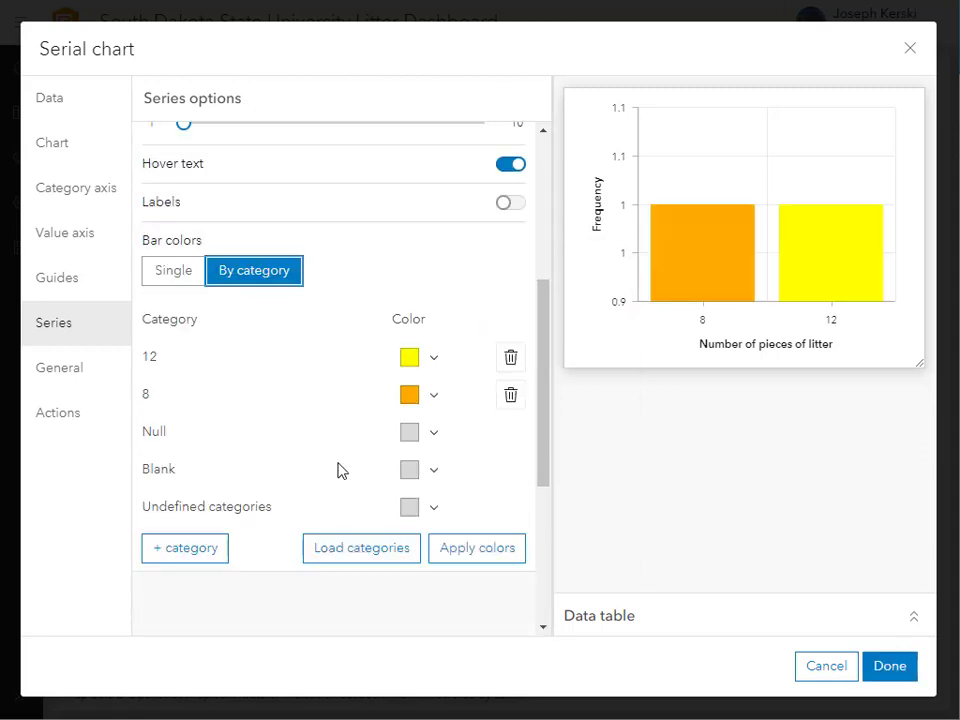
key(Left)
click(882, 666)
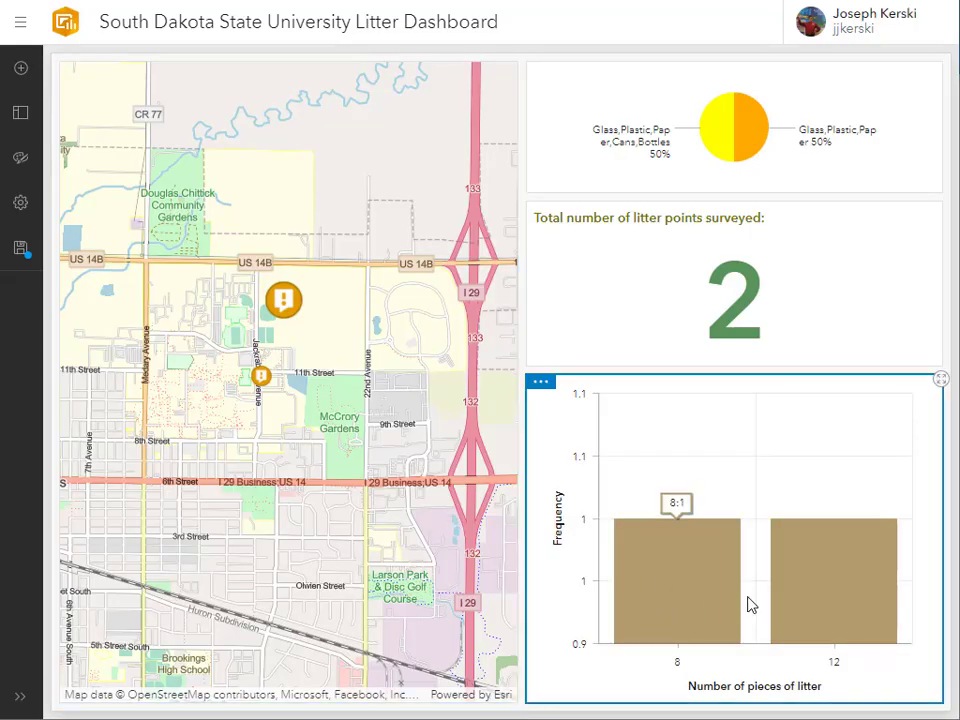
Step: Try the pie chart beneath a taller map, and move it back above the litter points indicator
mouse_move(817, 602)
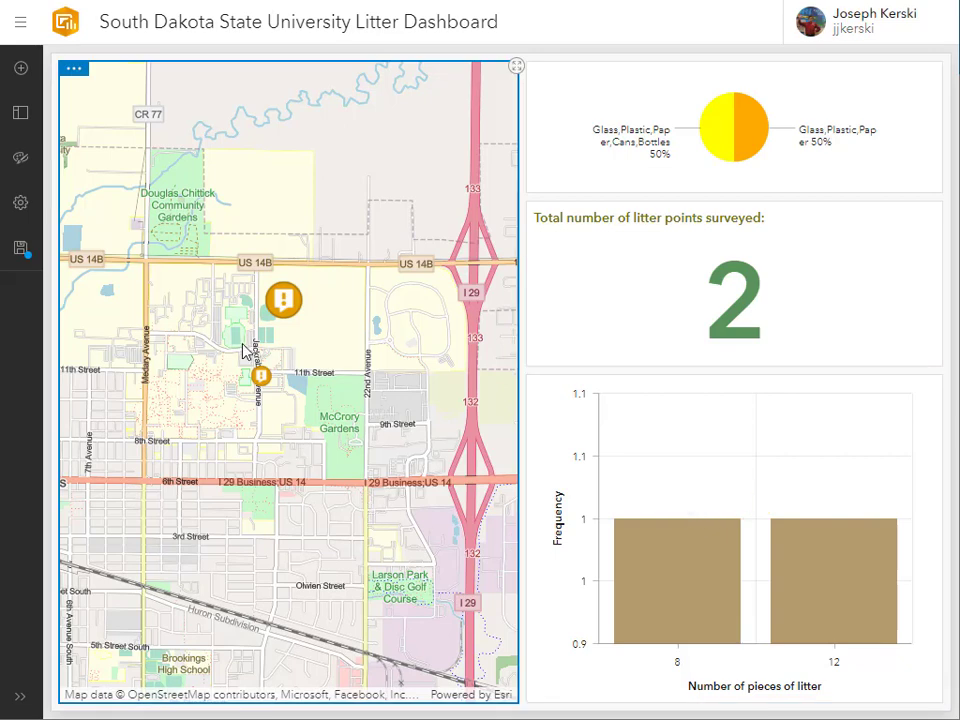
mouse_move(545, 78)
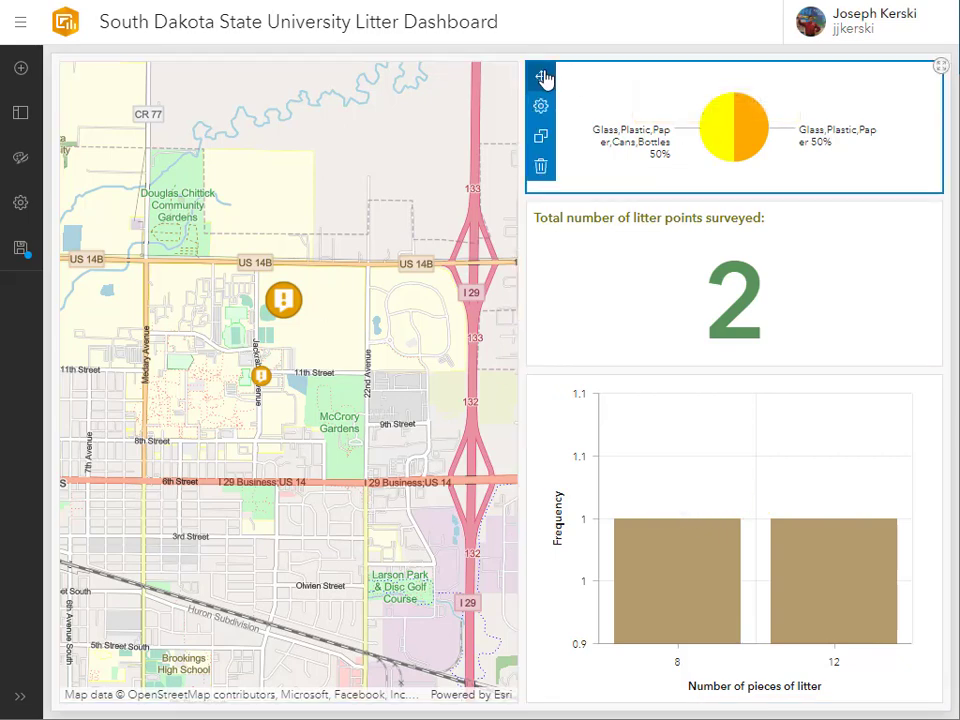
drag(542, 80, 286, 680)
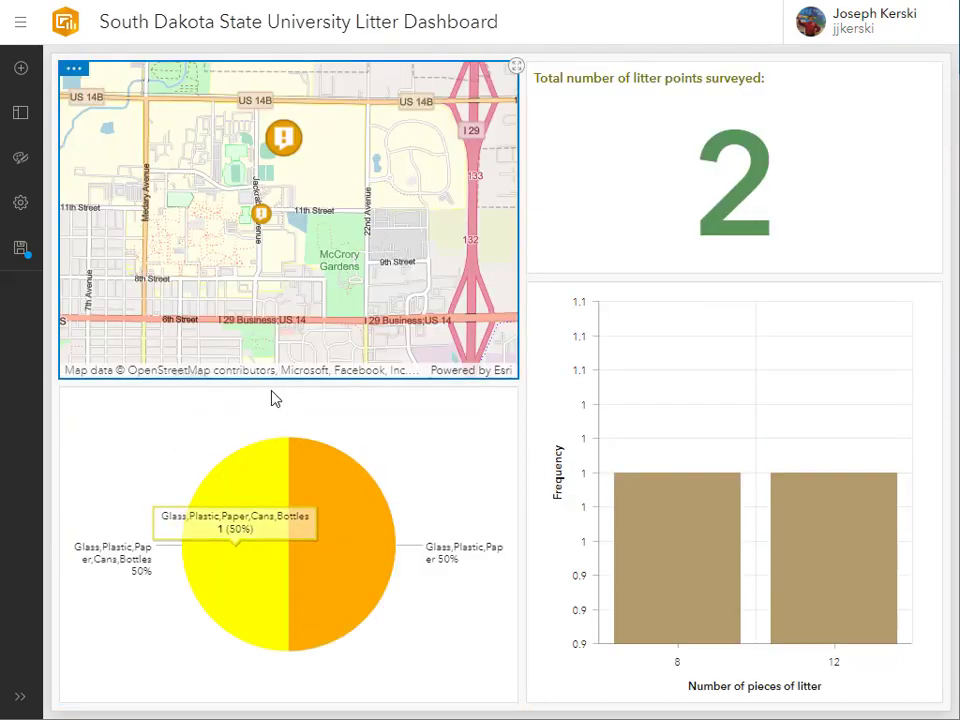
drag(272, 381, 279, 472)
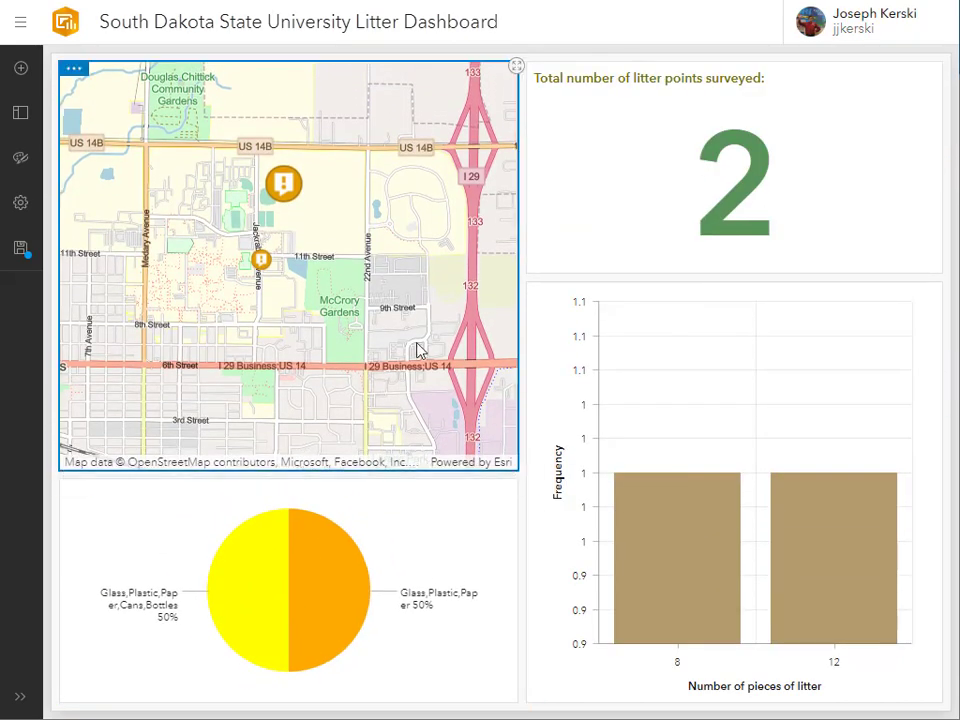
drag(521, 313, 510, 313)
mouse_move(522, 77)
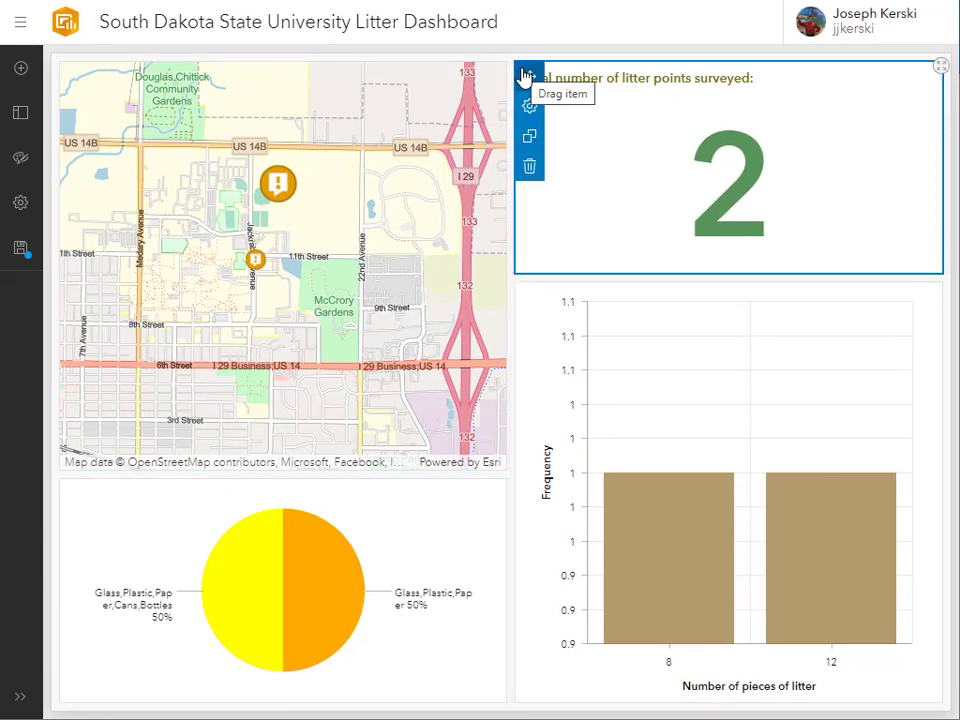
mouse_move(71, 497)
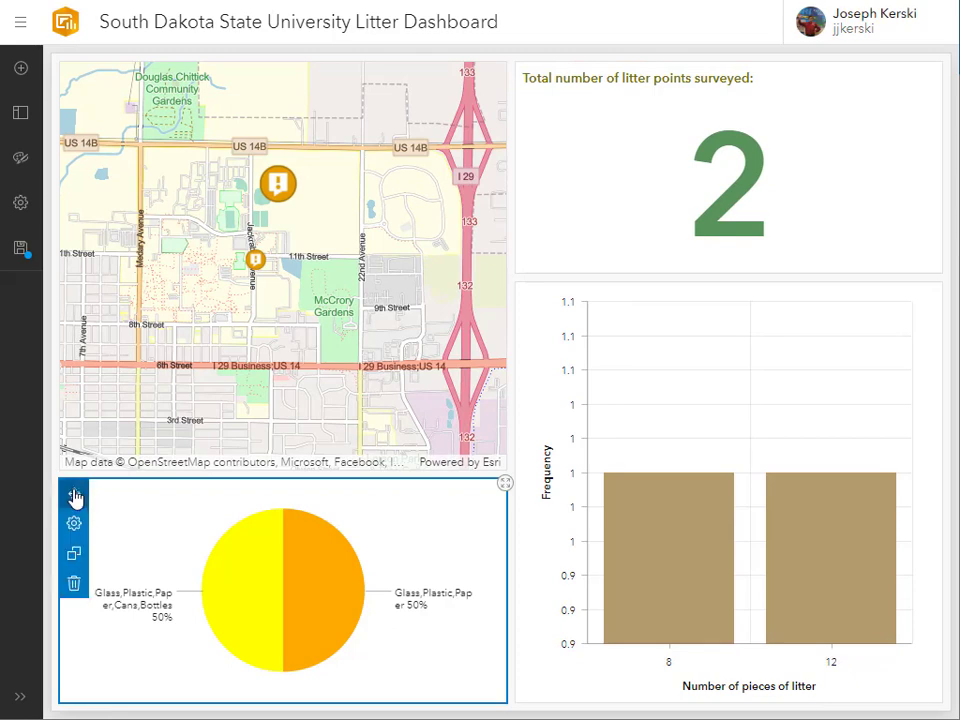
drag(71, 497, 727, 85)
Step: Move the serial chart beneath the map and make the map slightly taller
mouse_move(529, 405)
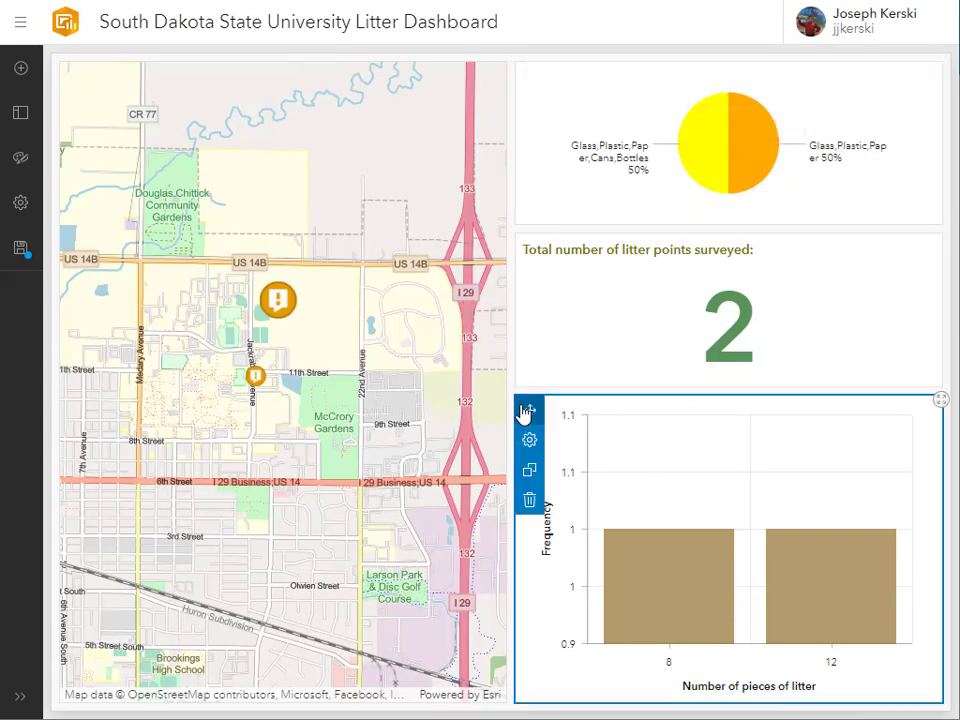
drag(529, 408, 282, 686)
drag(307, 378, 307, 410)
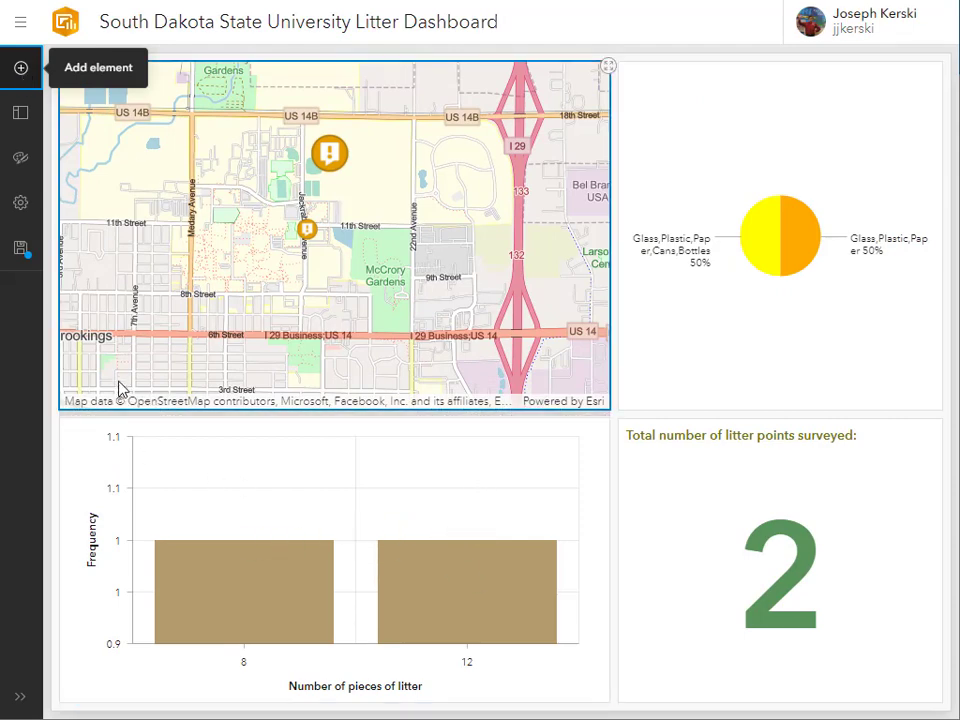
Step: Add a map legend element with its default appearance to the dashboard
click(21, 70)
mouse_move(84, 240)
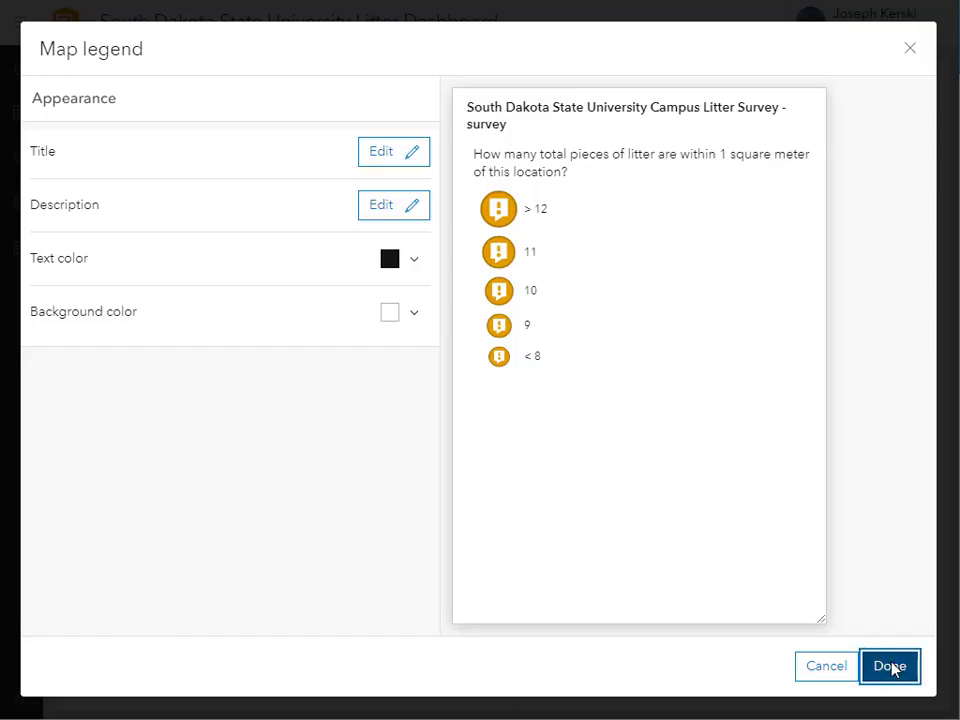
click(889, 666)
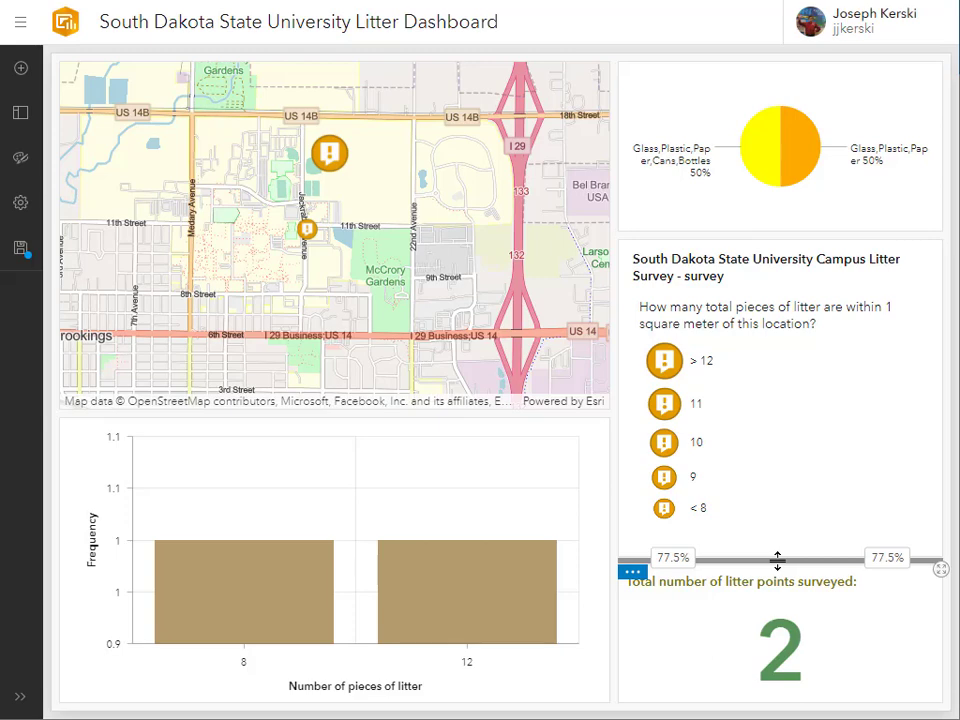
Step: Resize the dashboard elements to make the indicator taller, the map wider and the pie chart slightly shorter
drag(777, 561, 793, 523)
drag(614, 414, 691, 426)
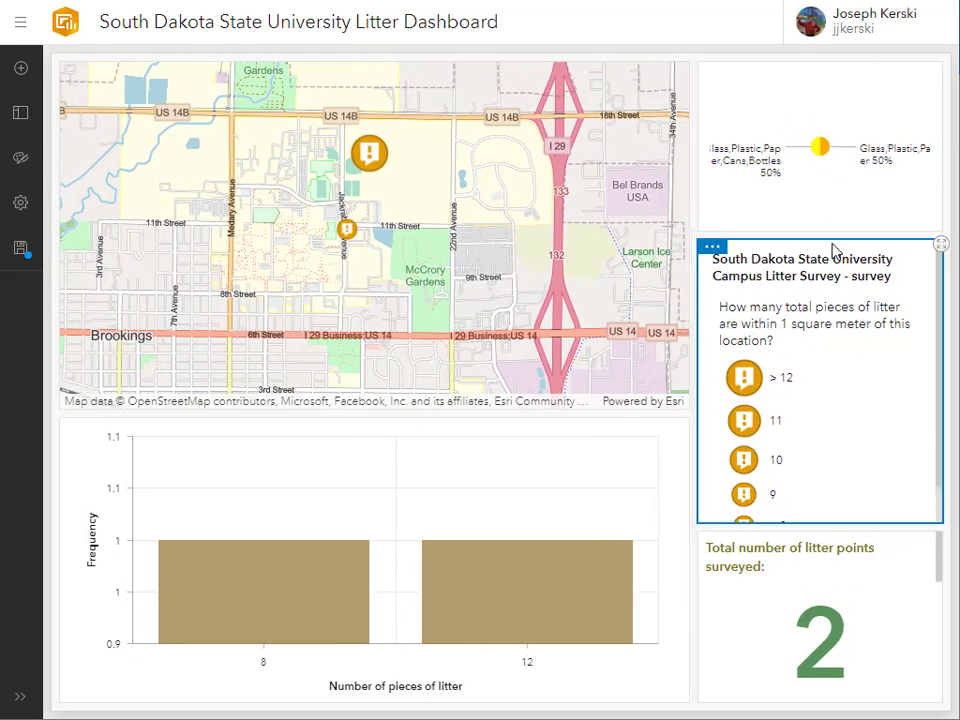
drag(838, 236, 838, 215)
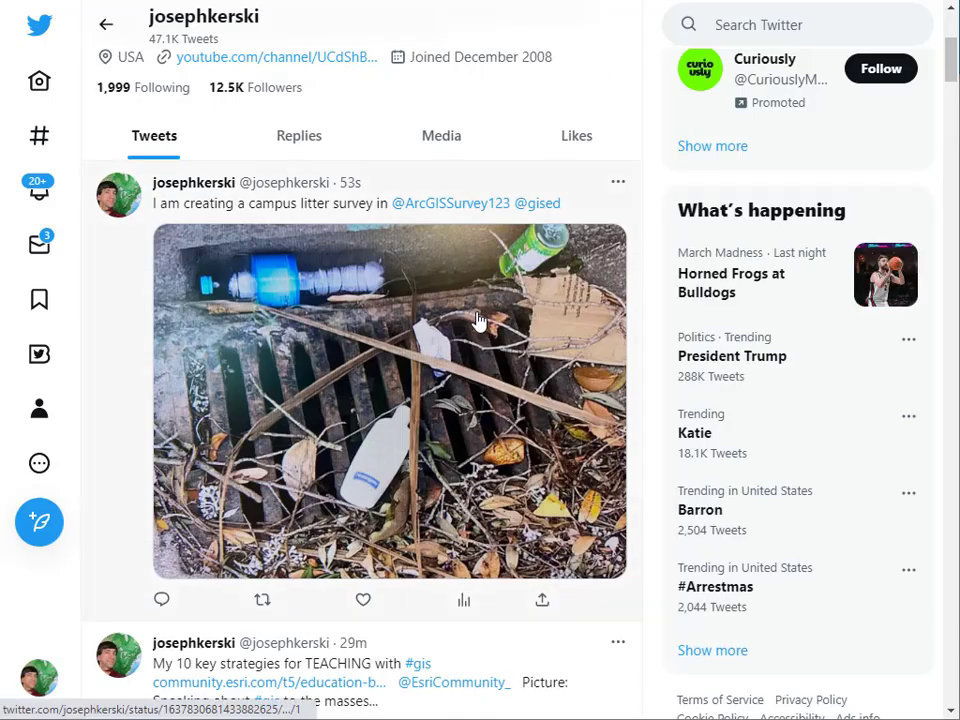
Step: Copy the image address of the litter photo from the Twitter post and embed it as a static image in the dashboard
right_click(478, 320)
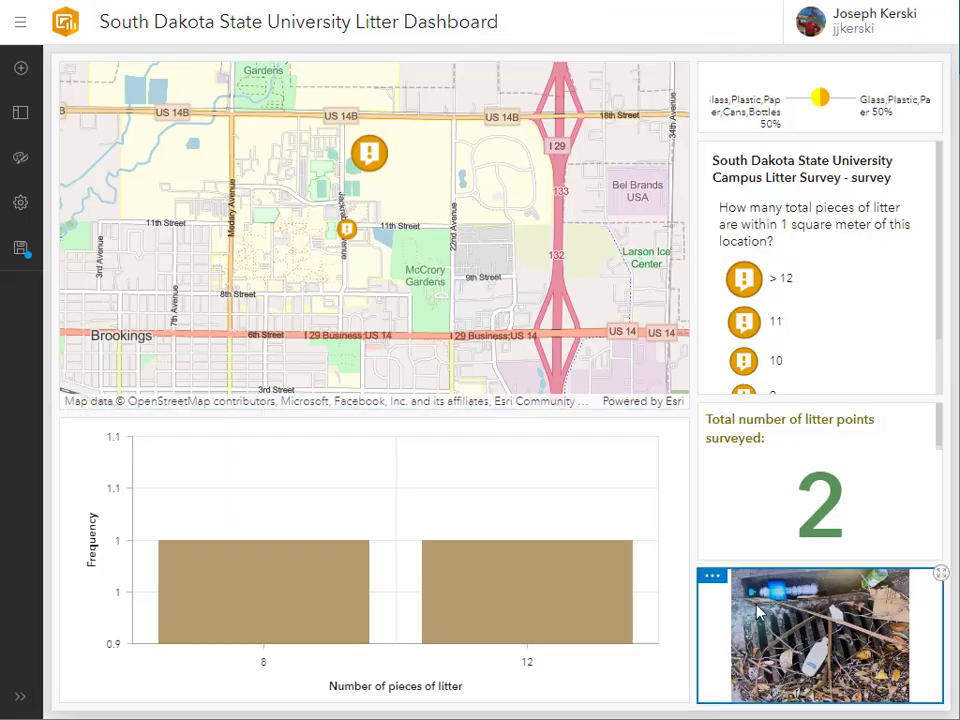
mouse_move(714, 585)
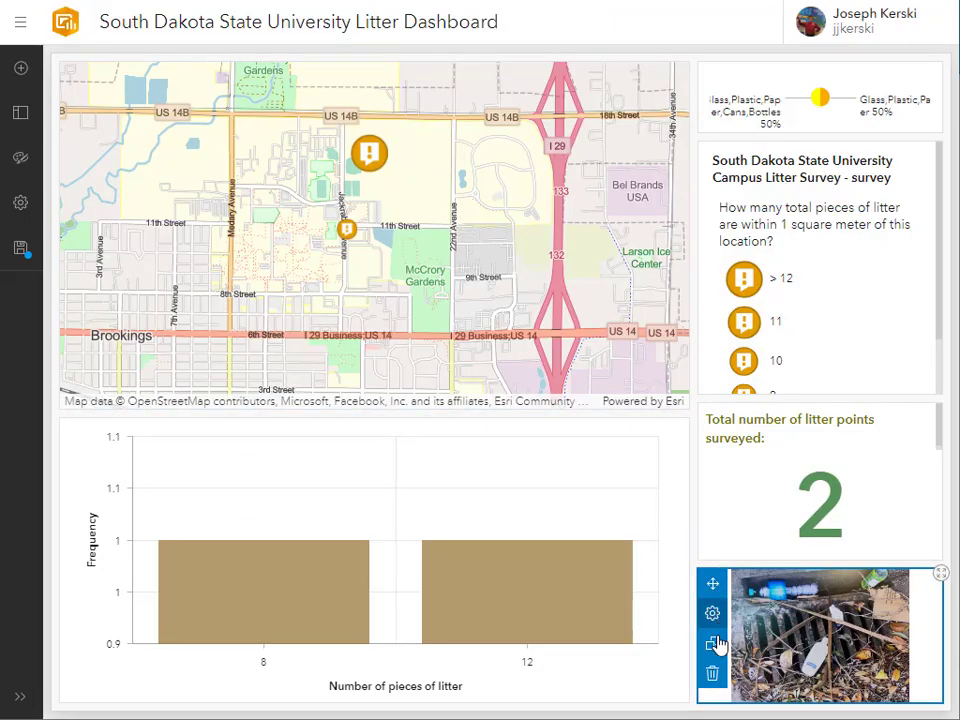
click(713, 673)
click(721, 411)
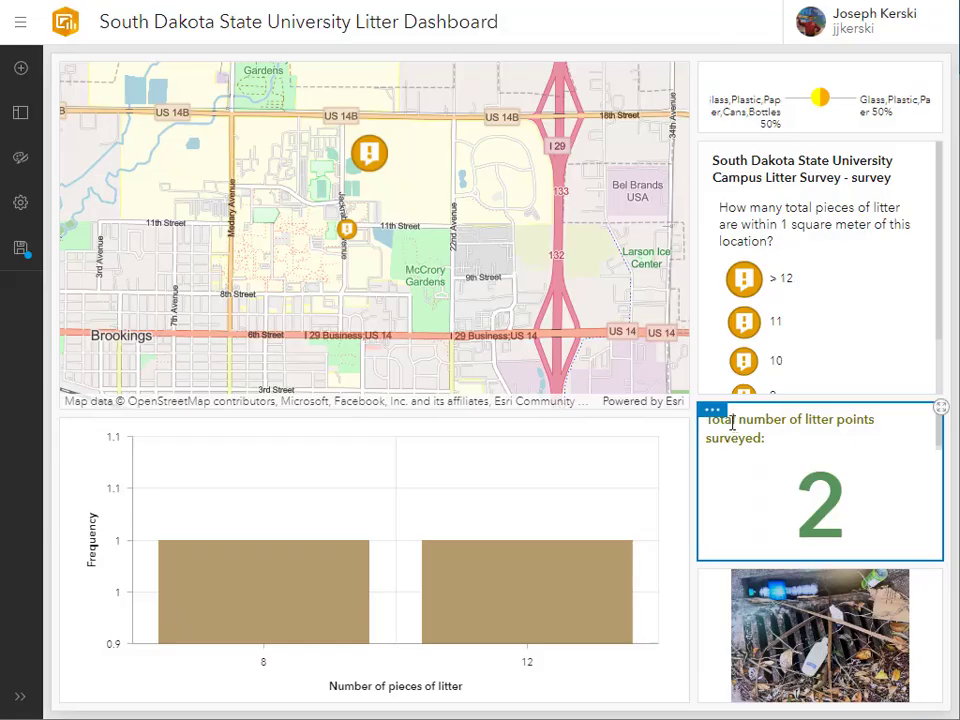
Step: Examine the embedded image's configuration, including its content type and URL, and leave without changes
mouse_move(713, 588)
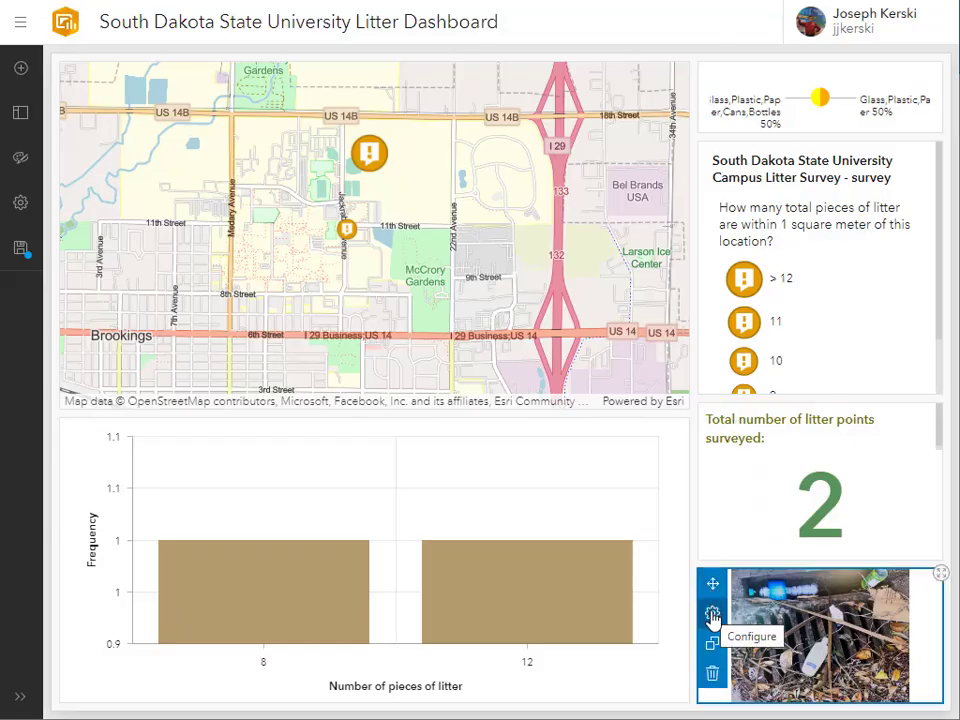
click(713, 615)
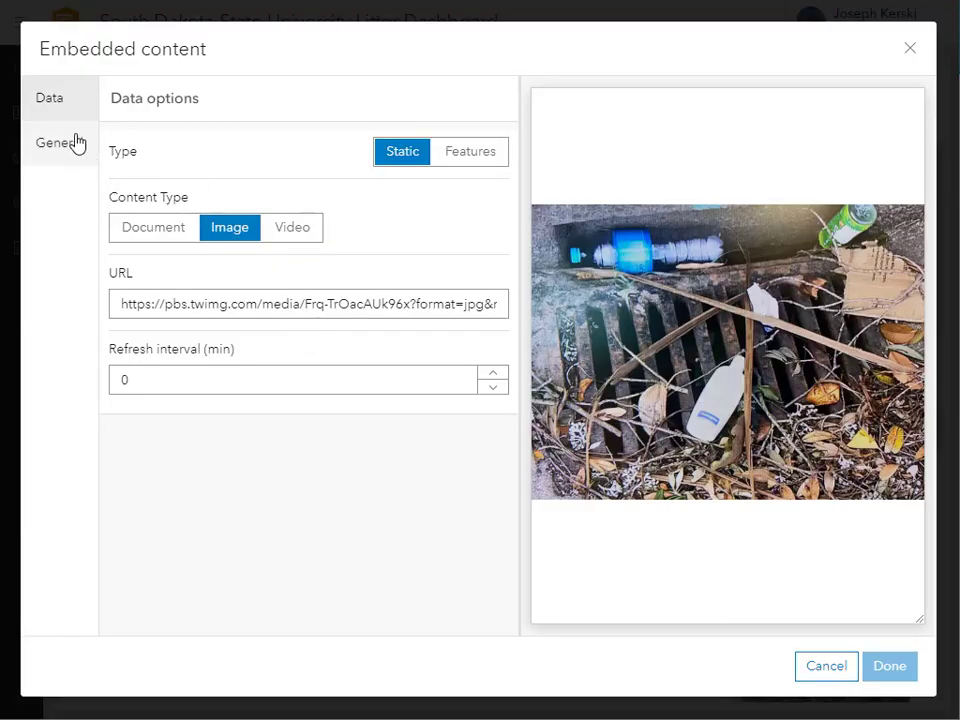
triple_click(268, 307)
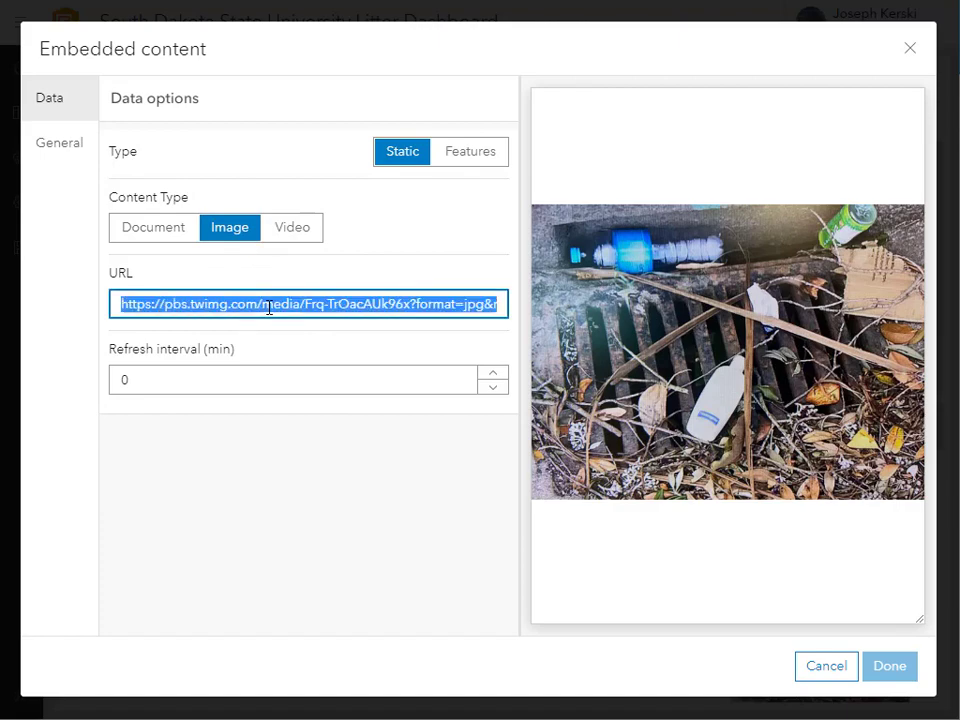
click(834, 669)
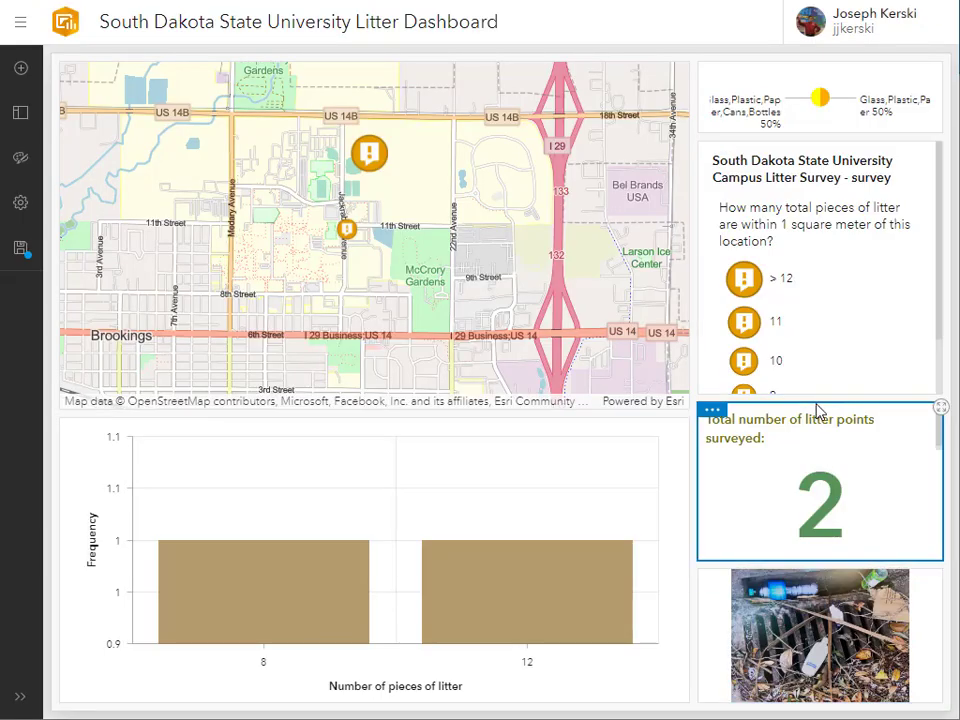
Step: Resize the elements to make the indicator slightly shorter and the pie chart slightly taller
mouse_move(814, 399)
mouse_down()
mouse_move(814, 439)
mouse_move(816, 422)
mouse_up()
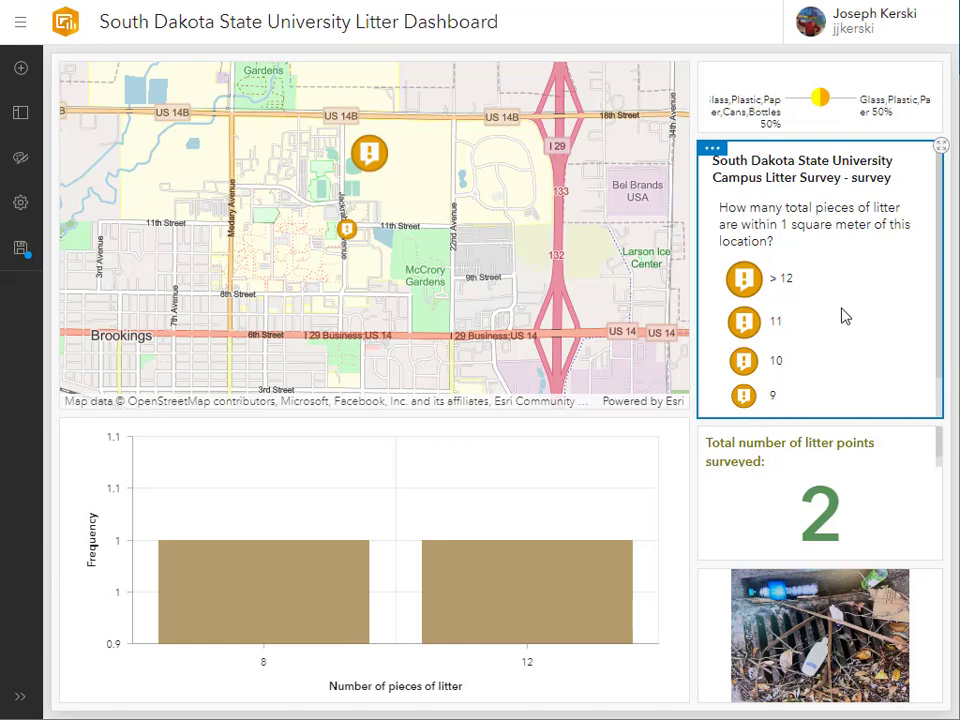
drag(814, 134, 816, 172)
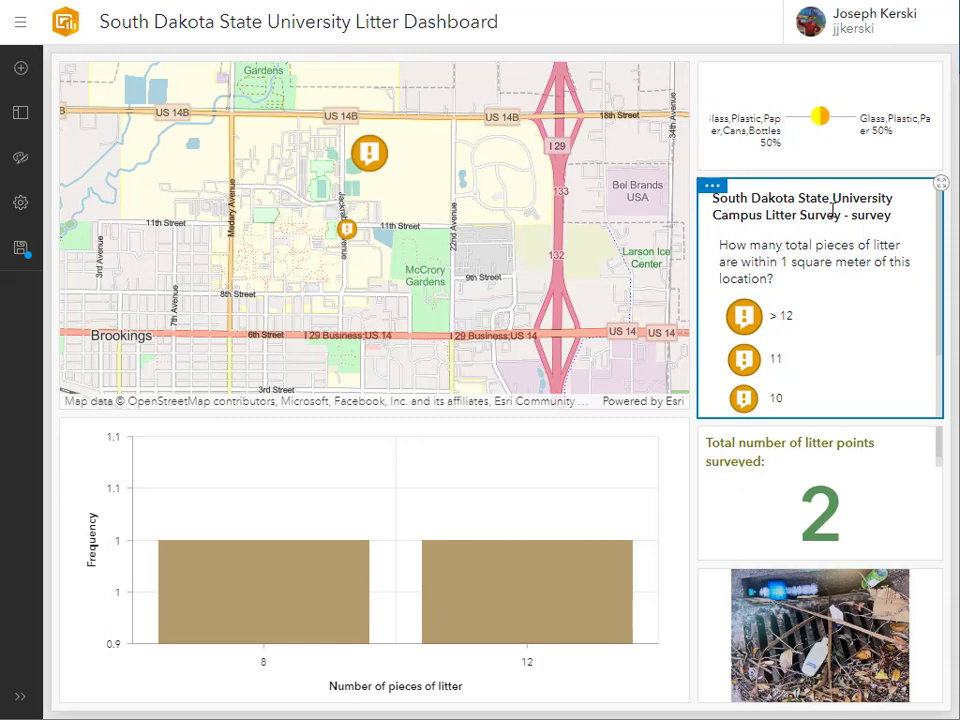
mouse_move(712, 190)
click(712, 223)
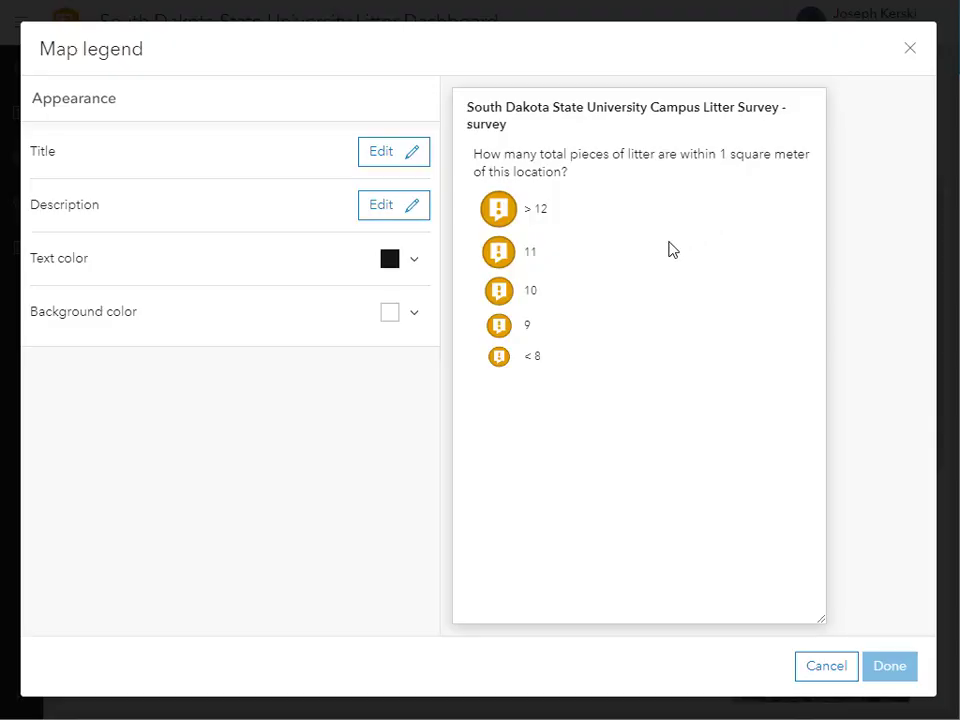
click(388, 151)
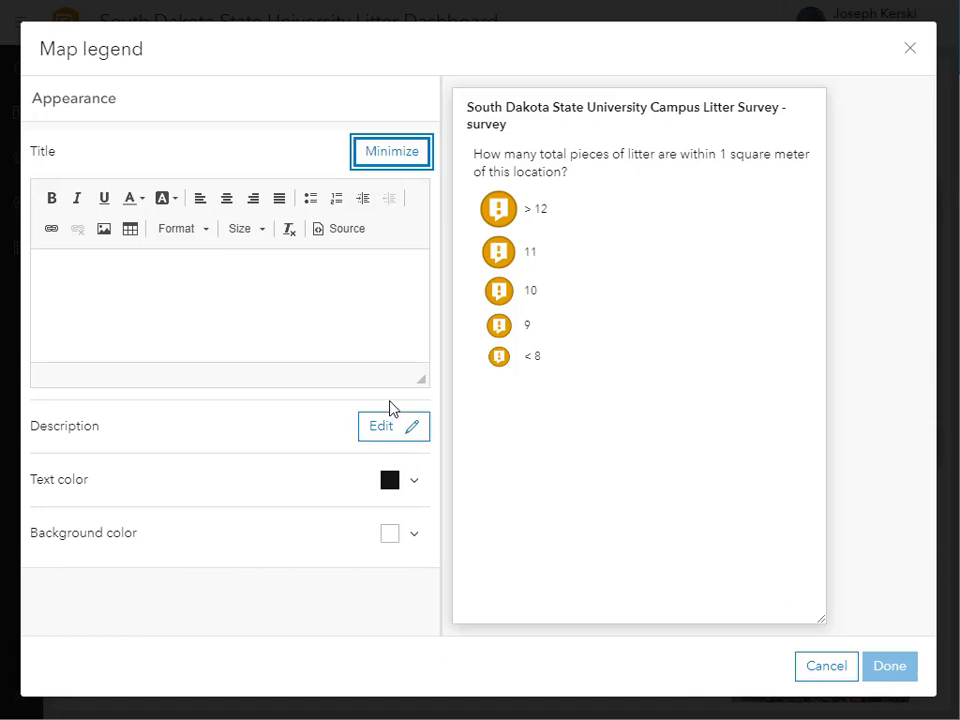
click(826, 666)
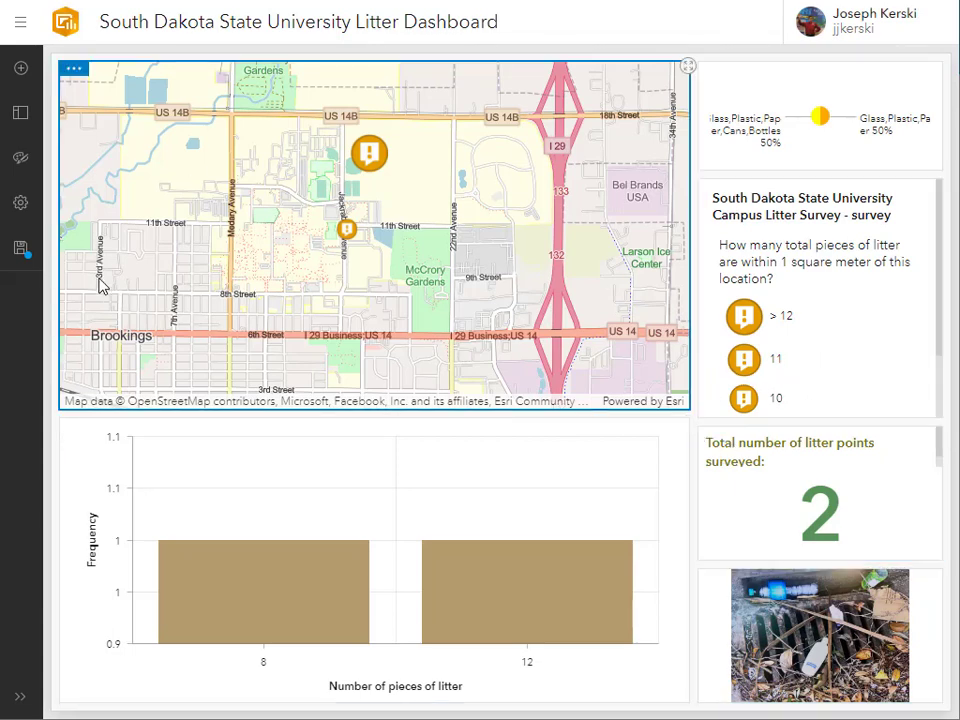
Step: Save the South Dakota State University Litter Dashboard
mouse_move(24, 251)
click(77, 223)
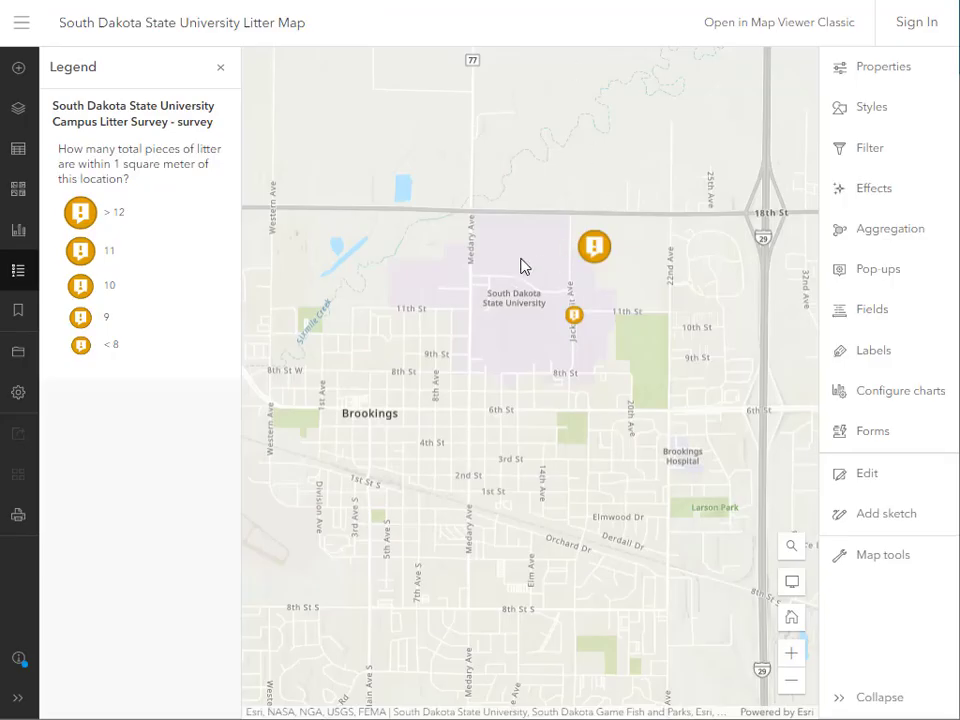
Step: Switch to the South Dakota State University Litter Map and go from it to the account's content page
click(18, 30)
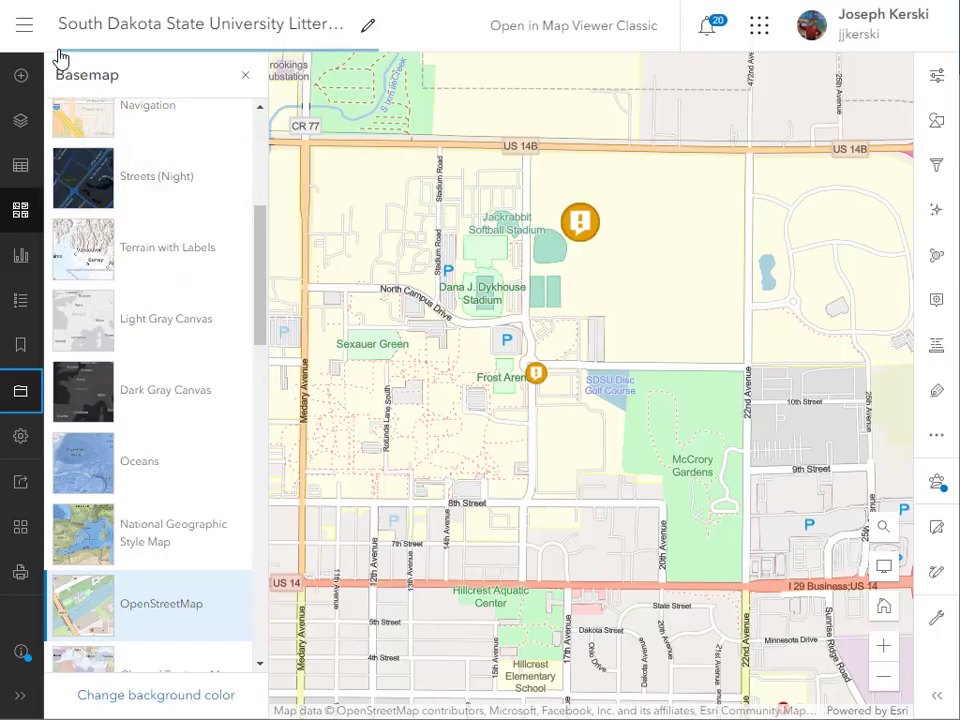
click(22, 27)
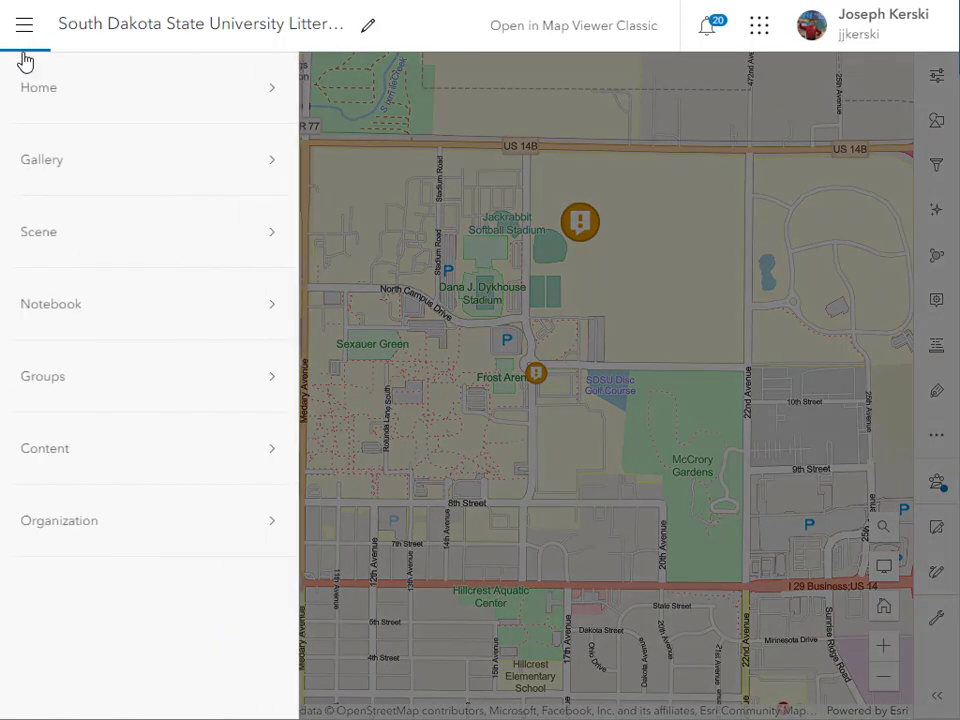
click(287, 420)
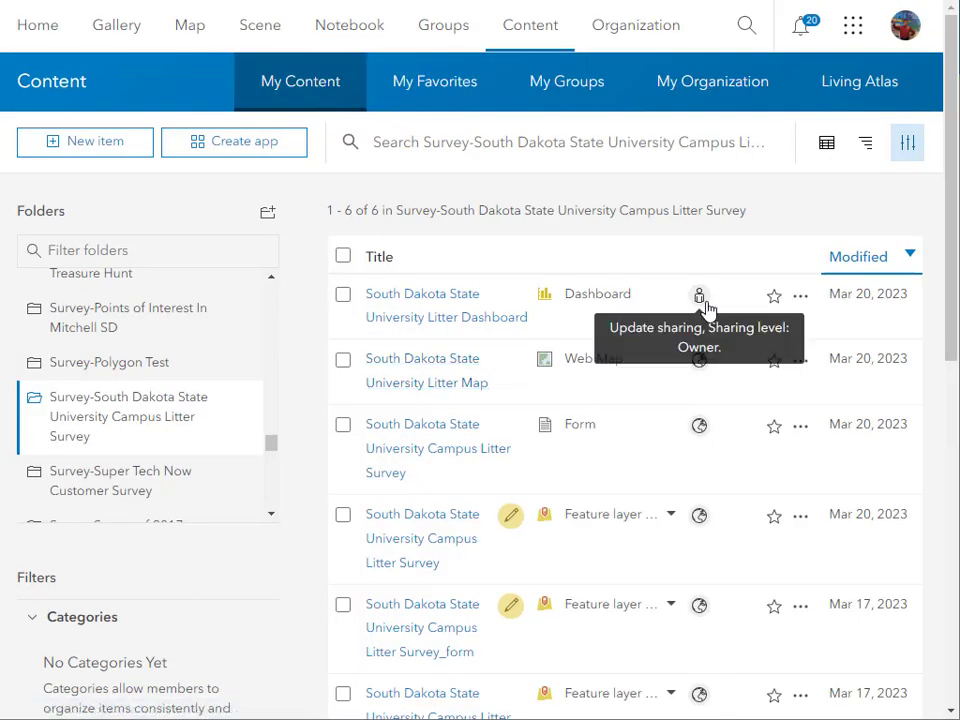
Step: Share the South Dakota State University Litter Dashboard with Everyone (public) and save the sharing level
click(700, 297)
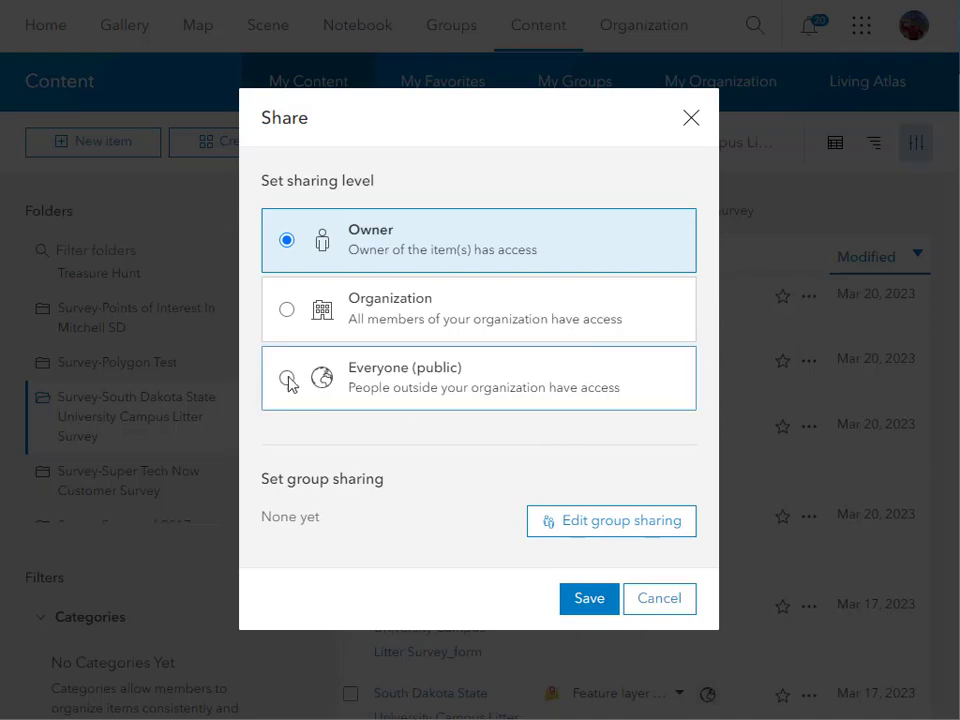
click(290, 380)
click(585, 600)
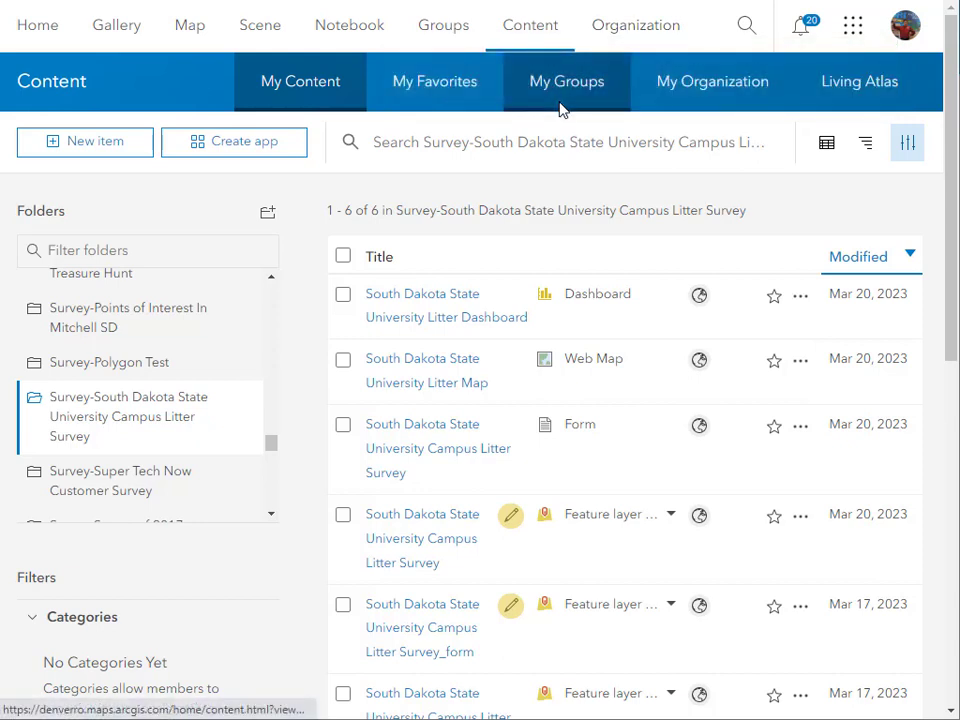
Step: Open the South Dakota State University Litter Dashboard's item page and copy its web address
click(415, 300)
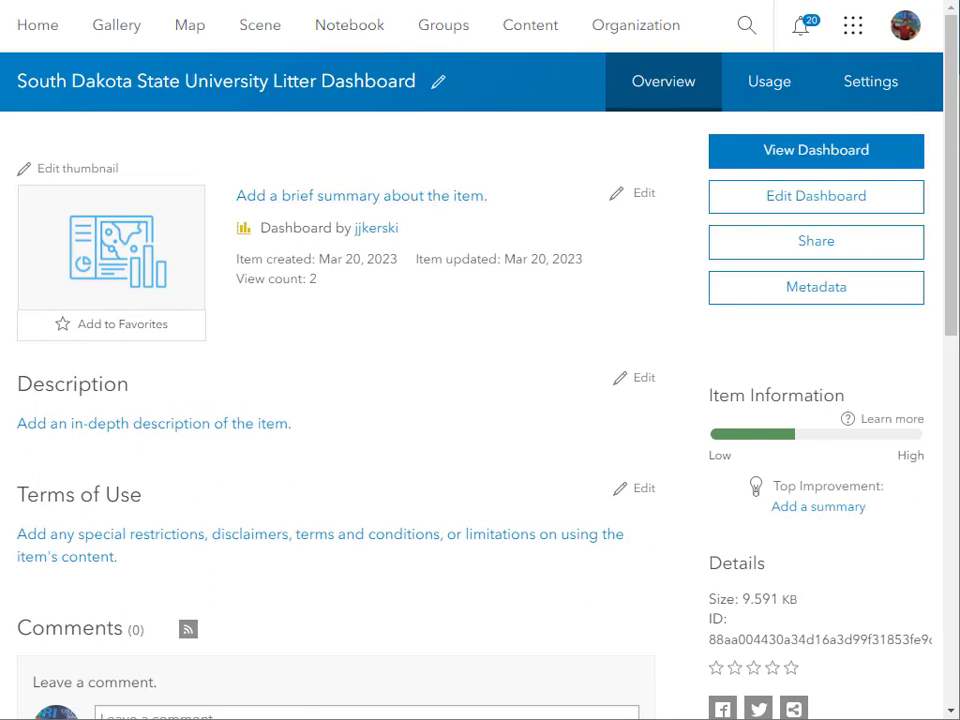
right_click(172, 0)
click(216, 58)
text(www.arcgis.com/home/item.html?id=88aa004430a34d16a3d99f31853fe9cf)
key(Escape)
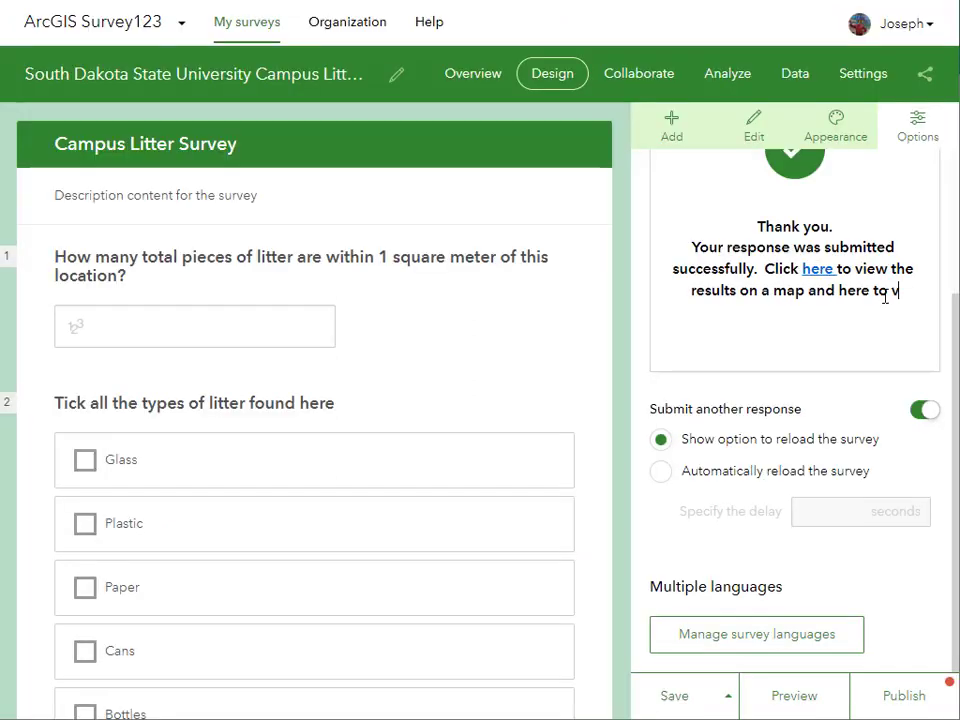
Step: In Survey123, finish the thank-you message with "view the results in a dashboard." and link its second "here" to the copied dashboard address
text(iew)
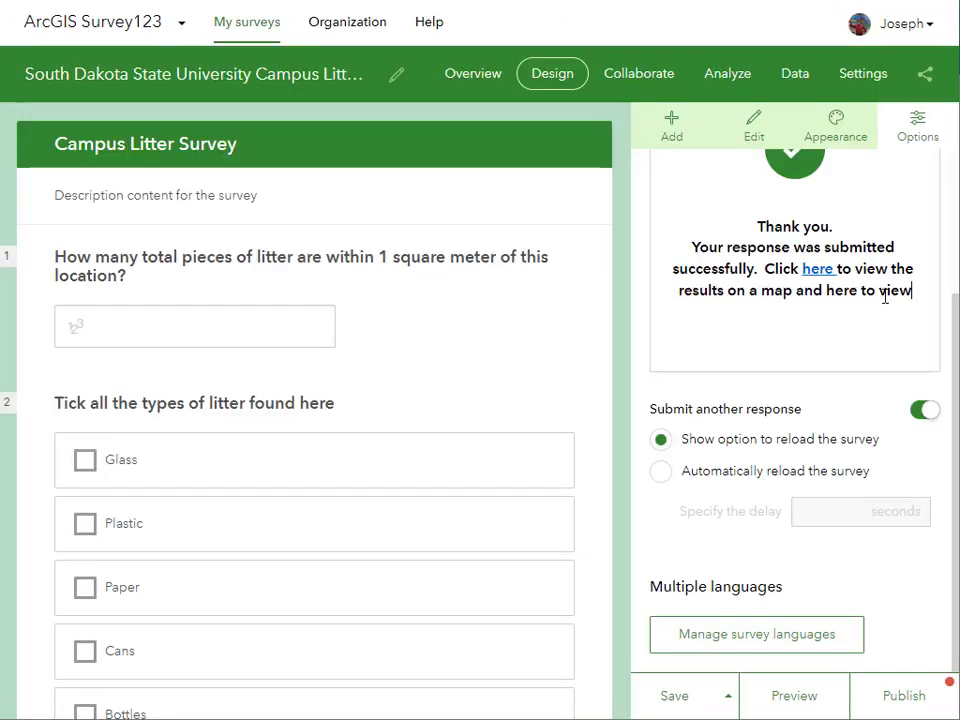
text( the results in a dashboard.)
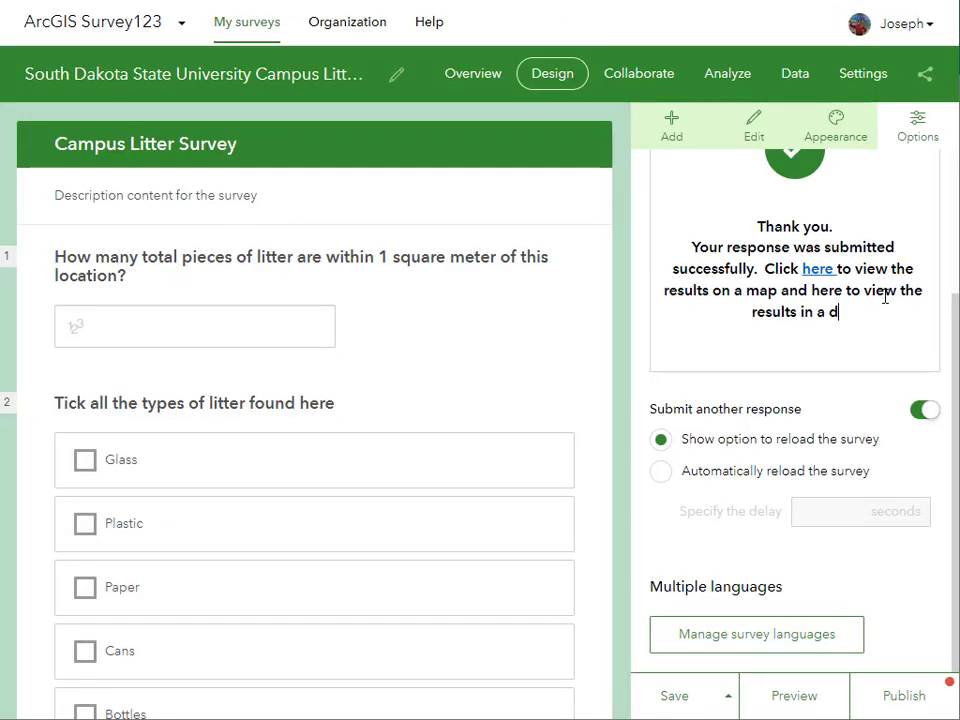
double_click(826, 290)
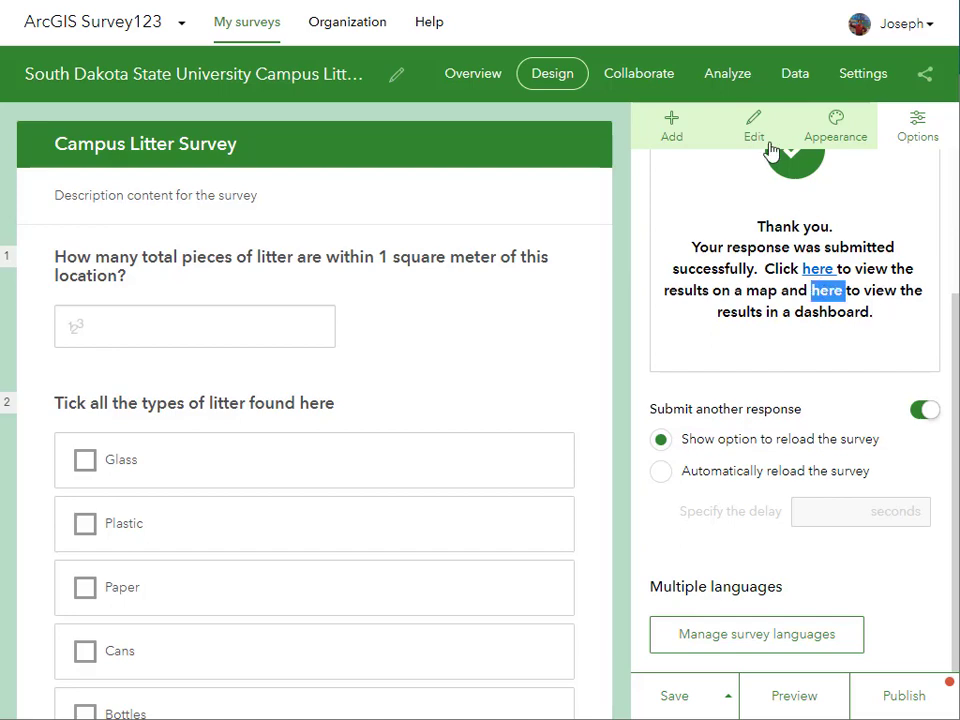
scroll(805, 180, up, 2)
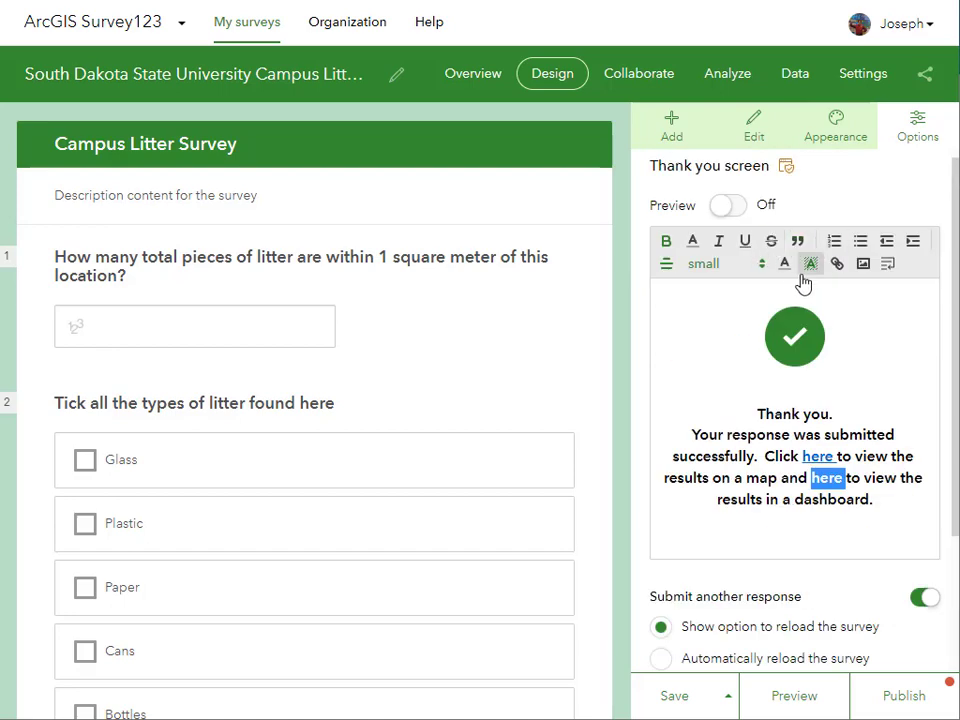
click(837, 264)
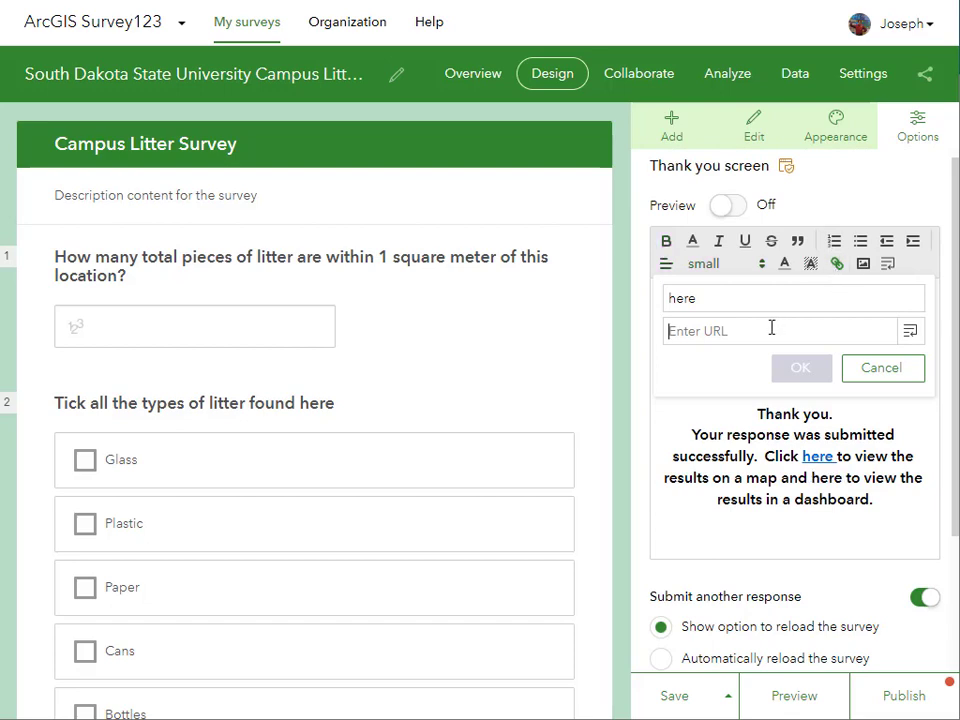
key(ctrl+v)
click(799, 369)
Step: Save the Campus Litter Survey with its updated thank-you screen and publish it
scroll(855, 540, down, 3)
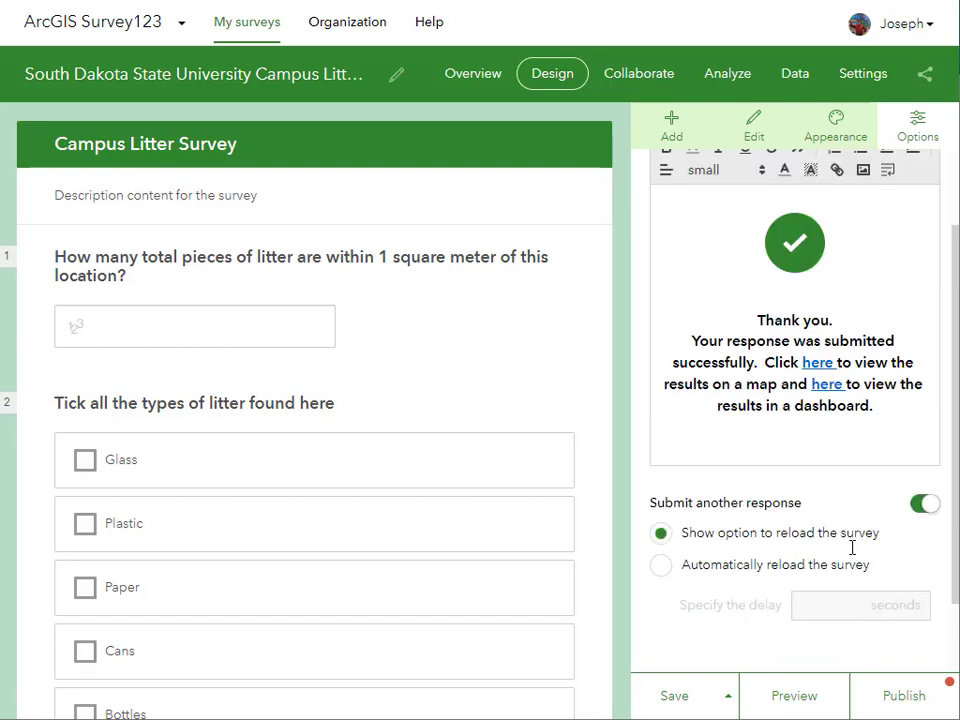
click(690, 700)
click(897, 700)
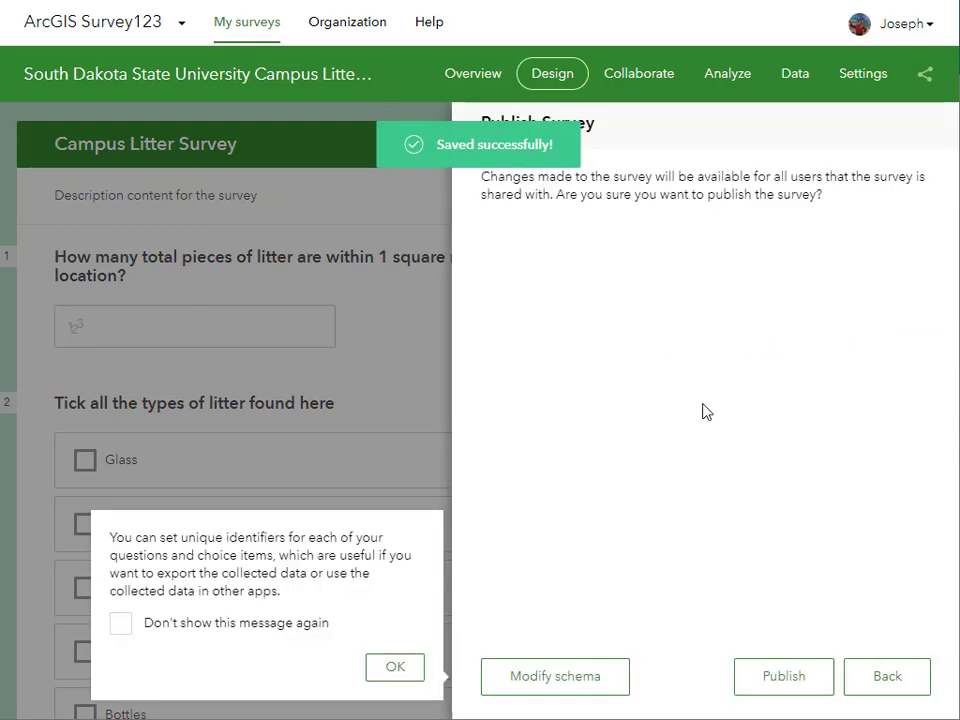
click(812, 675)
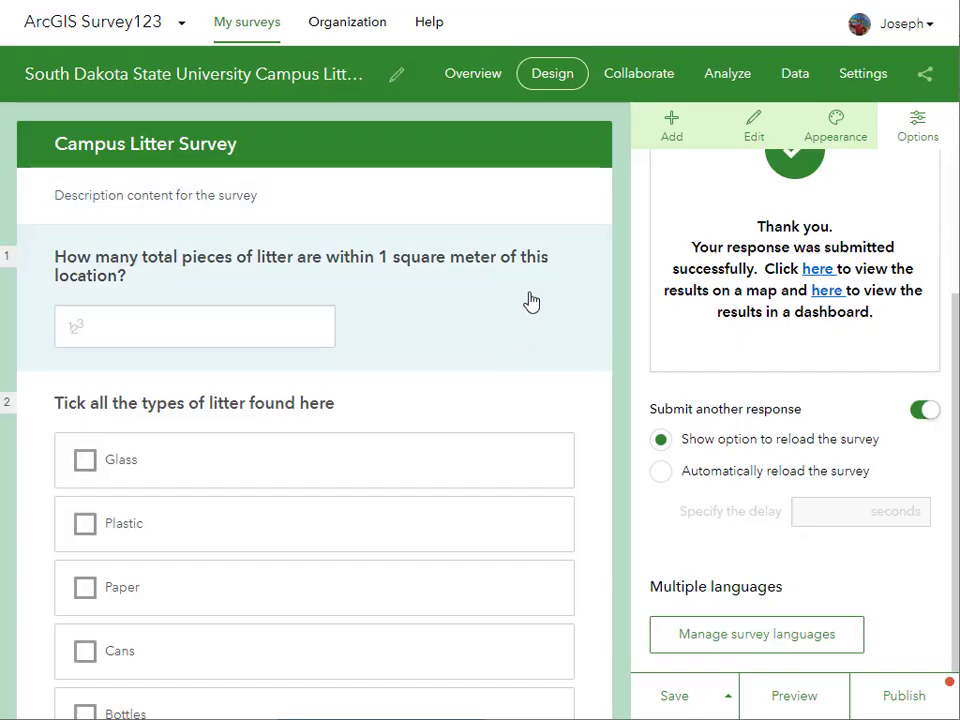
Step: Leave the design page for the survey list, saving the changes, and reopen the South Dakota State University Campus Litter Survey
click(264, 23)
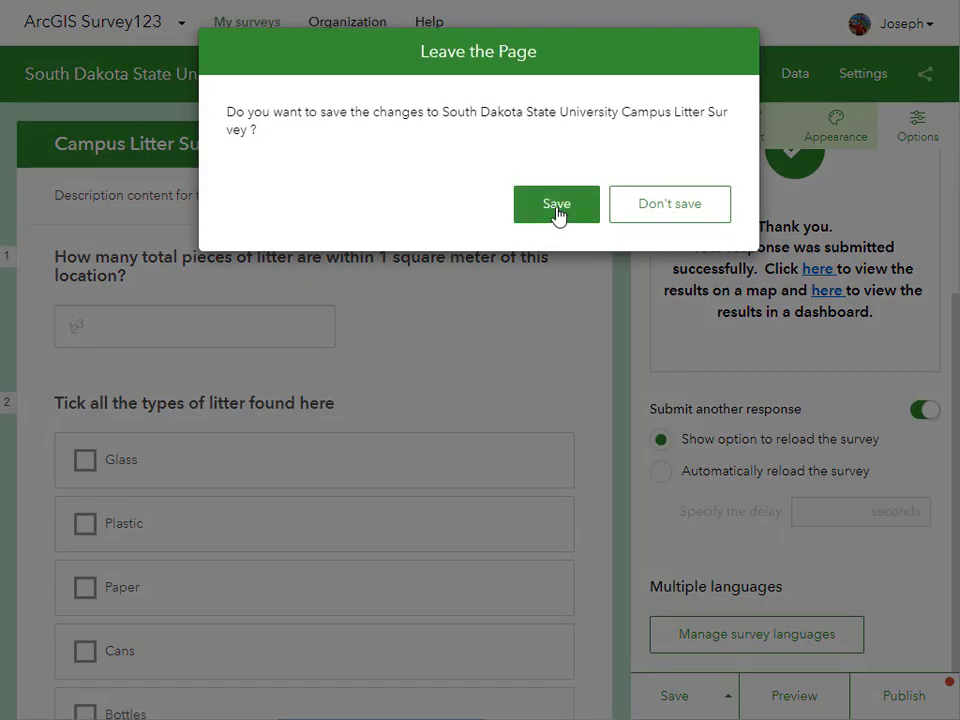
click(557, 207)
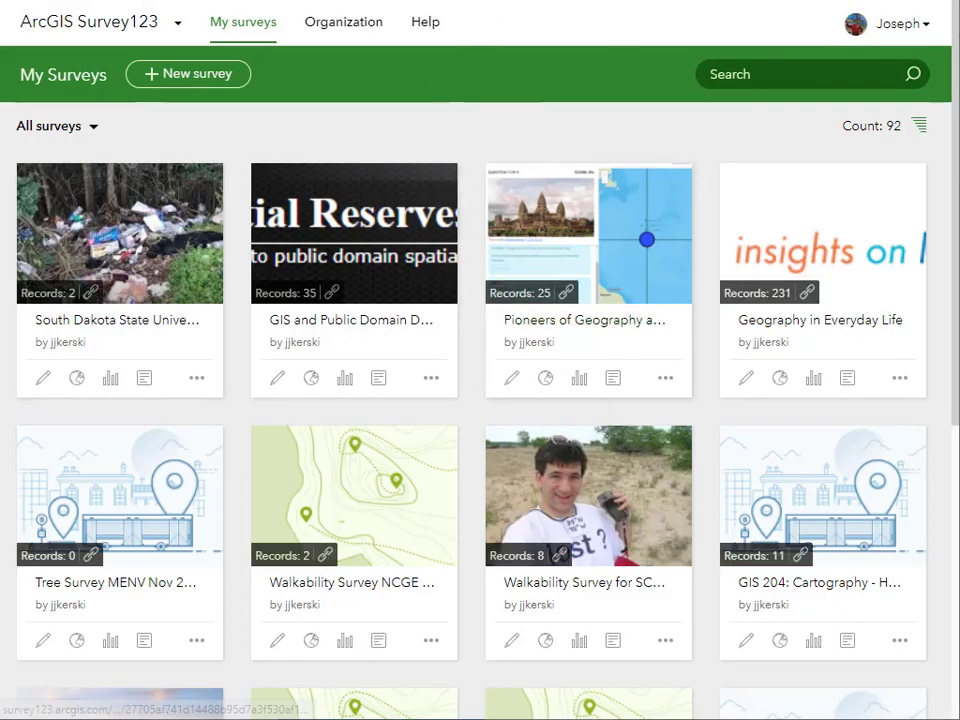
click(157, 278)
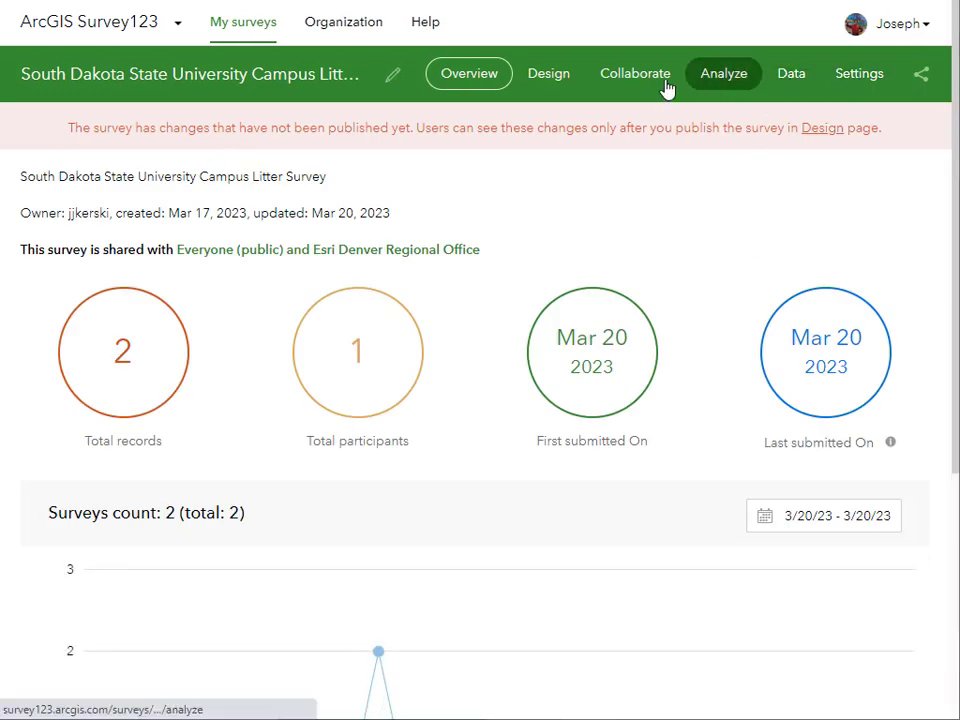
Step: Return to the survey's design and publish its unpublished changes
click(553, 78)
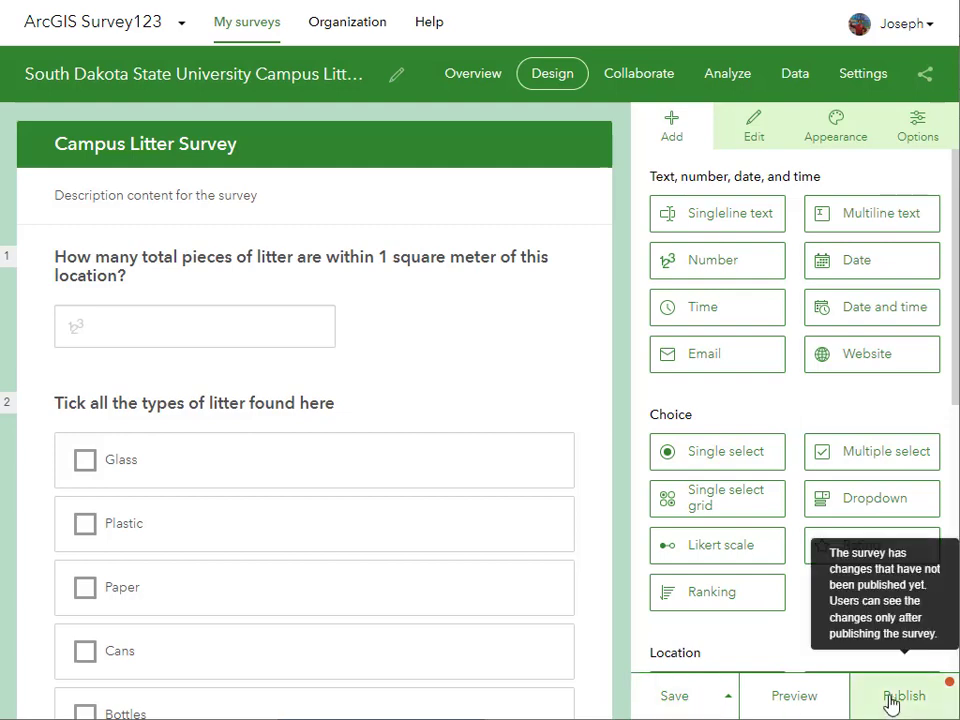
click(896, 698)
click(799, 677)
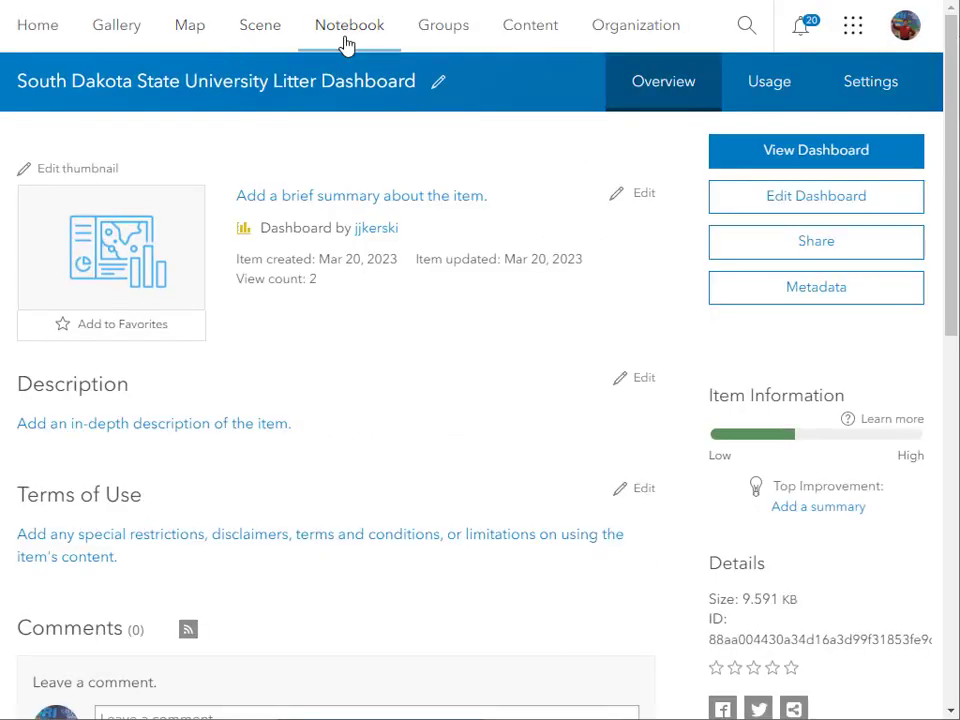
Step: In ArcGIS Online, open the South Dakota State University Litter Map in Map Viewer, dismiss the analysis tip and view the mapped responses
click(506, 25)
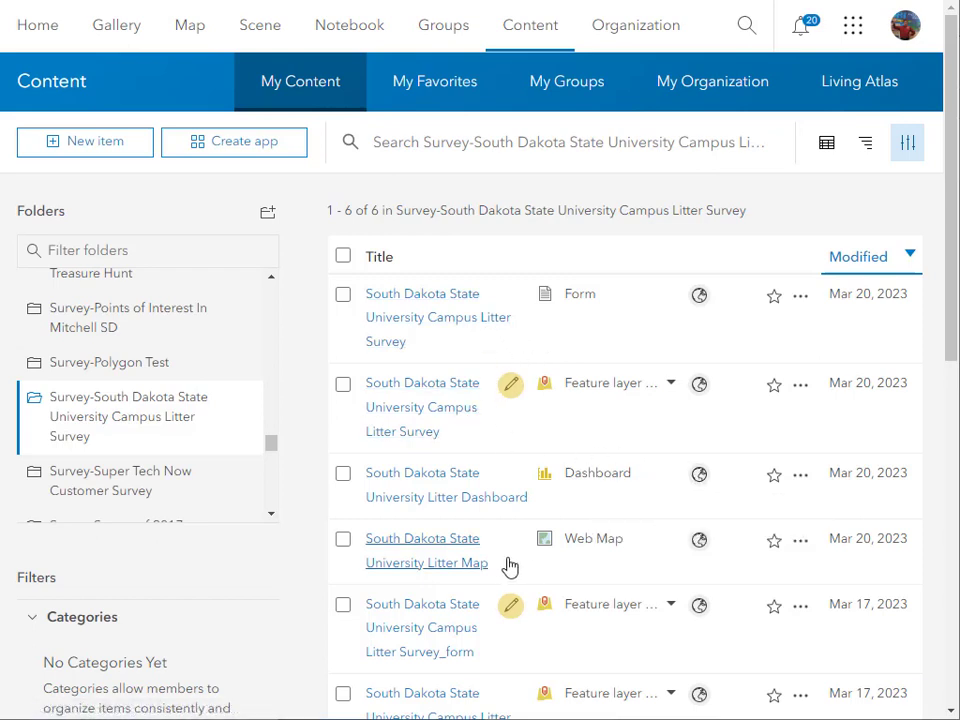
click(421, 566)
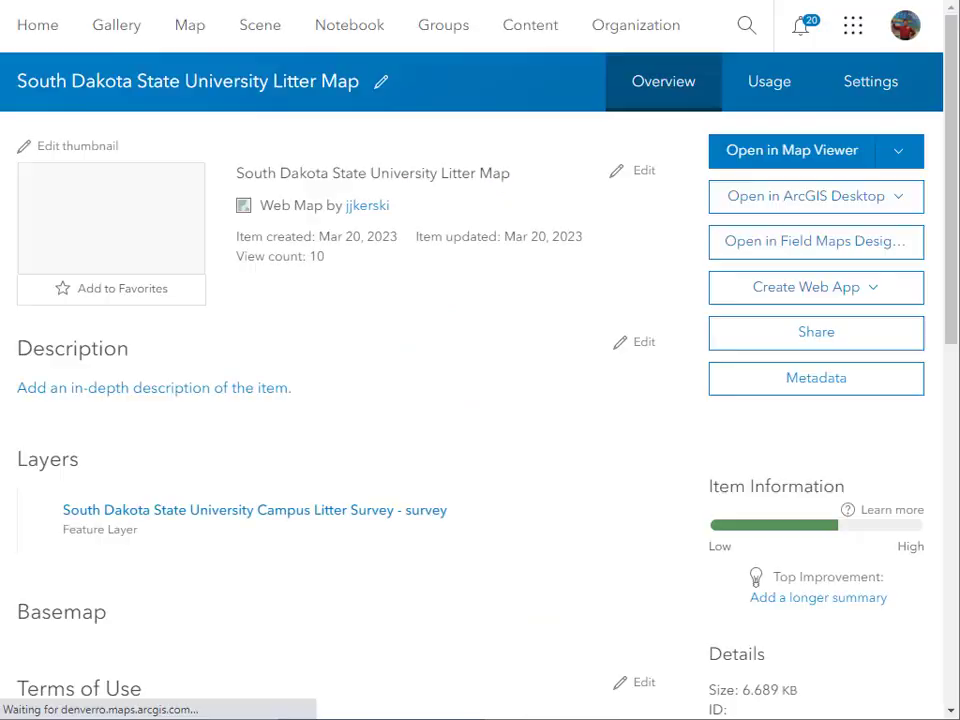
click(745, 147)
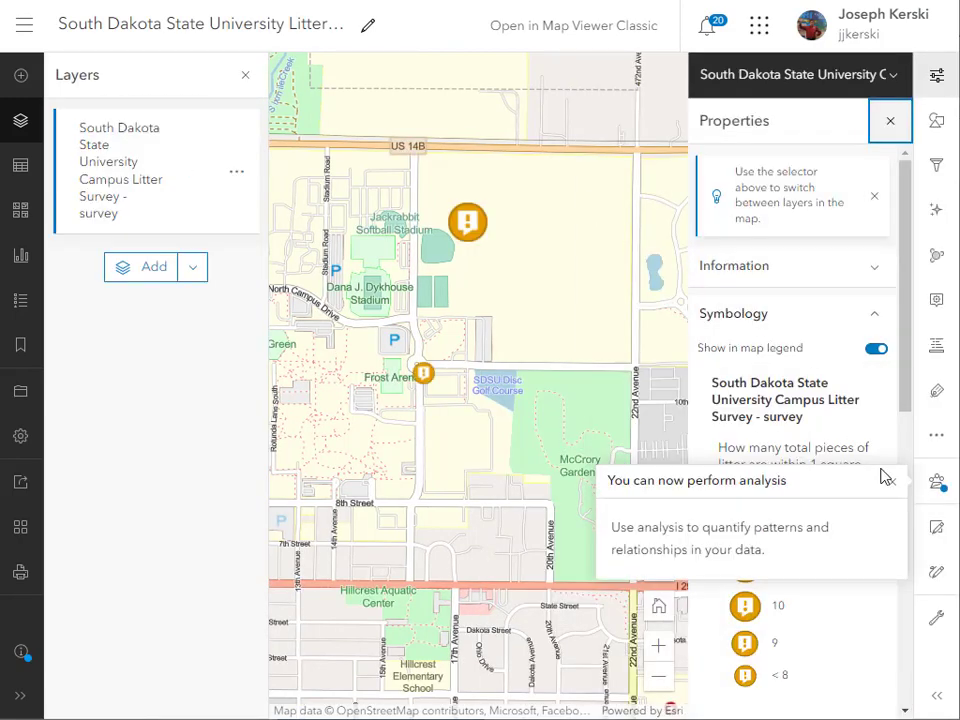
click(896, 489)
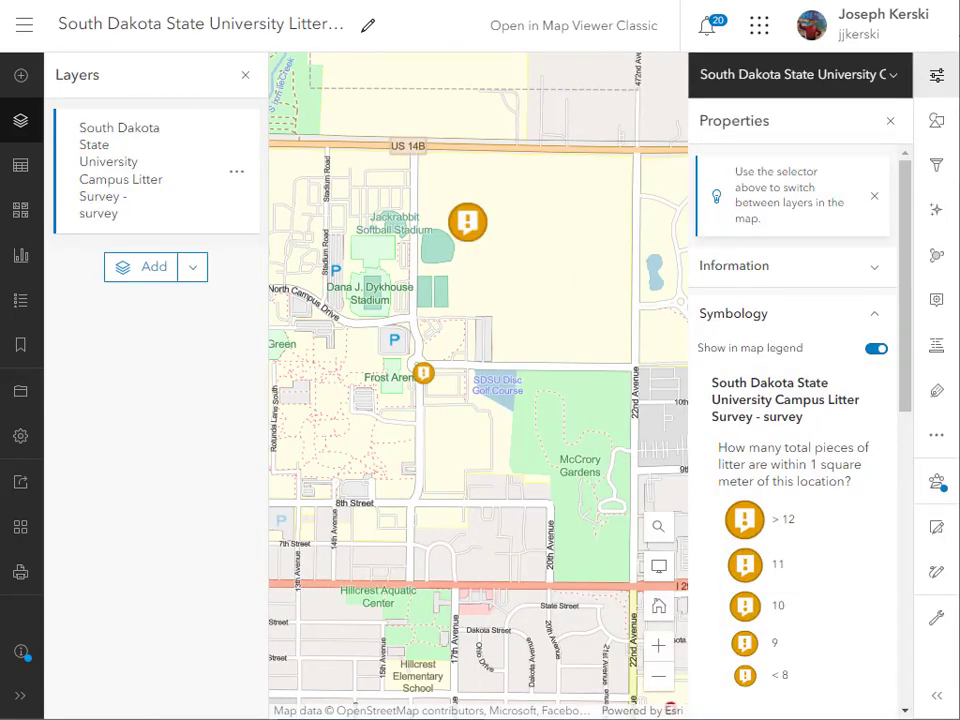
key(F5)
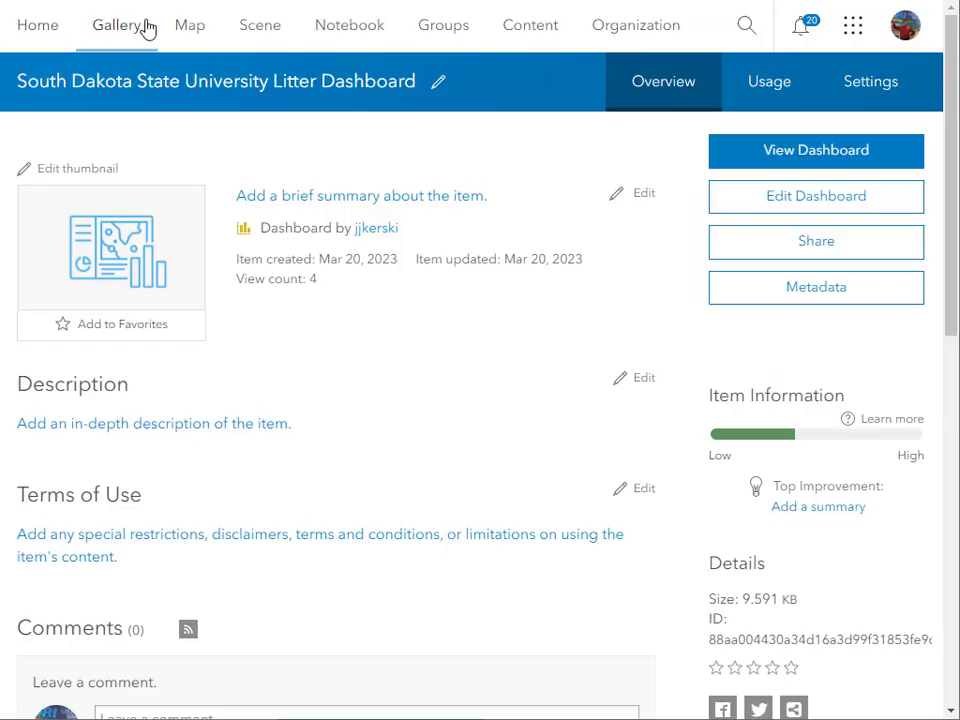
Step: Review the survey folder's items on the content page and open the South Dakota State University Campus Litter Survey form in the browser
click(508, 27)
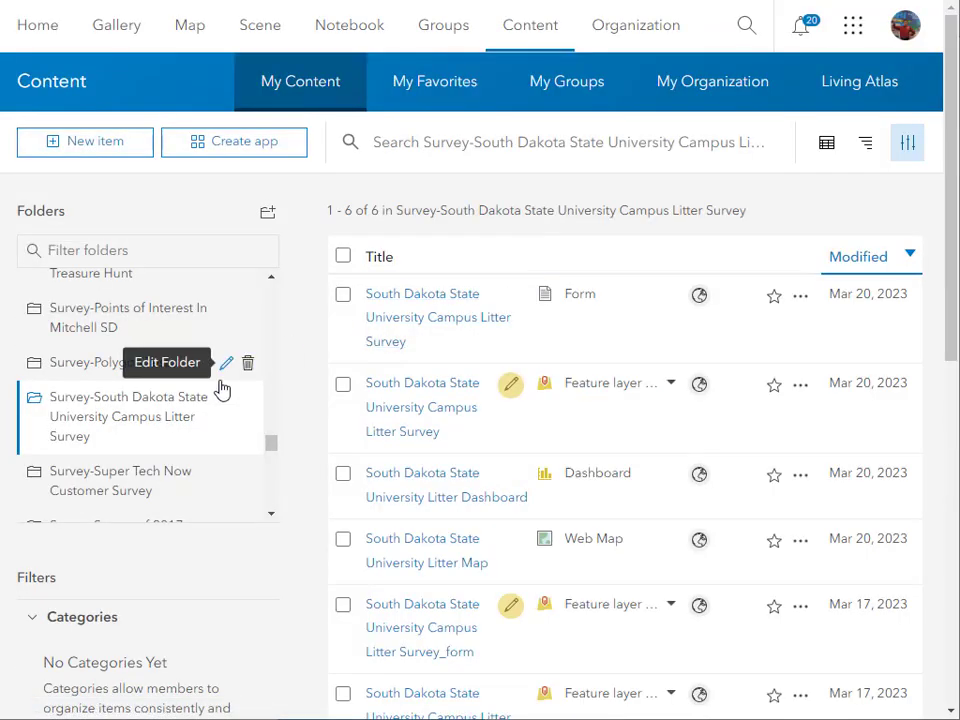
scroll(587, 519, down, 4)
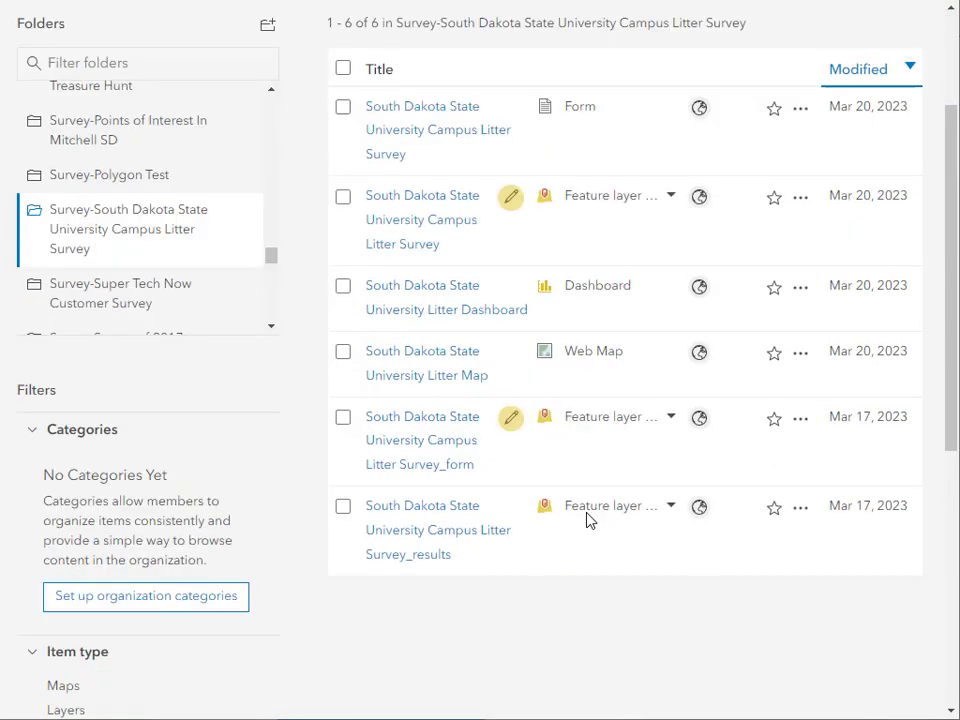
scroll(587, 521, up, 2)
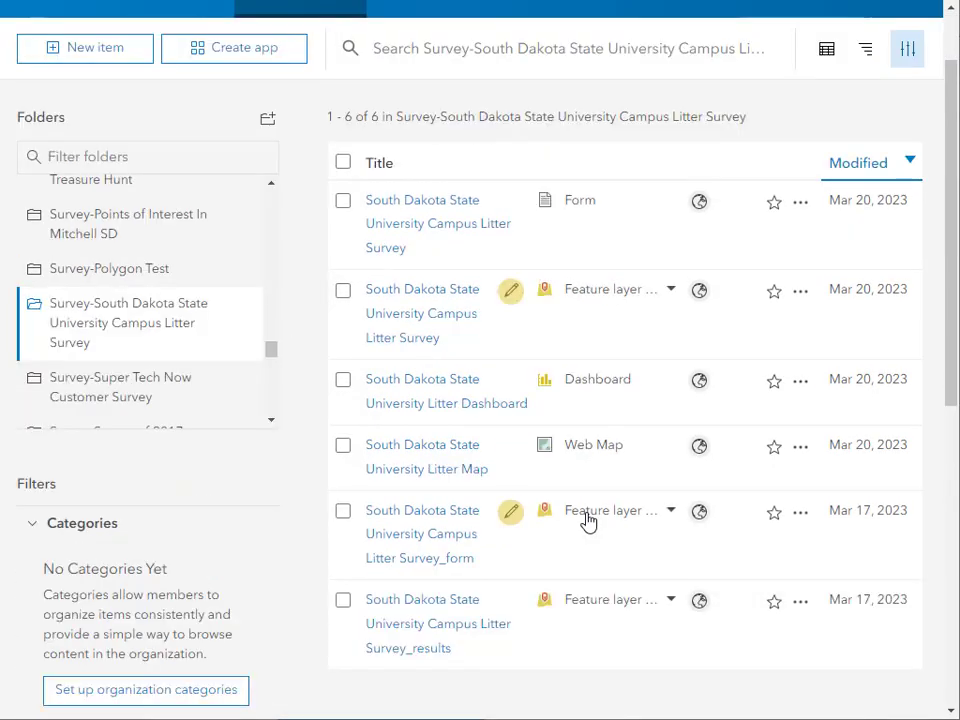
click(432, 225)
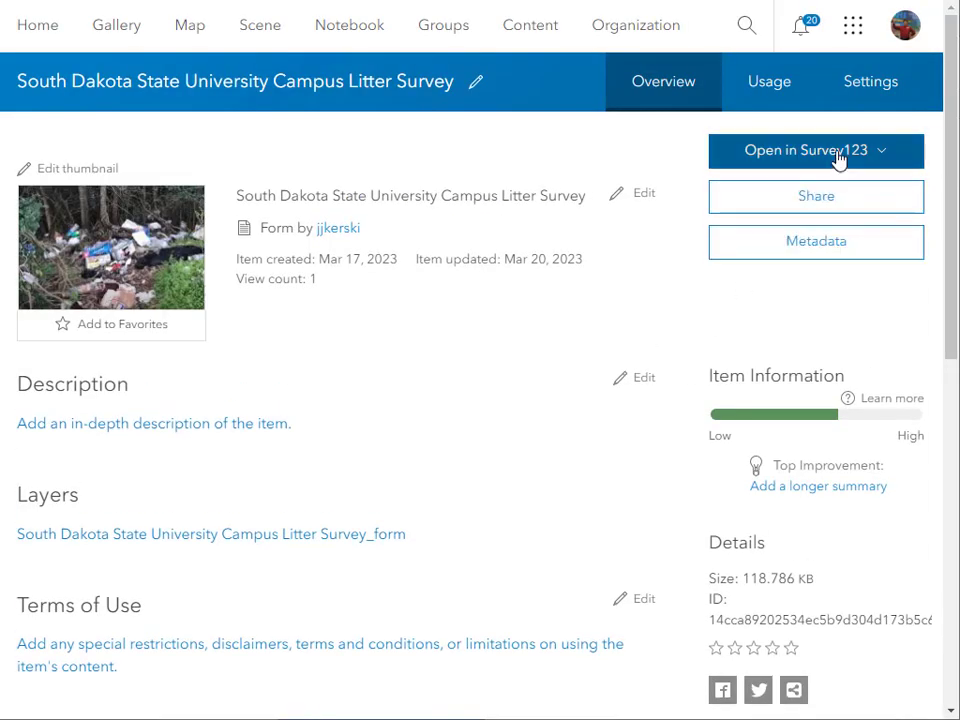
click(893, 160)
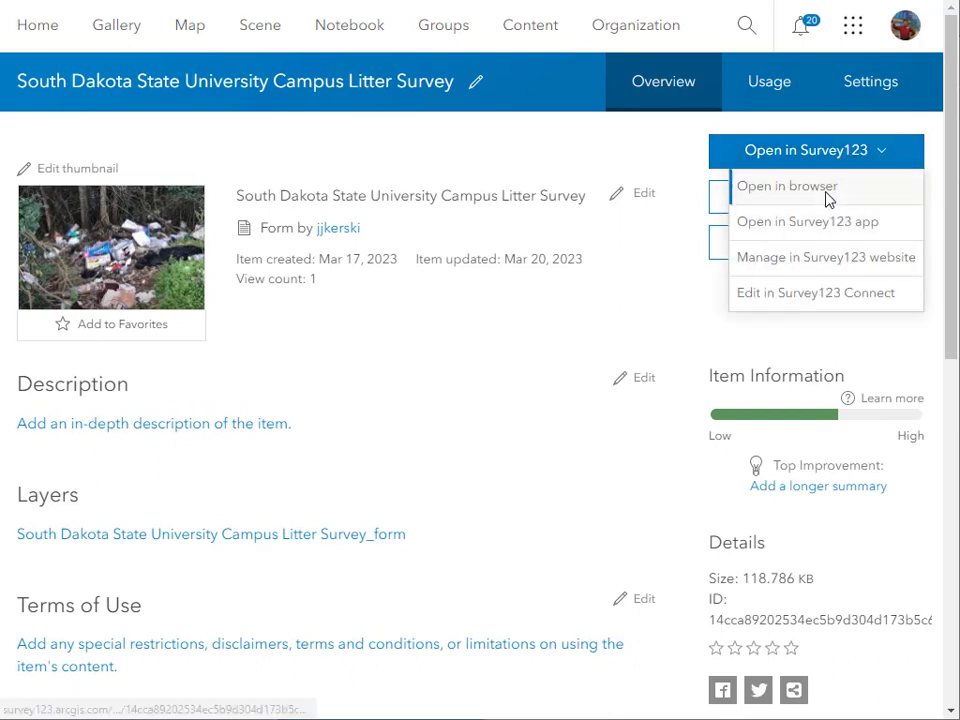
click(797, 190)
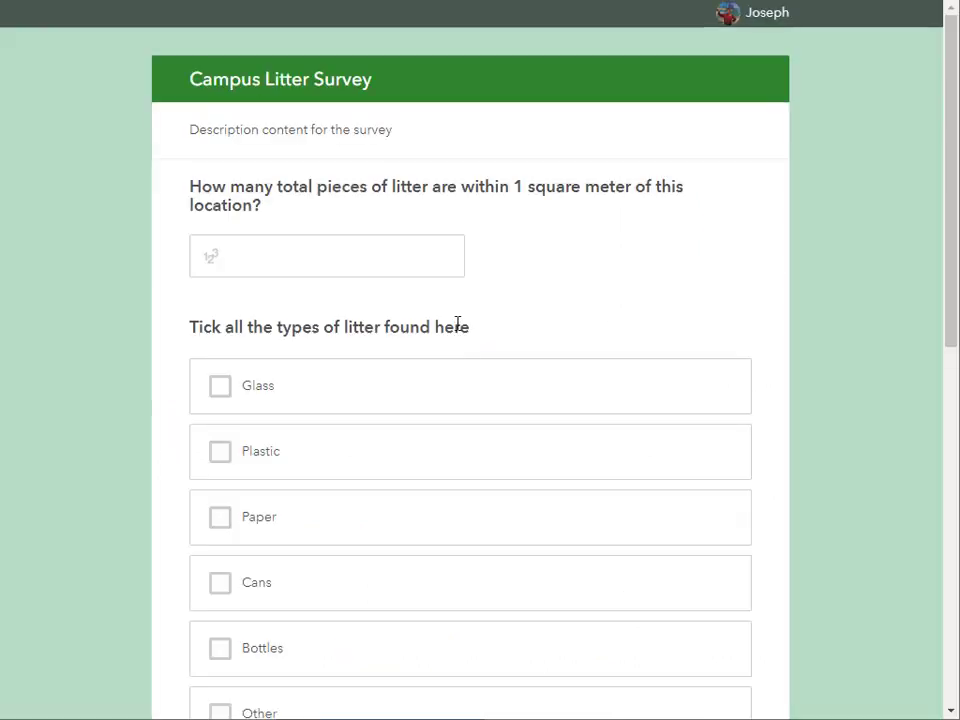
Step: Look through the published form's litter count, litter type, location and photo questions
scroll(457, 323, down, 1)
scroll(457, 323, down, 7)
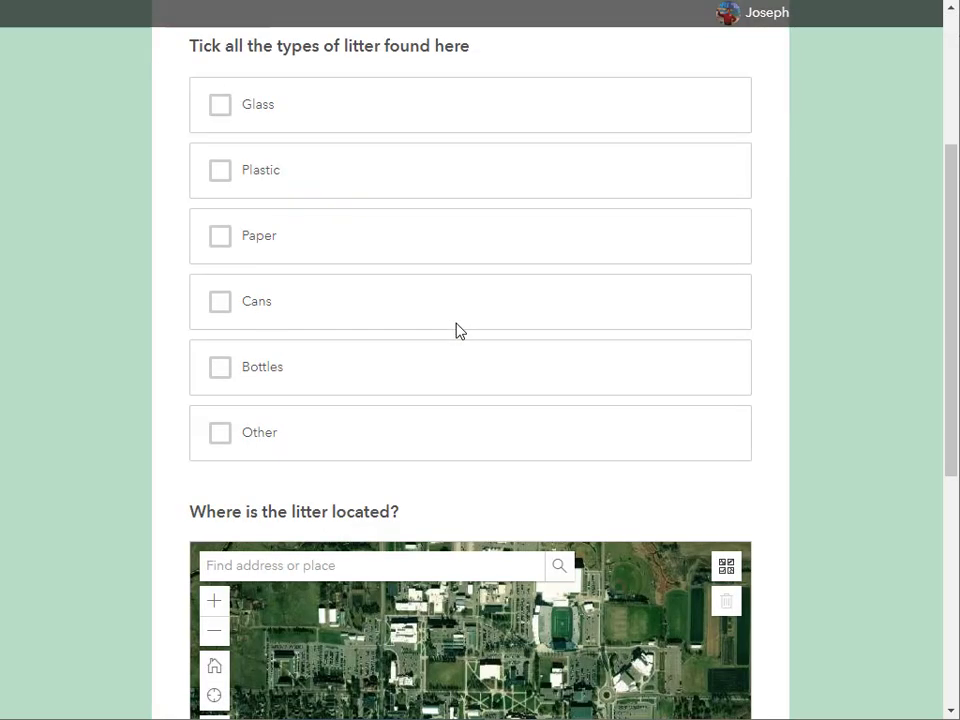
scroll(455, 332, up, 8)
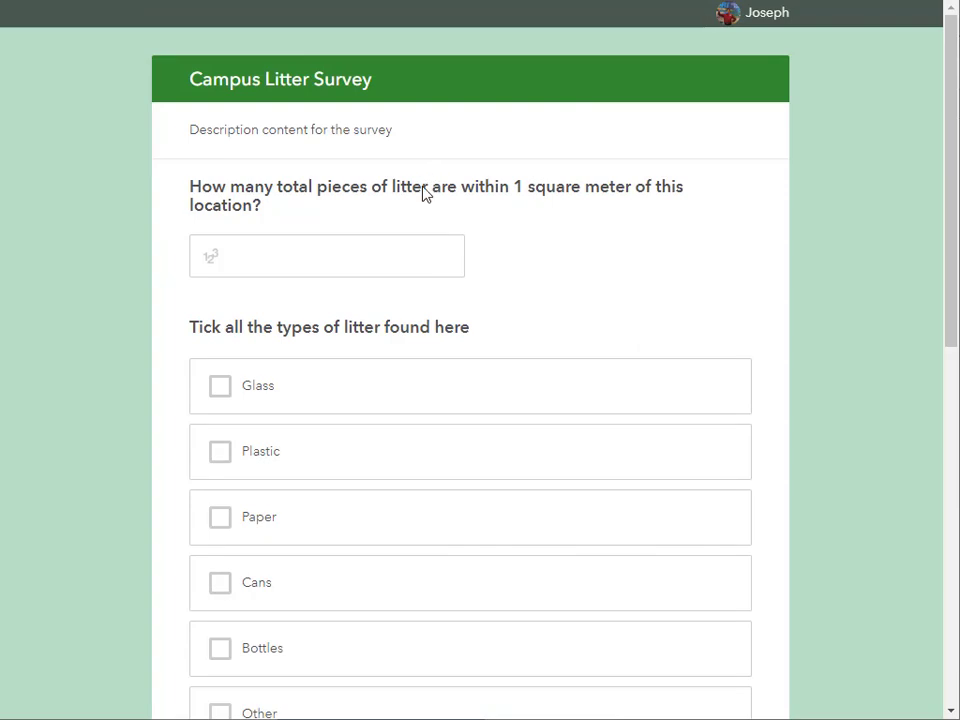
scroll(406, 170, down, 7)
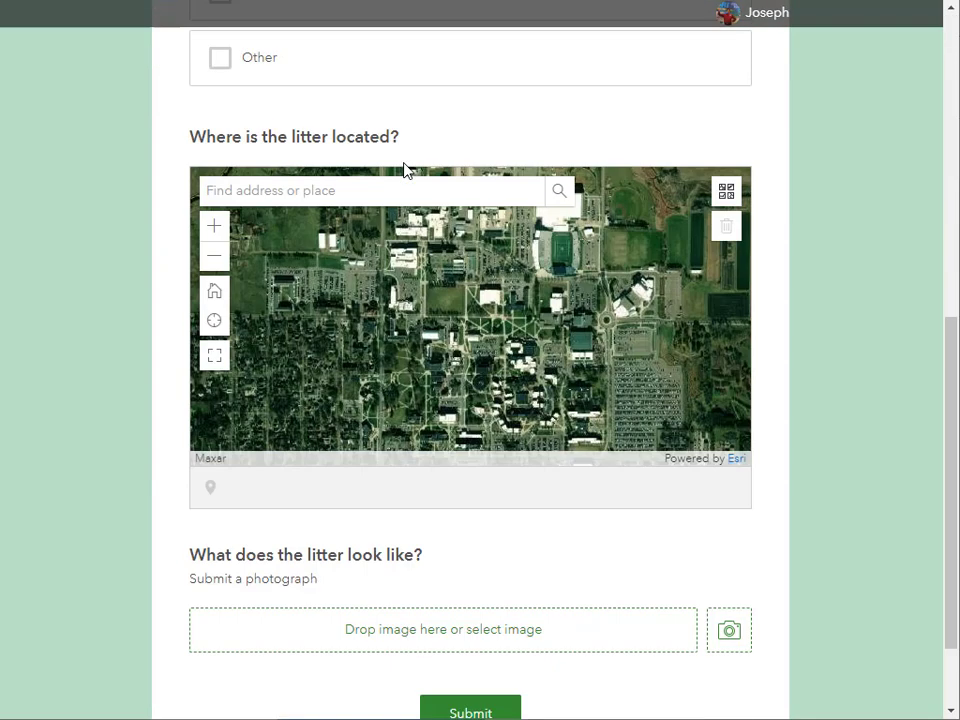
scroll(405, 170, up, 7)
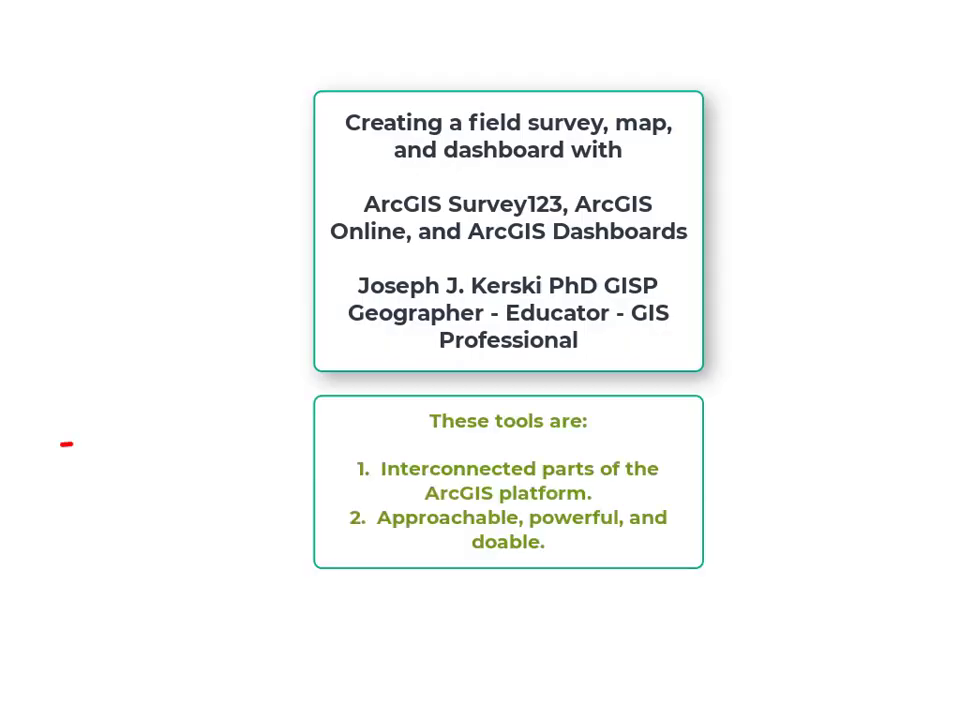
mouse_move(64, 443)
mouse_down()
mouse_move(275, 439)
mouse_move(215, 478)
mouse_up()
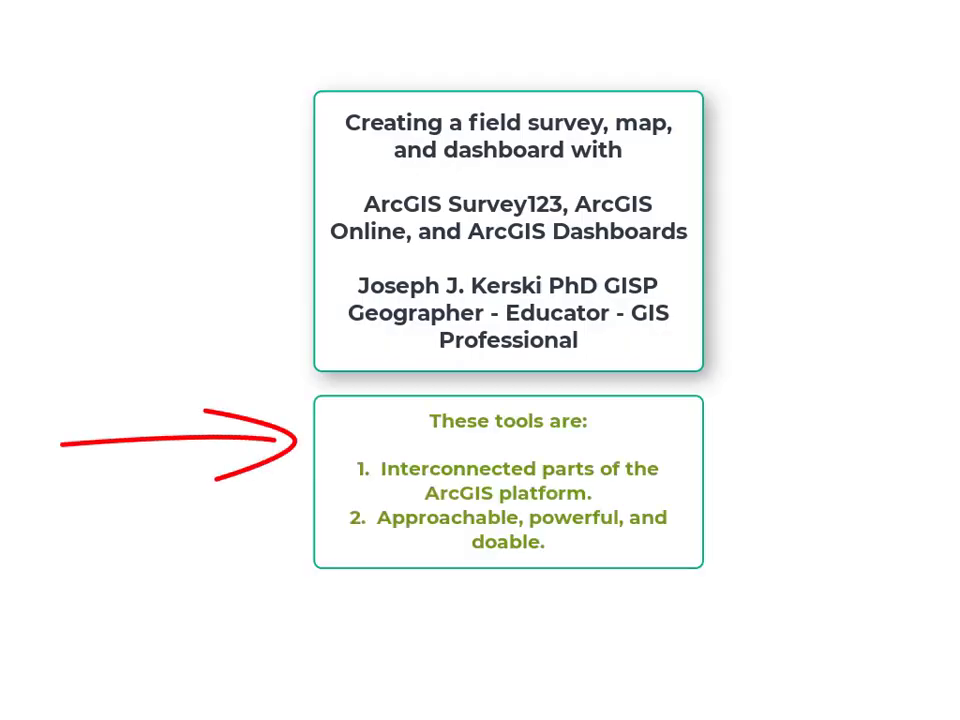